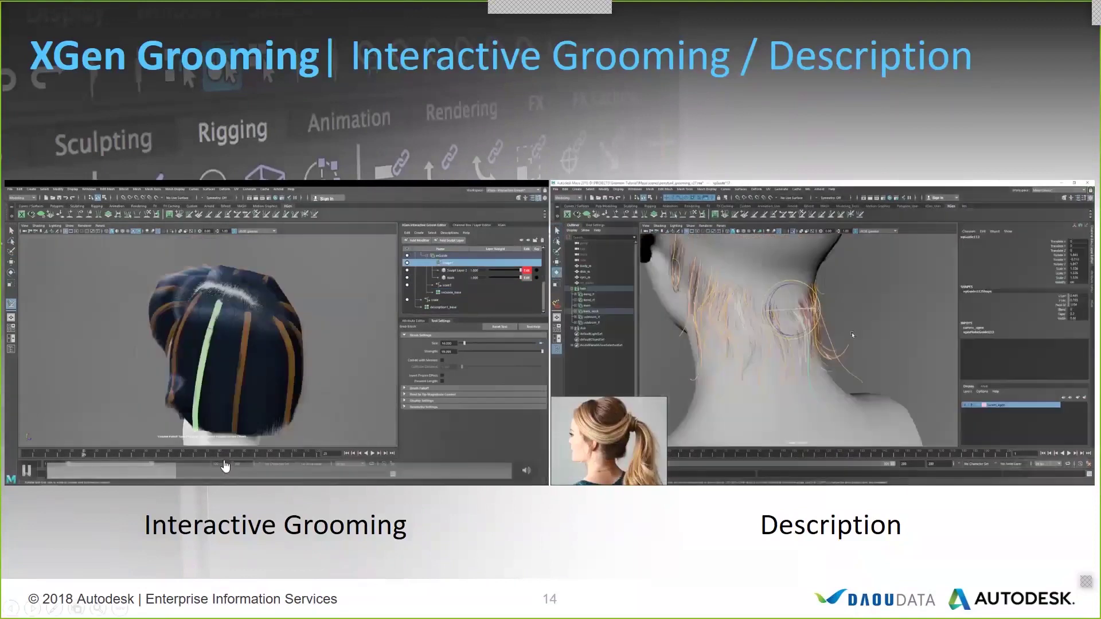
click(257, 467)
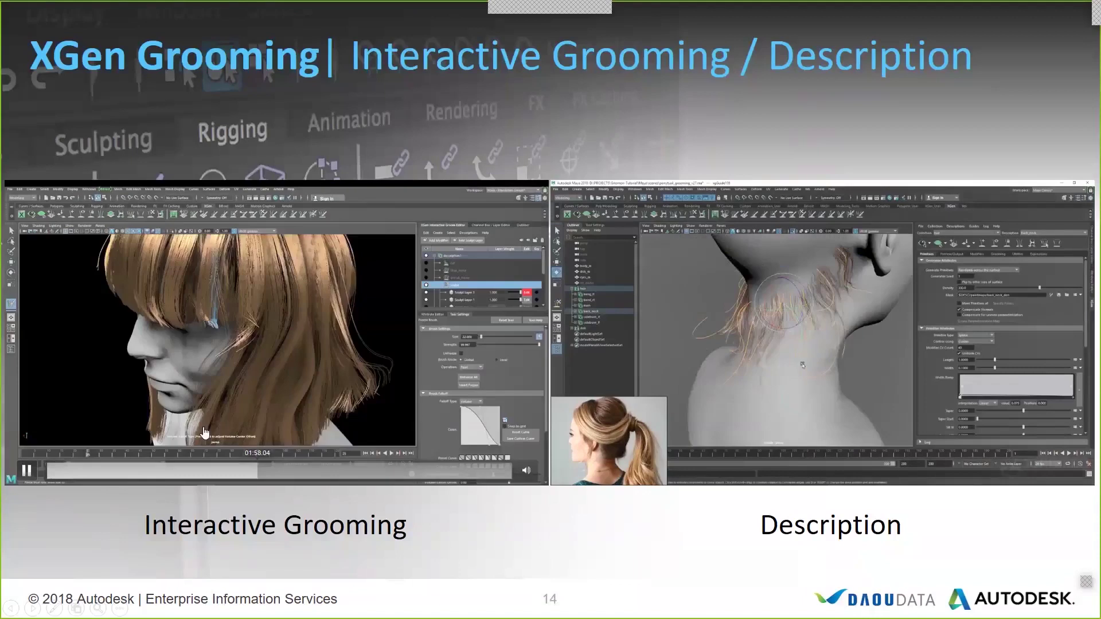
click(297, 470)
click(256, 464)
click(347, 477)
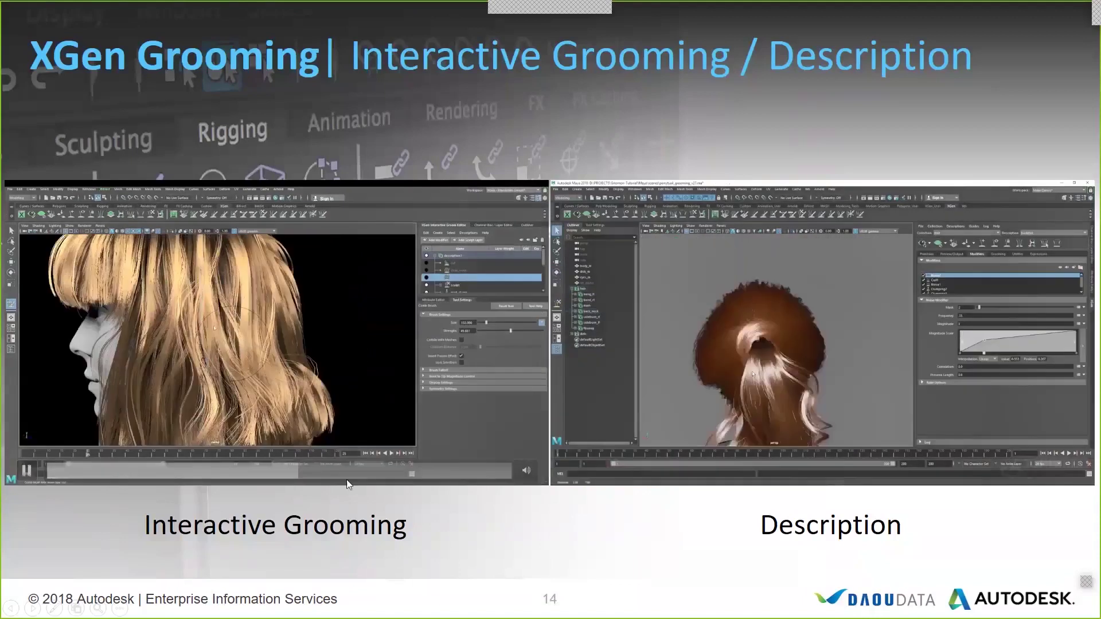
click(343, 474)
click(343, 474)
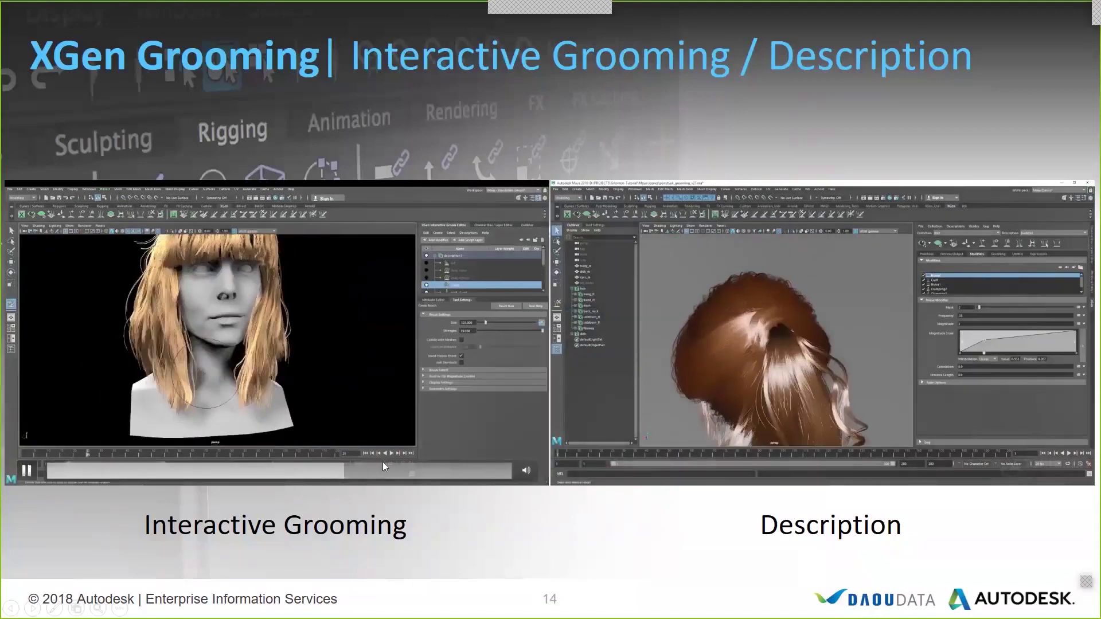
click(427, 474)
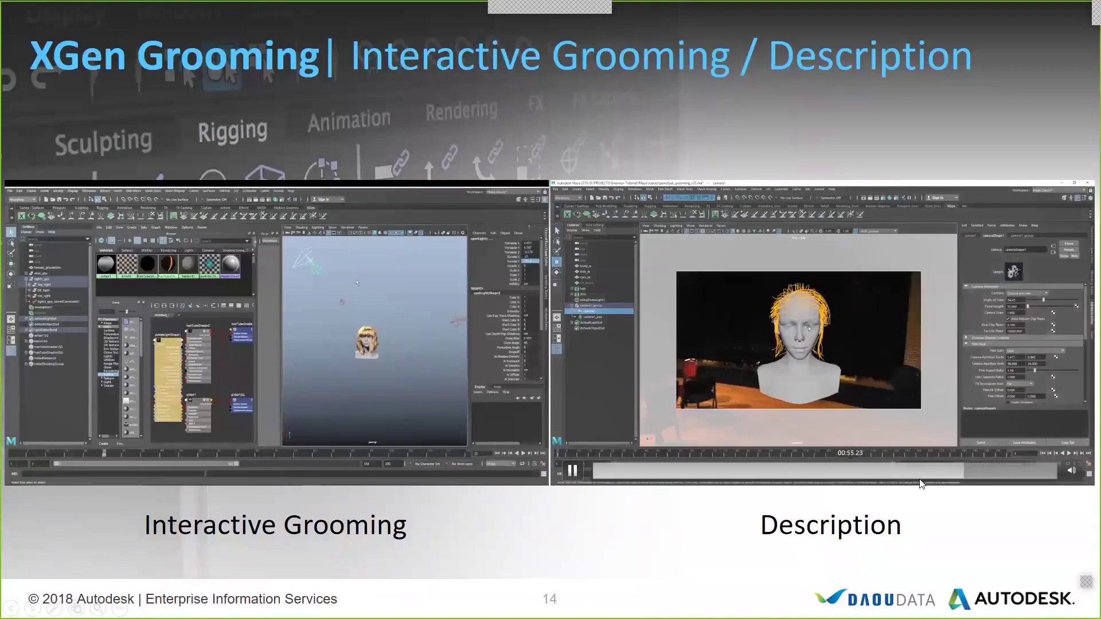
click(995, 472)
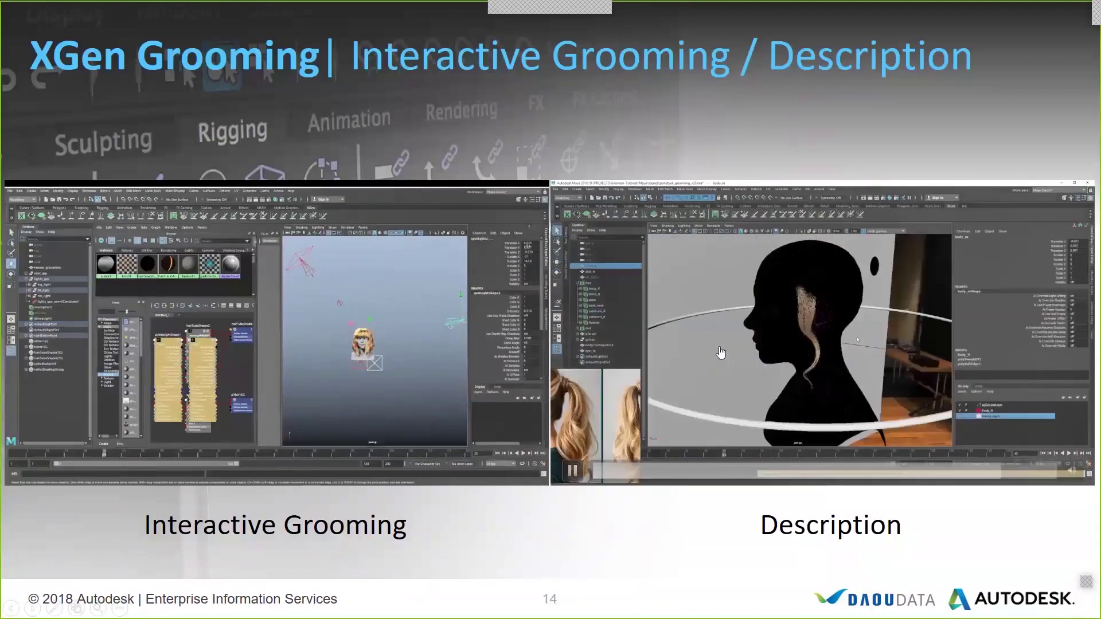
click(372, 353)
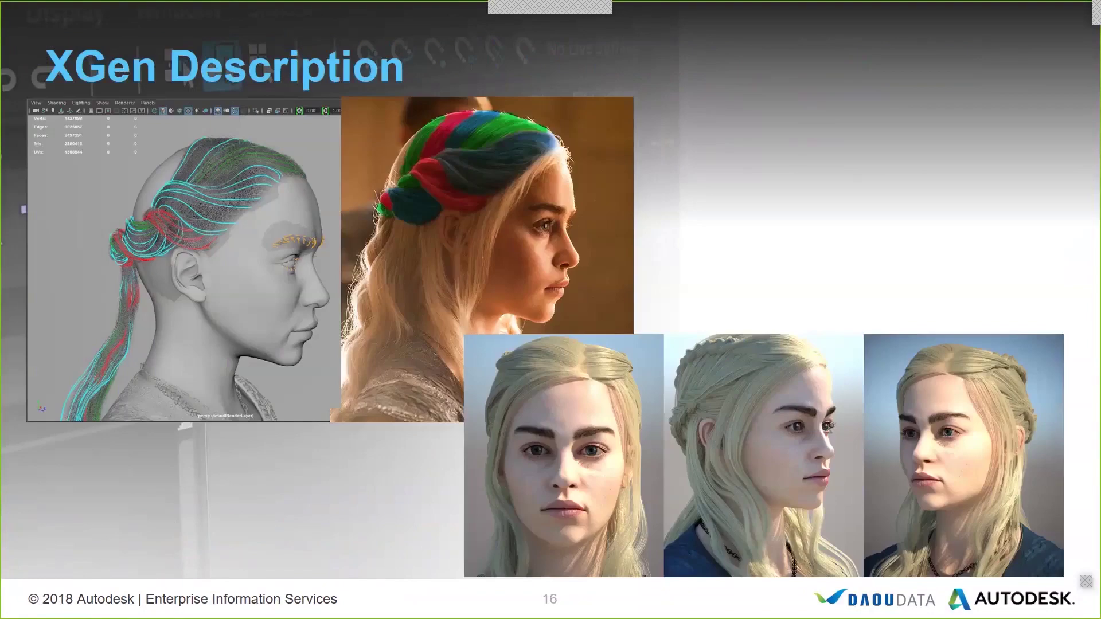
key(Escape)
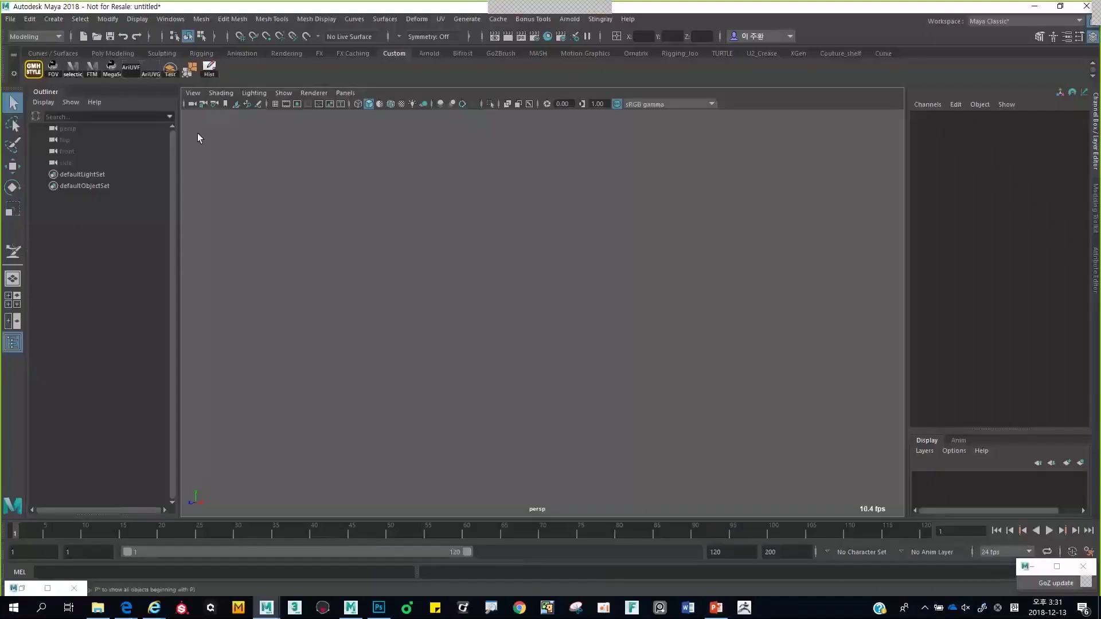
Switch to Mudbox and send the entire head scene to Maya as a new scene using base meshes, discarding the untitled Maya scene
click(351, 610)
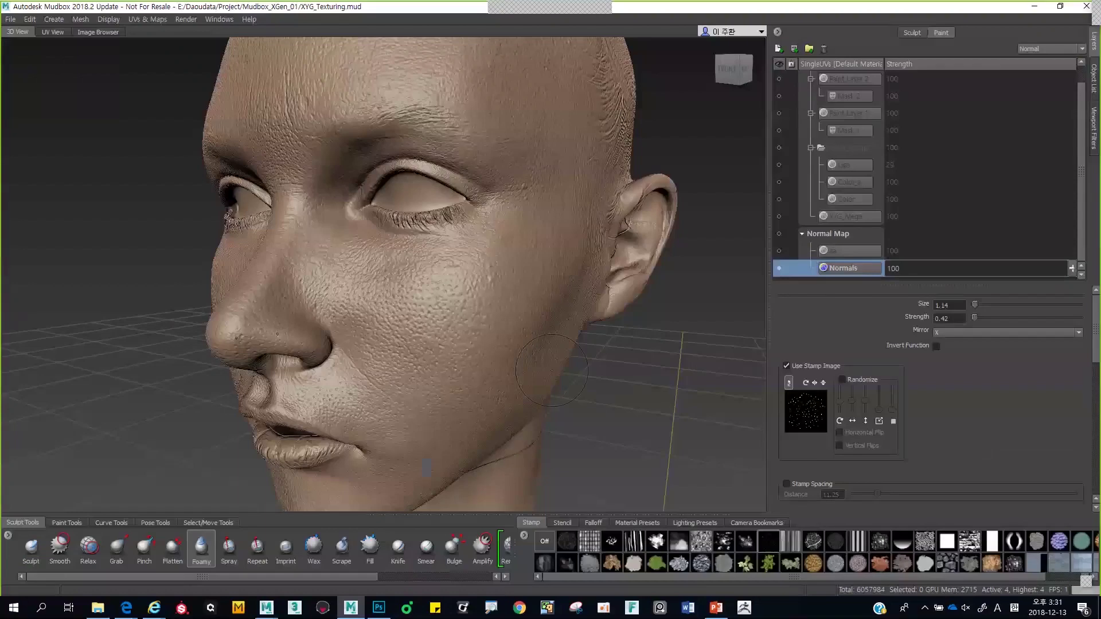
mouse_move(455, 423)
alt+mouse_down()
mouse_move(494, 346)
mouse_move(469, 338)
alt+mouse_up()
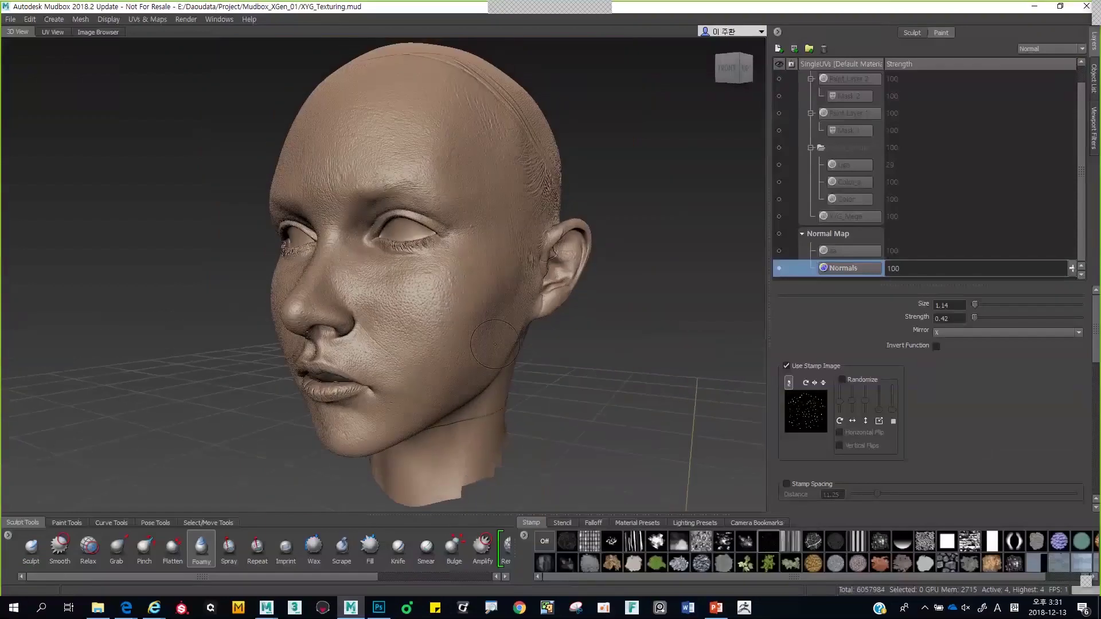
click(12, 20)
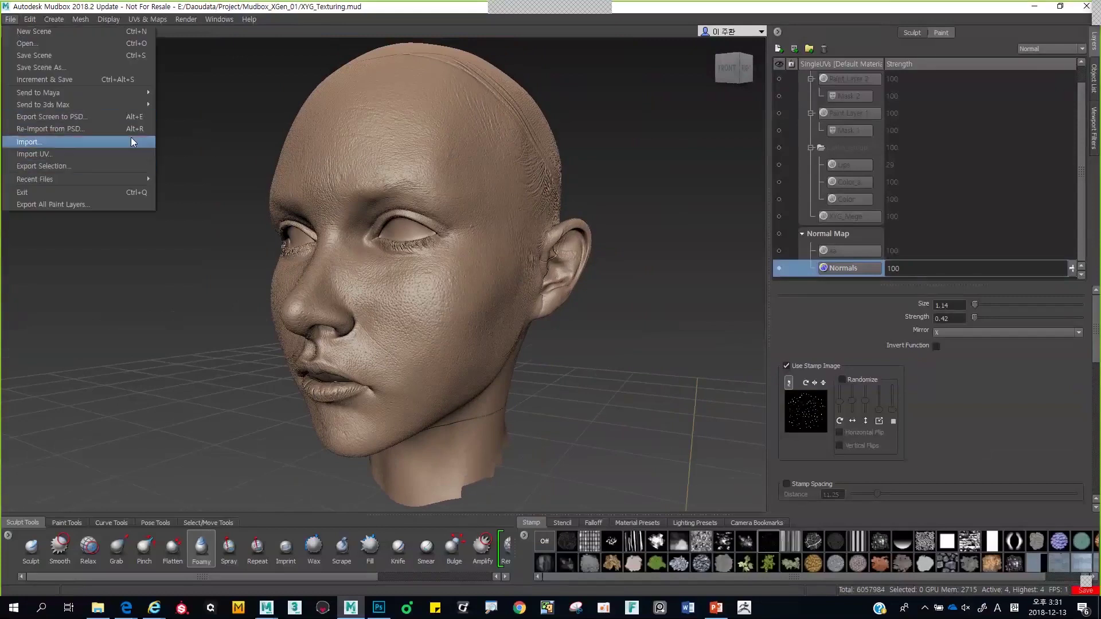
mouse_move(123, 93)
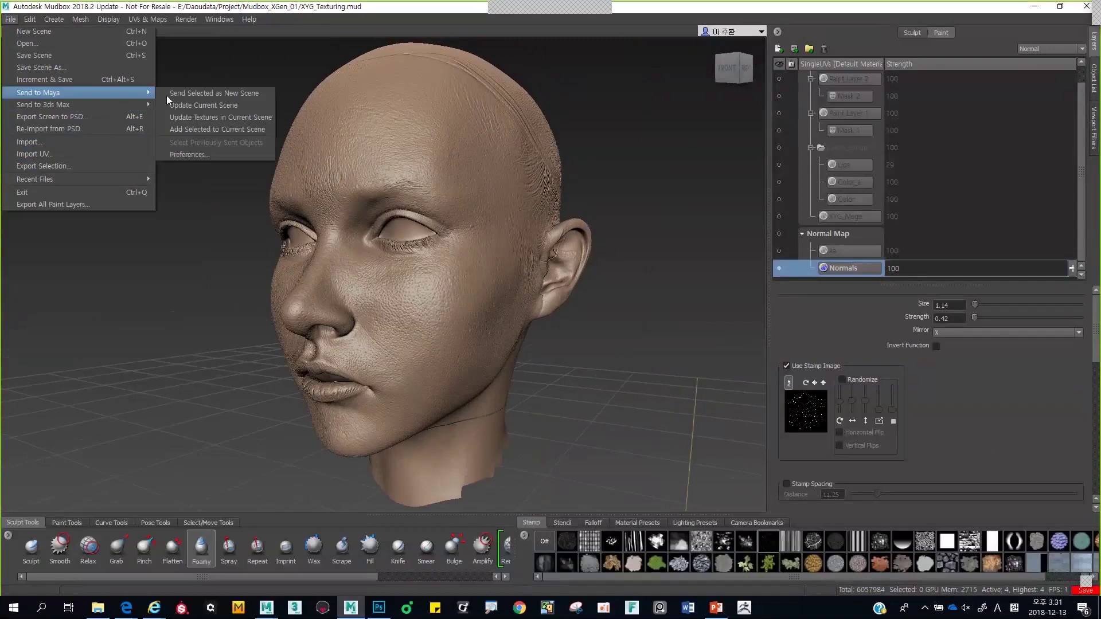
click(230, 94)
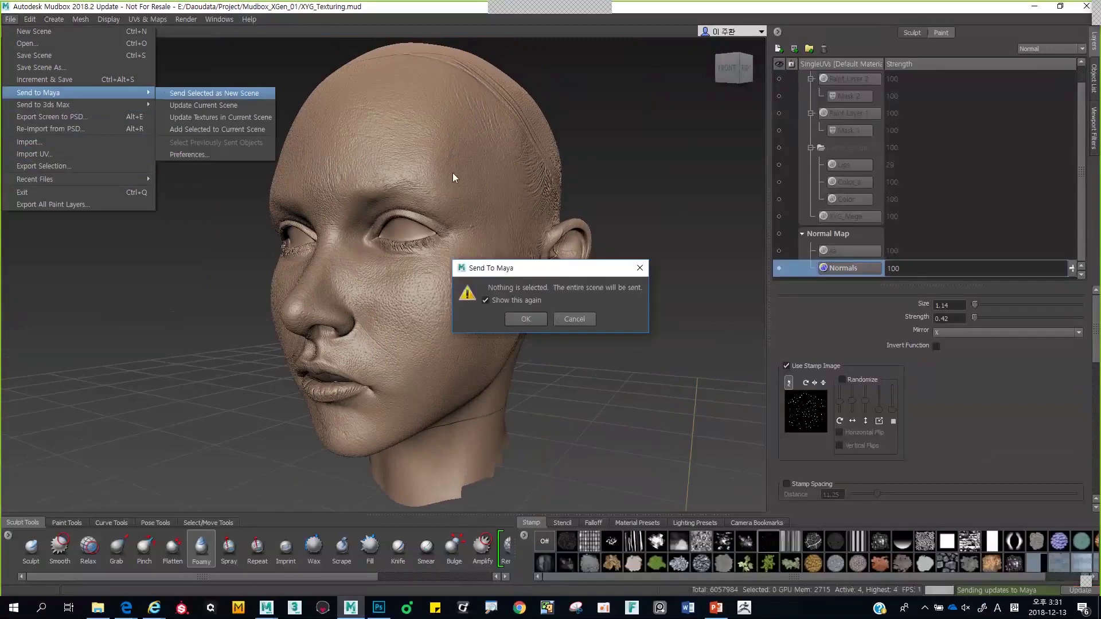
click(525, 321)
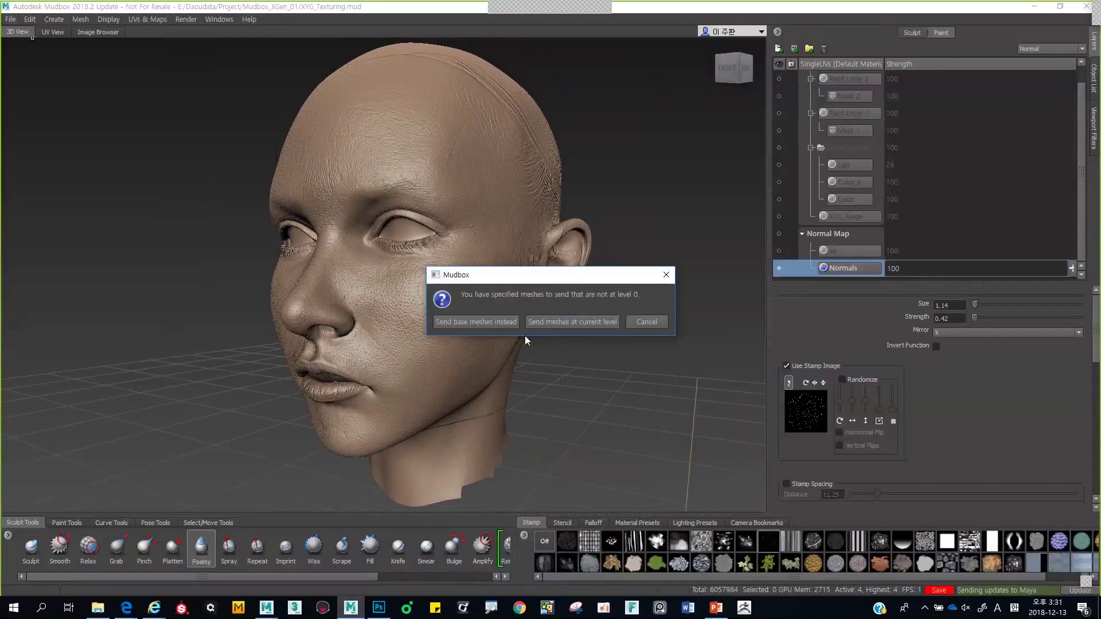
click(485, 322)
click(647, 481)
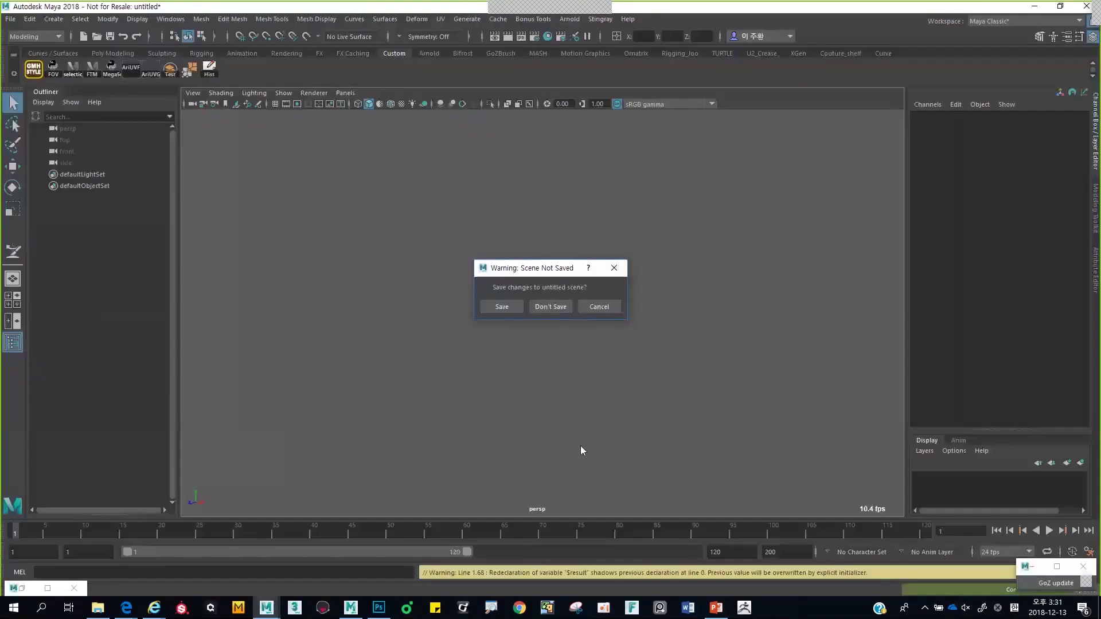
click(552, 308)
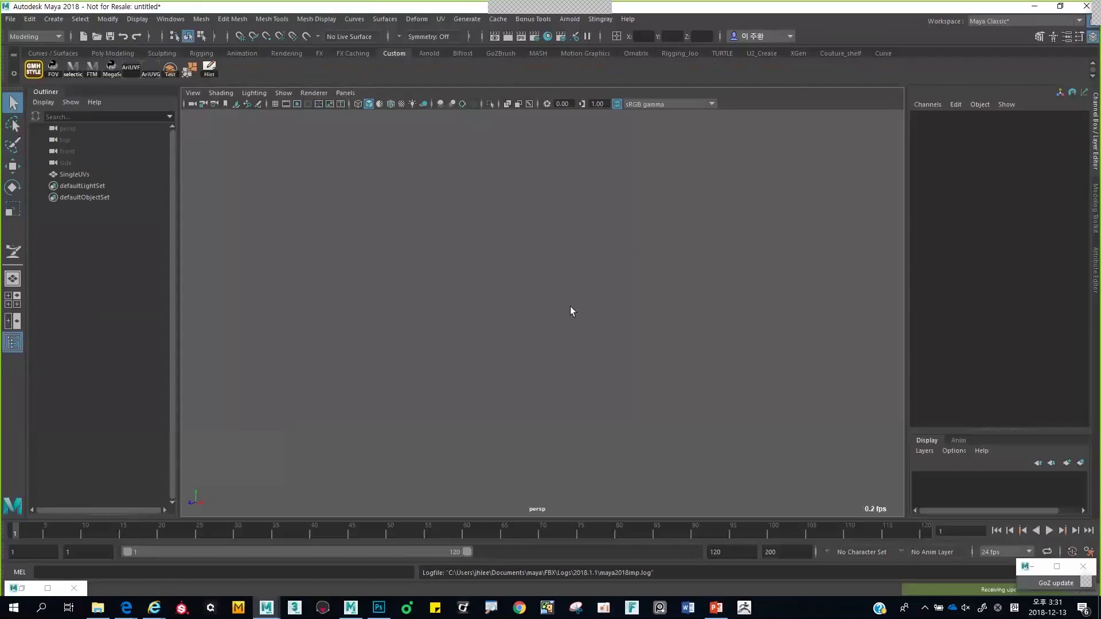
Select the imported SingleUVs head mesh and frame it in the perspective view
alt+drag(576, 311, 556, 332)
alt+right_drag(555, 332, 562, 324)
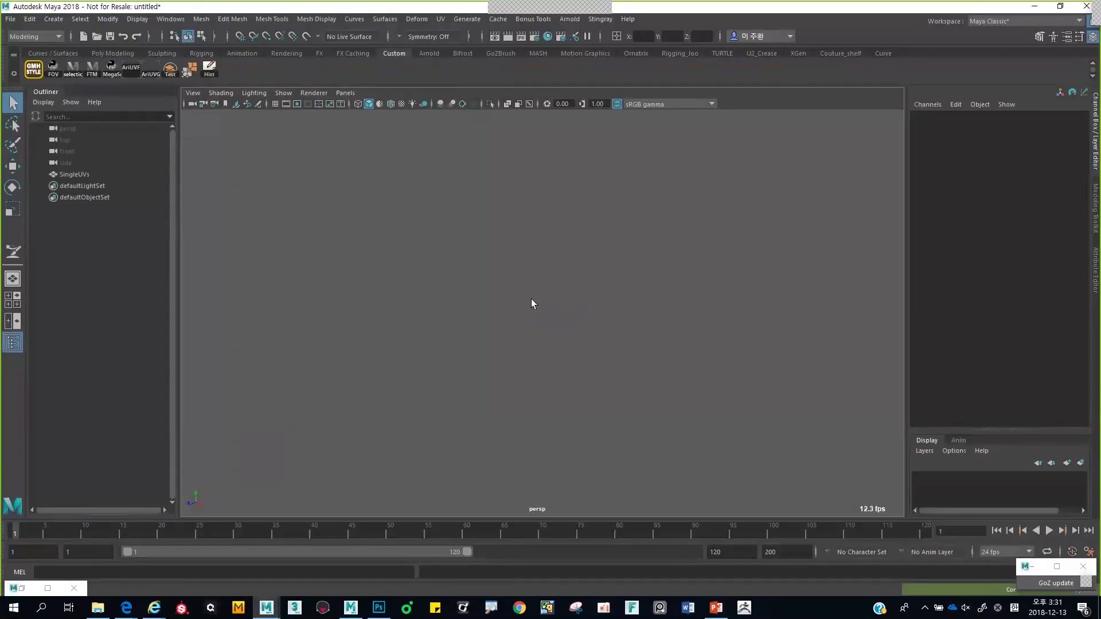
click(74, 174)
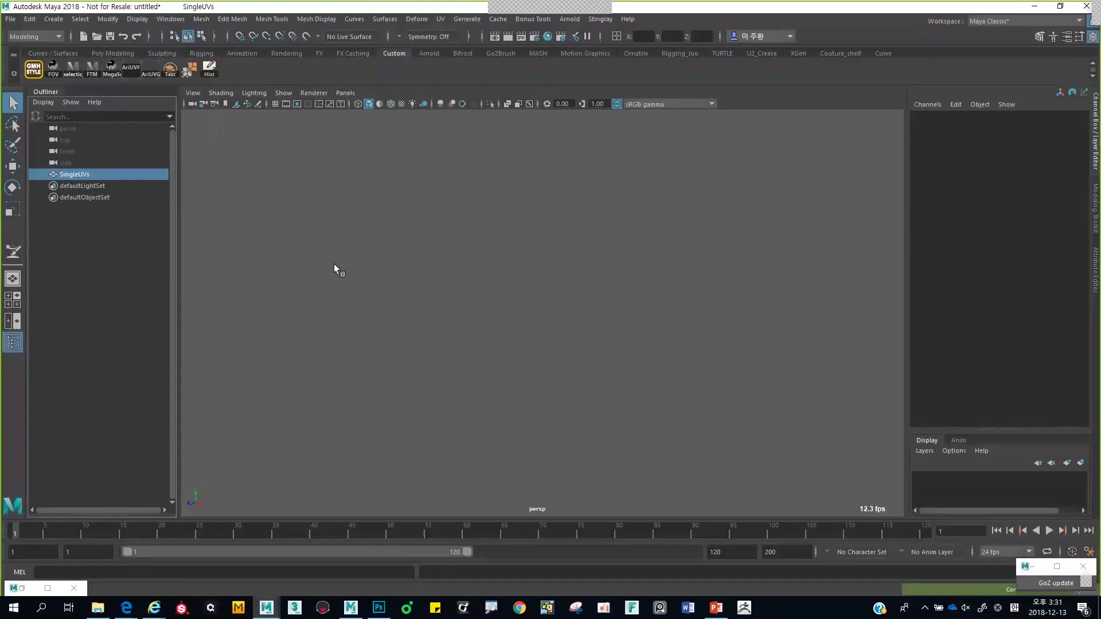
key(f)
alt+drag(524, 332, 669, 386)
click(669, 386)
click(556, 344)
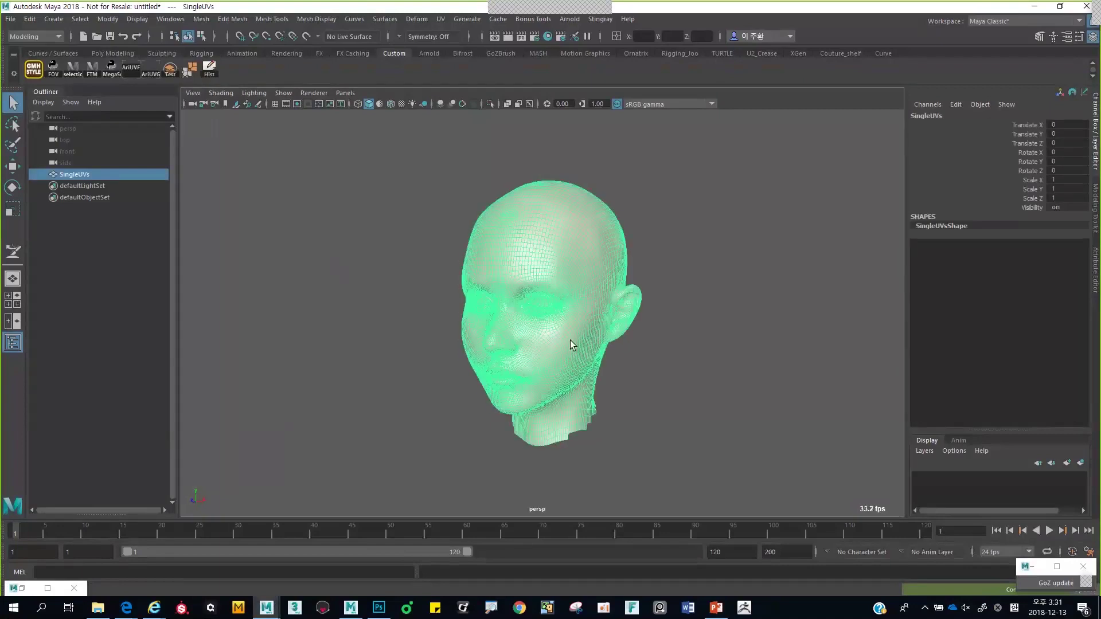
Turn on textured display for the head and examine the skin surface detail up close
key(6)
alt+right_drag(495, 300, 726, 381)
click(726, 380)
mouse_move(591, 372)
alt+mouse_down()
mouse_move(662, 364)
mouse_move(648, 401)
mouse_move(694, 396)
alt+mouse_up()
alt+right_drag(533, 350, 585, 395)
alt+drag(585, 395, 517, 321)
alt+drag(587, 352, 419, 362)
alt+right_drag(593, 380, 602, 288)
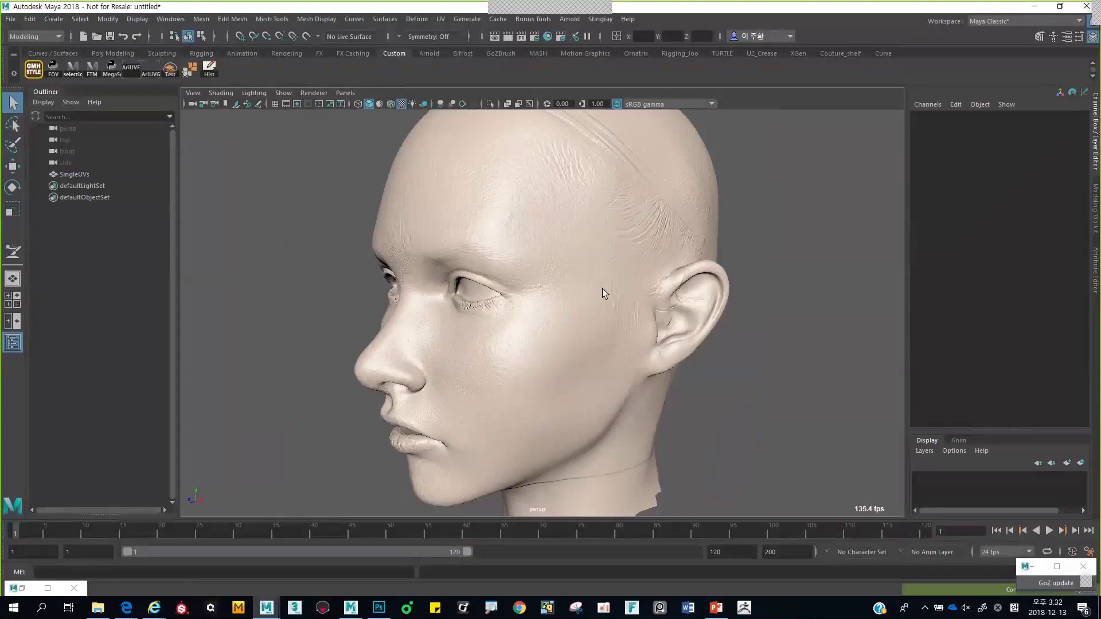
Switch the head mesh to face selection and paint-select faces on the crown of the scalp
alt+drag(602, 288, 475, 248)
click(573, 281)
right_drag(531, 174, 527, 237)
mouse_move(526, 242)
alt+mouse_down()
mouse_move(551, 262)
mouse_move(393, 189)
alt+mouse_up()
key(q)
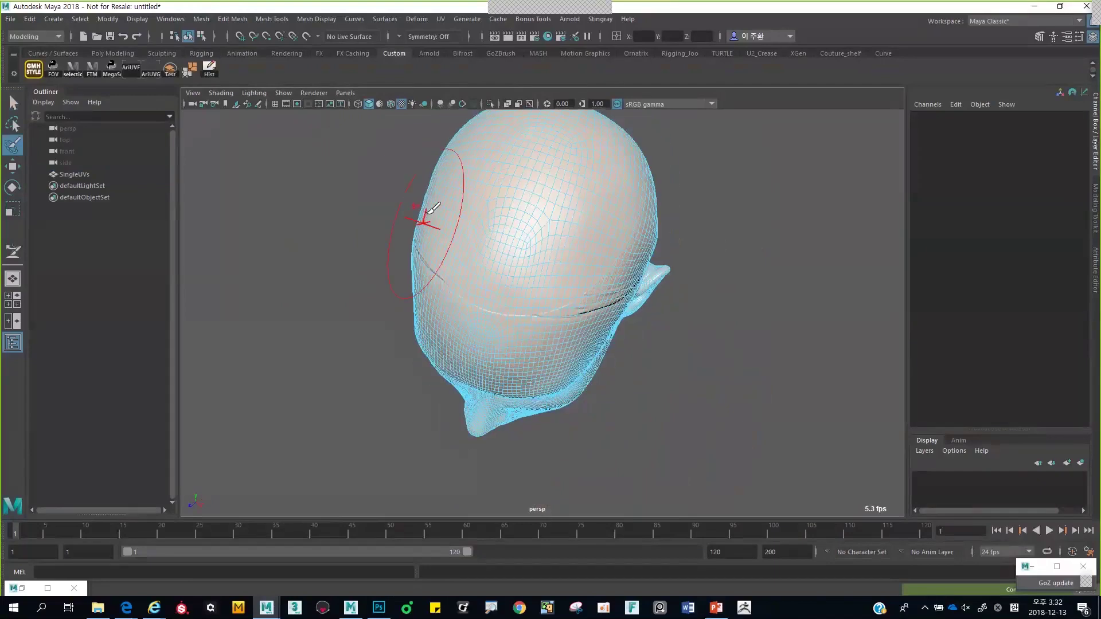
drag(516, 209, 553, 181)
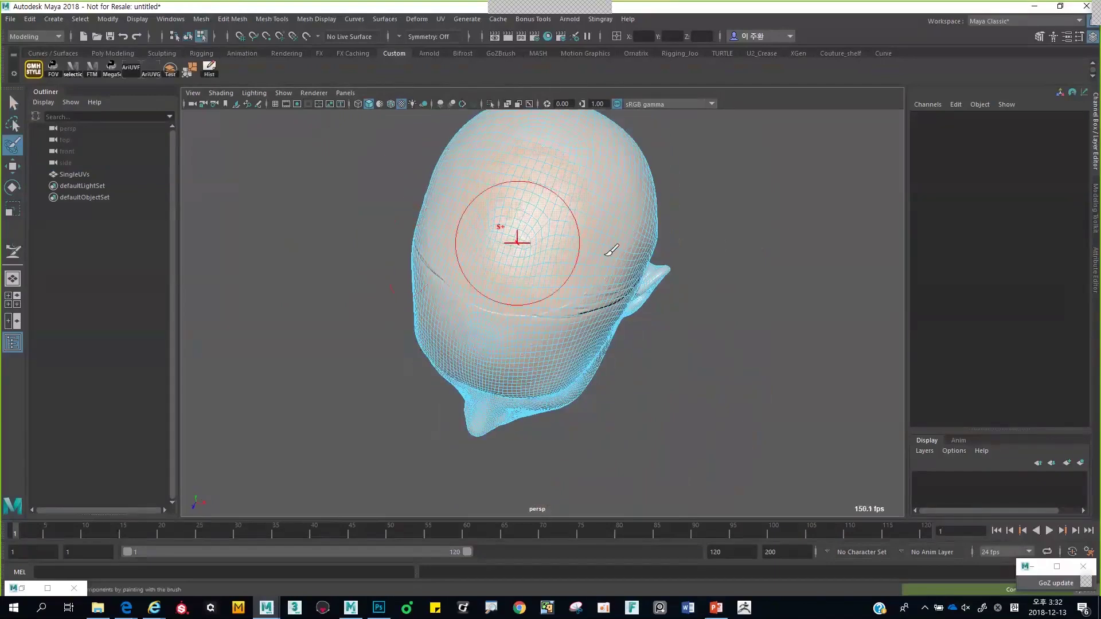
mouse_move(516, 242)
mouse_down()
mouse_move(590, 234)
mouse_move(505, 246)
mouse_up()
Set selection symmetry to Object X and paint-select faces on the head's scalp area
click(426, 36)
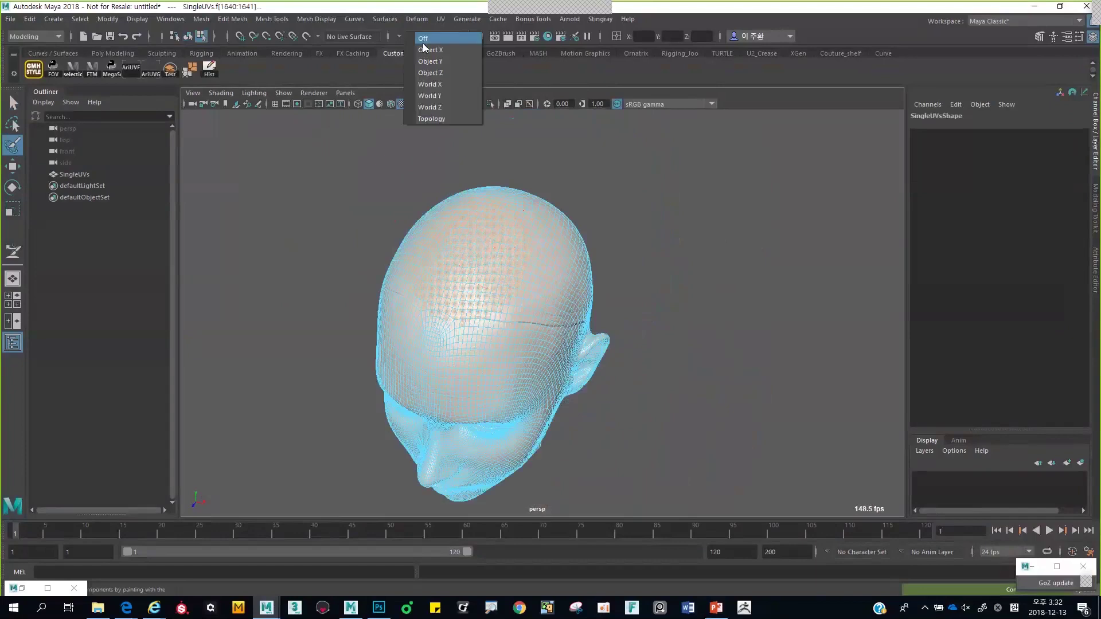
click(430, 50)
mouse_move(468, 286)
alt+mouse_down()
mouse_move(476, 242)
mouse_move(434, 296)
mouse_move(455, 233)
alt+mouse_up()
click(13, 148)
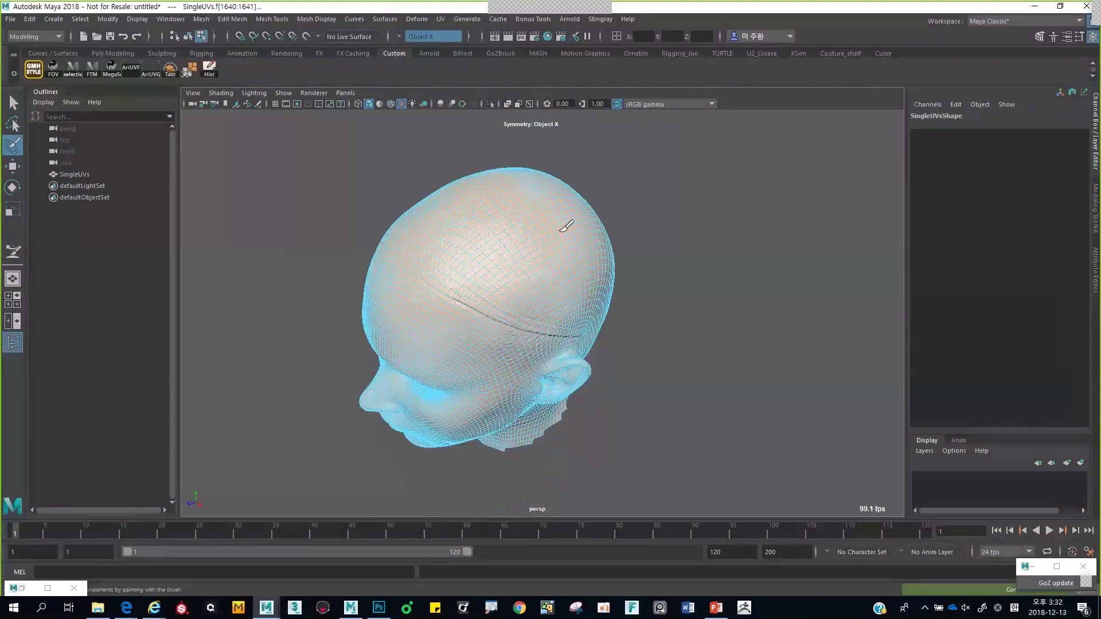
mouse_move(567, 227)
alt+mouse_down()
mouse_move(573, 283)
mouse_move(590, 246)
mouse_move(514, 258)
mouse_move(540, 269)
mouse_move(693, 230)
mouse_move(671, 231)
alt+mouse_up()
key(q)
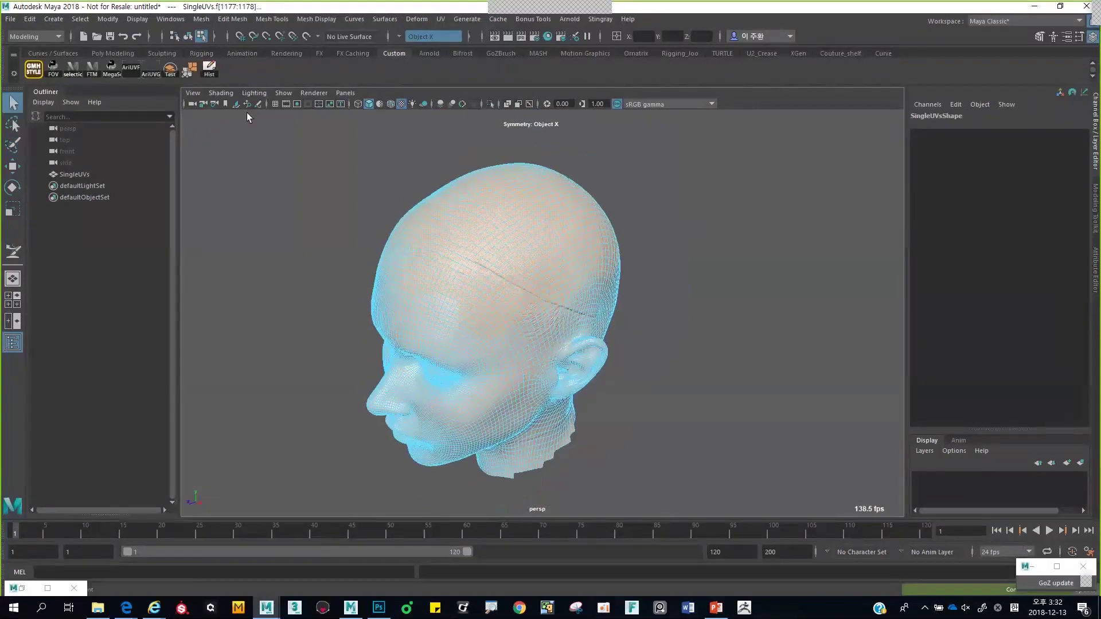
Open the scene 1_hair_discription.mb without saving the untitled scene
click(11, 19)
click(25, 51)
click(221, 109)
click(872, 505)
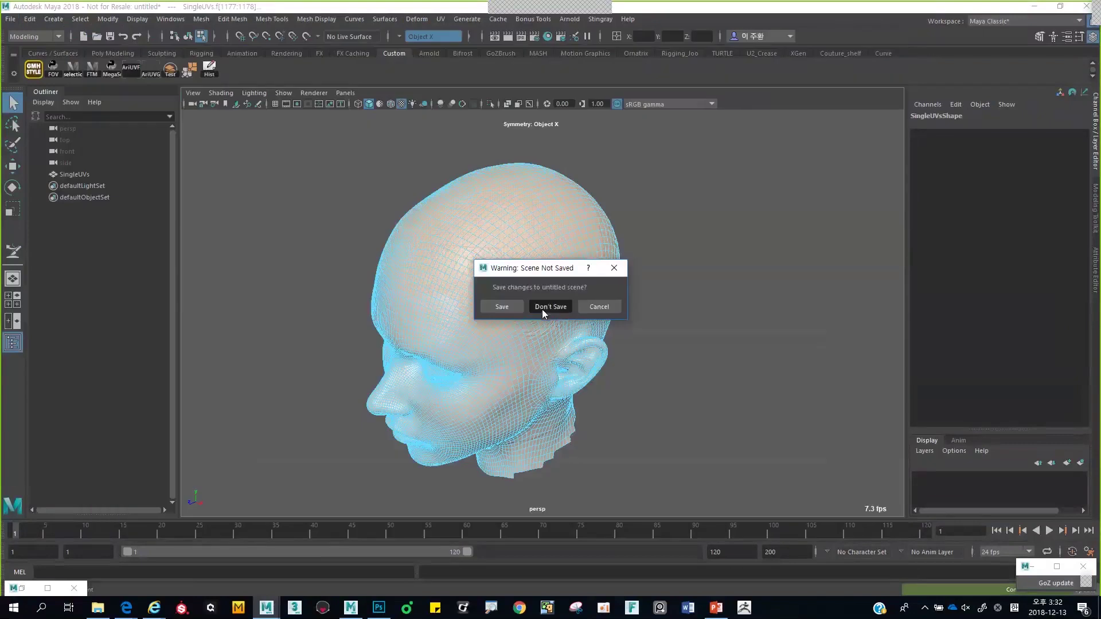
click(550, 307)
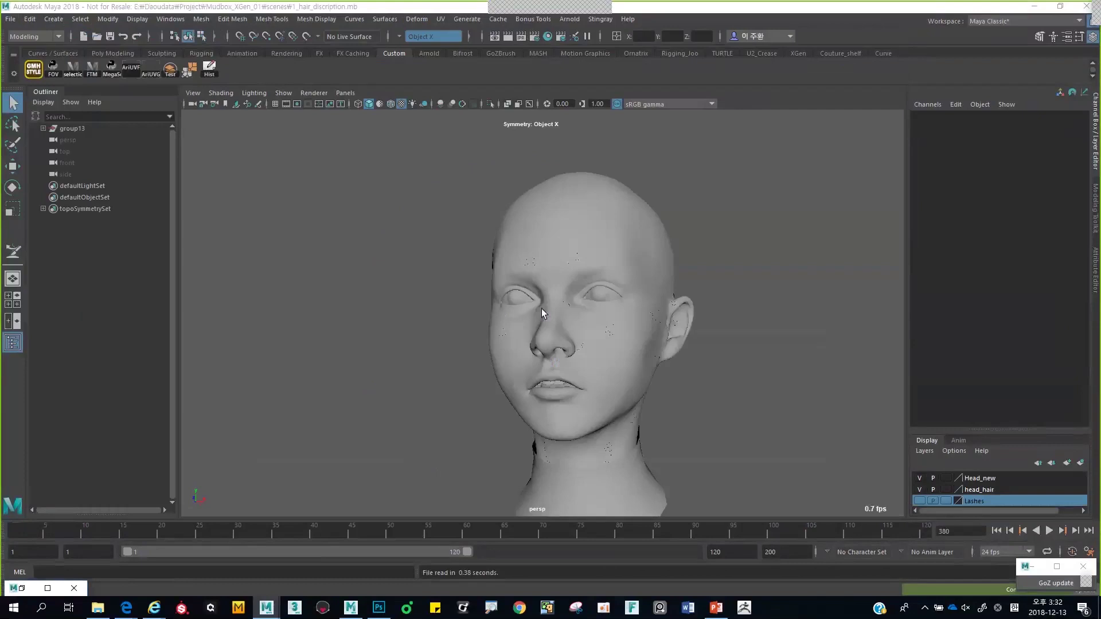
Select the Hair_CAP mesh covering the scalp of the head model
alt+drag(573, 227, 579, 181)
click(648, 276)
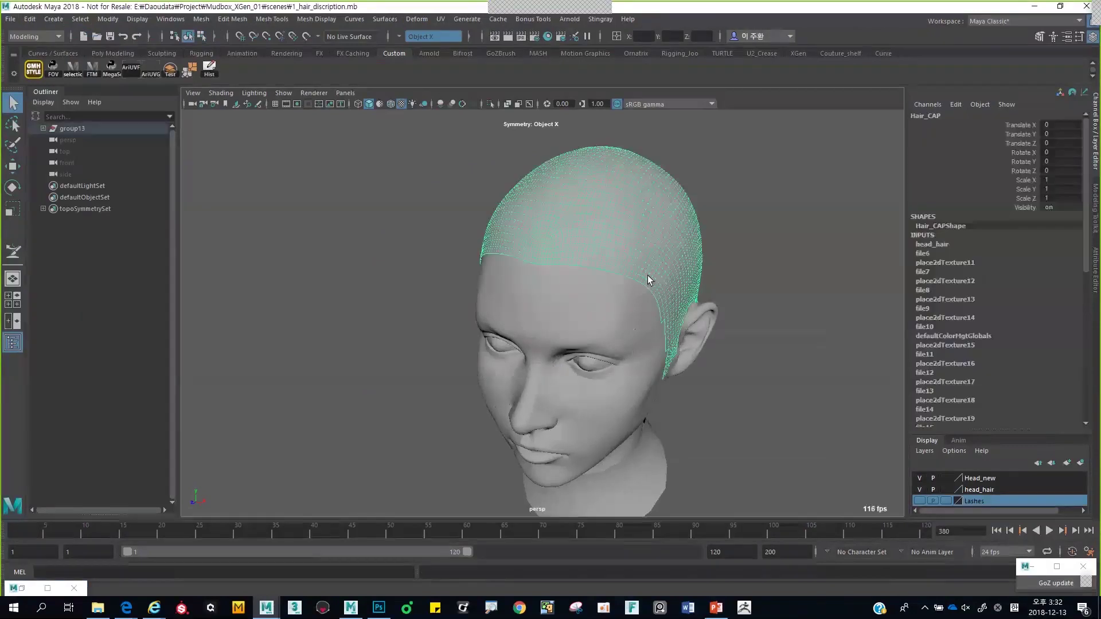
alt+drag(463, 344, 539, 366)
click(538, 366)
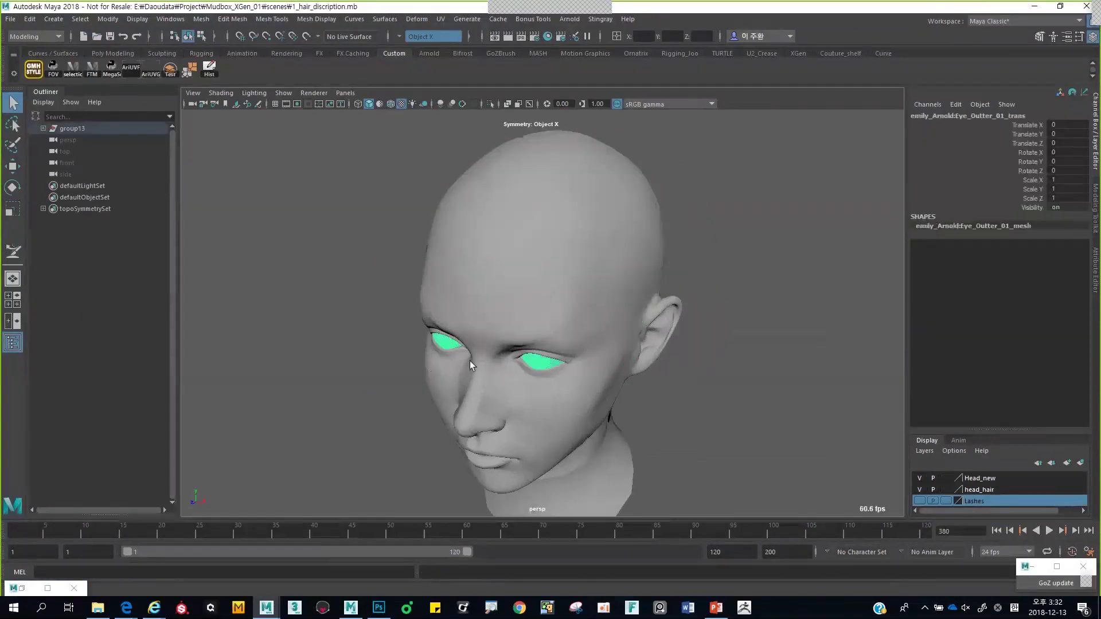
click(587, 187)
alt+drag(586, 187, 525, 220)
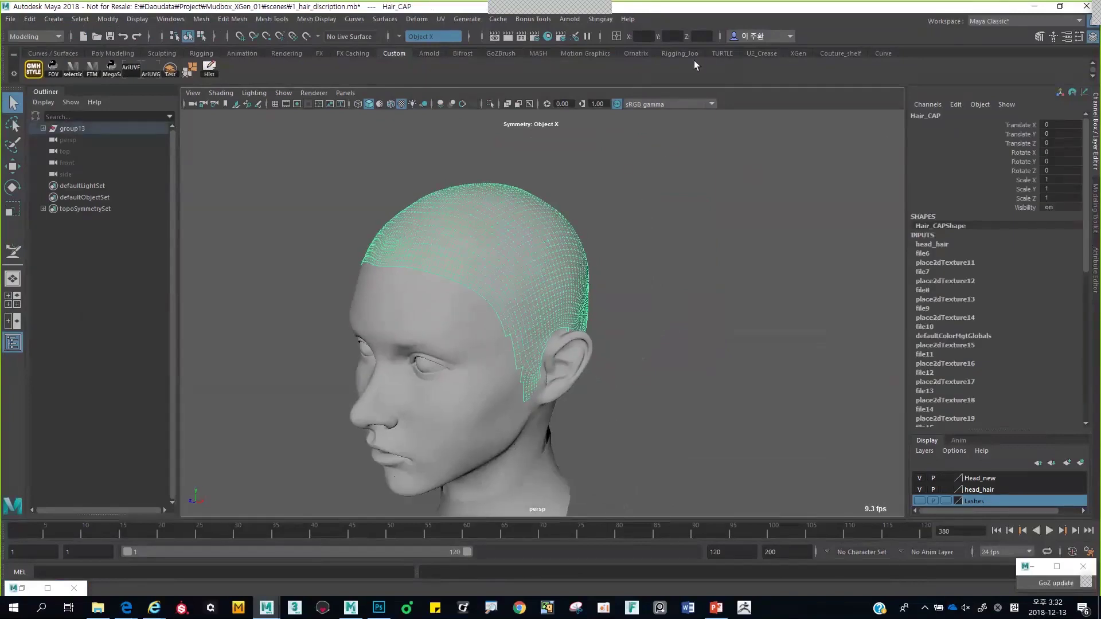
Display the XGen tool set and review the available XGen description and interactive groom commands
click(798, 54)
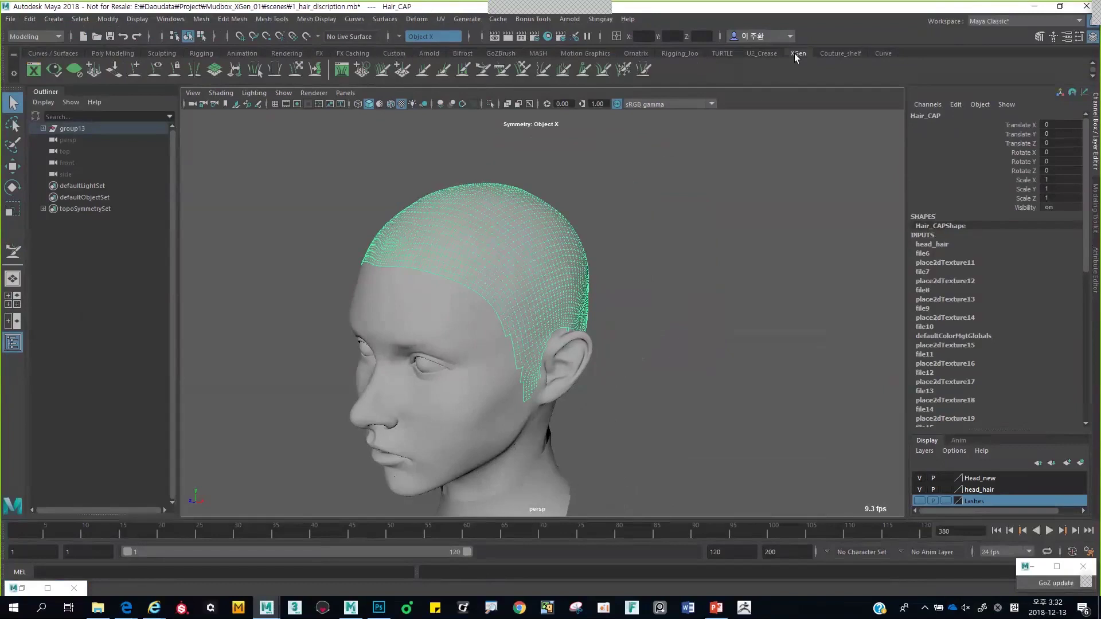
click(470, 22)
click(473, 30)
drag(527, 38, 608, 47)
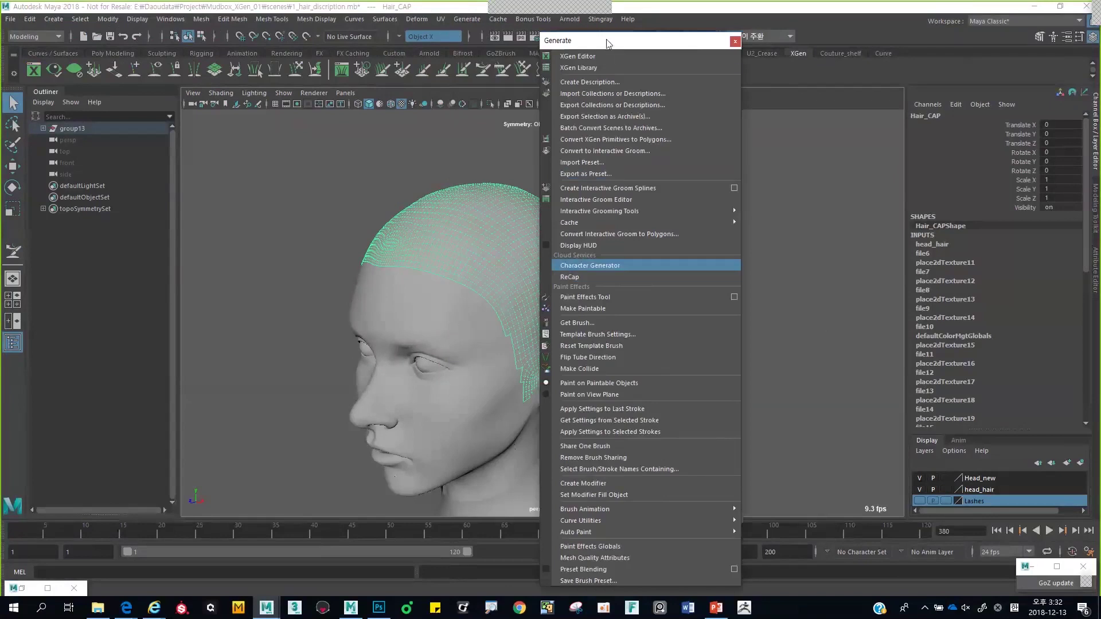
click(735, 41)
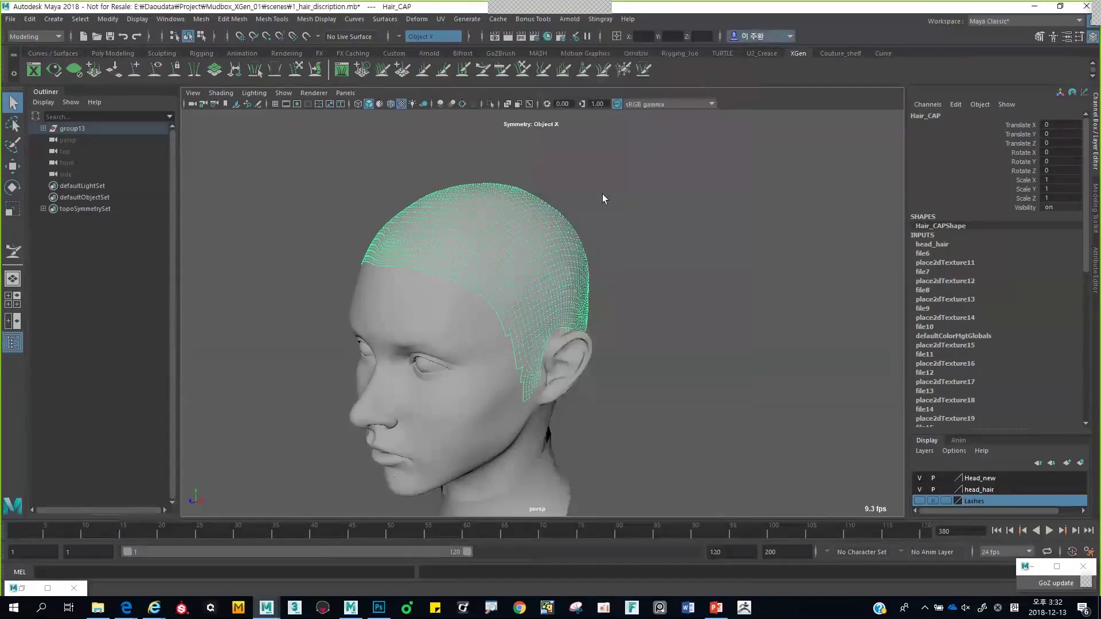
Switch to the XGen workspace and select all faces of the Hair_CAP mesh
click(1035, 22)
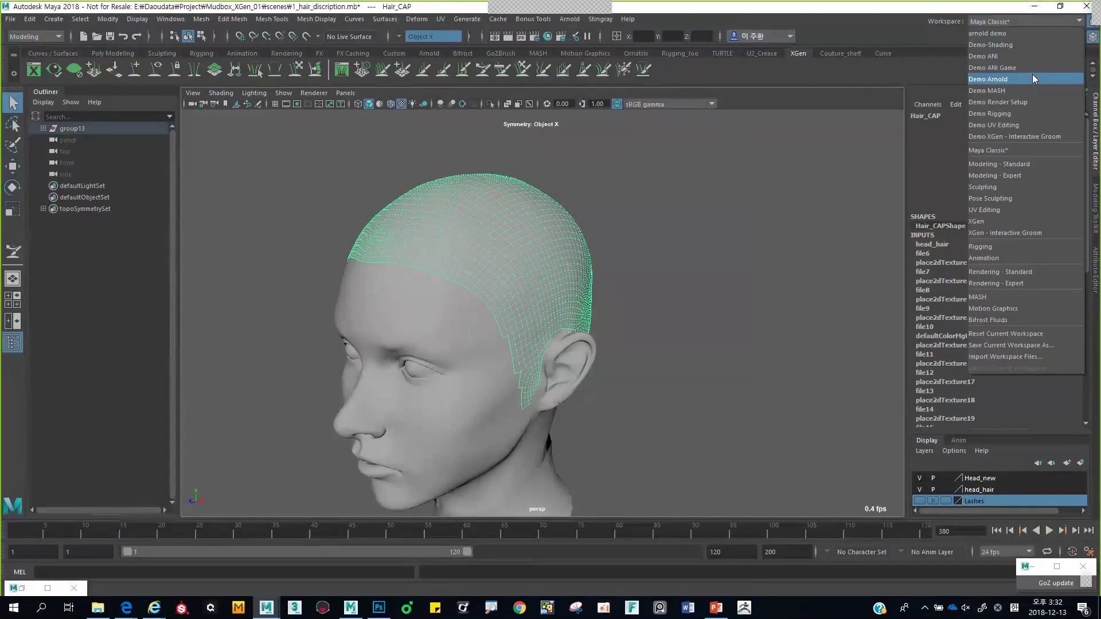
click(1031, 222)
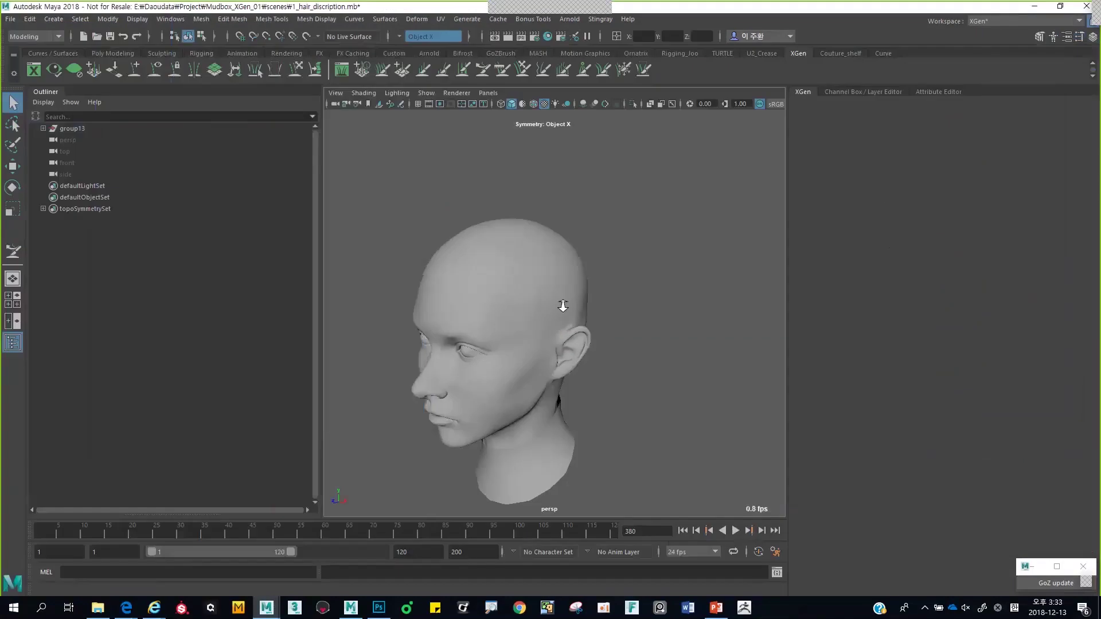
click(563, 306)
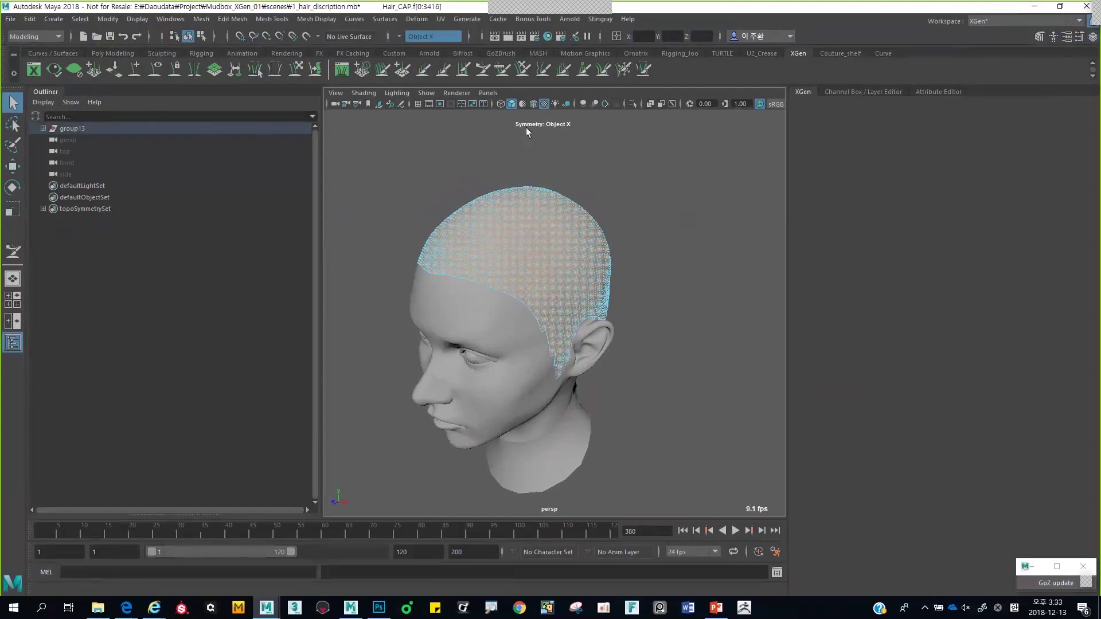
Begin a new XGen description named description_girl, stored in a new collection named top
mouse_move(788, 95)
mouse_down()
mouse_move(1095, 106)
mouse_move(788, 108)
mouse_up()
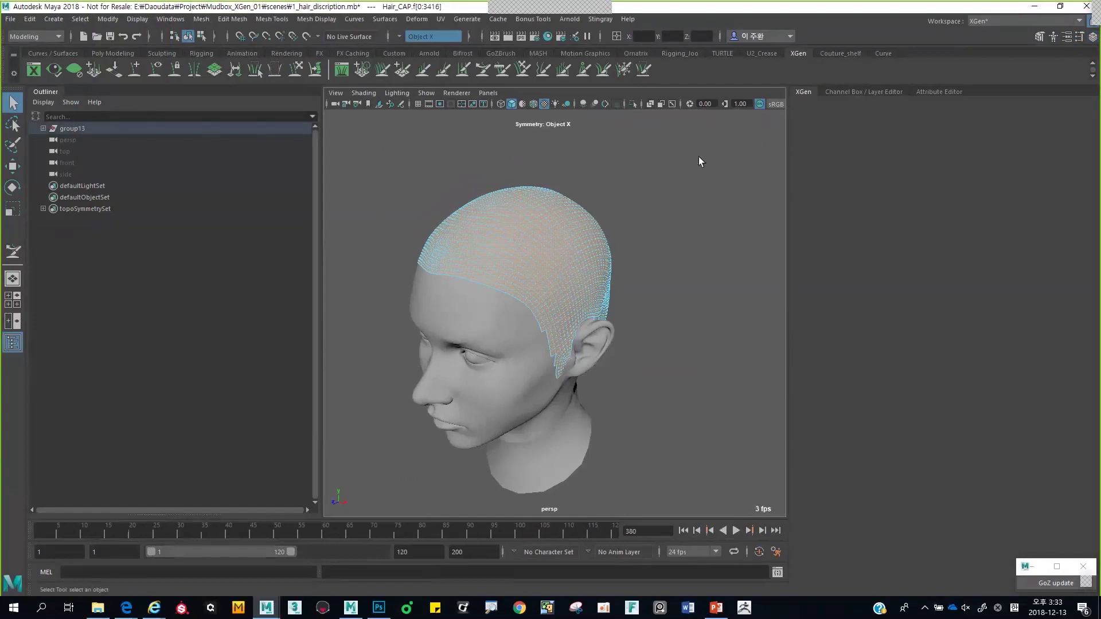
click(473, 19)
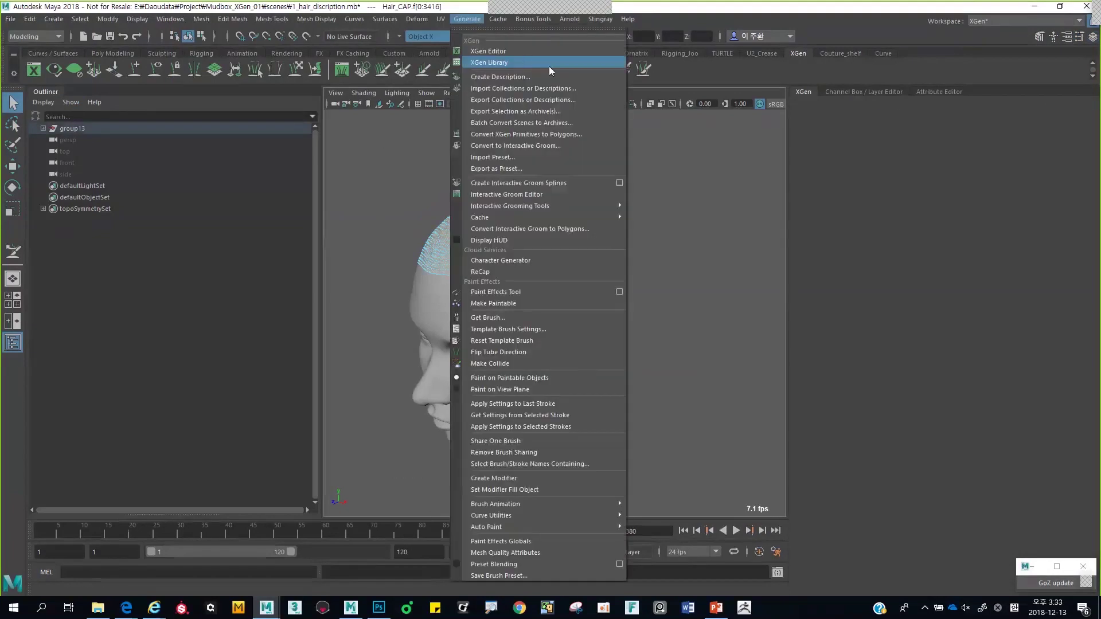
click(546, 75)
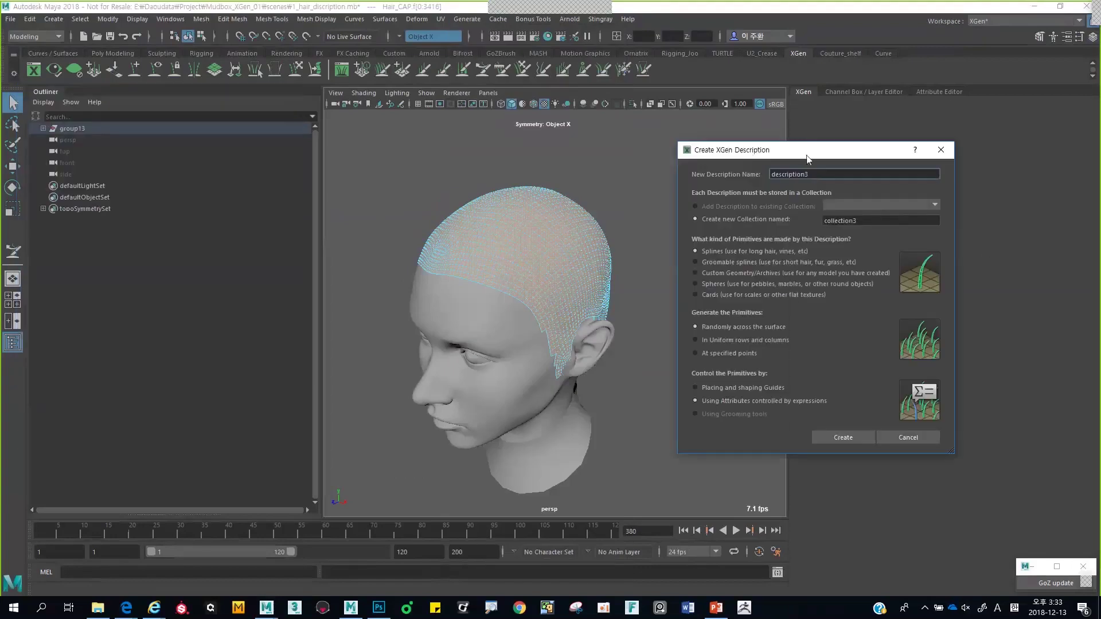
drag(805, 155, 724, 174)
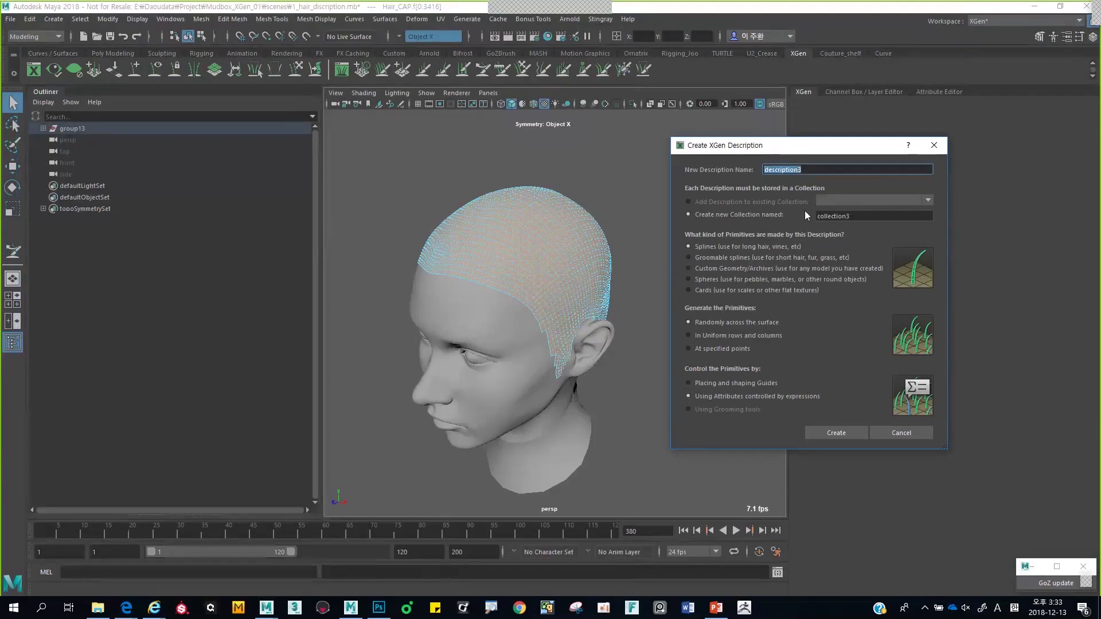
key(Right)
key(Right)
key(Right)
key(Right)
key(Right)
key(Right)
key(Right)
text(_gir)
key(Tab)
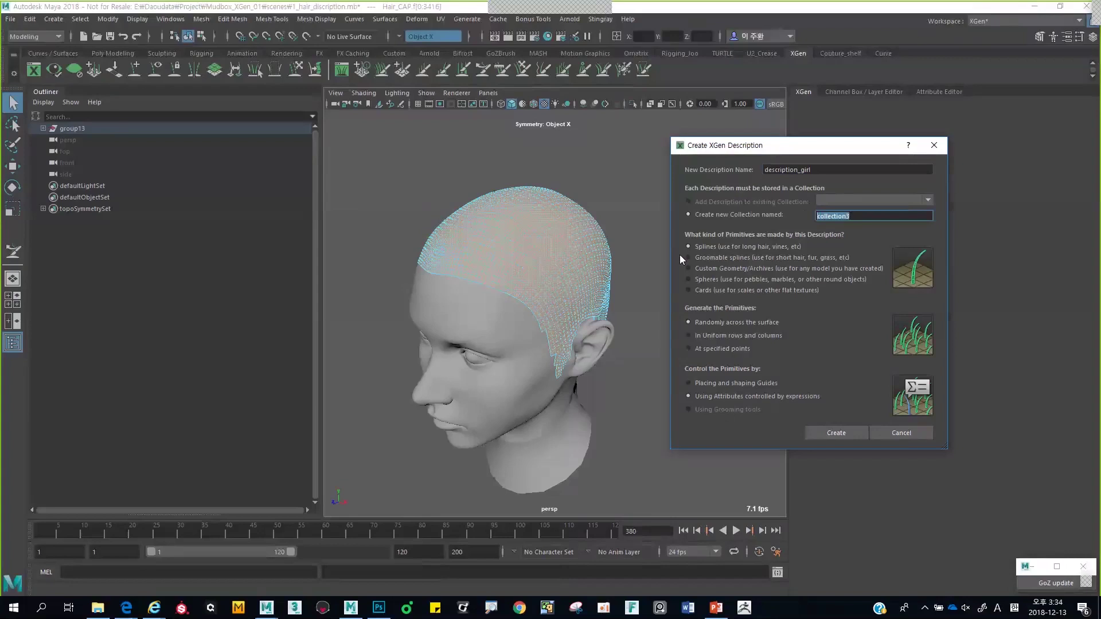
text(top)
Preview the Custom Geometry, Spheres and Cards primitive types for the description and settle on Splines
click(749, 268)
click(745, 281)
click(740, 290)
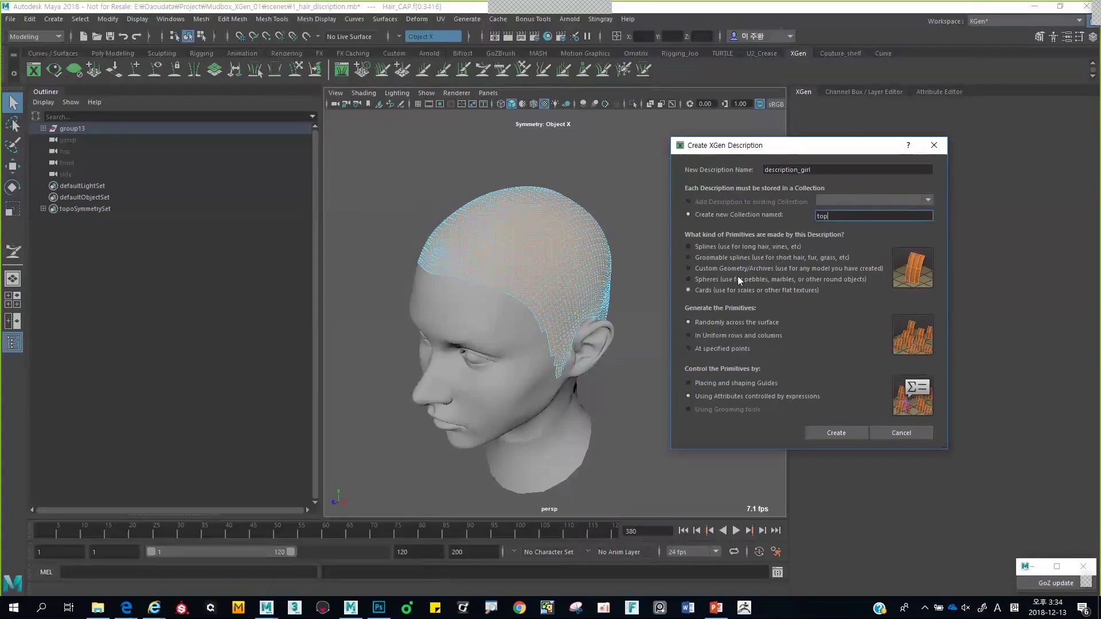
click(738, 270)
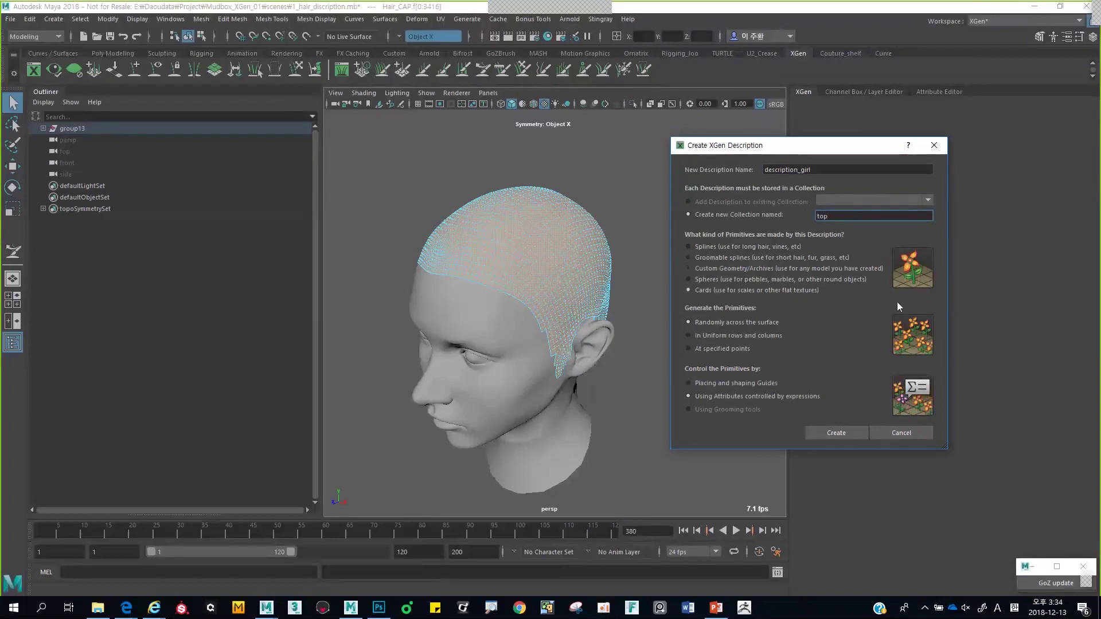
click(769, 282)
click(804, 292)
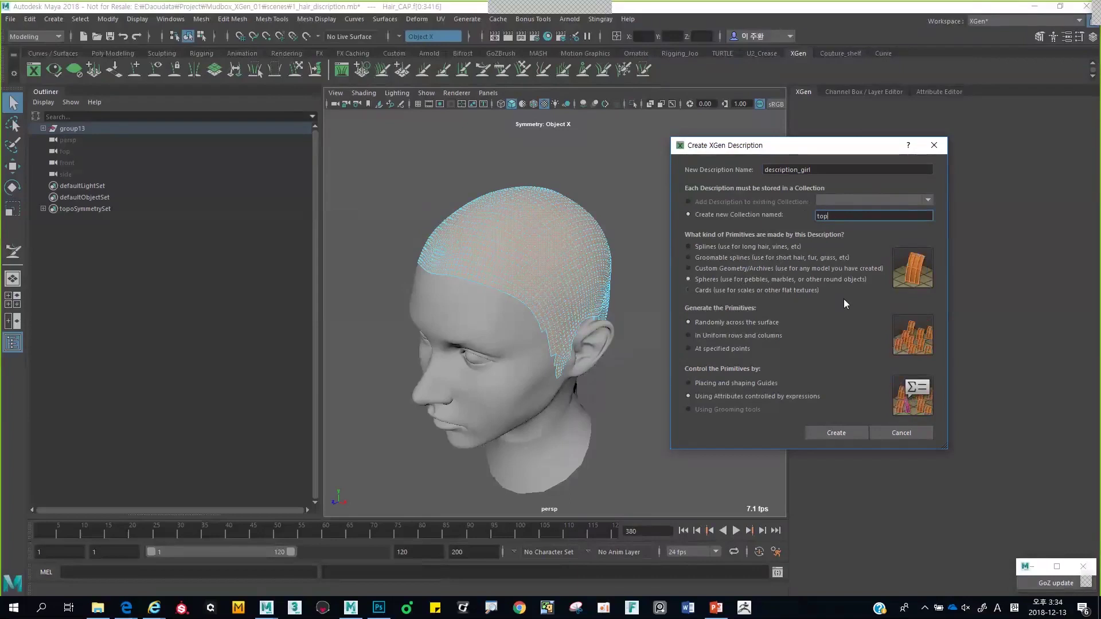
click(759, 248)
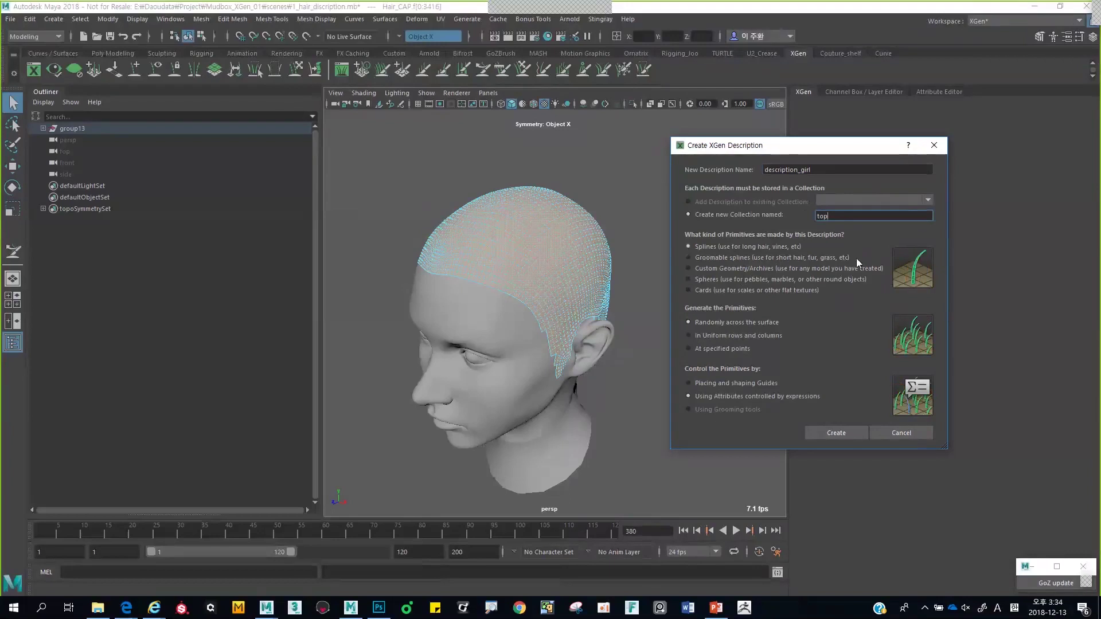
Create the description with primitives generated randomly across the surface and controlled by placing and shaping guides
click(751, 336)
click(721, 348)
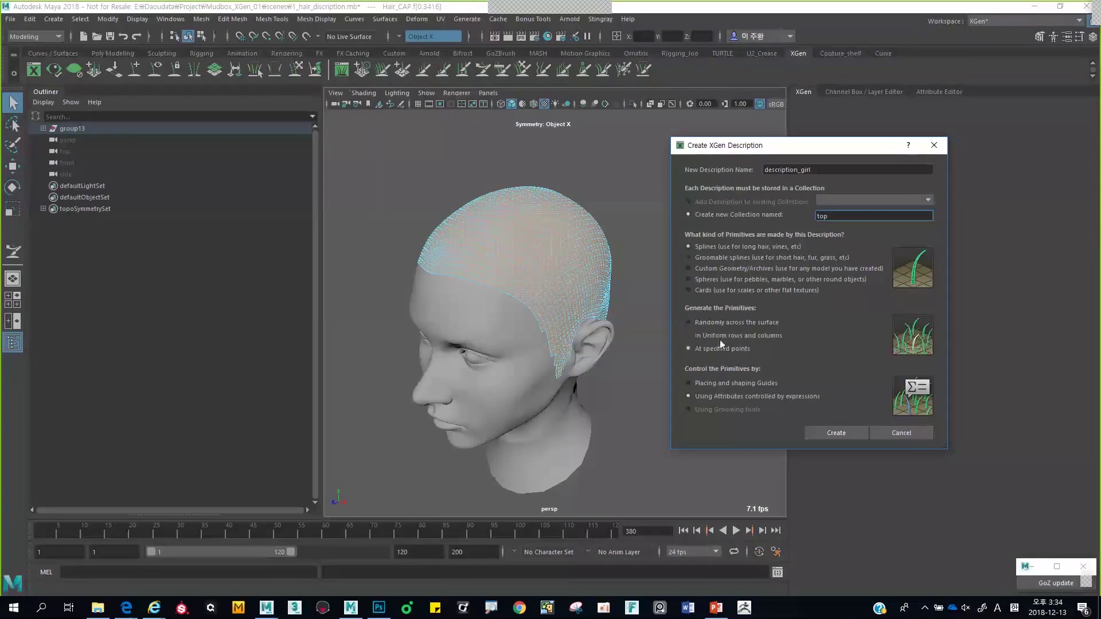
click(721, 341)
click(724, 323)
click(725, 381)
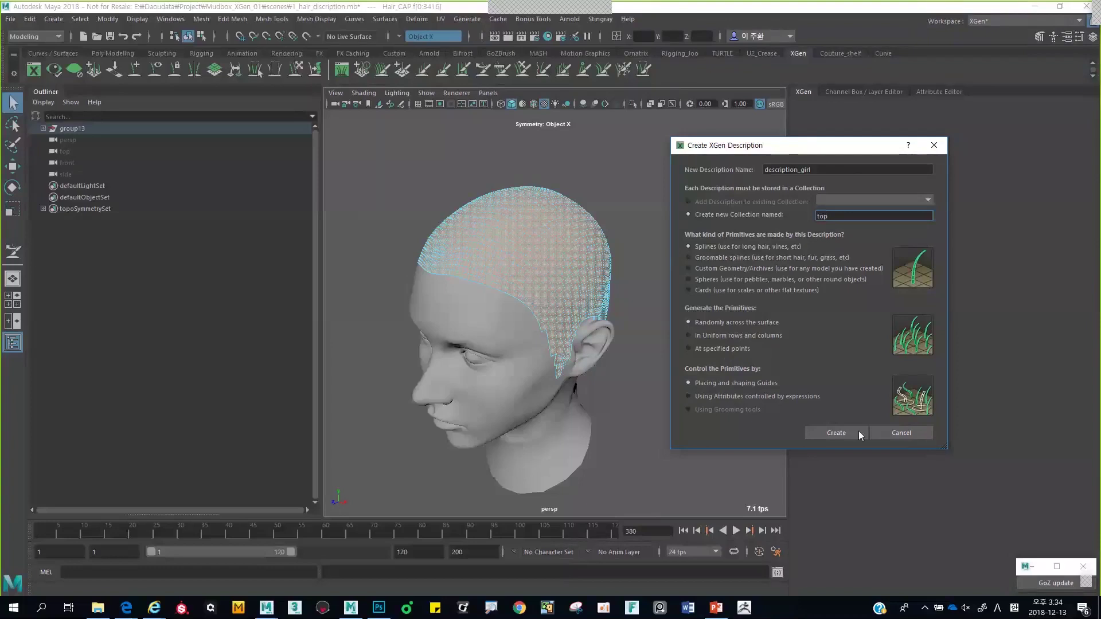
key(Return)
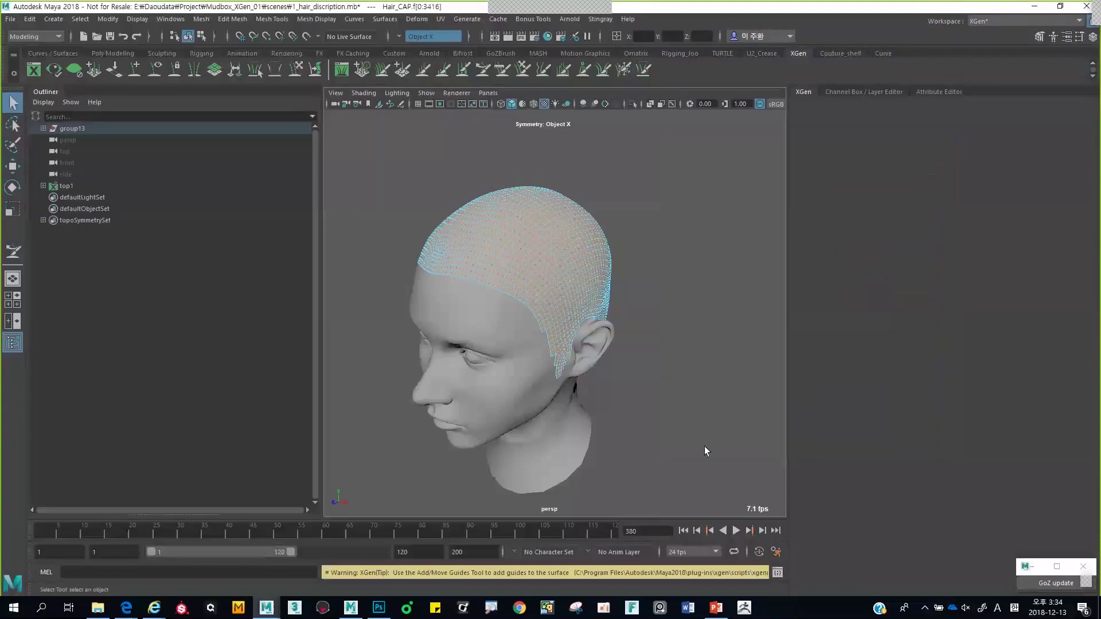
Close the hair scene without saving its changes and relaunch Maya
alt+drag(676, 442, 625, 339)
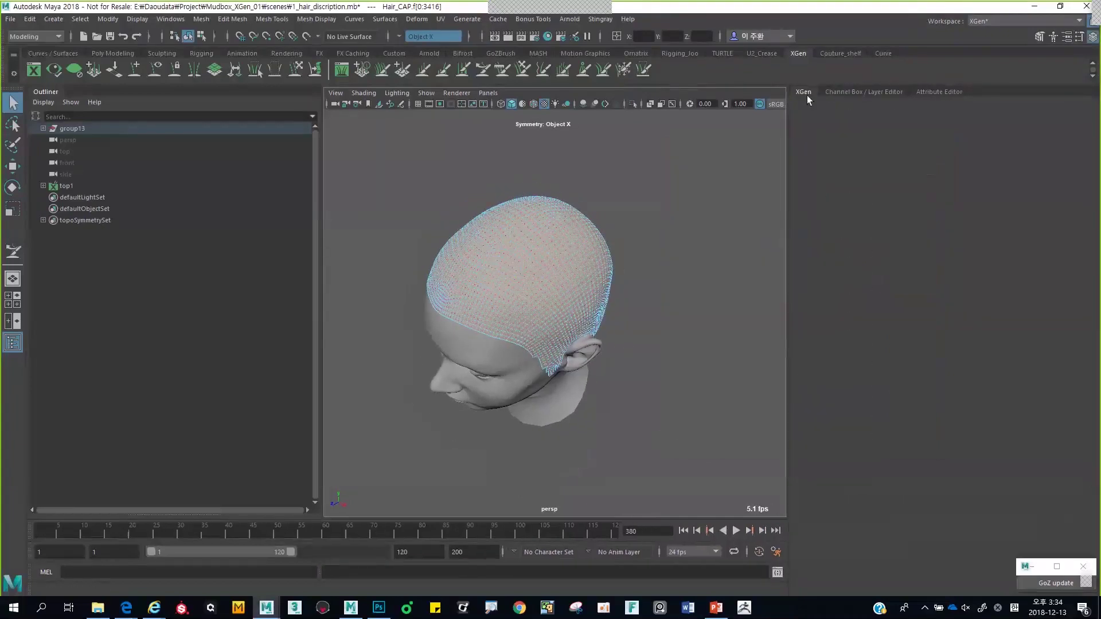
alt+drag(661, 197, 647, 247)
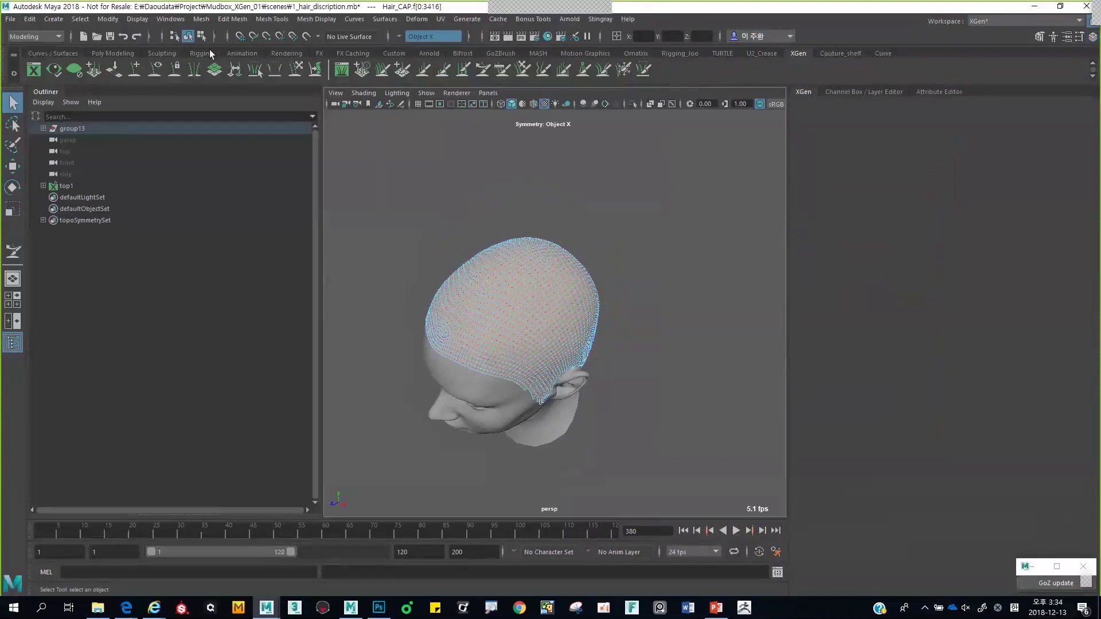
key(ctrl+n)
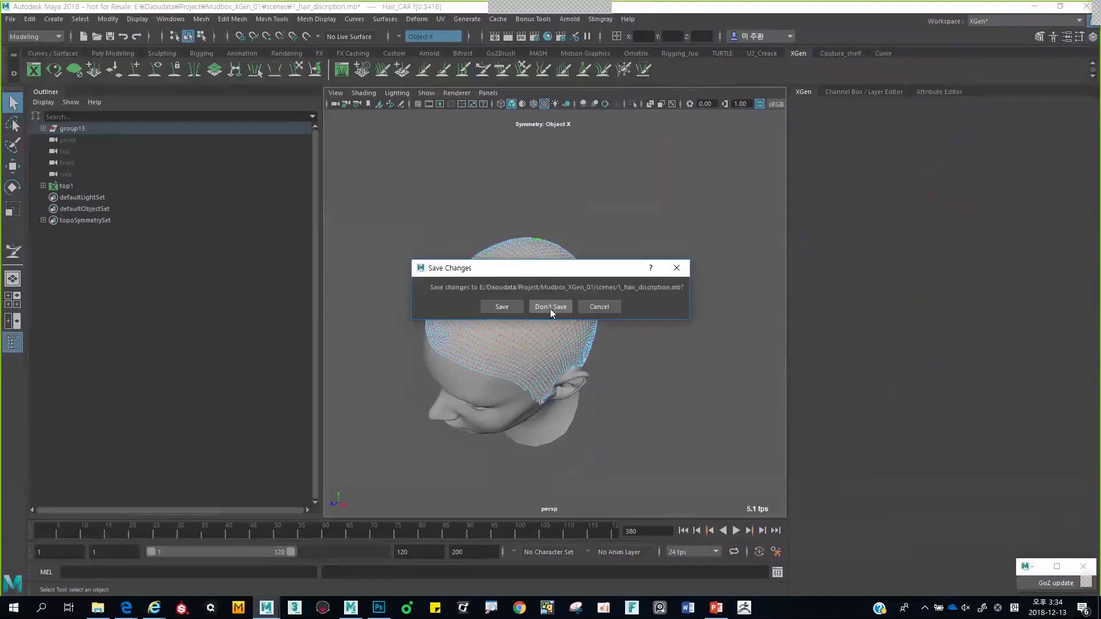
click(551, 307)
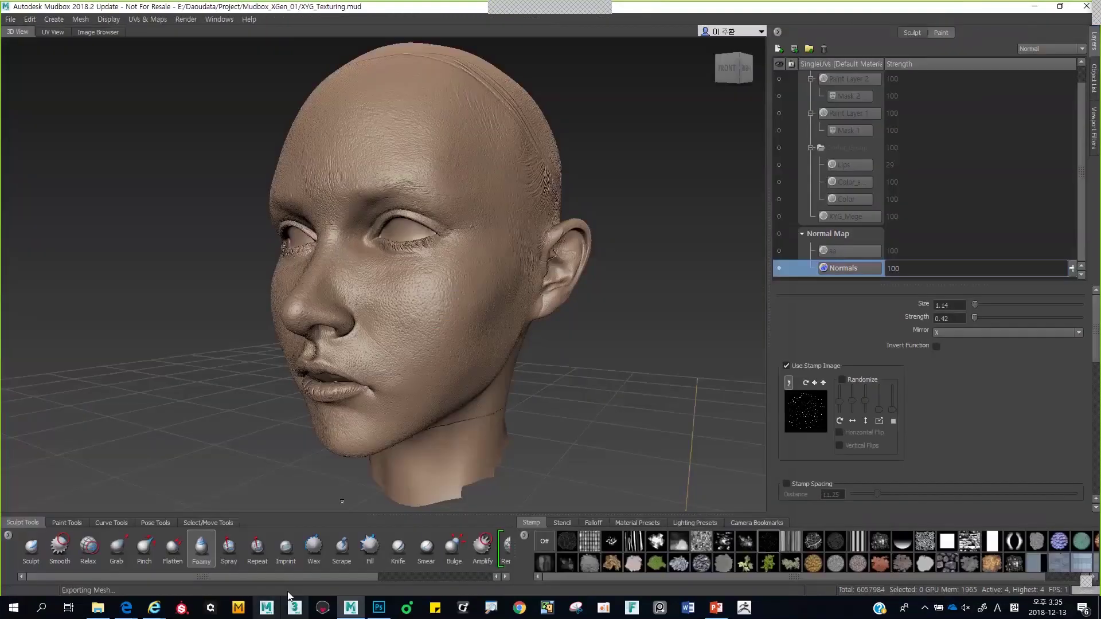
right_click(271, 609)
click(276, 569)
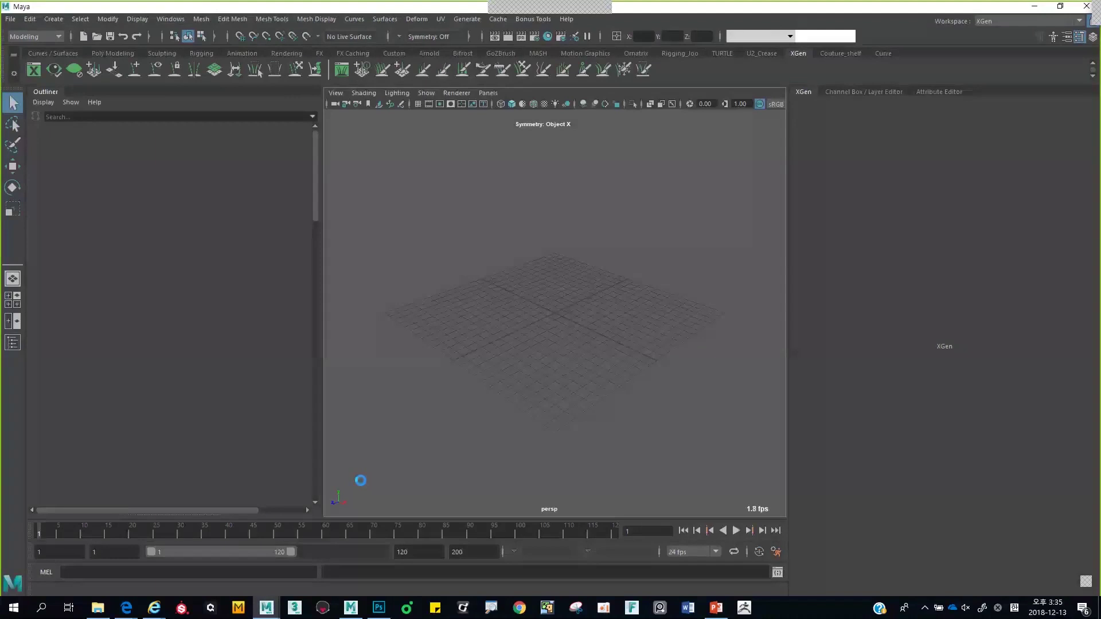
Set the current project to the recent project Mudbox_XGen_01
click(11, 19)
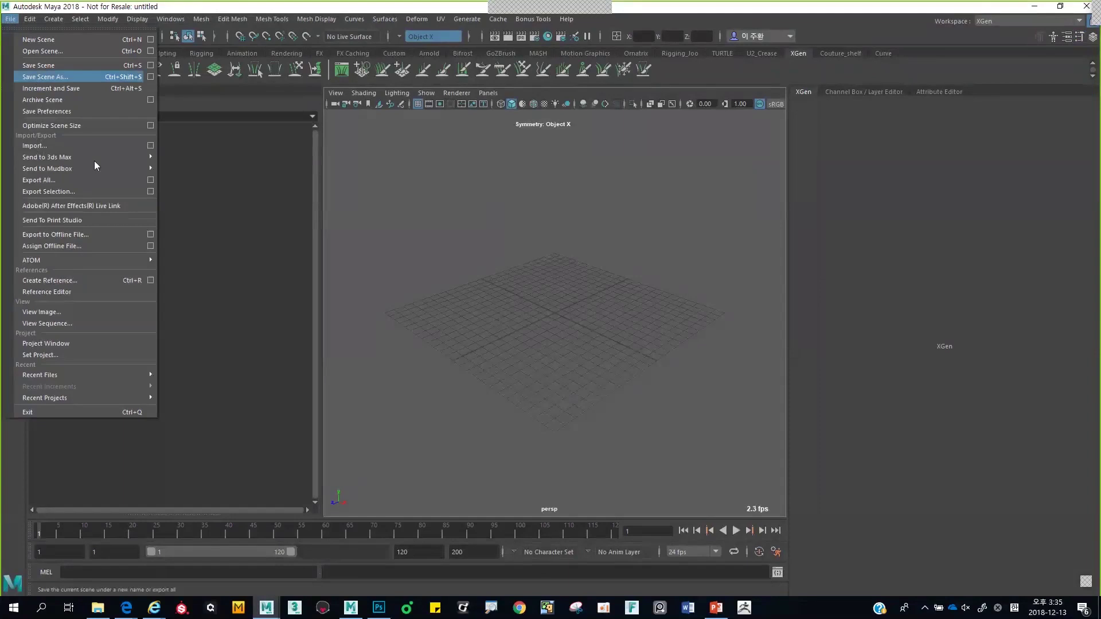
mouse_move(94, 162)
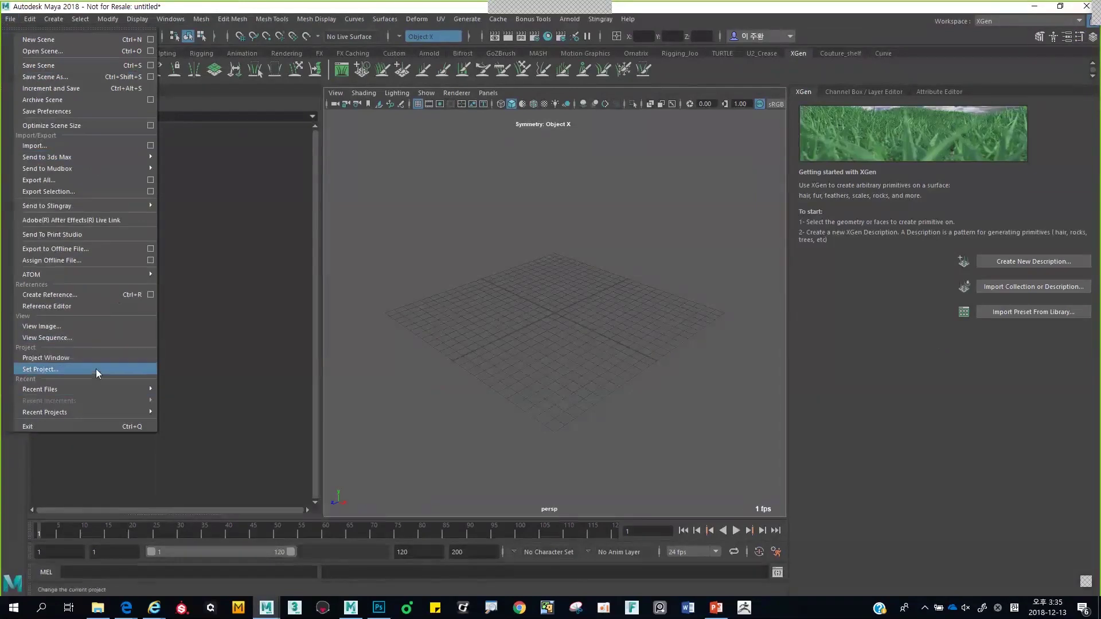
mouse_move(94, 413)
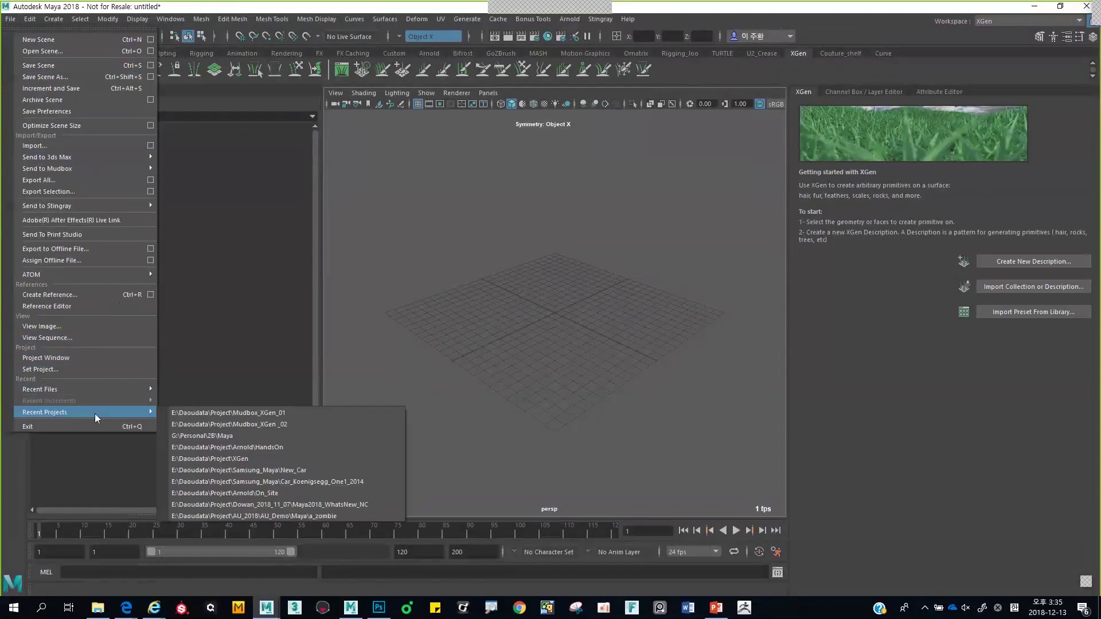
click(201, 413)
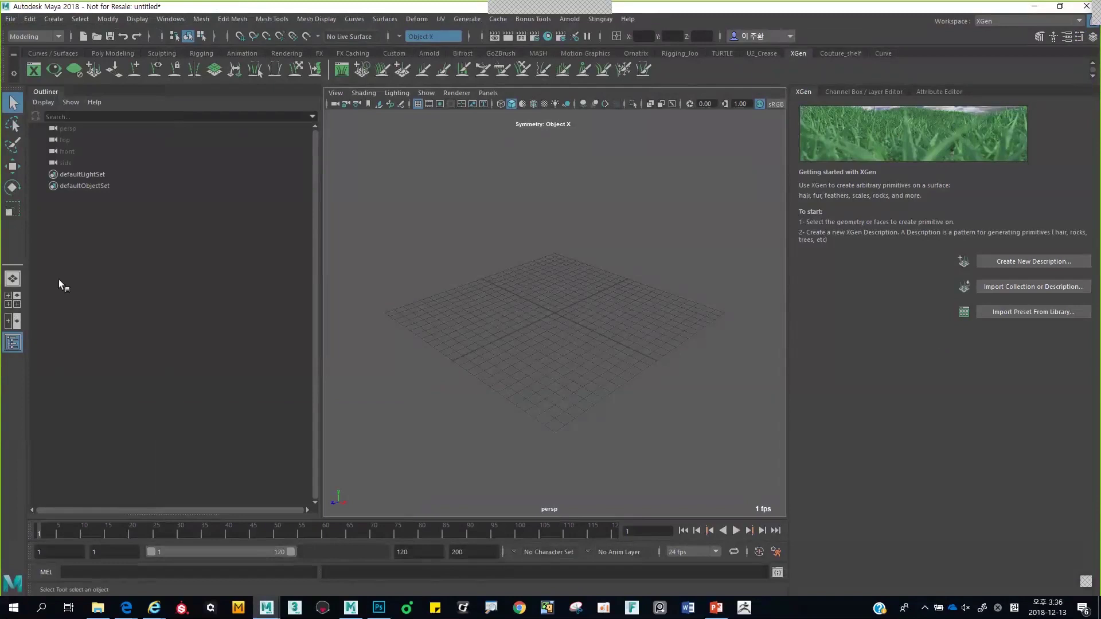
Open the scene file 1_hair_discription.mb from the project's scenes folder, discarding the untitled scene
click(10, 21)
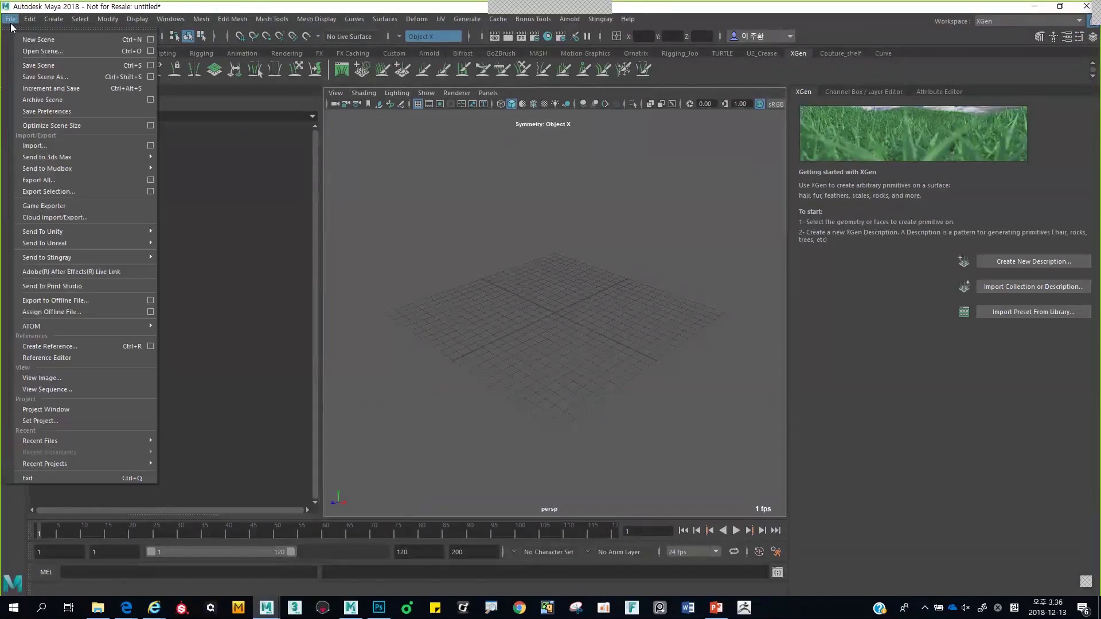
click(34, 47)
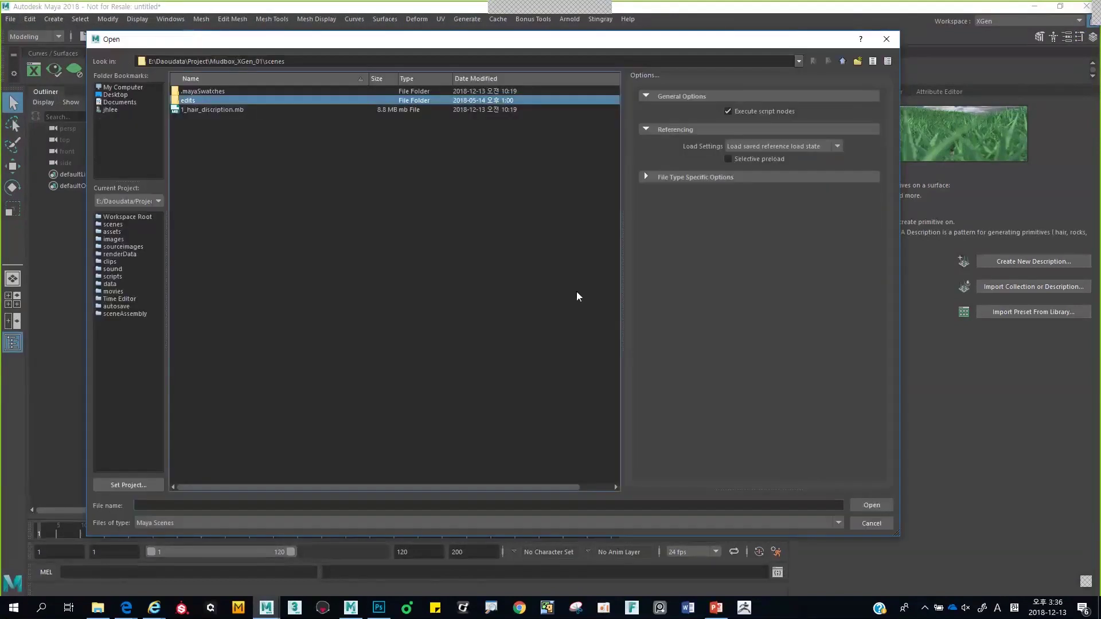
click(574, 109)
click(872, 505)
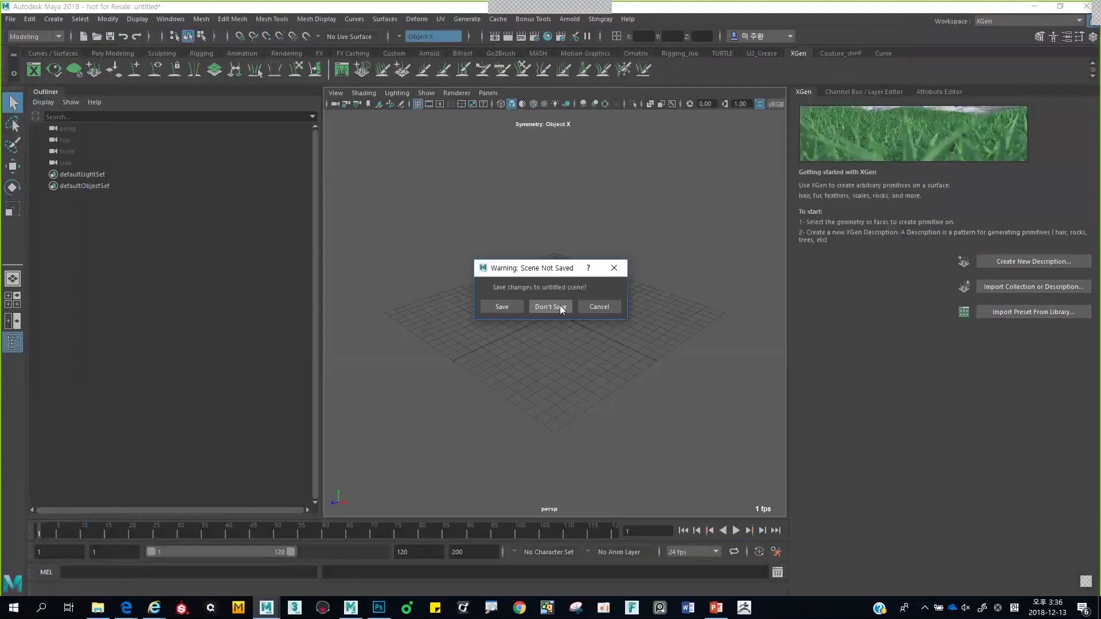
click(560, 306)
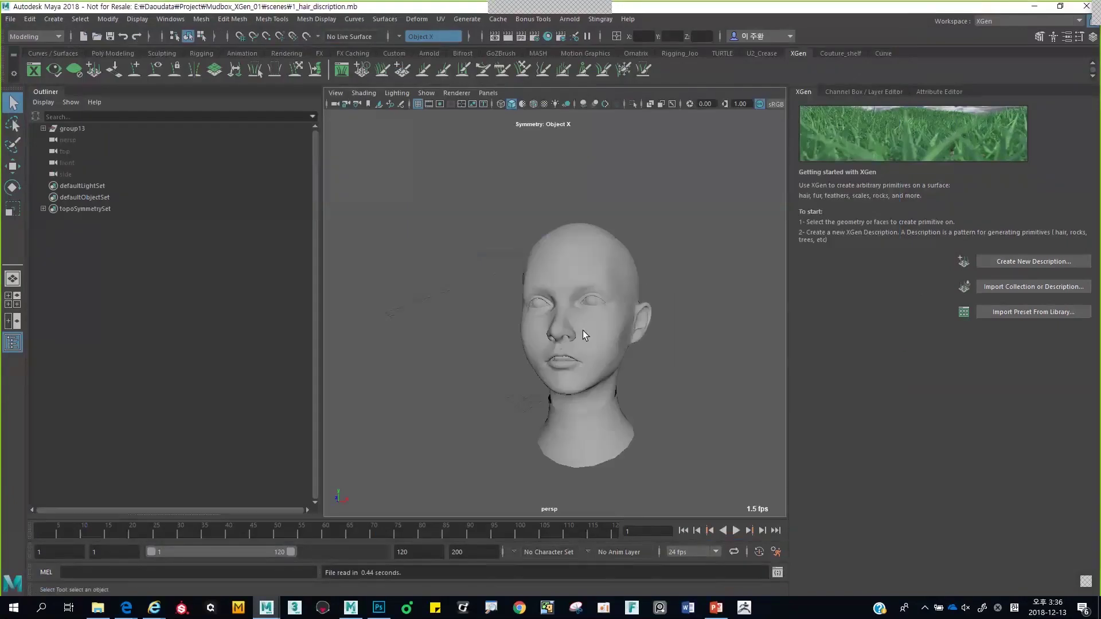
Select every face of the Hair_CAP scalp mesh in face component mode
alt+drag(584, 330, 656, 337)
click(597, 249)
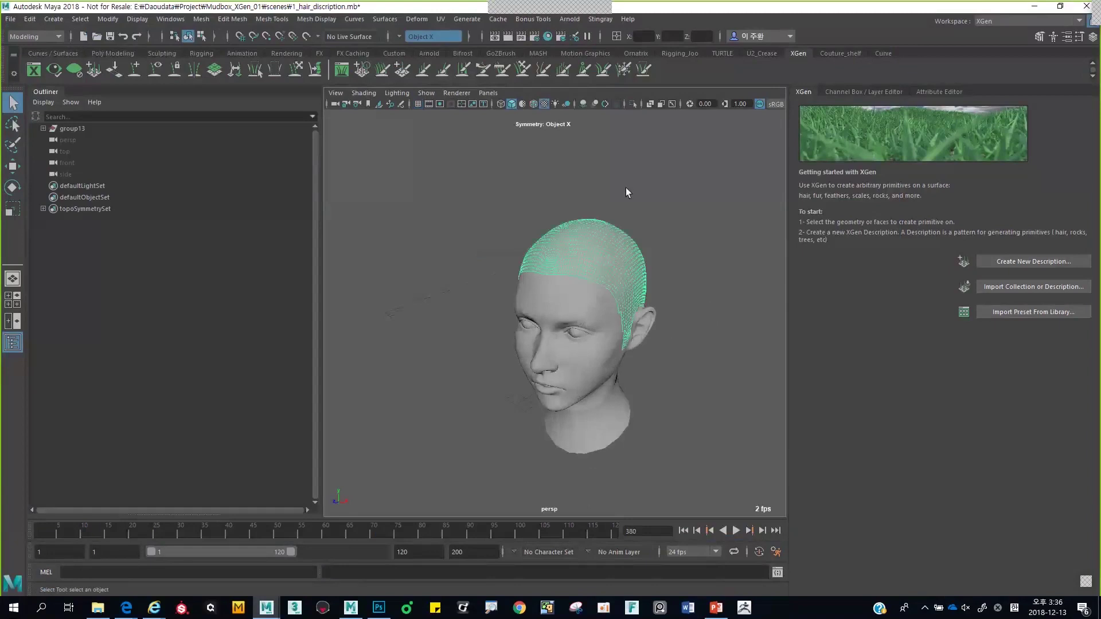
right_click(627, 189)
right_drag(625, 197, 627, 220)
scroll(649, 227, down, 1)
drag(412, 172, 708, 411)
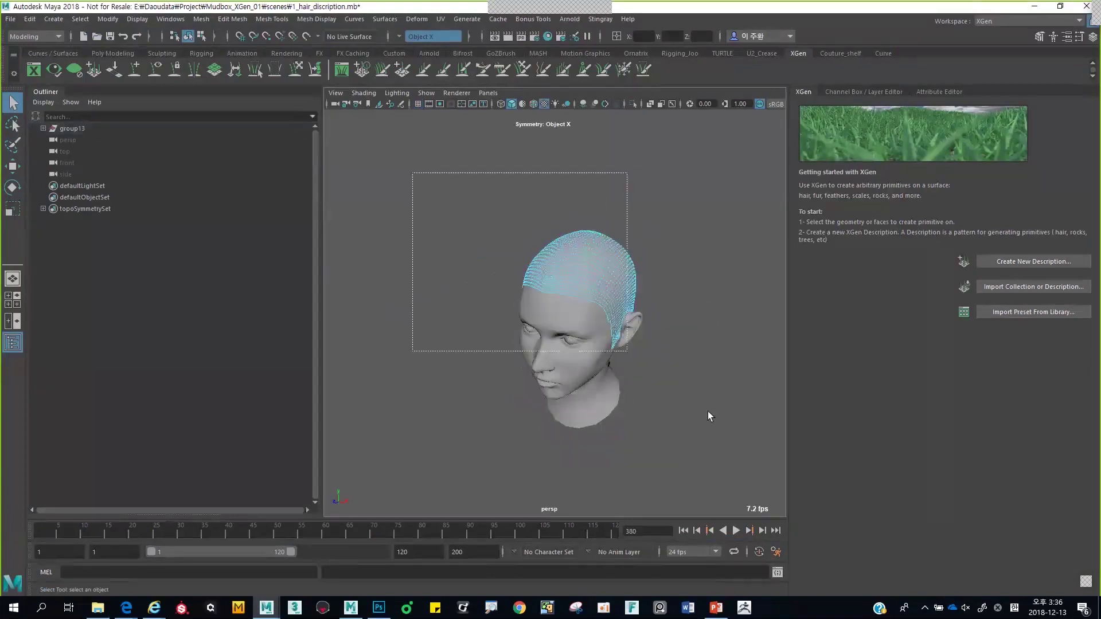
alt+drag(649, 281, 612, 312)
scroll(612, 312, up, 2)
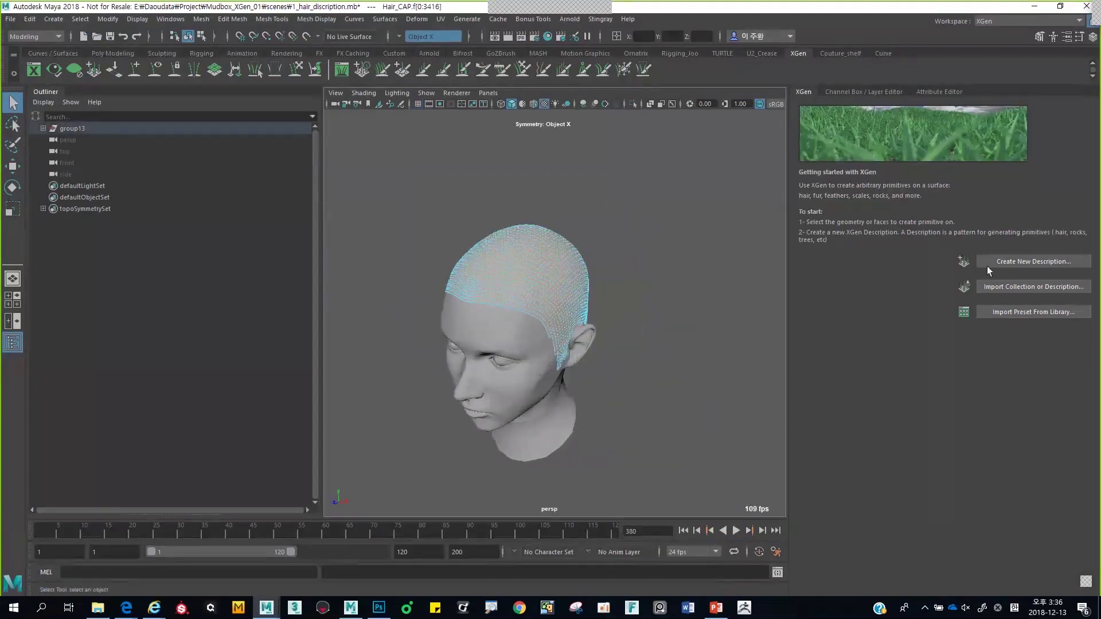
Create an XGen description on the selected scalp faces using Splines, random surface generation and Placing and shaping Guides, keeping the default names
click(989, 265)
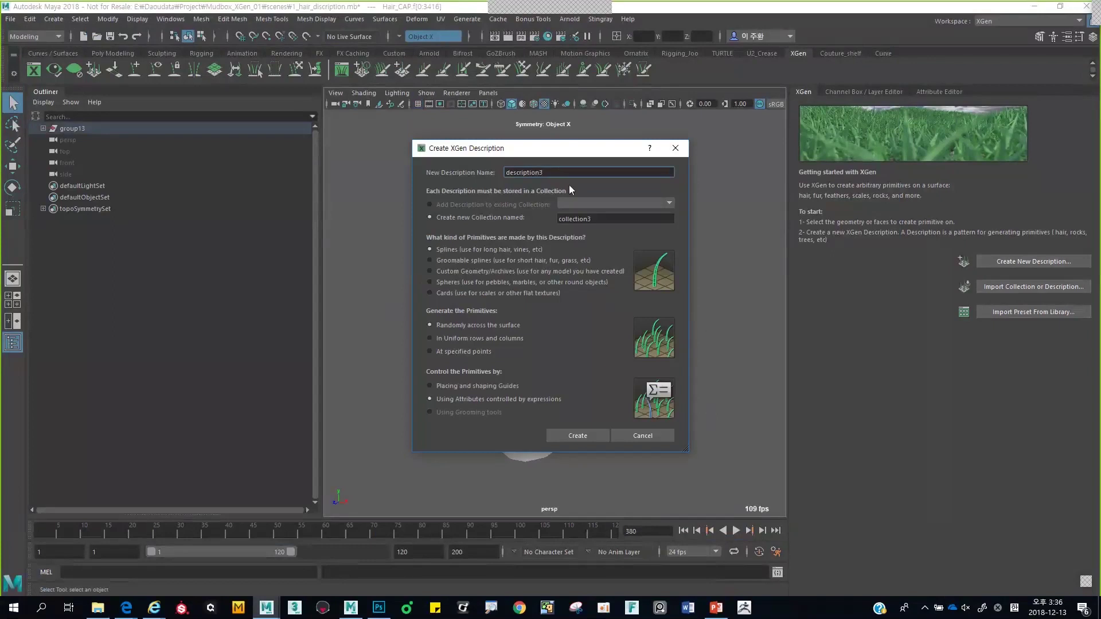
click(458, 260)
click(457, 250)
click(502, 386)
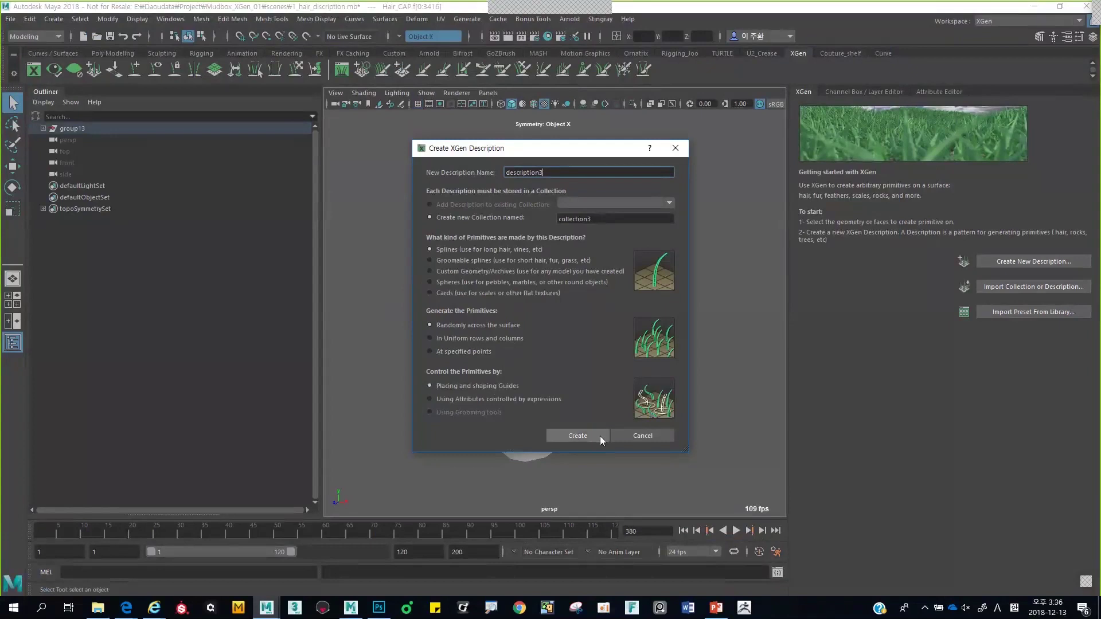
click(578, 436)
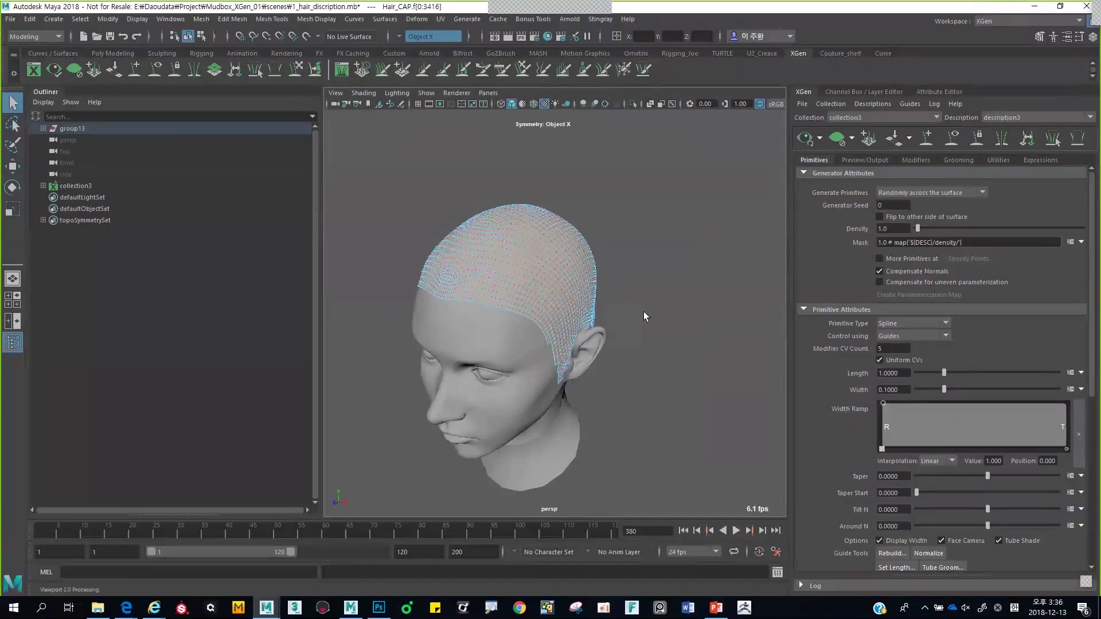
Add the first hair guide on the front of the scalp with the Add or Move Guides tool
scroll(654, 287, up, 2)
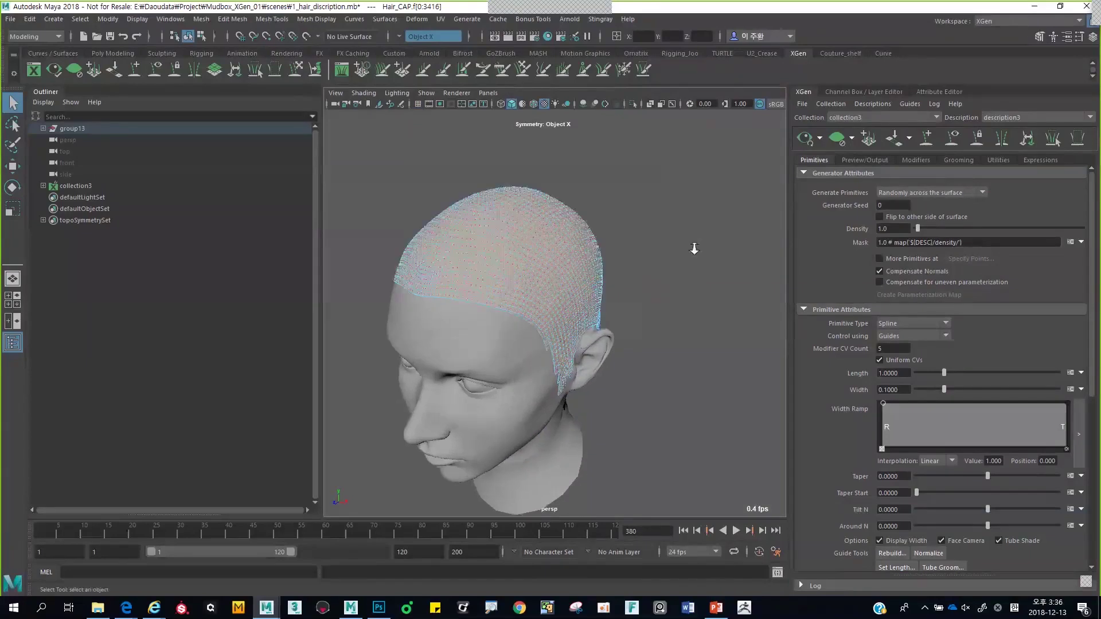
scroll(731, 245, up, 2)
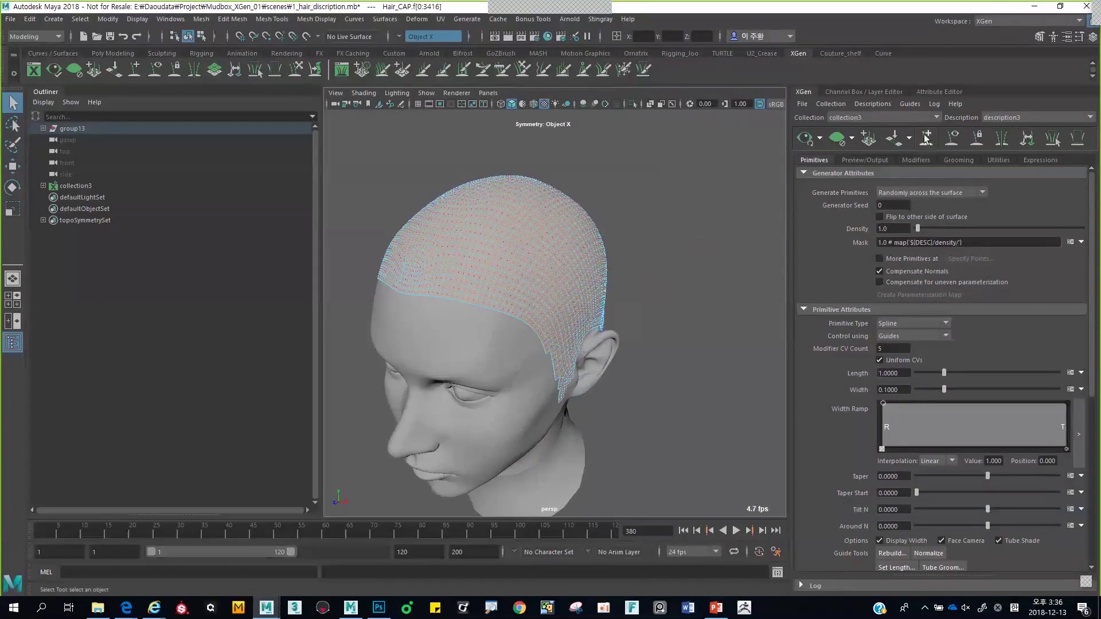
alt+drag(667, 192, 723, 189)
click(894, 139)
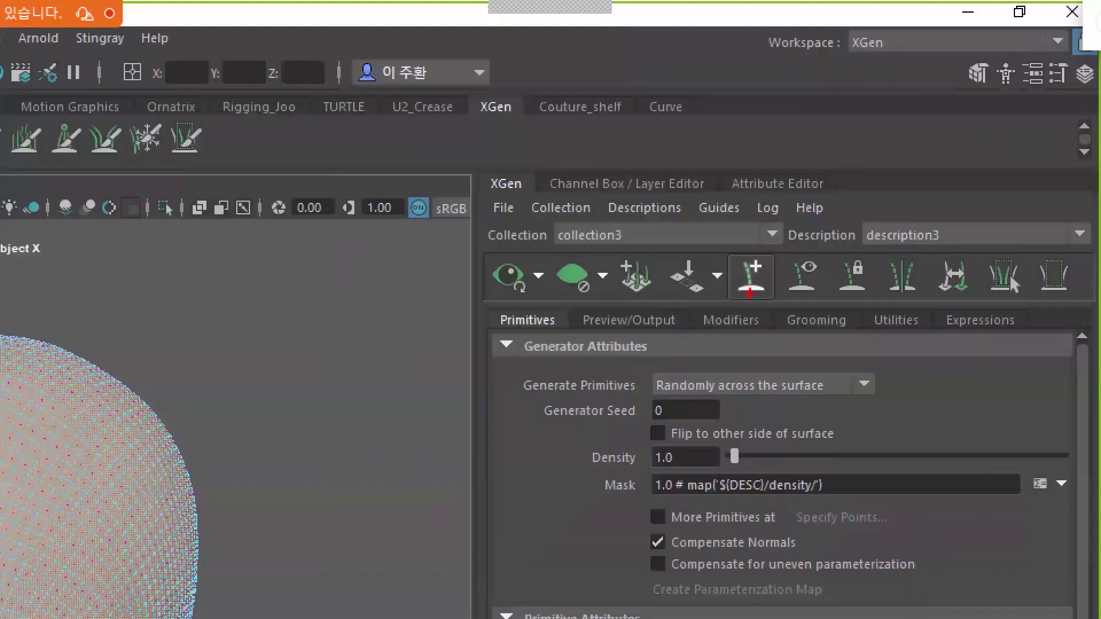
drag(746, 224, 753, 299)
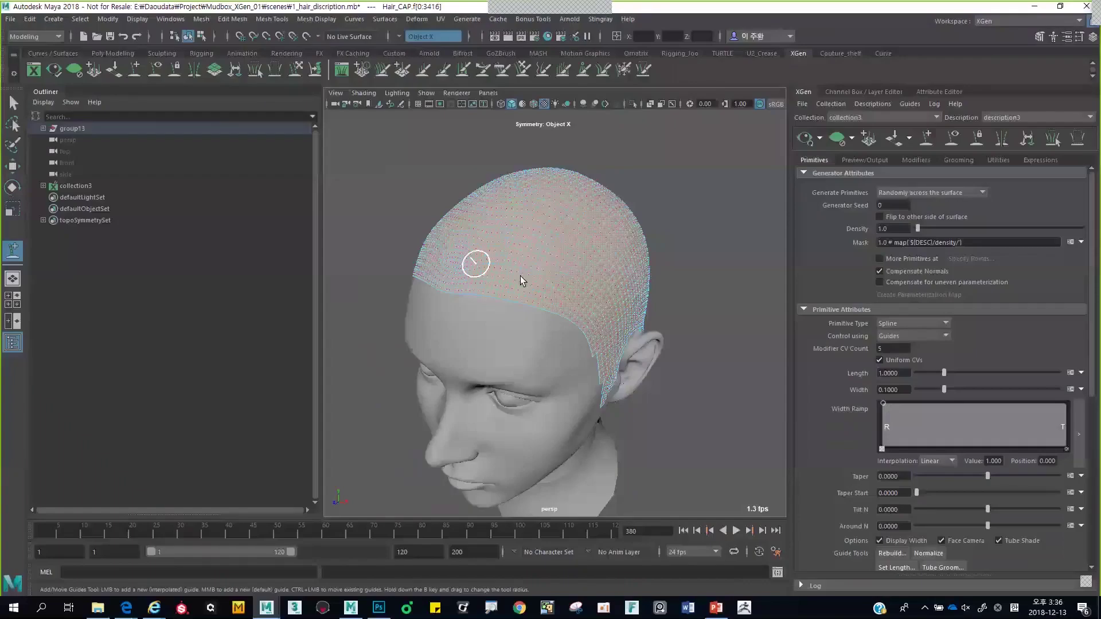
click(98, 416)
alt+drag(224, 465, 450, 409)
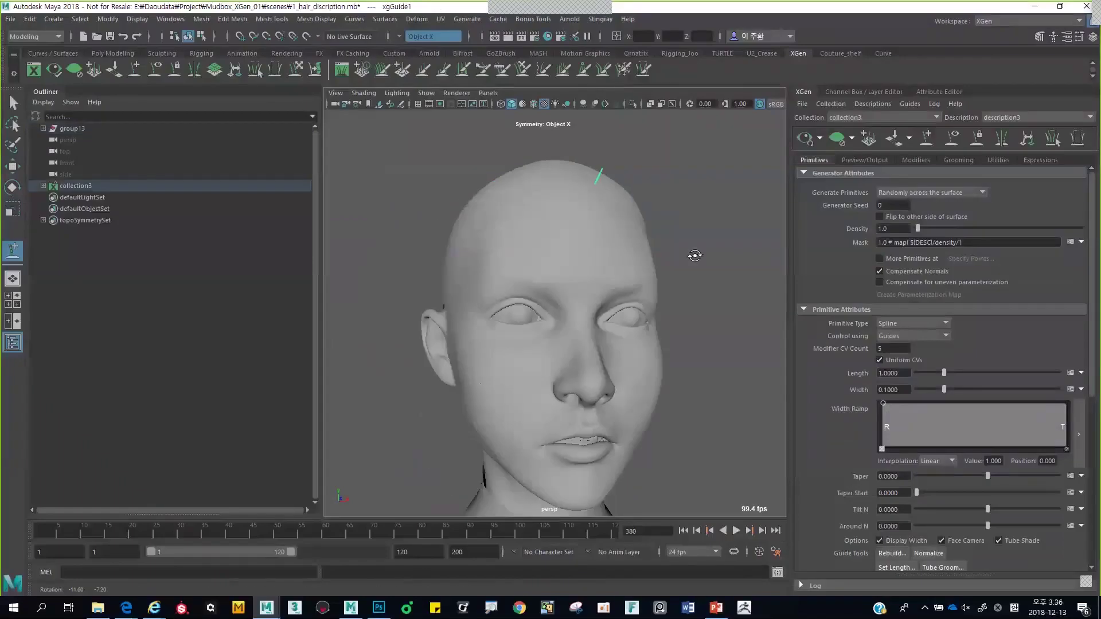
alt+middle_drag(688, 253, 680, 266)
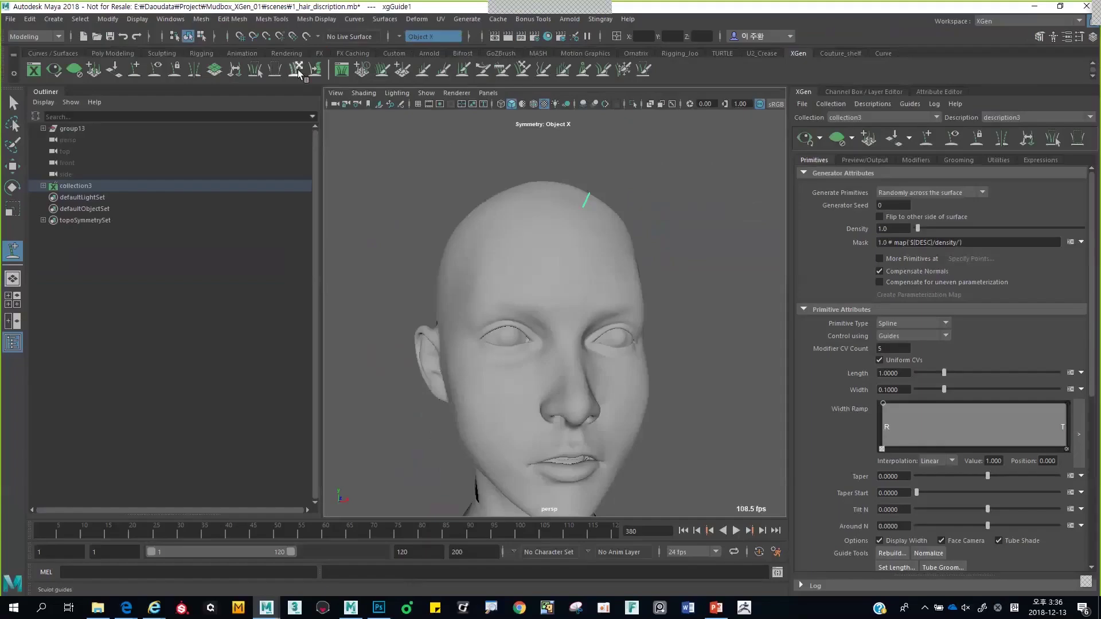
Turn off Lock Length for the Sculpt Guides tool
click(297, 70)
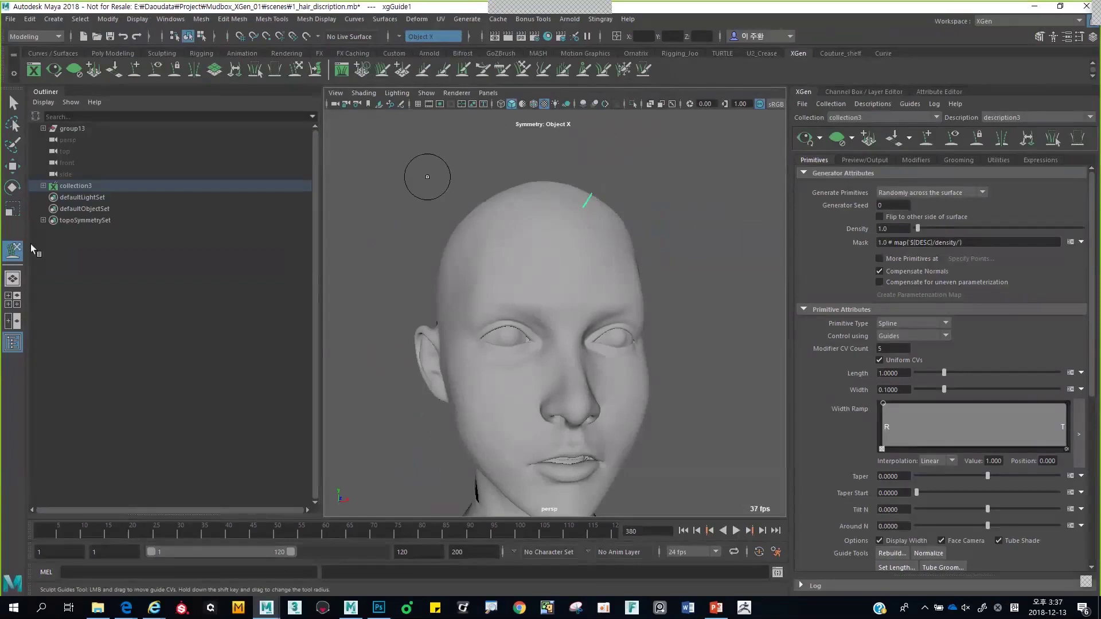
double_click(12, 255)
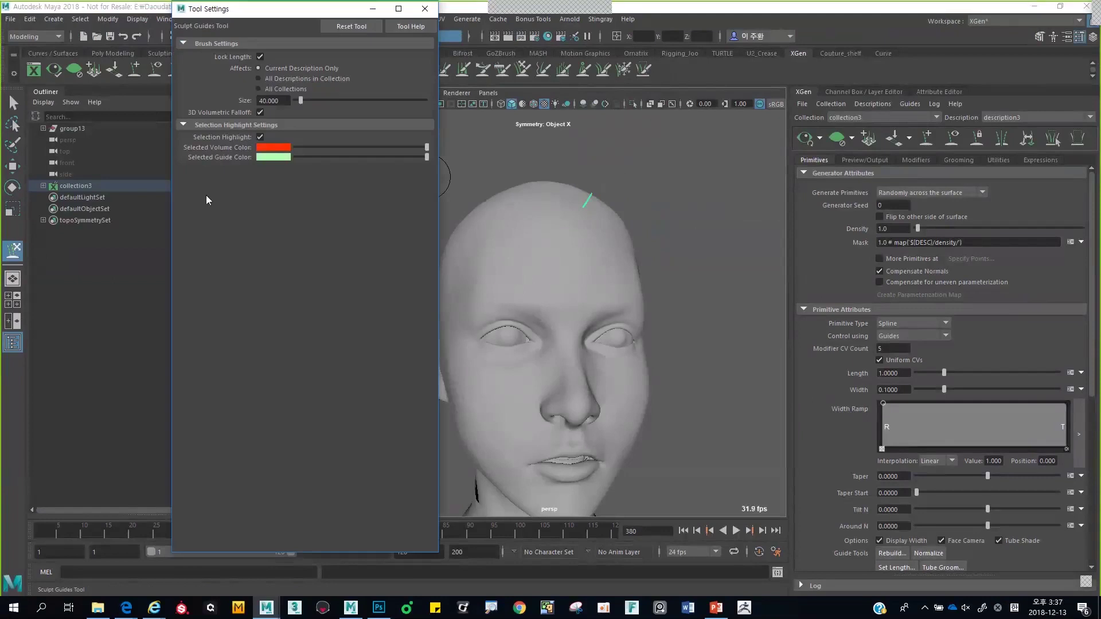
click(260, 57)
click(425, 8)
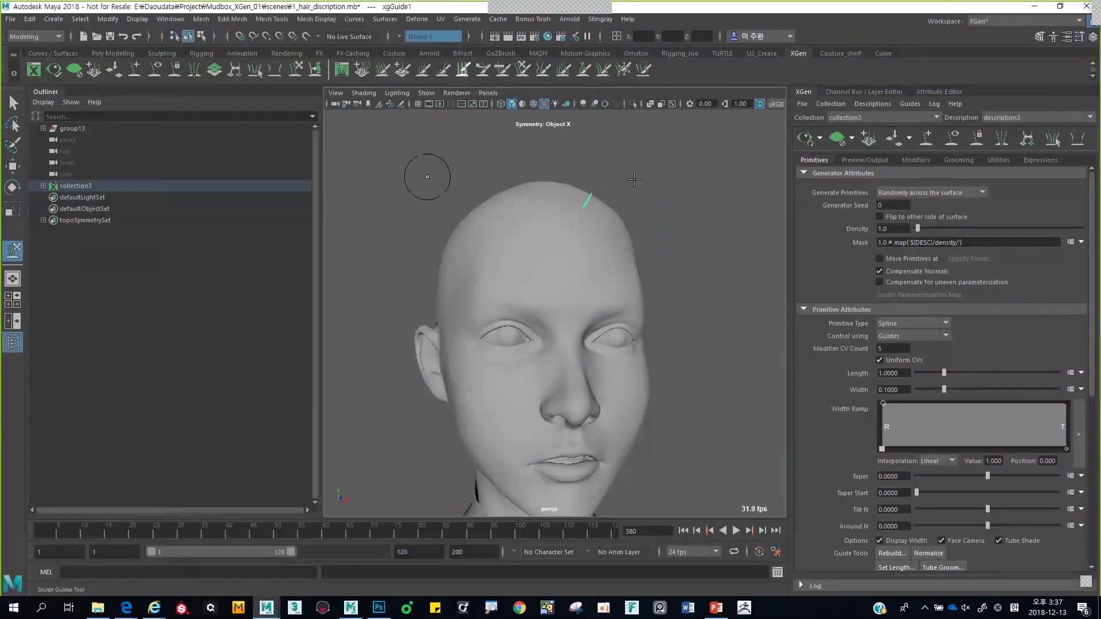
Stretch the guide to a long strand and, with a larger sculpt brush, bend it down the side of the head
drag(597, 183, 733, 135)
scroll(539, 209, down, 5)
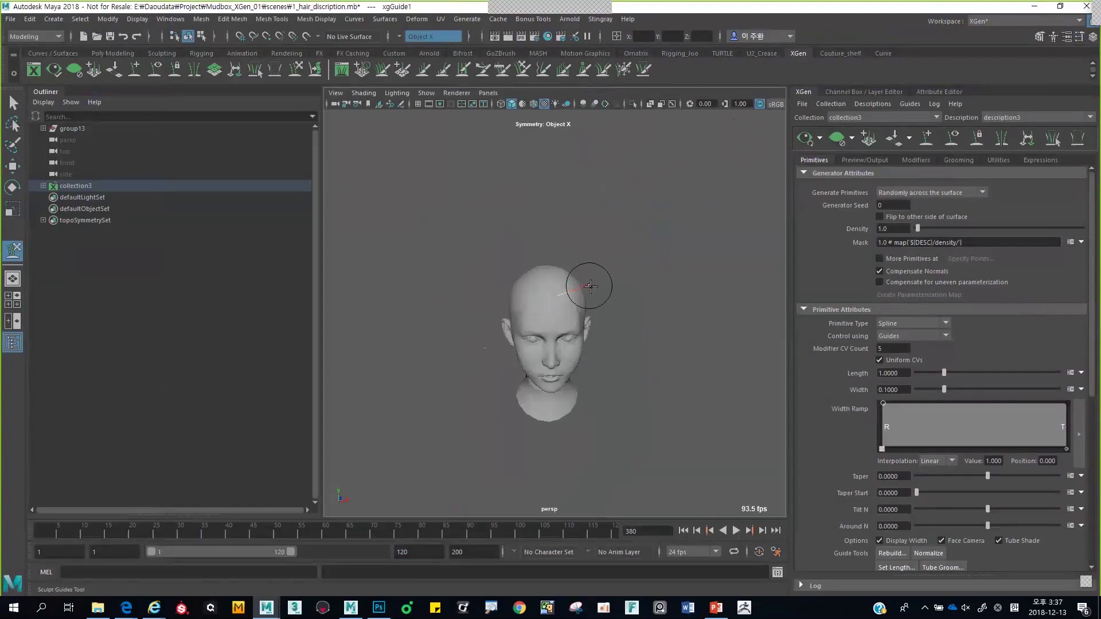
scroll(597, 333, up, 3)
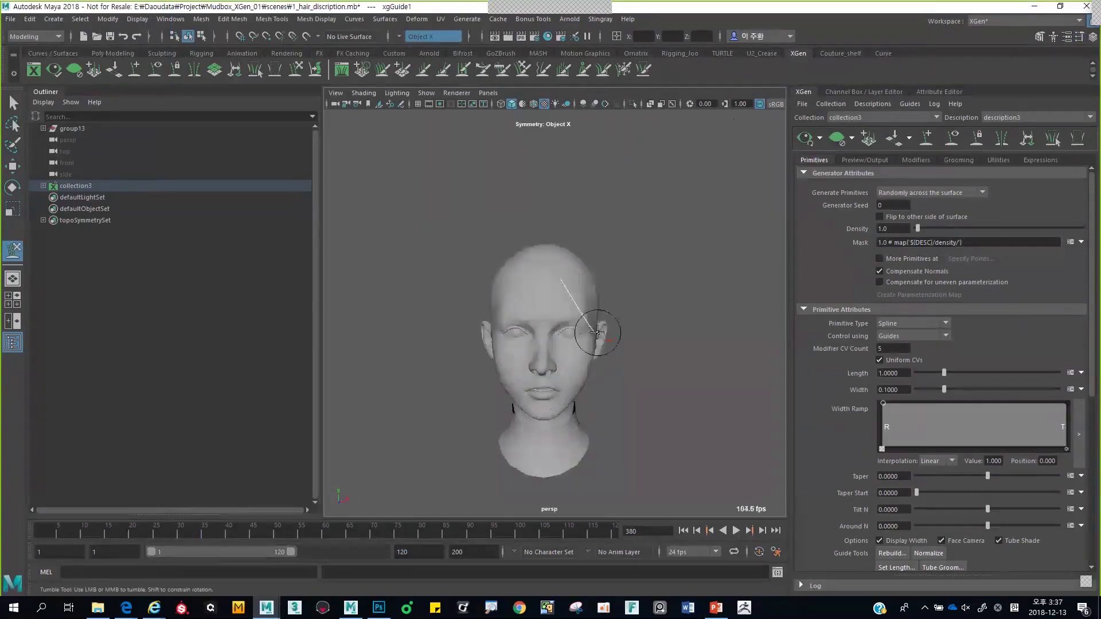
key(b)
mouse_move(590, 322)
mouse_down()
mouse_move(635, 319)
mouse_move(620, 303)
mouse_up()
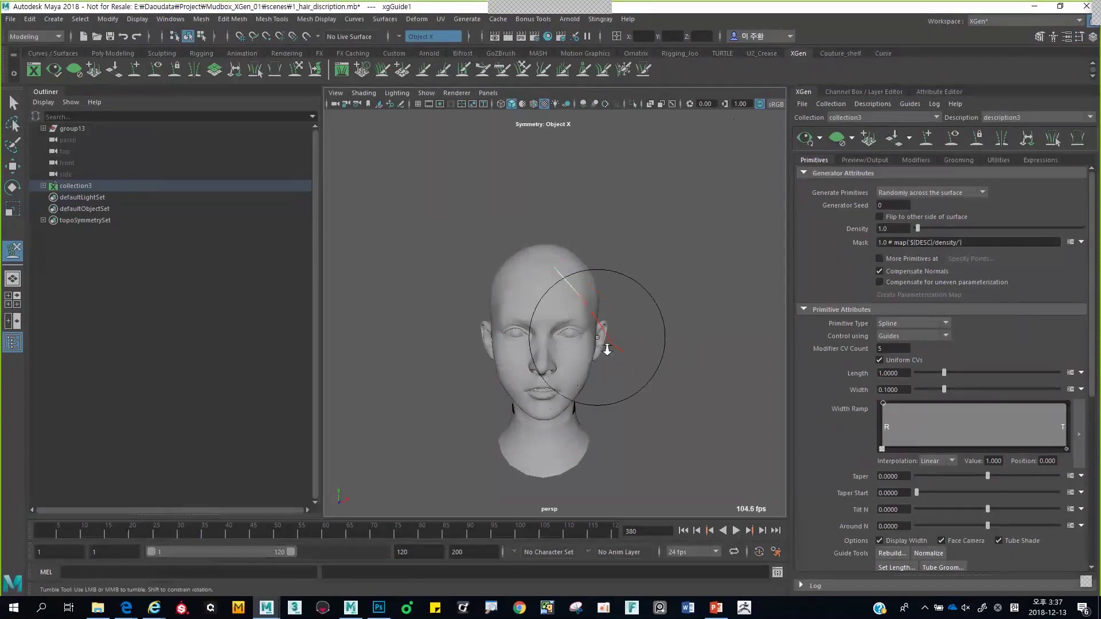
alt+drag(604, 344, 598, 331)
drag(545, 277, 608, 307)
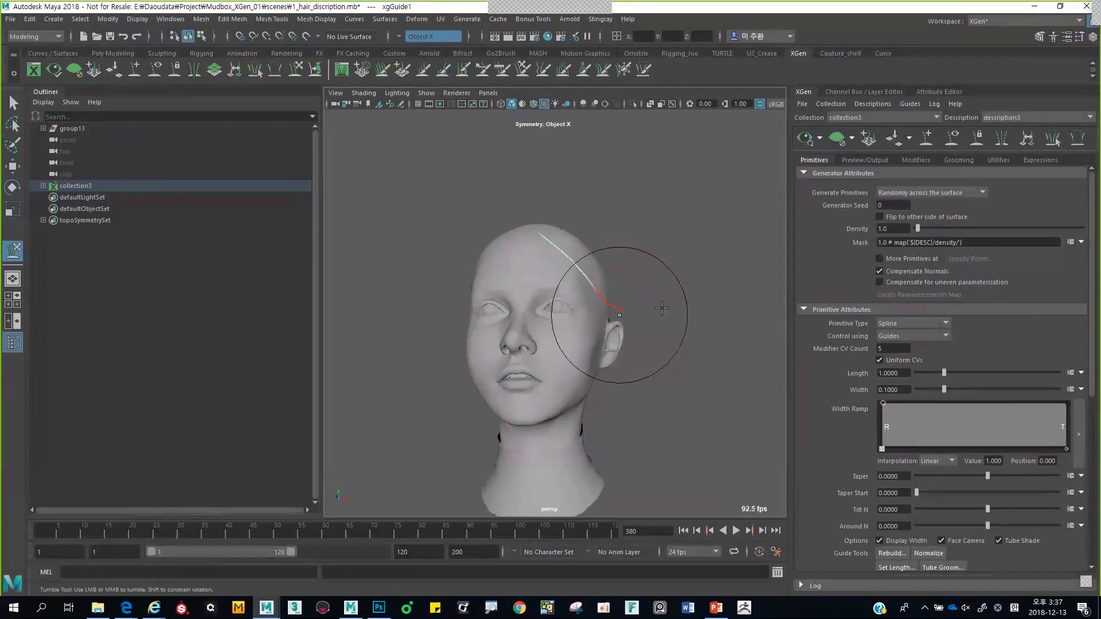
Rebuild the guide's CVs and sculpt it to arch off the scalp and fall past the ear
scroll(929, 402, down, 1)
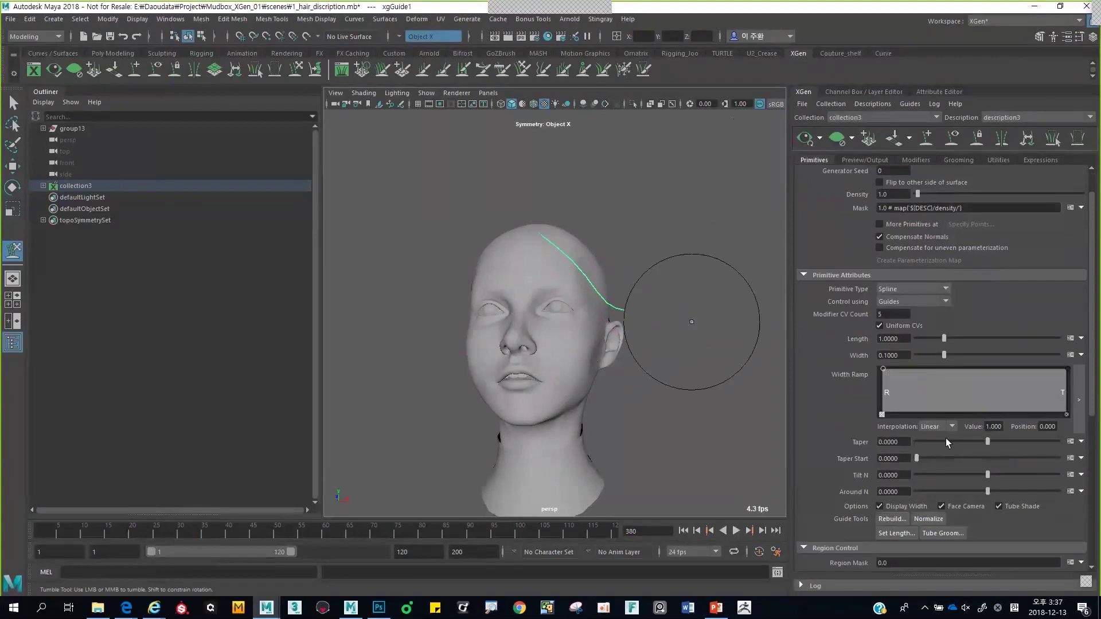
click(893, 519)
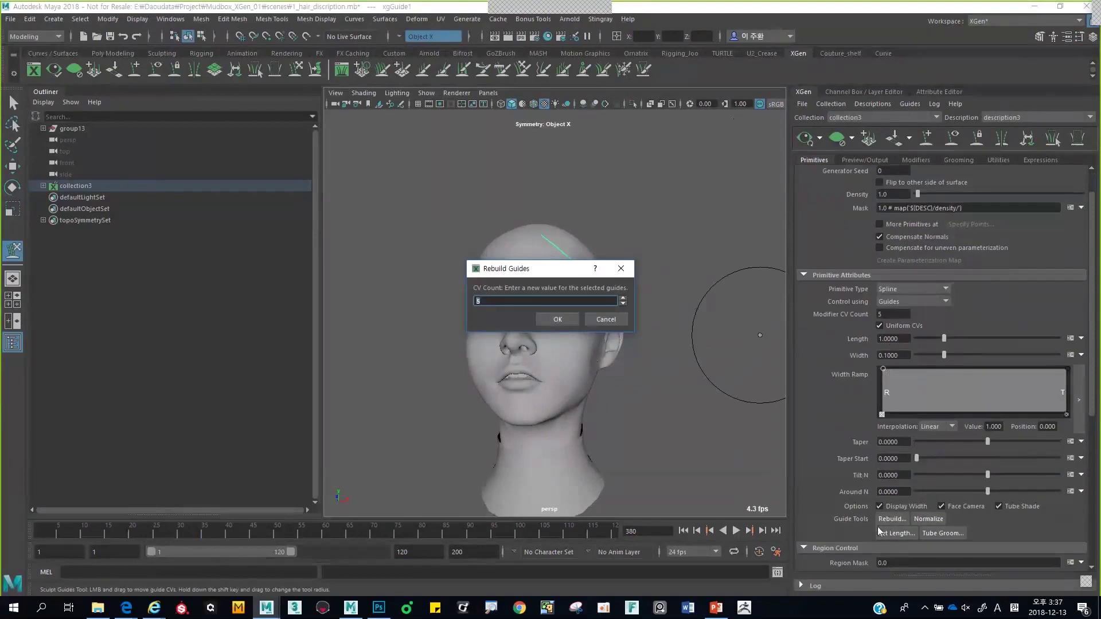
click(545, 323)
alt+drag(548, 321, 501, 373)
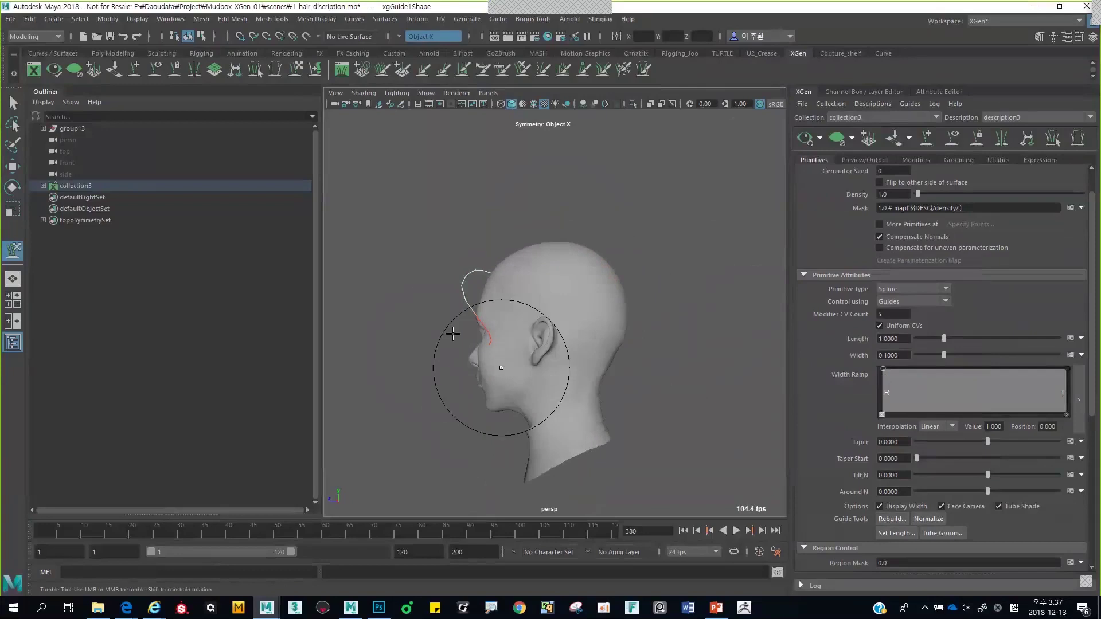
mouse_move(421, 288)
mouse_down()
mouse_move(443, 239)
mouse_move(454, 365)
mouse_move(467, 394)
mouse_move(493, 408)
mouse_move(590, 402)
mouse_move(637, 378)
mouse_up()
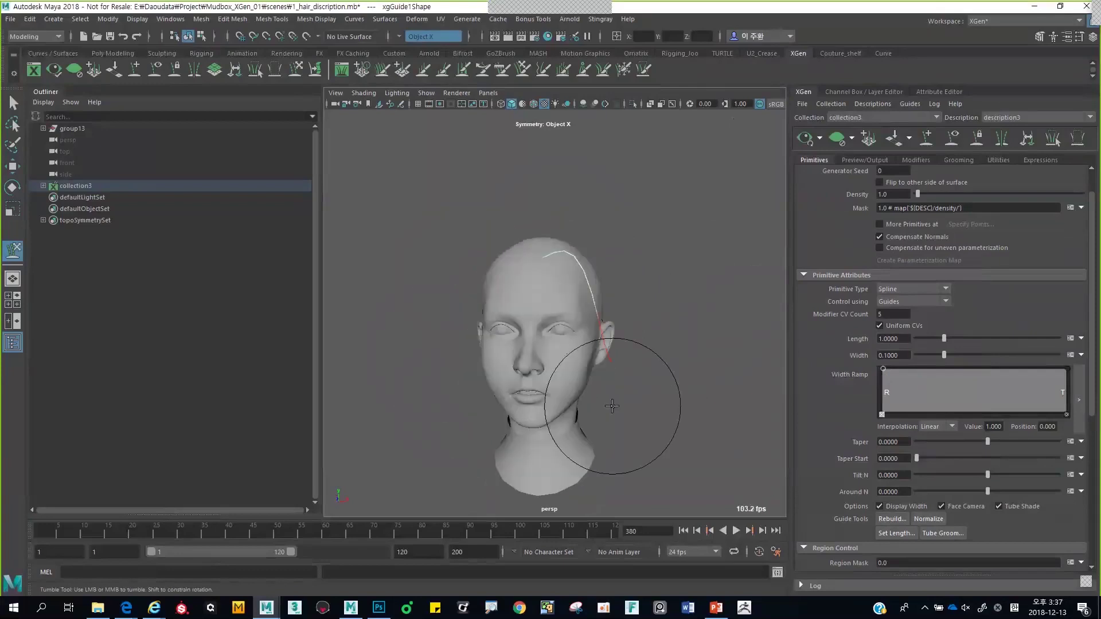
Add a second guide on the scalp just behind the first one and activate the Sculpt Guides tool
click(926, 138)
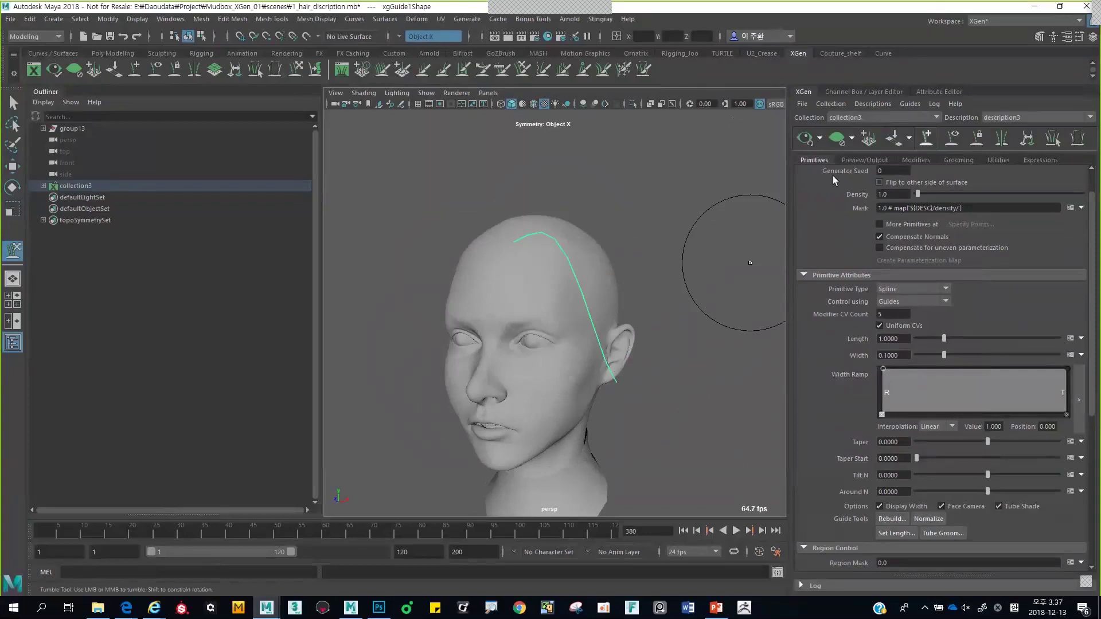
mouse_move(677, 270)
alt+mouse_down()
mouse_move(601, 281)
mouse_move(596, 292)
mouse_move(533, 287)
alt+mouse_up()
click(296, 69)
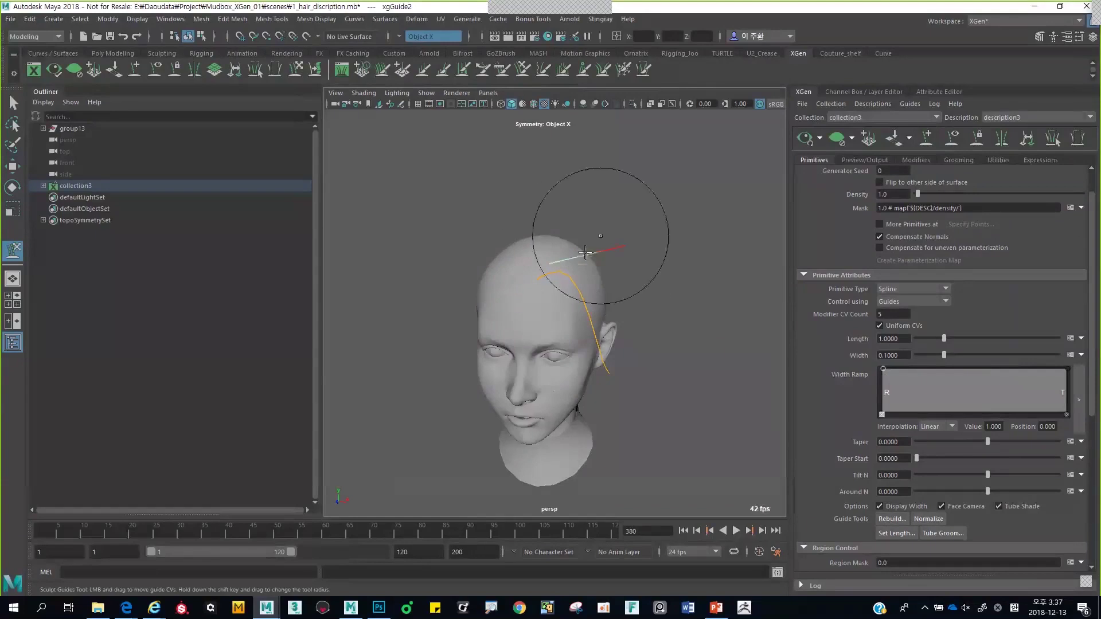
Copy the first guide's shape and paste it onto the second guide
key(q)
alt+drag(616, 256, 529, 332)
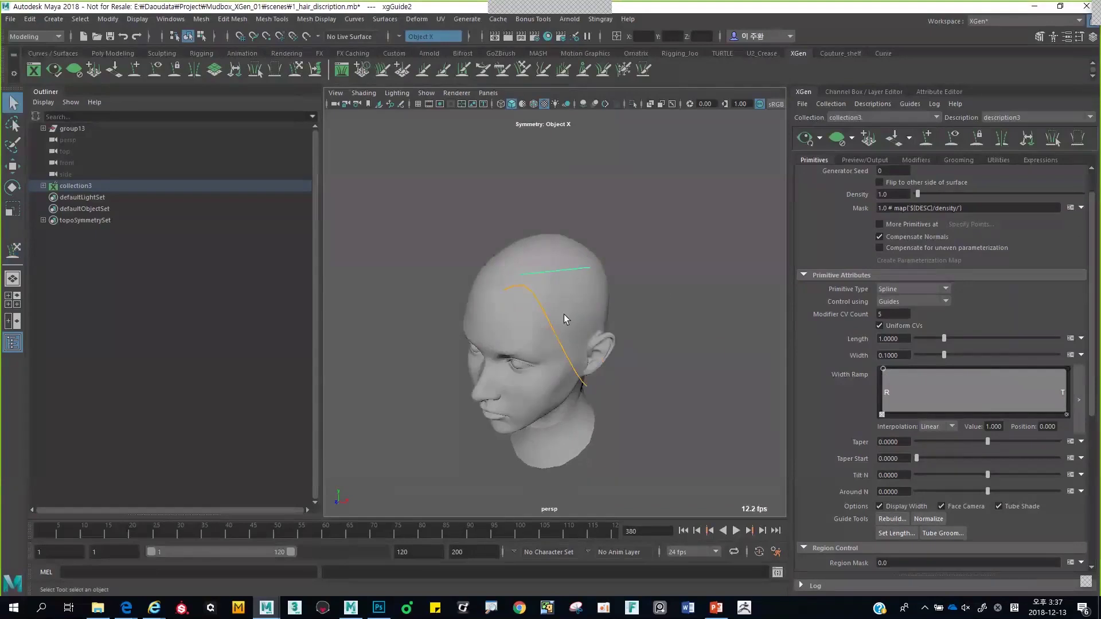
alt+drag(619, 322, 579, 315)
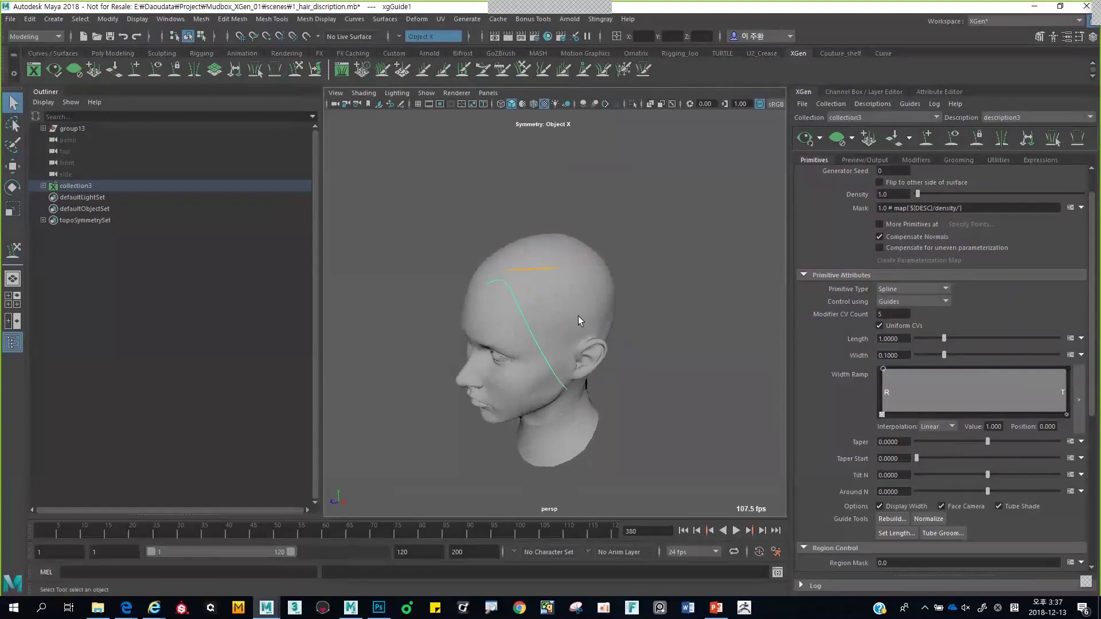
right_click(453, 217)
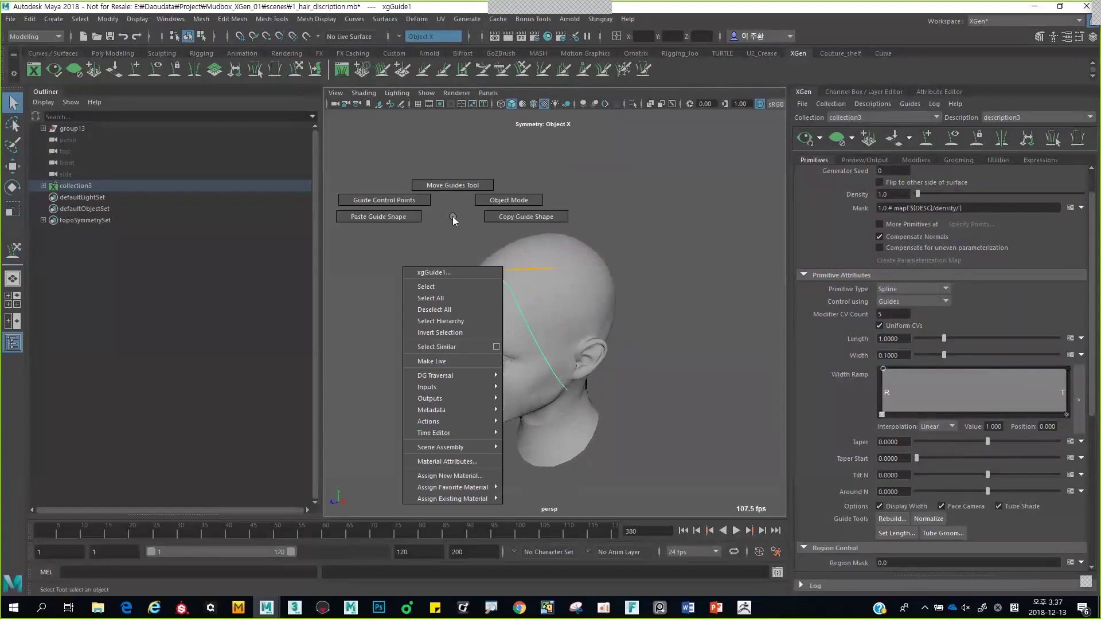
click(483, 216)
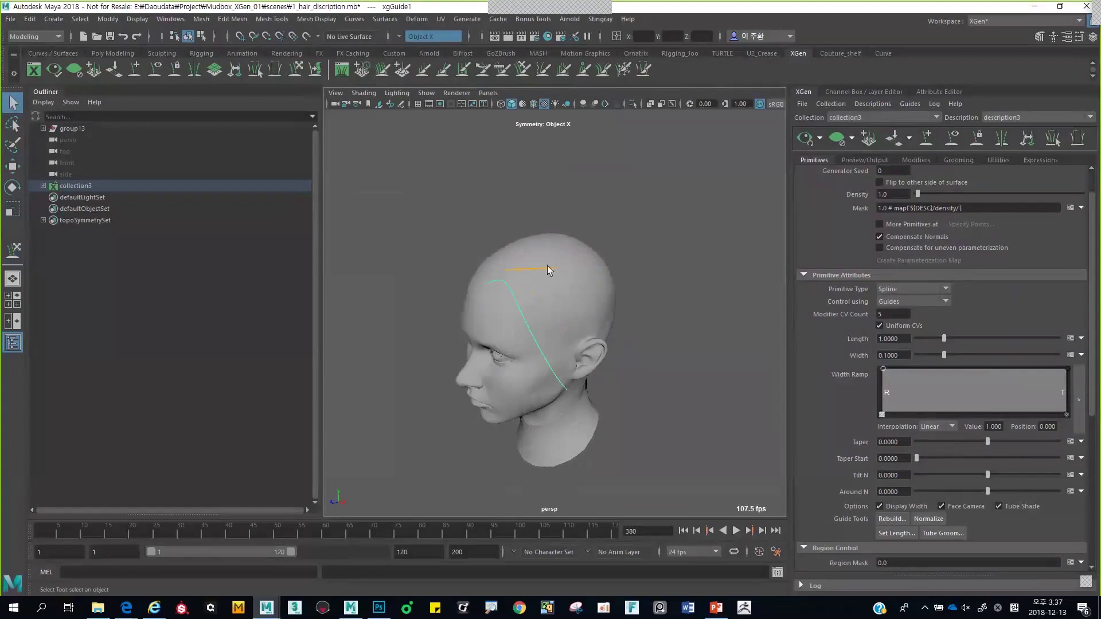
drag(551, 281, 550, 281)
right_drag(512, 168, 484, 167)
alt+drag(562, 272, 565, 235)
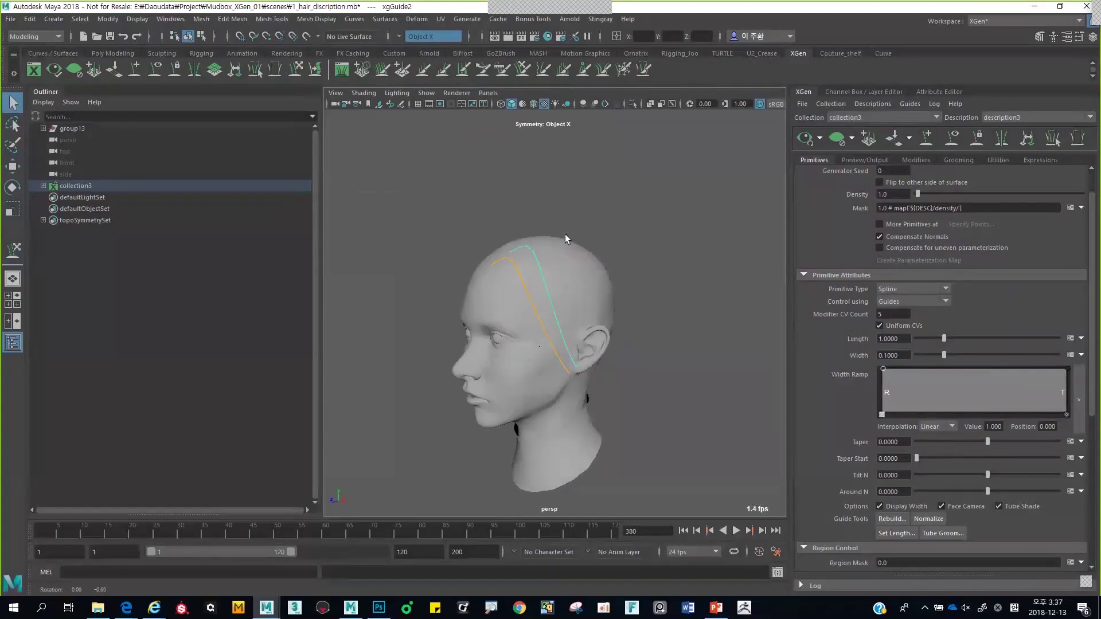
Sculpt the second guide so it arches over the scalp and falls outside the first guide by the ear
key(y)
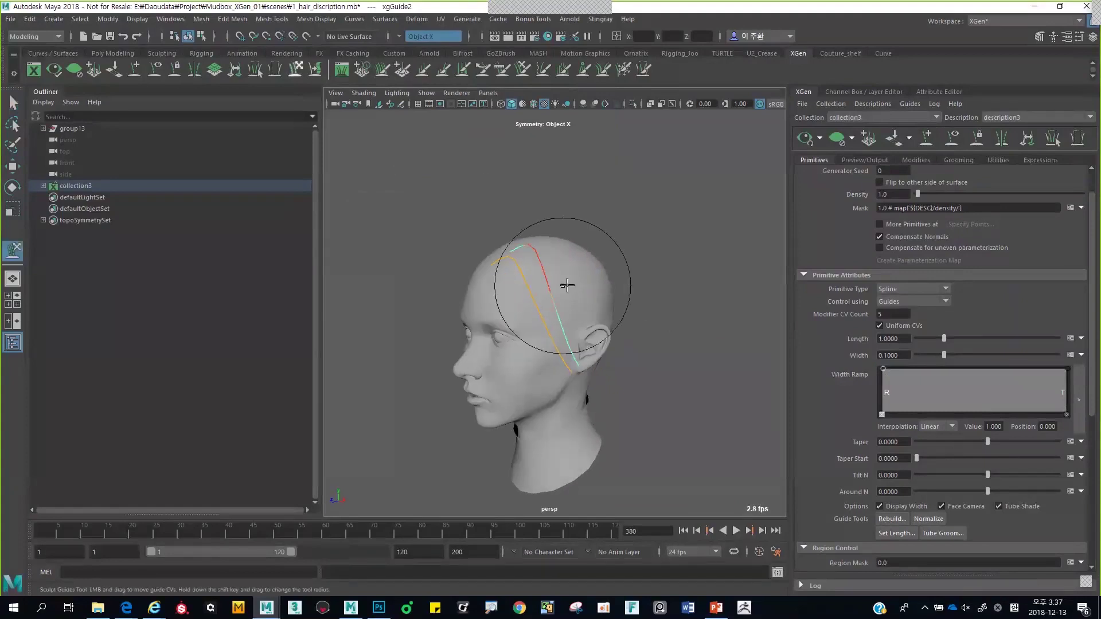
mouse_move(566, 283)
alt+mouse_down()
mouse_move(579, 316)
mouse_move(529, 337)
mouse_move(536, 377)
mouse_move(652, 337)
alt+mouse_up()
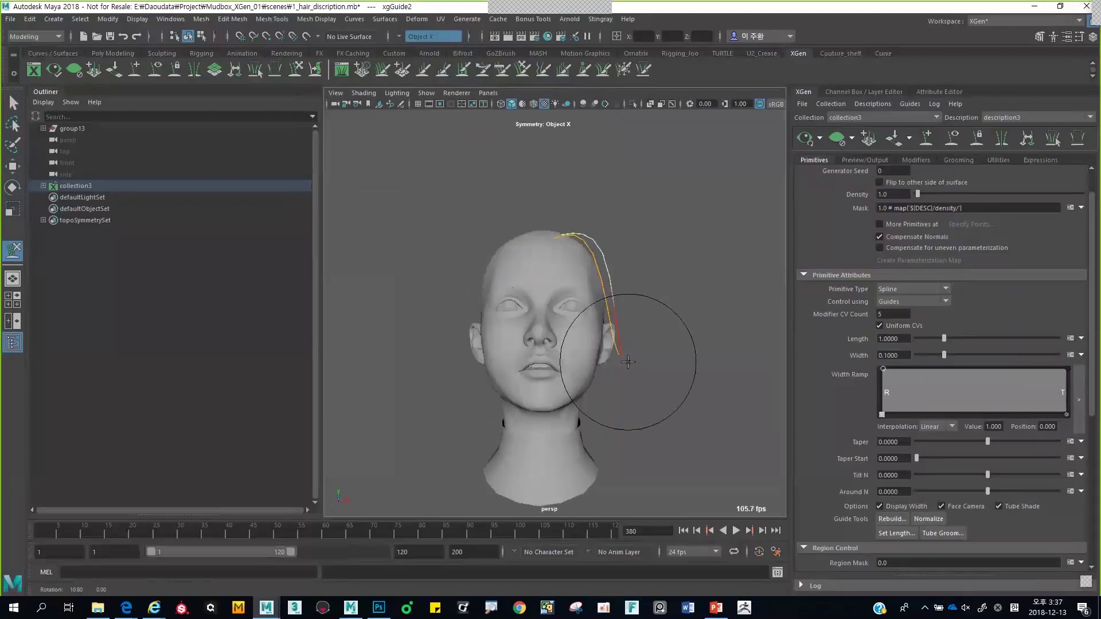
alt+drag(602, 86, 567, 344)
key(q)
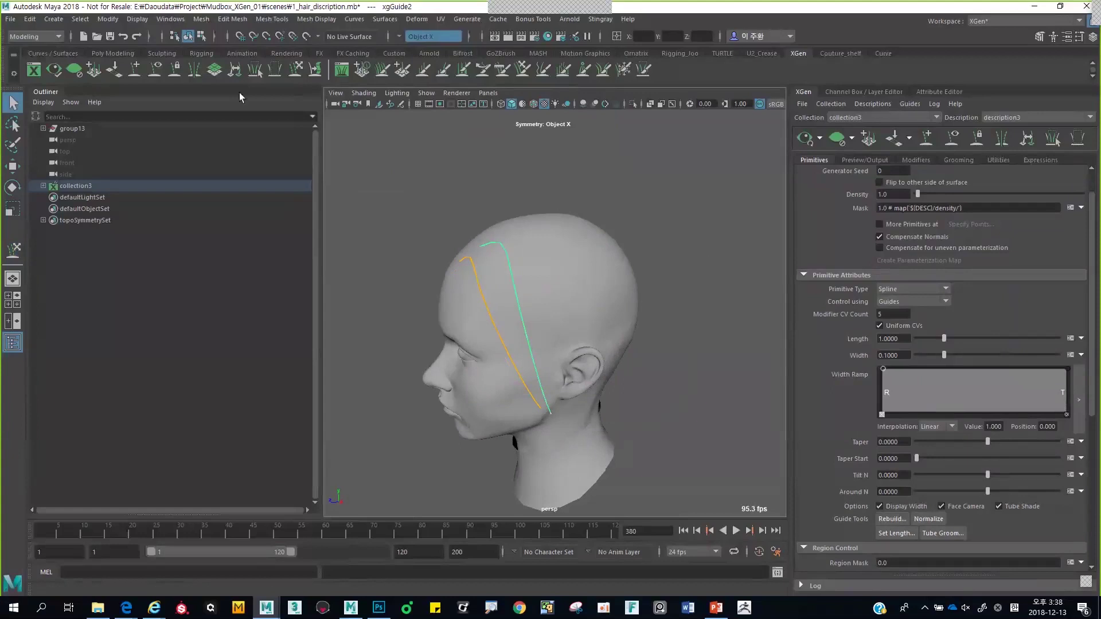
Add a third guide on the scalp between the two existing guides
click(134, 69)
scroll(574, 241, up, 2)
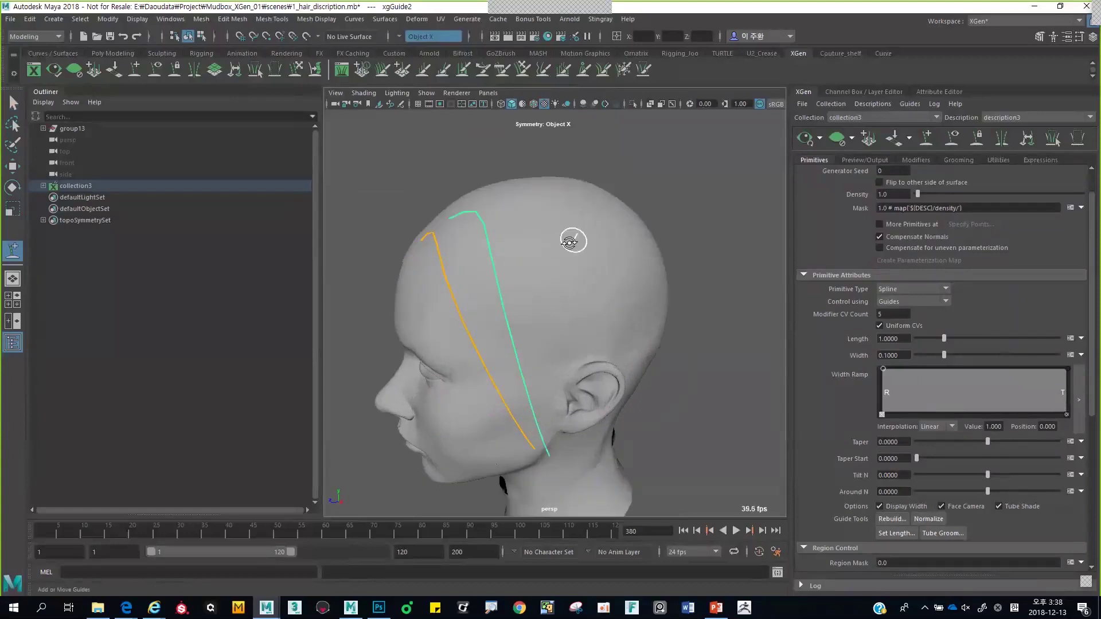
alt+drag(574, 241, 559, 328)
click(485, 272)
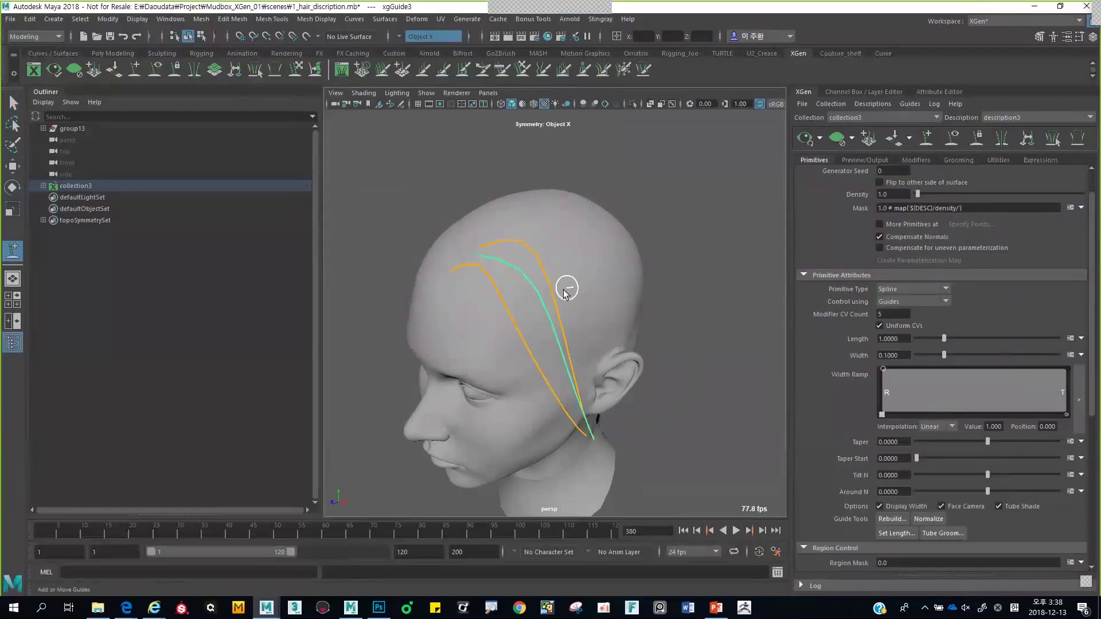
alt+drag(567, 293, 511, 295)
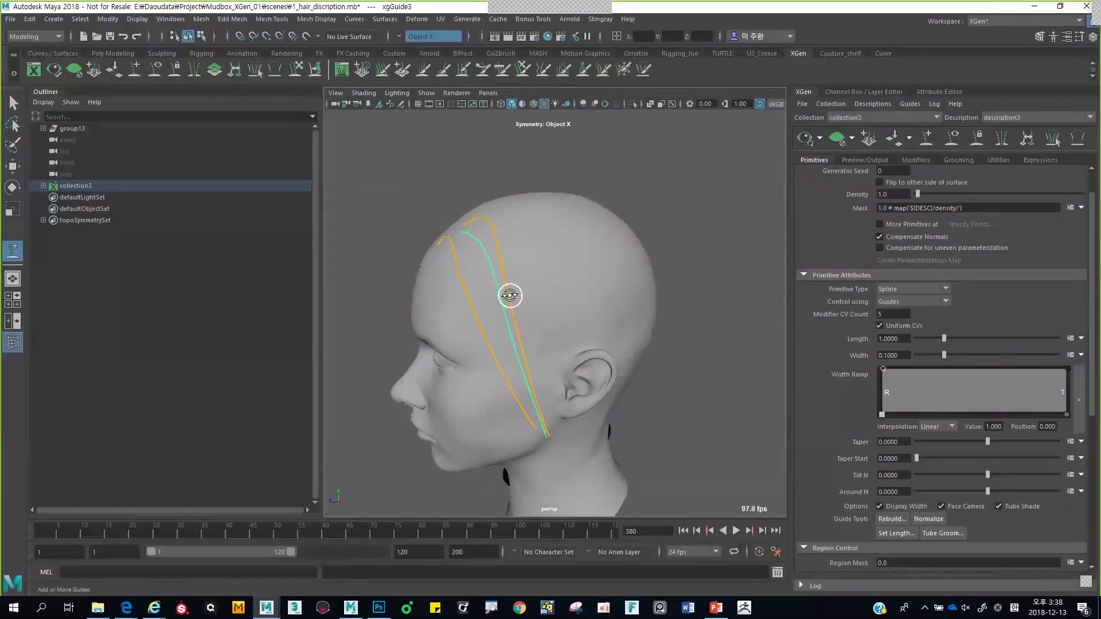
Sculpt the third guide so its root section rises off the scalp before falling down the side of the head
click(296, 68)
mouse_move(583, 248)
alt+mouse_down()
mouse_move(516, 275)
mouse_move(578, 300)
alt+mouse_up()
alt+drag(575, 355, 617, 344)
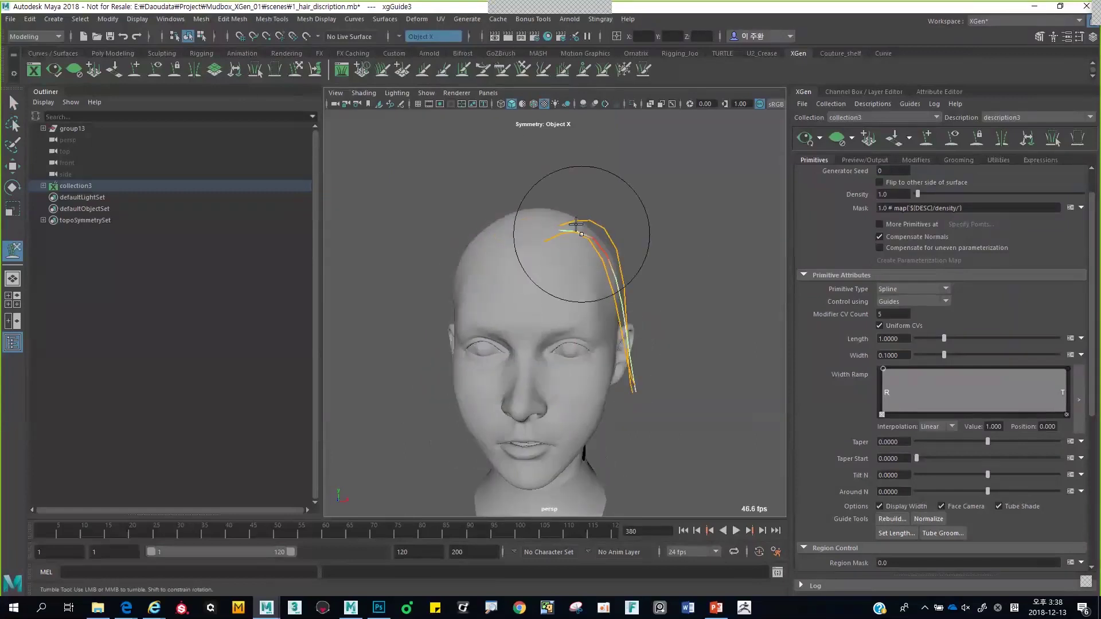
mouse_move(576, 224)
mouse_down()
mouse_move(548, 195)
mouse_move(584, 241)
mouse_move(599, 252)
mouse_move(609, 240)
mouse_move(583, 247)
mouse_up()
alt+right_drag(630, 296, 614, 249)
alt+drag(601, 290, 561, 248)
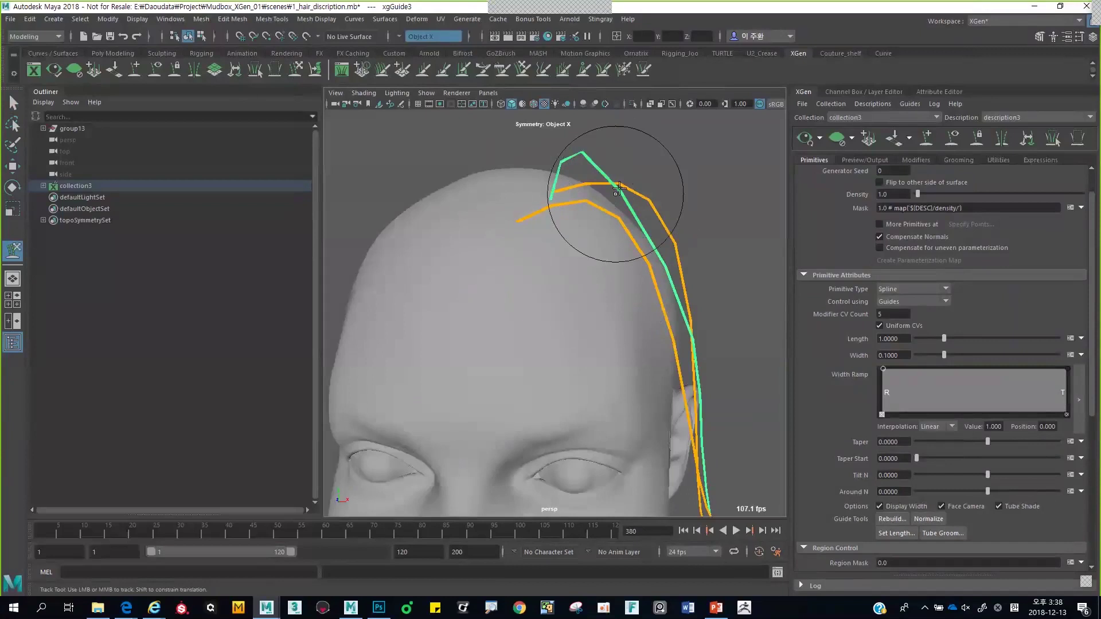
alt+right_drag(619, 188, 637, 253)
mouse_move(636, 253)
alt+mouse_down()
mouse_move(629, 270)
mouse_move(545, 316)
alt+mouse_up()
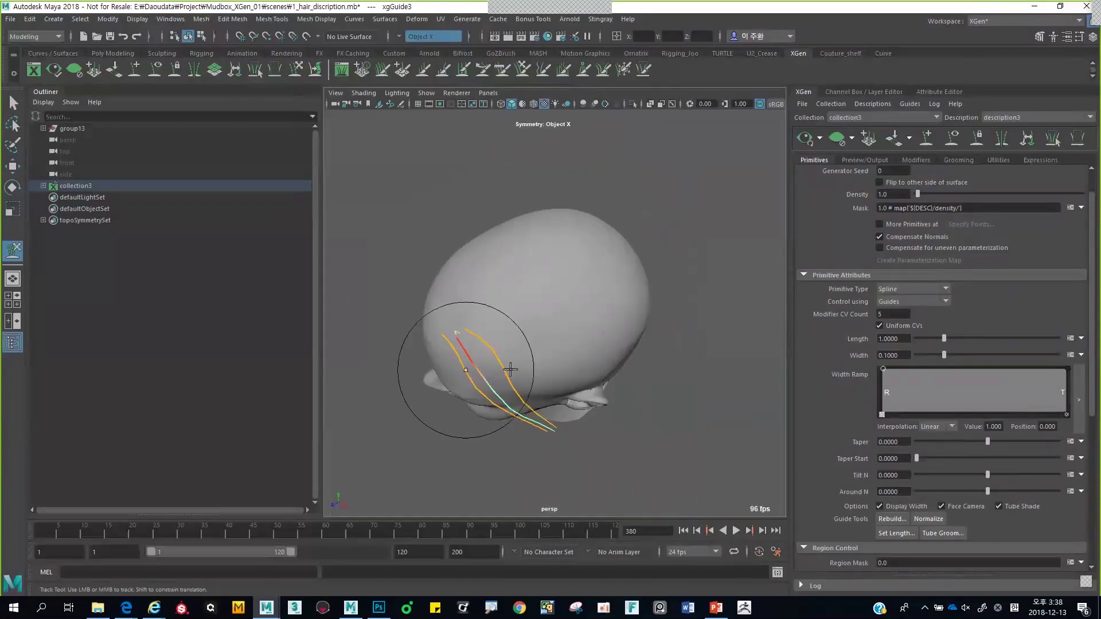
mouse_move(511, 370)
alt+mouse_down()
mouse_move(505, 356)
mouse_move(519, 367)
mouse_move(465, 404)
mouse_move(451, 395)
mouse_move(450, 365)
mouse_move(529, 278)
alt+mouse_up()
key(q)
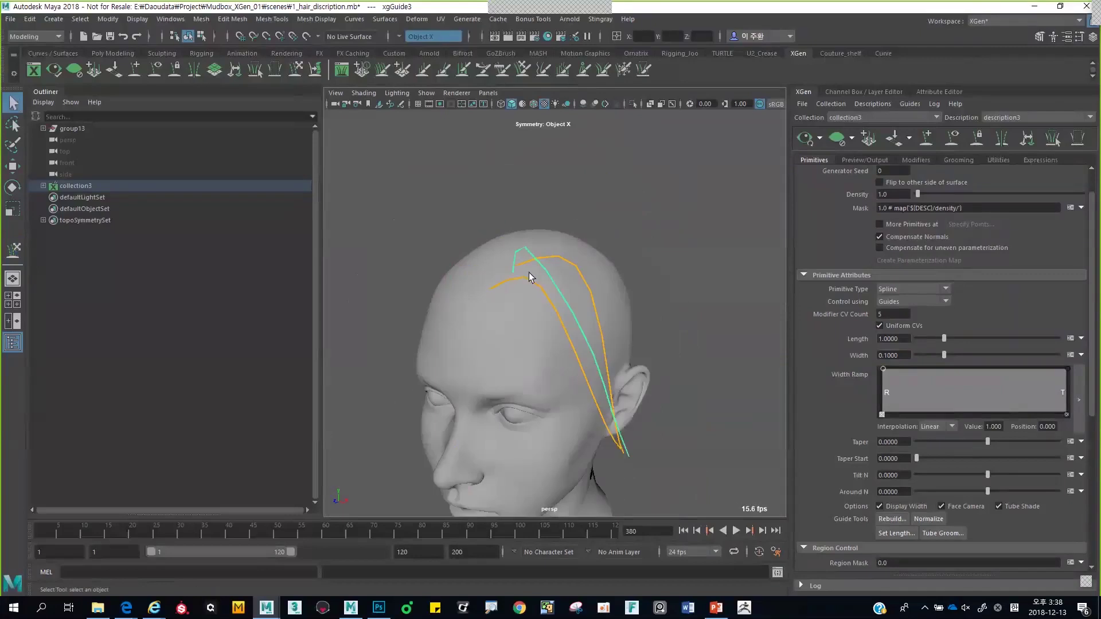
Sculpt the frontmost guide so its root section lifts off the scalp before falling down the side of the head
click(529, 274)
alt+right_drag(597, 312, 548, 281)
click(296, 70)
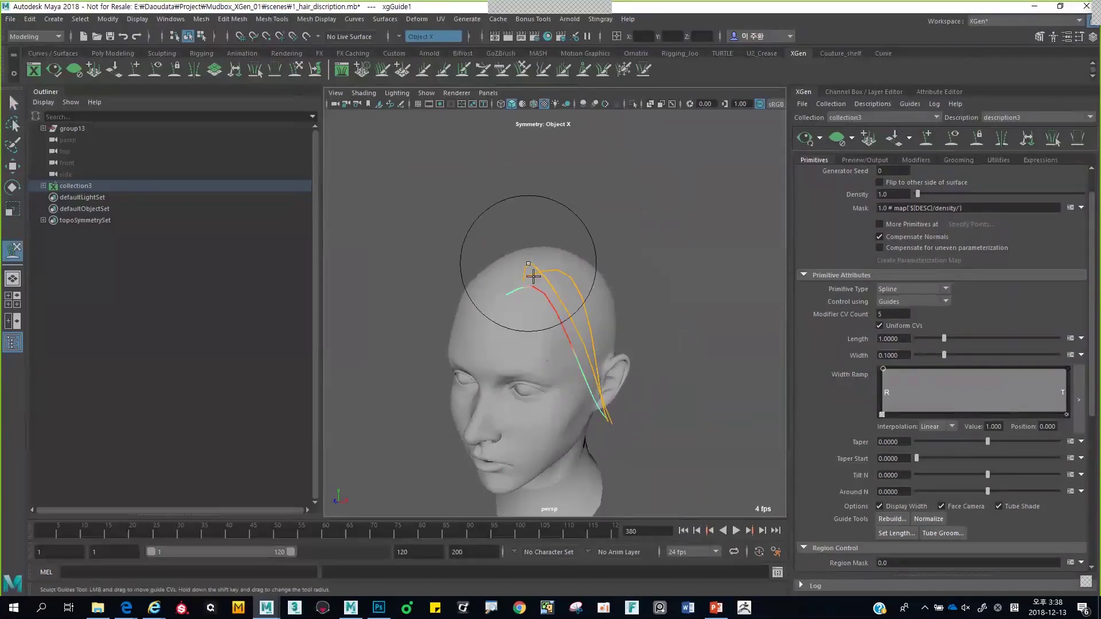
drag(534, 276, 510, 251)
mouse_move(613, 344)
alt+mouse_down()
mouse_move(539, 299)
mouse_move(518, 259)
mouse_move(527, 290)
mouse_move(499, 288)
mouse_move(510, 278)
mouse_move(607, 281)
mouse_move(595, 322)
mouse_move(484, 401)
mouse_move(514, 392)
alt+mouse_up()
Sculpt the rearmost of the three guides so its root arches up off the scalp like the others
key(q)
click(538, 304)
click(296, 70)
key(q)
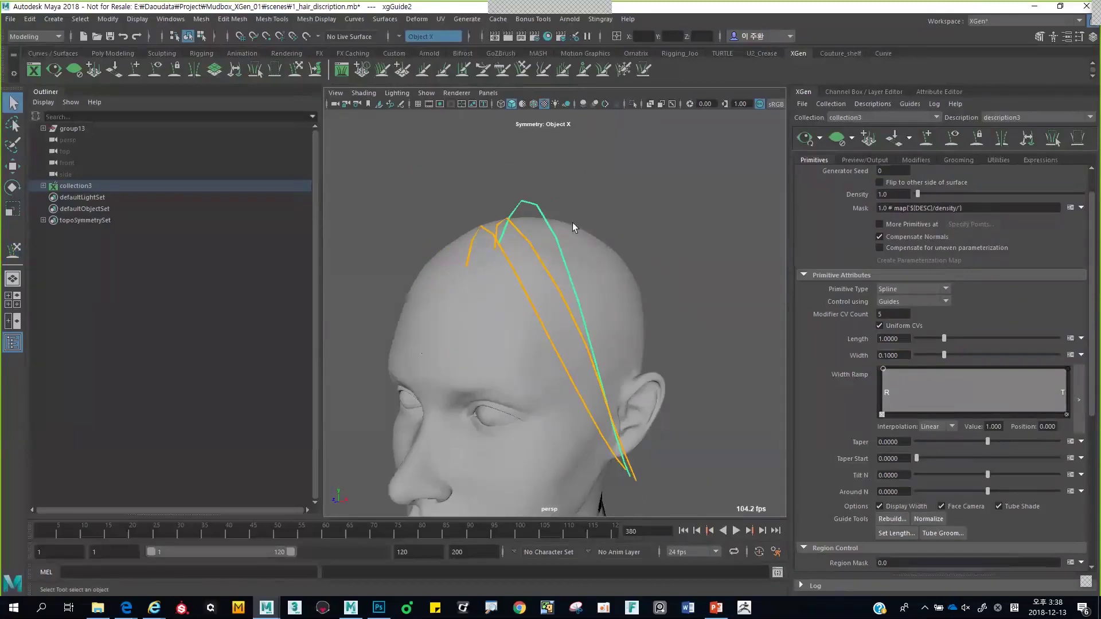
Update the XGen preview and examine the hairs generated around the three guides from several angles
click(806, 140)
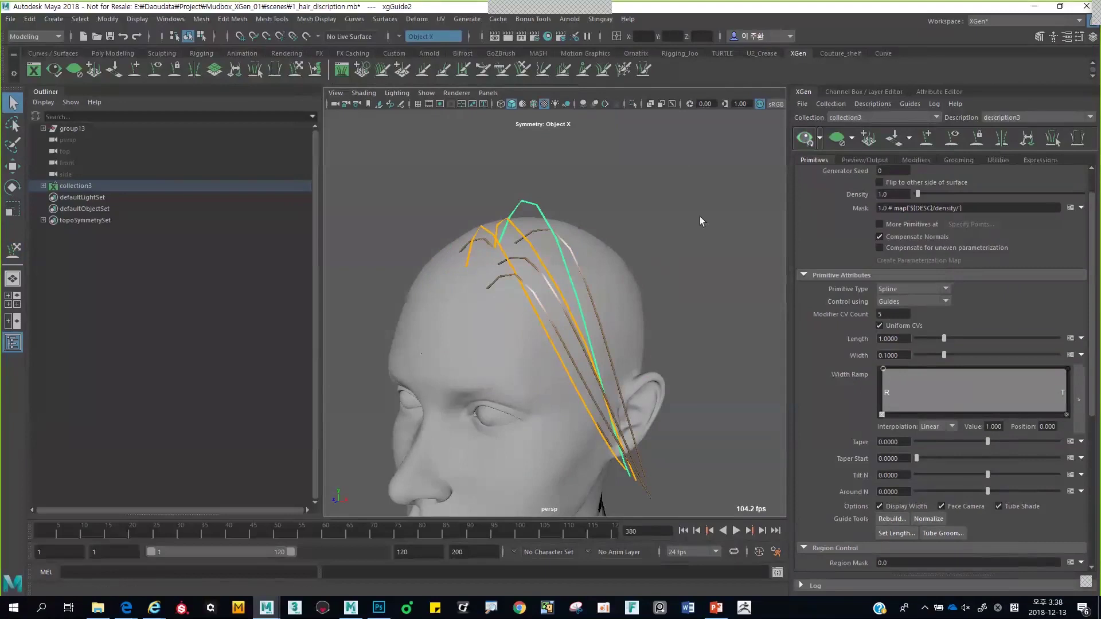
alt+drag(700, 216, 611, 316)
scroll(415, 317, up, 3)
scroll(414, 317, down, 4)
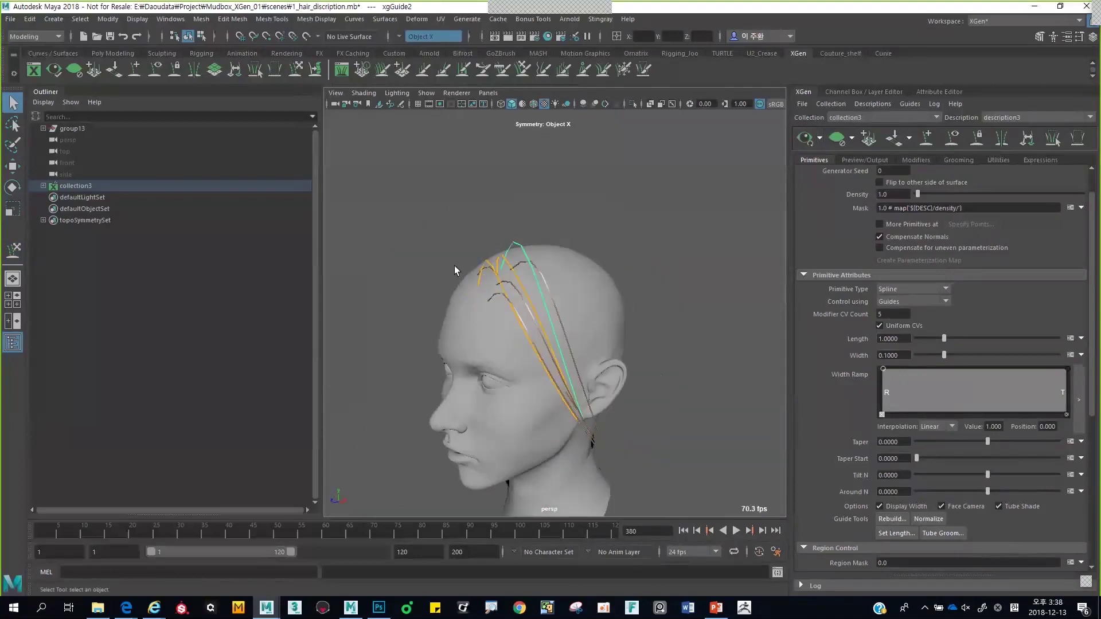
alt+drag(454, 266, 619, 291)
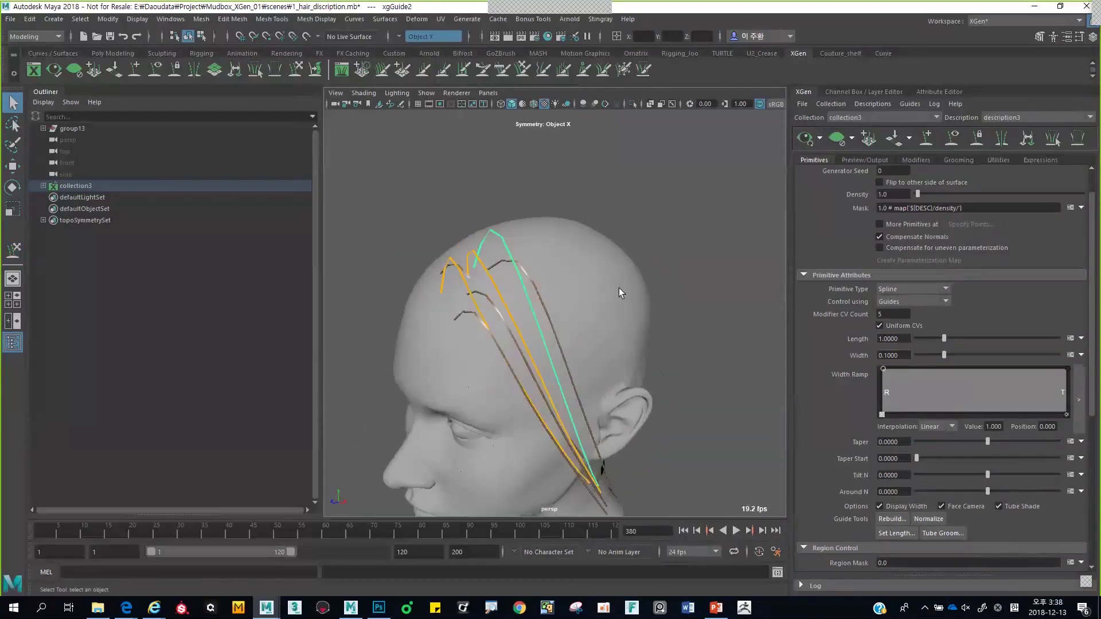
alt+drag(706, 287, 593, 283)
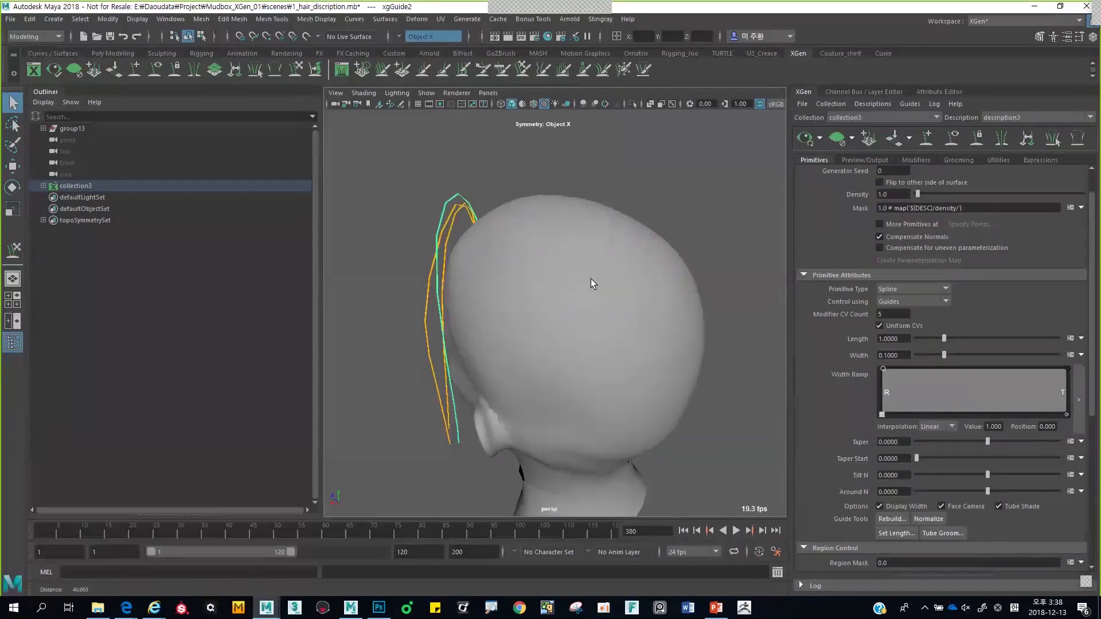
Select the scalp cap mesh and add a fourth guide on top of the scalp, just beside the three existing guides
click(592, 283)
scroll(686, 242, up, 3)
scroll(686, 241, down, 3)
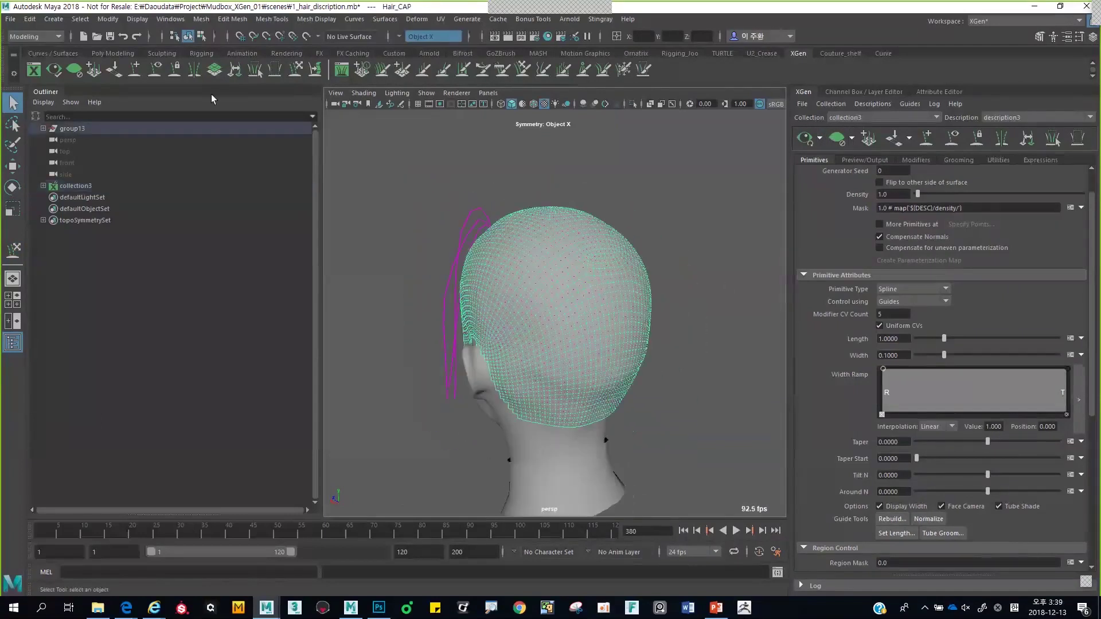
click(176, 71)
mouse_move(491, 308)
alt+mouse_down()
mouse_move(484, 275)
mouse_move(608, 332)
mouse_move(480, 270)
mouse_move(560, 291)
alt+mouse_up()
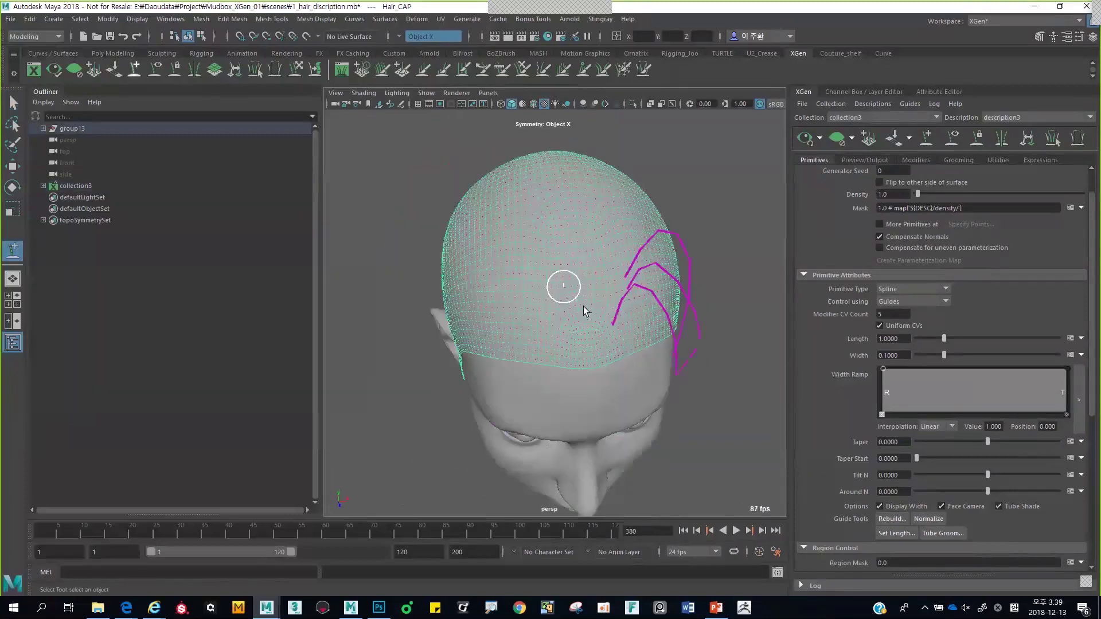
click(599, 327)
alt+drag(645, 327, 602, 321)
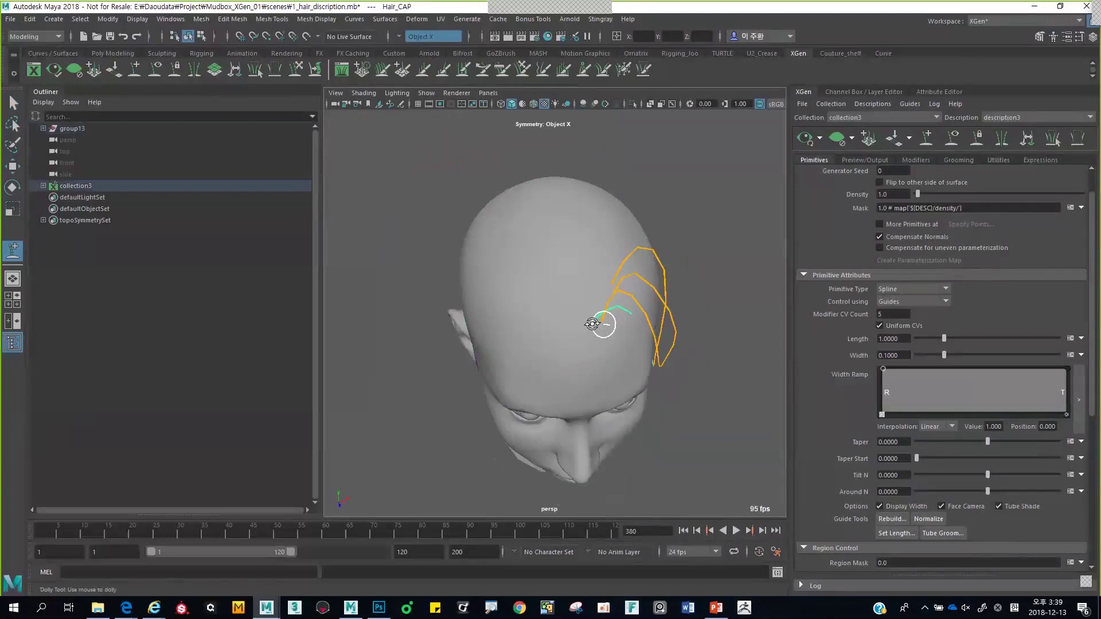
alt+right_drag(602, 322, 386, 213)
Sculpt the fourth guide with a larger brush so it rises from the parting and falls down the opposite side of the head
click(317, 66)
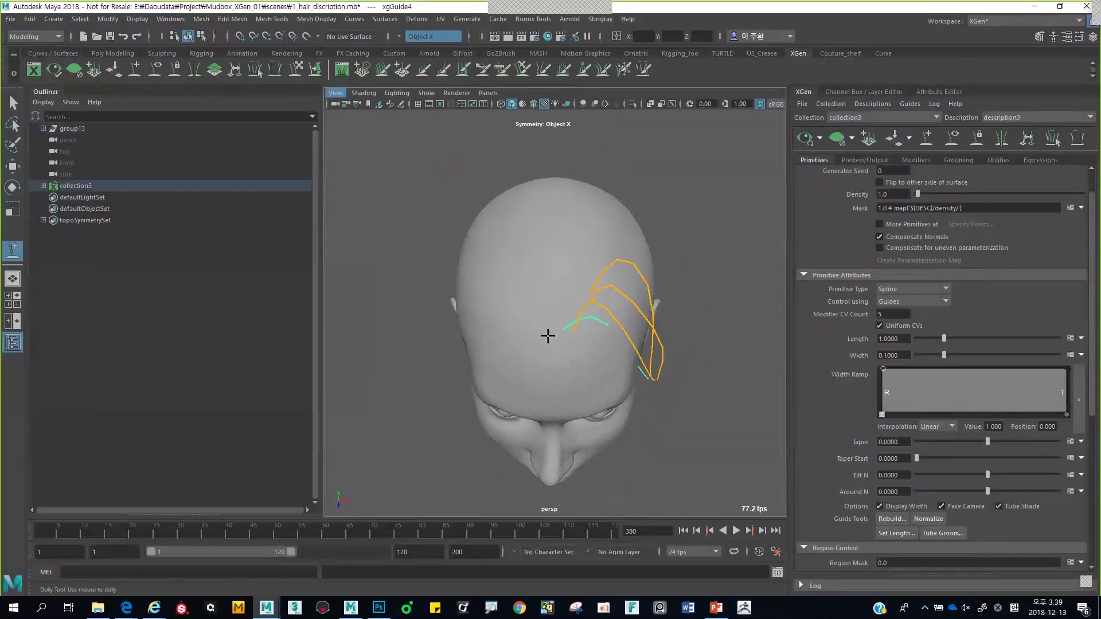
shift+drag(491, 314, 465, 317)
mouse_move(664, 307)
alt+mouse_down()
mouse_move(668, 319)
mouse_move(603, 335)
mouse_move(524, 315)
mouse_move(522, 390)
mouse_move(520, 358)
mouse_move(528, 394)
mouse_move(598, 423)
mouse_move(580, 362)
alt+mouse_up()
mouse_move(571, 272)
alt+mouse_down()
mouse_move(580, 282)
mouse_move(522, 283)
alt+mouse_up()
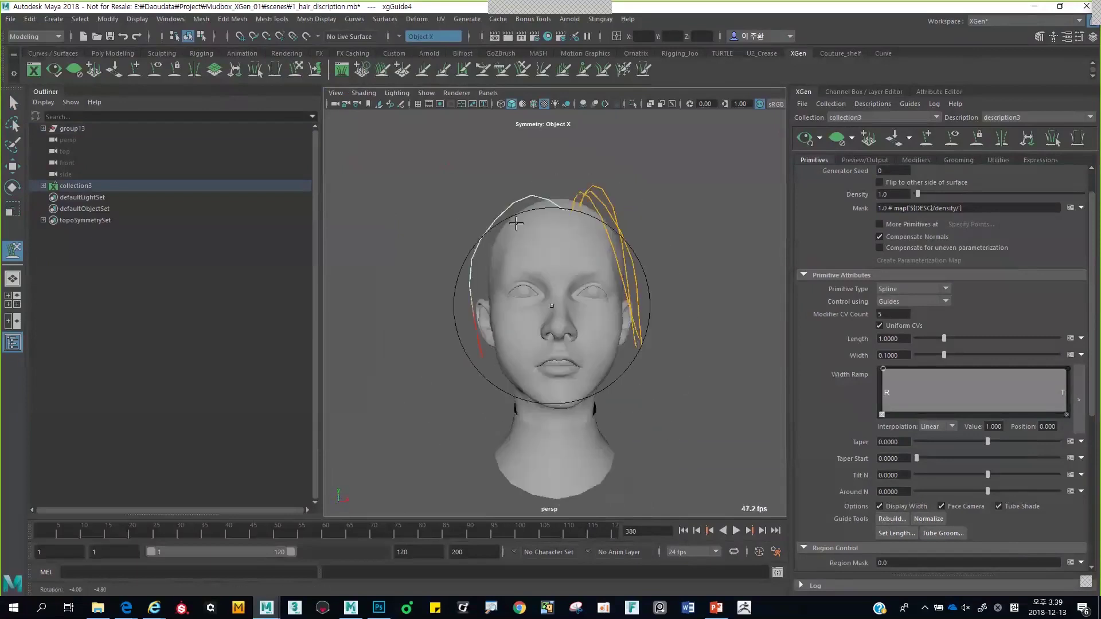
mouse_move(517, 232)
alt+mouse_down()
mouse_move(454, 284)
mouse_move(455, 295)
mouse_move(536, 331)
mouse_move(505, 367)
mouse_move(484, 216)
mouse_move(634, 304)
mouse_move(602, 310)
mouse_move(401, 218)
mouse_move(415, 222)
alt+mouse_up()
key(q)
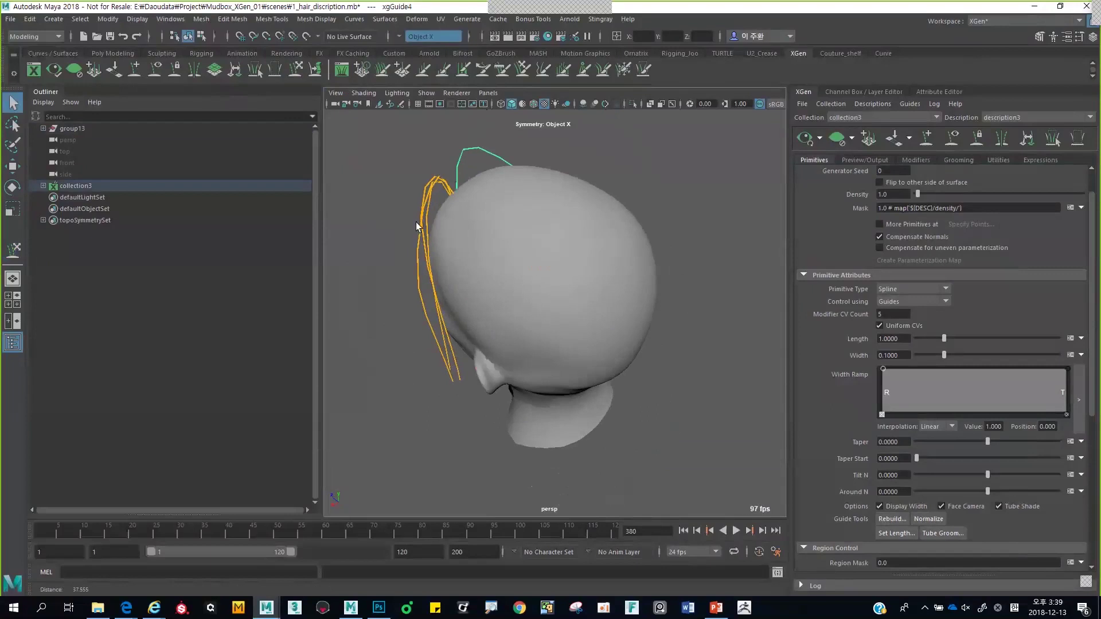
Add a guide at the nape hairline behind the ear and sculpt it to hang down along the neck
click(136, 70)
alt+drag(436, 258, 538, 320)
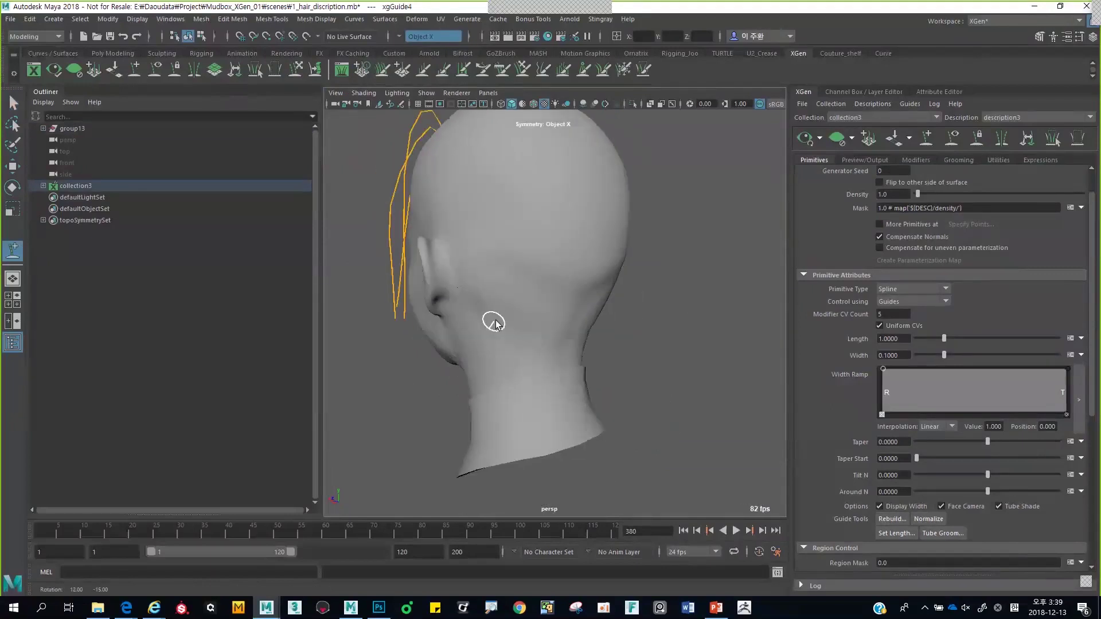
click(495, 322)
alt+right_drag(553, 341, 484, 300)
click(296, 71)
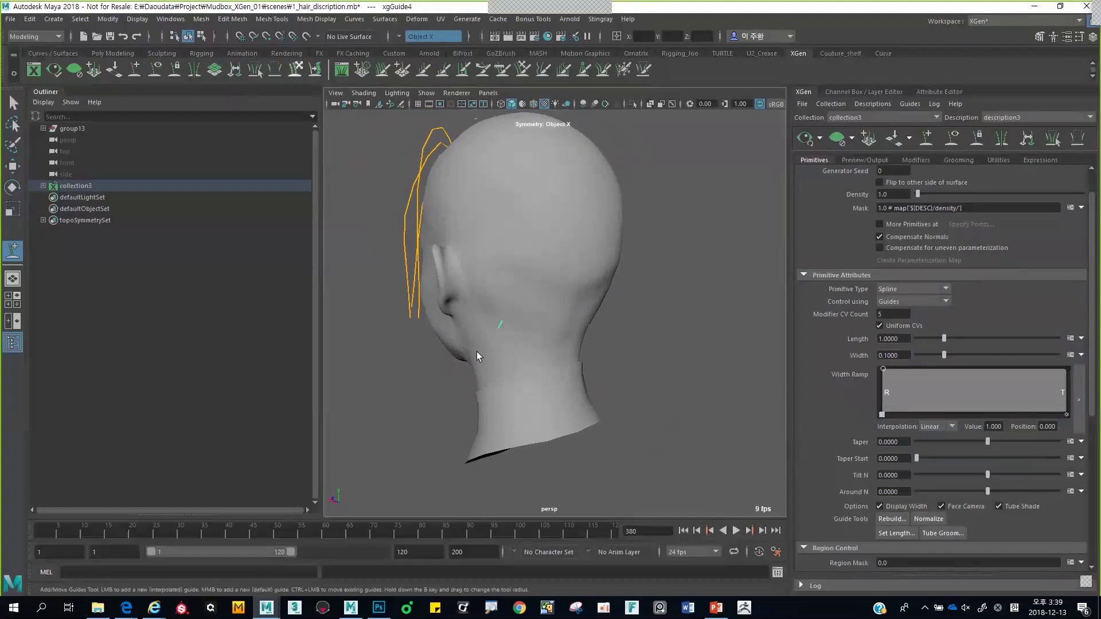
mouse_move(498, 341)
mouse_down()
mouse_move(509, 377)
mouse_move(500, 393)
mouse_move(545, 386)
mouse_move(490, 360)
mouse_up()
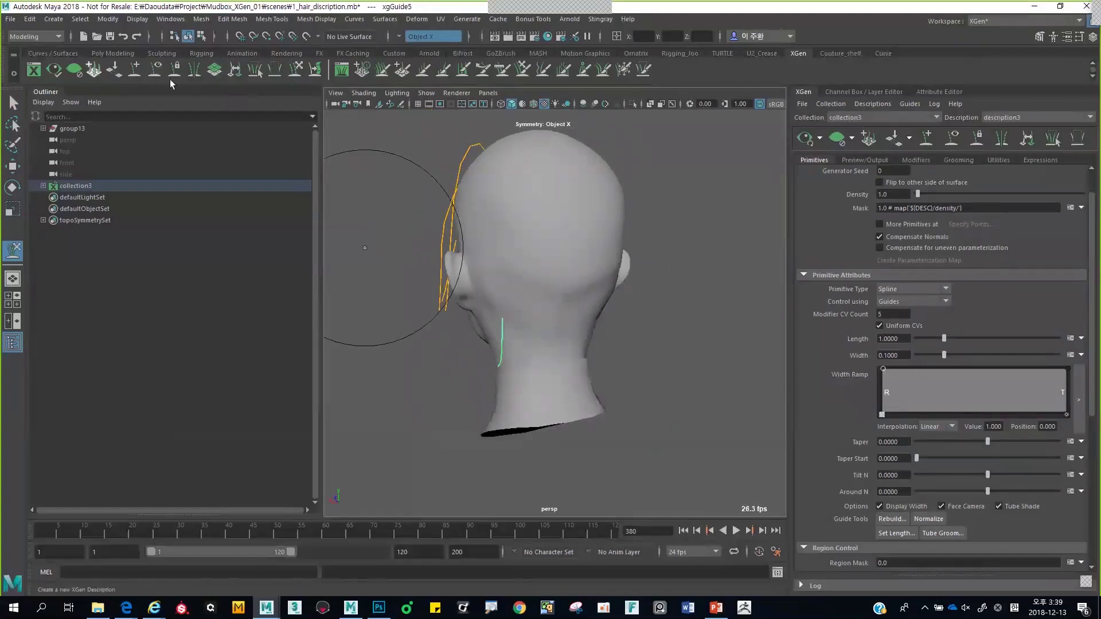
Add three more guides in a row across the nape, next to the first nape guide
click(137, 70)
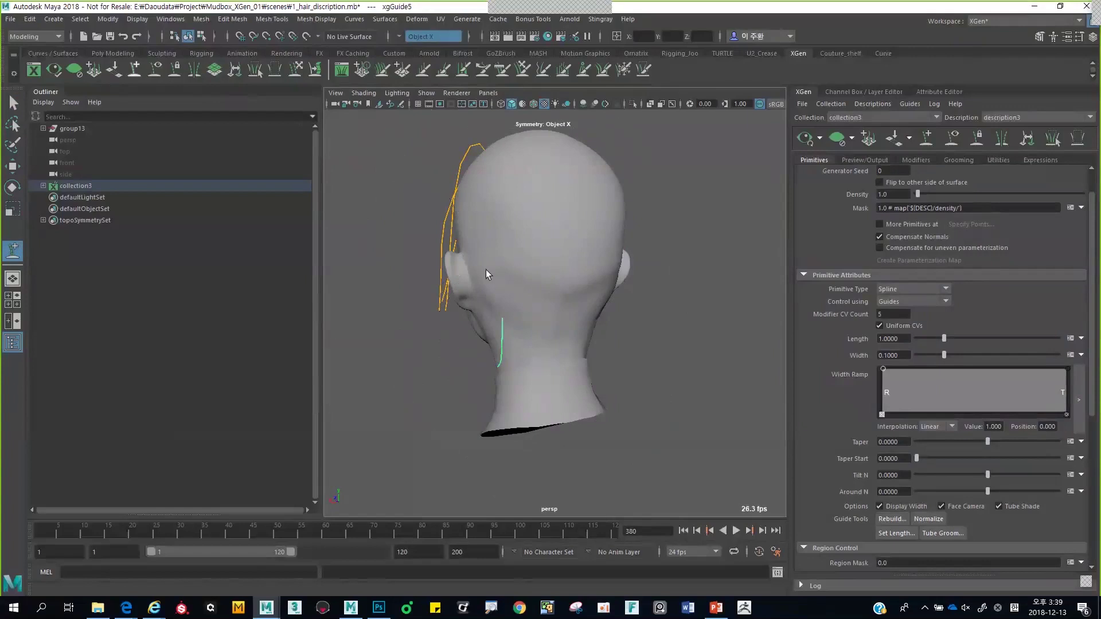
click(541, 323)
click(564, 323)
Select the three short nape guides and sculpt them together so they hang straight down the neck
drag(505, 310, 571, 344)
key(q)
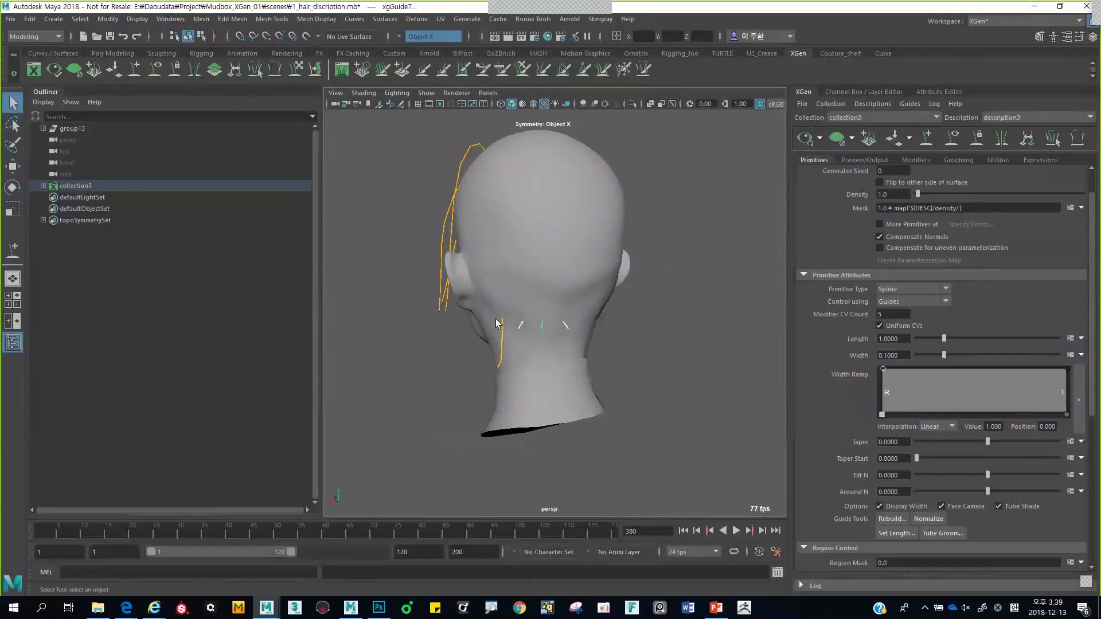
click(195, 69)
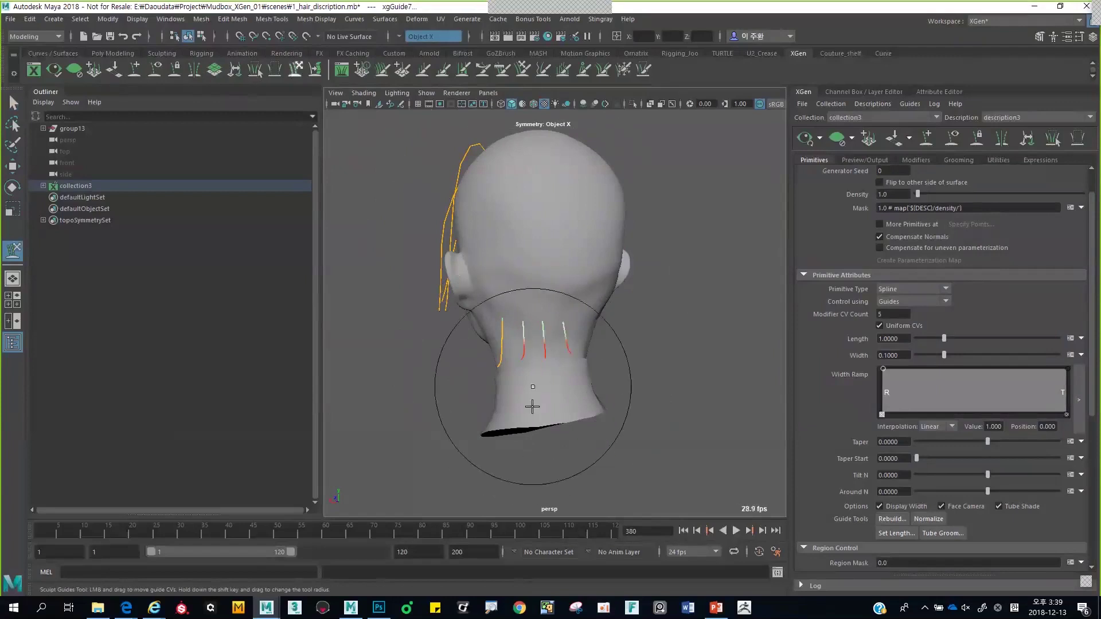
mouse_move(526, 403)
alt+mouse_down()
mouse_move(620, 401)
mouse_move(580, 361)
mouse_move(519, 395)
mouse_move(526, 381)
mouse_move(432, 412)
mouse_move(452, 370)
alt+mouse_up()
key(q)
click(432, 412)
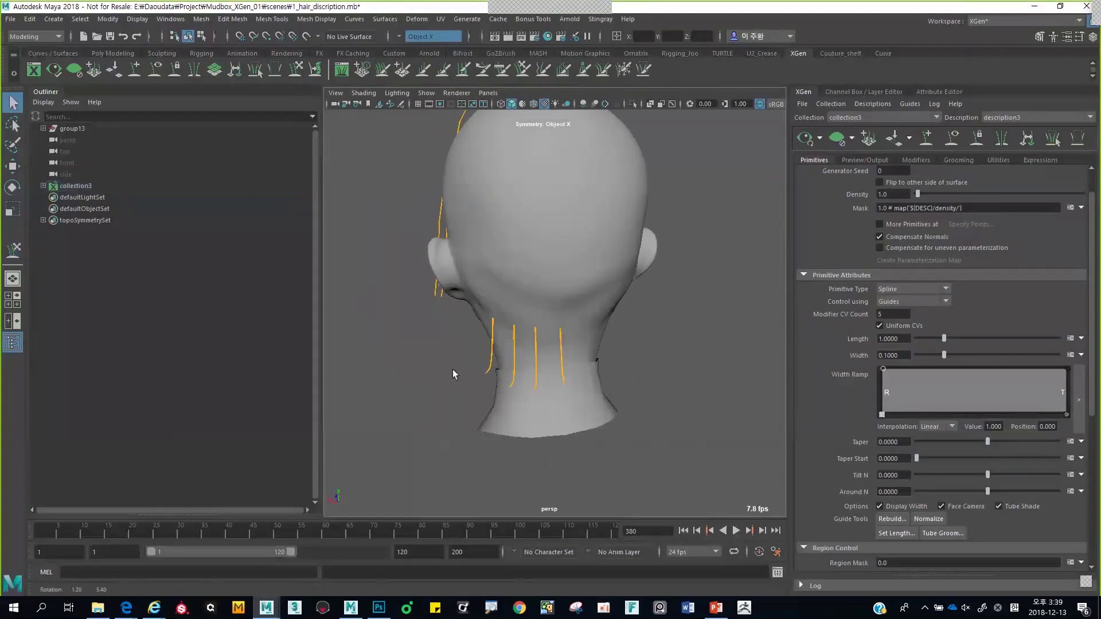
Add four guides slightly above the nape row, staggered with the existing ones from behind the ear to the neck's centre
click(134, 71)
alt+drag(597, 374, 487, 270)
scroll(516, 324, up, 5)
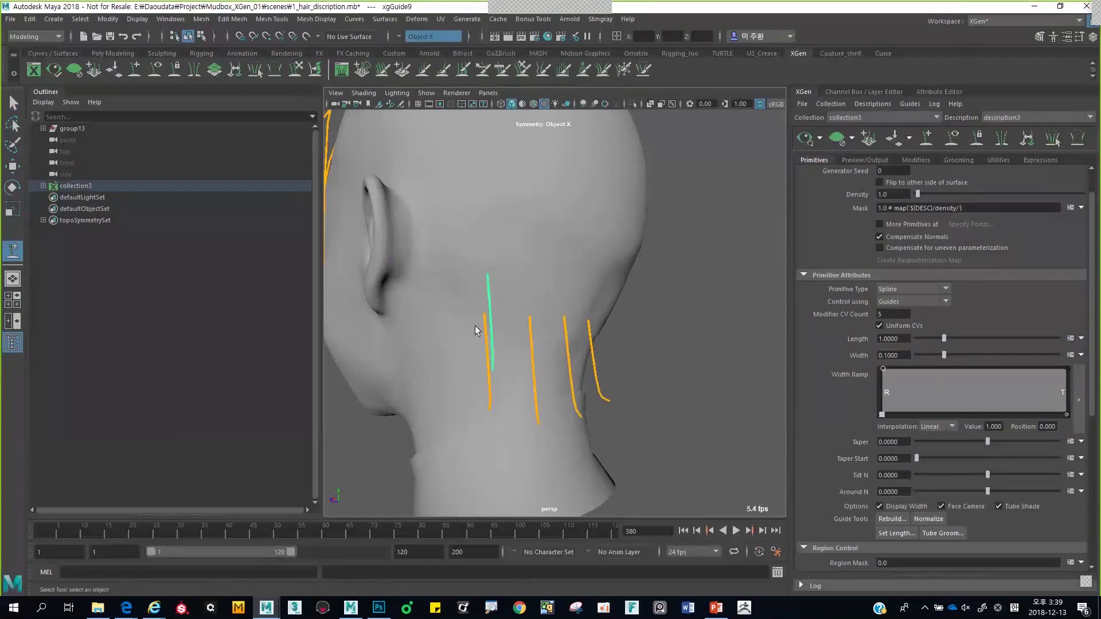
key(Delete)
alt+drag(535, 366, 475, 340)
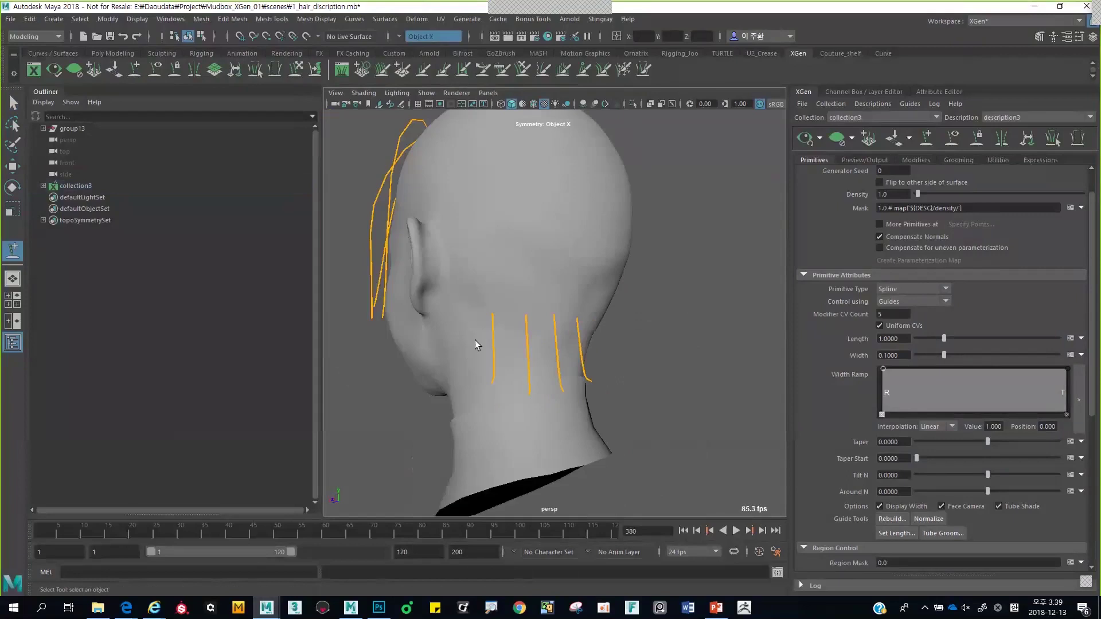
click(474, 309)
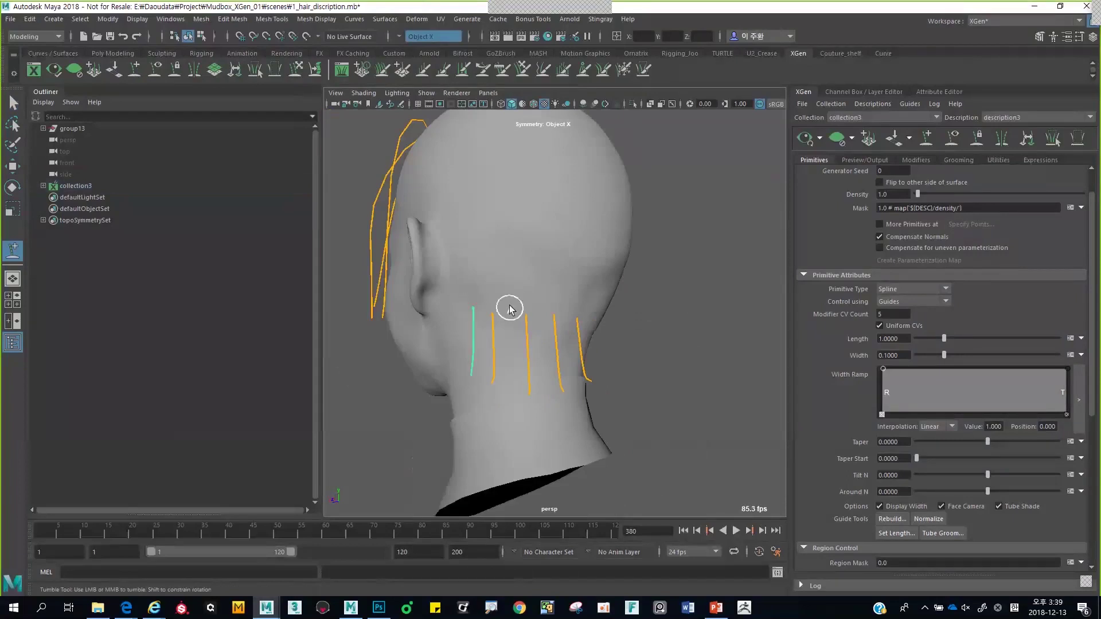
alt+drag(509, 307, 493, 311)
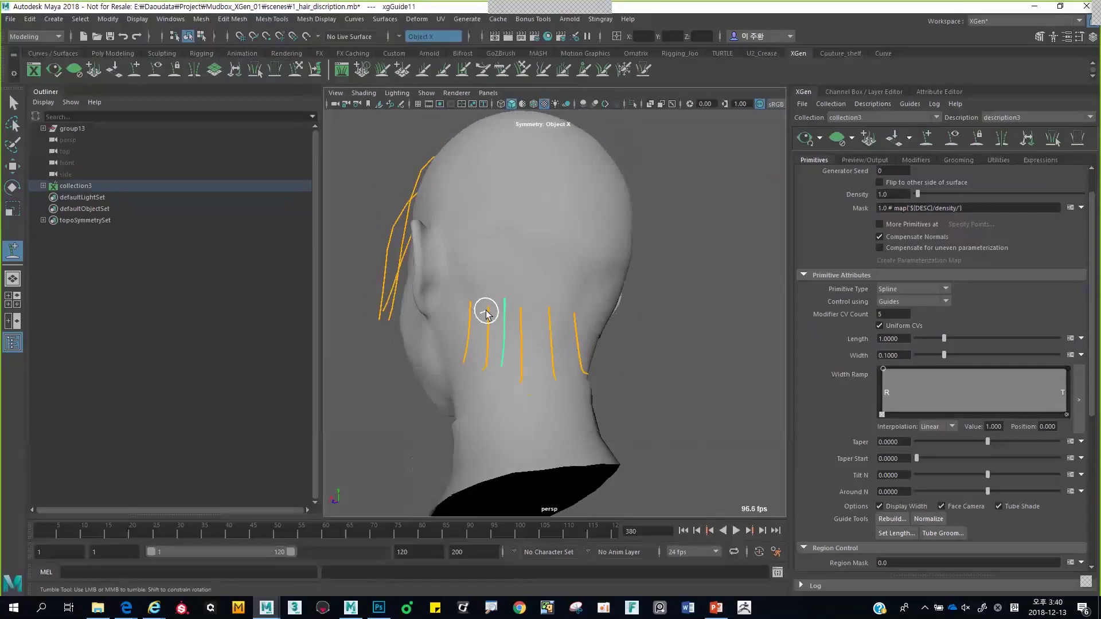
click(566, 298)
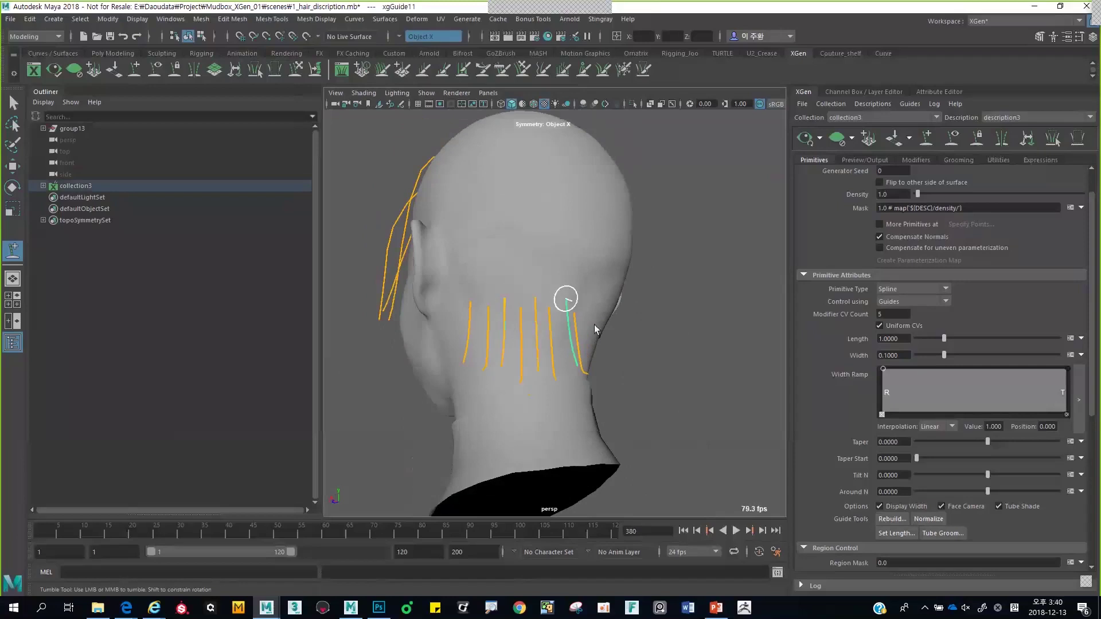
alt+drag(566, 298, 546, 340)
click(567, 307)
key(q)
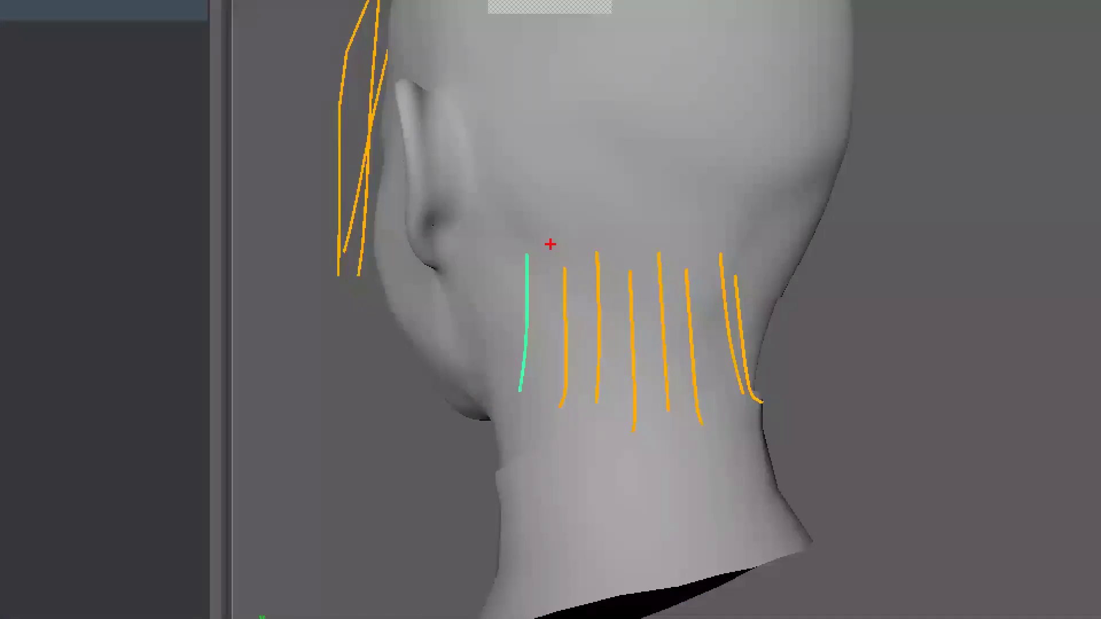
drag(473, 312, 465, 392)
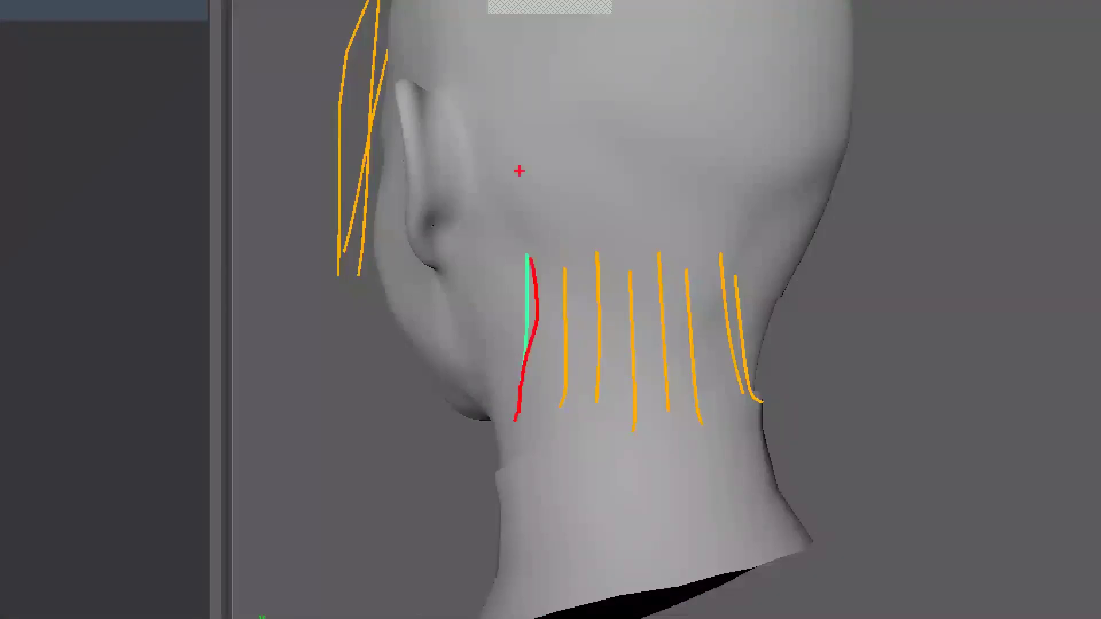
mouse_move(514, 184)
mouse_down()
mouse_move(471, 281)
mouse_move(524, 326)
mouse_up()
mouse_move(476, 211)
mouse_down()
mouse_move(393, 271)
mouse_move(425, 296)
mouse_up()
drag(499, 278, 471, 340)
drag(508, 326, 497, 363)
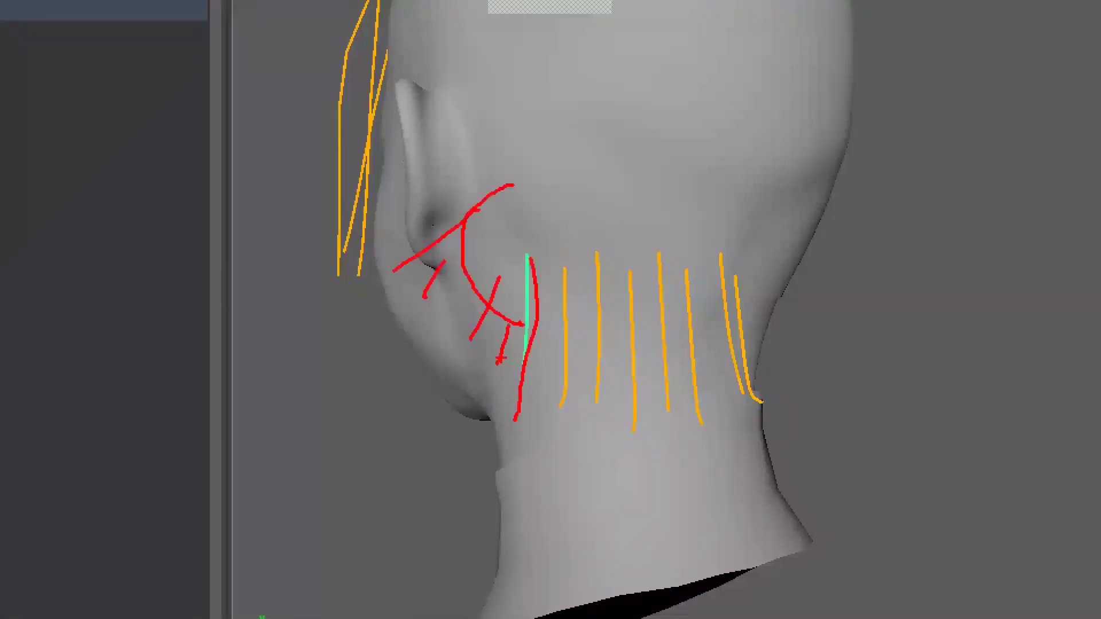
drag(601, 193, 634, 255)
mouse_move(580, 217)
mouse_down()
mouse_move(588, 280)
mouse_move(554, 315)
mouse_up()
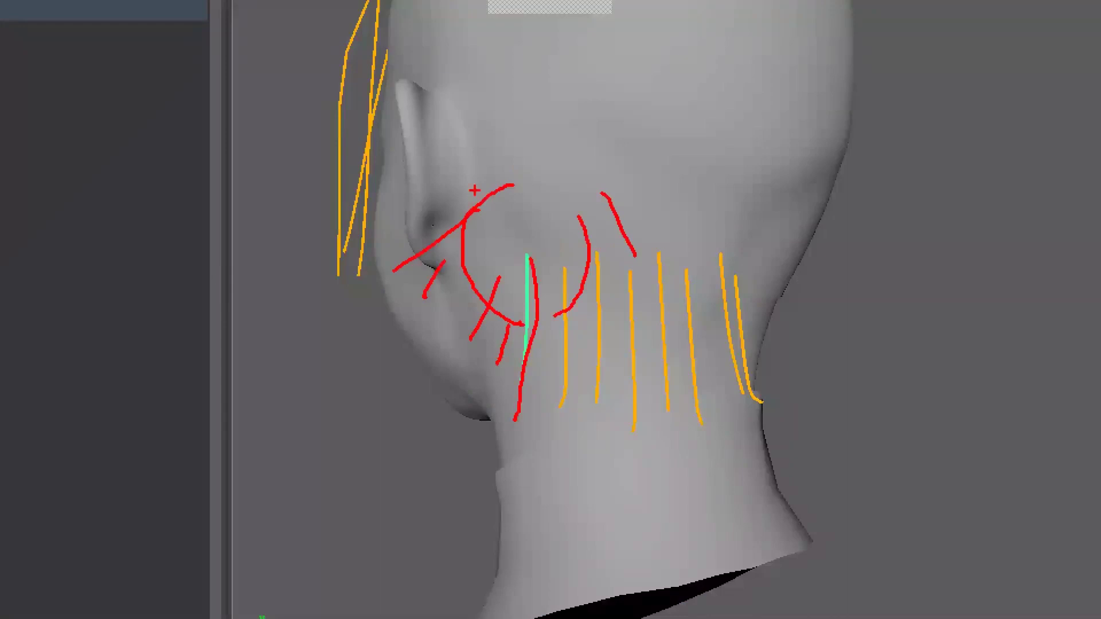
drag(475, 185, 543, 189)
mouse_move(539, 267)
mouse_down()
mouse_move(592, 332)
mouse_move(550, 250)
mouse_up()
drag(590, 196, 574, 301)
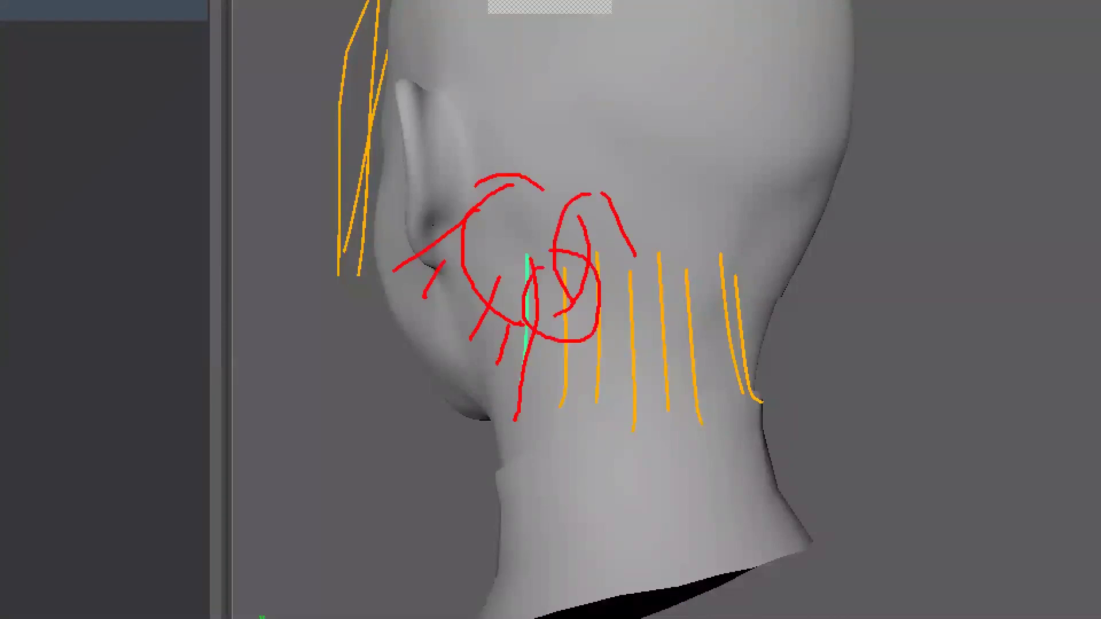
drag(641, 227, 574, 309)
drag(612, 181, 643, 221)
mouse_move(608, 261)
mouse_down()
mouse_move(622, 356)
mouse_move(614, 250)
mouse_up()
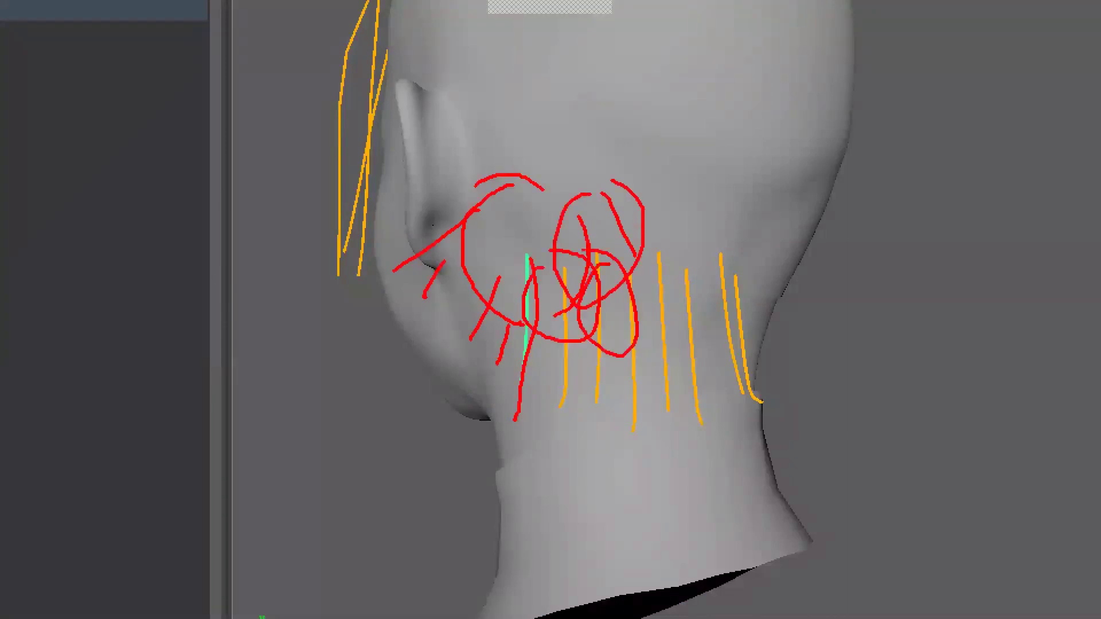
key(Escape)
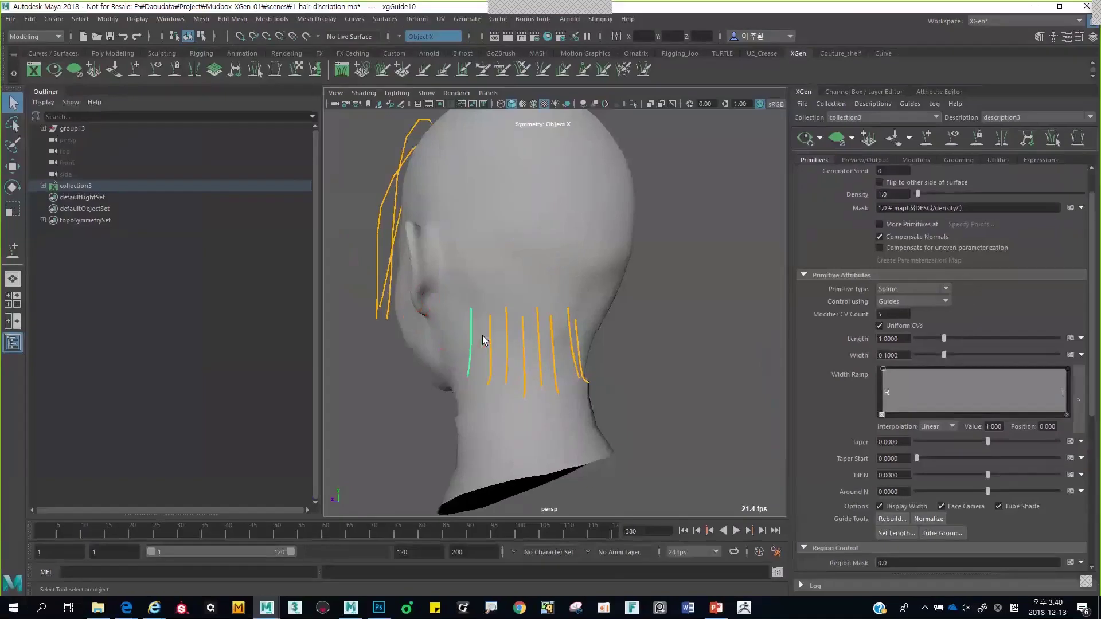
Select the six nape guides on one side of the neck, leaving out the two central ones, and mirror them
alt+drag(486, 356, 425, 218)
drag(417, 353, 655, 454)
alt+drag(655, 455, 588, 369)
click(549, 378)
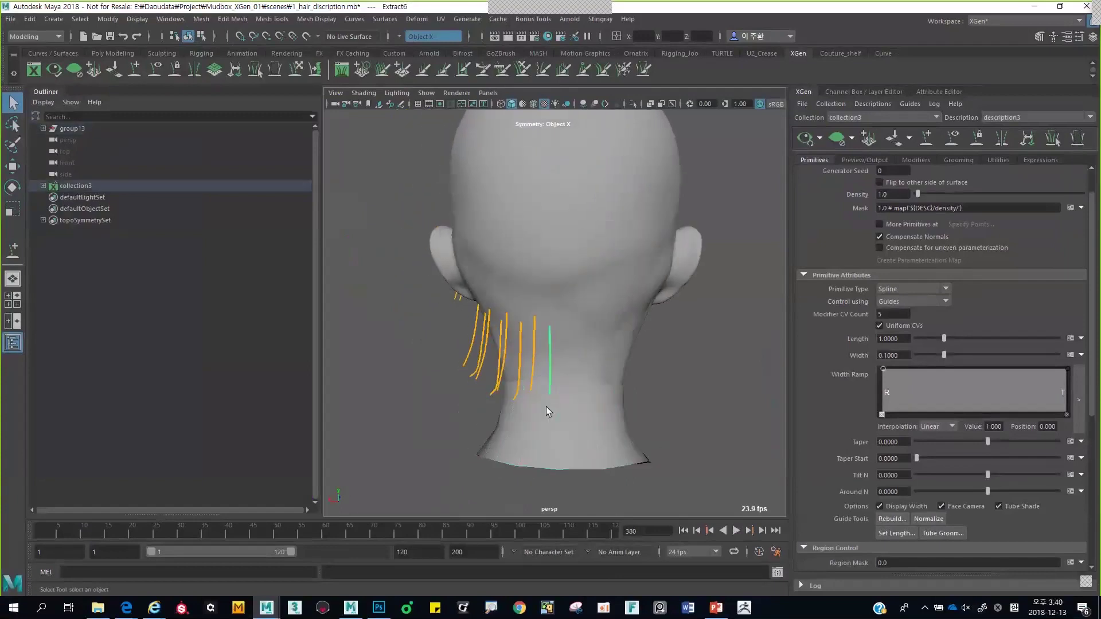
drag(443, 313, 524, 404)
alt+drag(525, 404, 552, 403)
click(1002, 137)
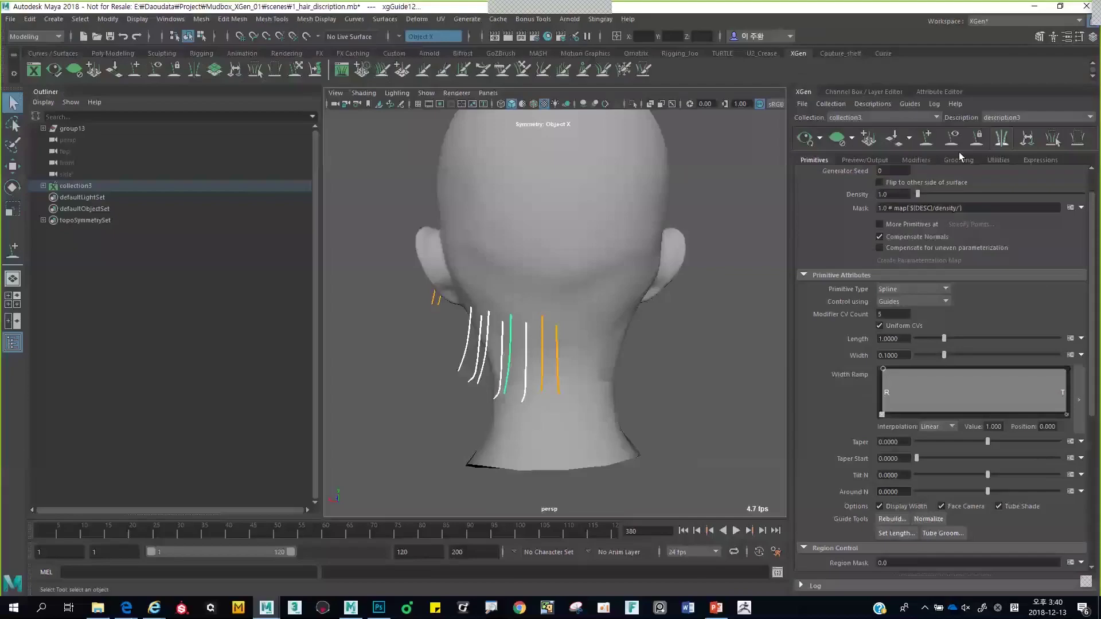
Add two guides on the side of the scalp, continuing the row of long side guides back toward the crown
alt+drag(696, 337, 519, 271)
click(583, 248)
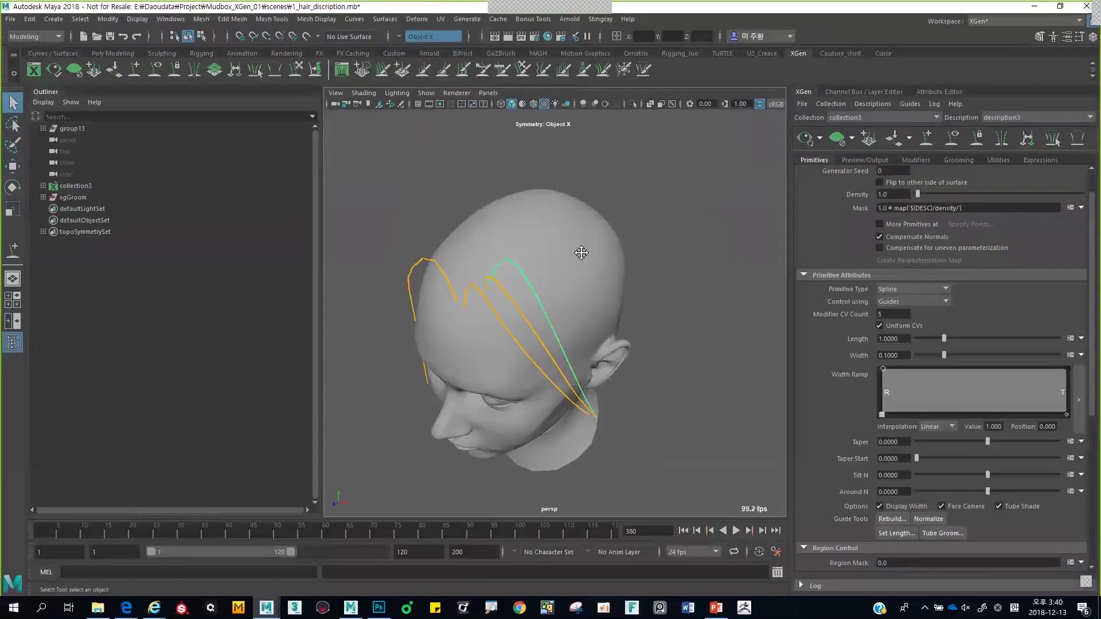
click(122, 71)
alt+drag(466, 199, 509, 265)
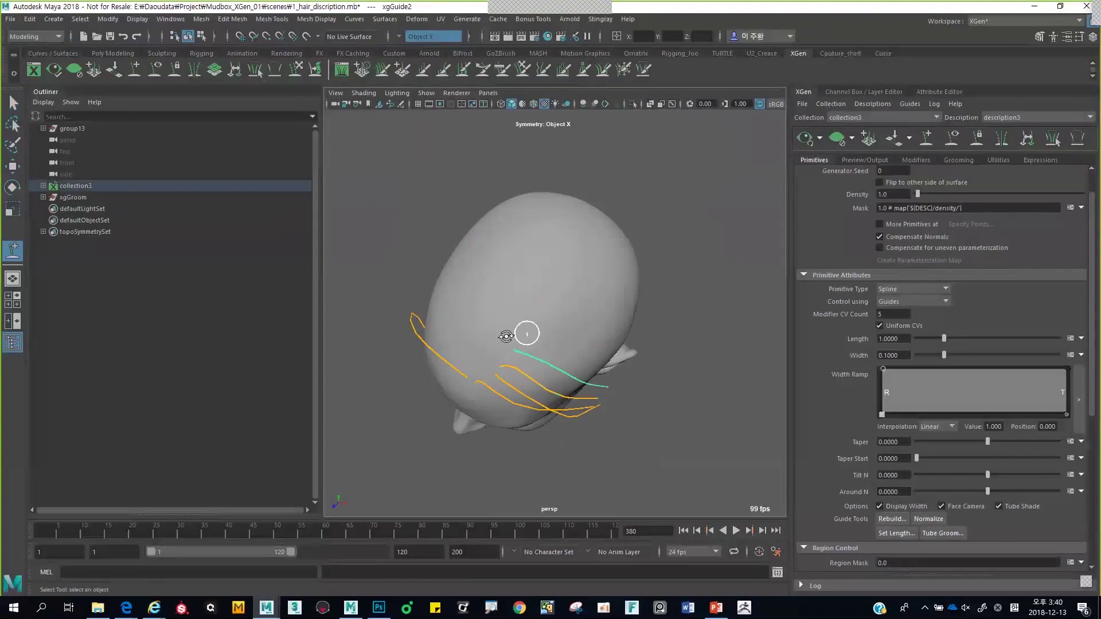
alt+drag(524, 329, 544, 341)
click(579, 317)
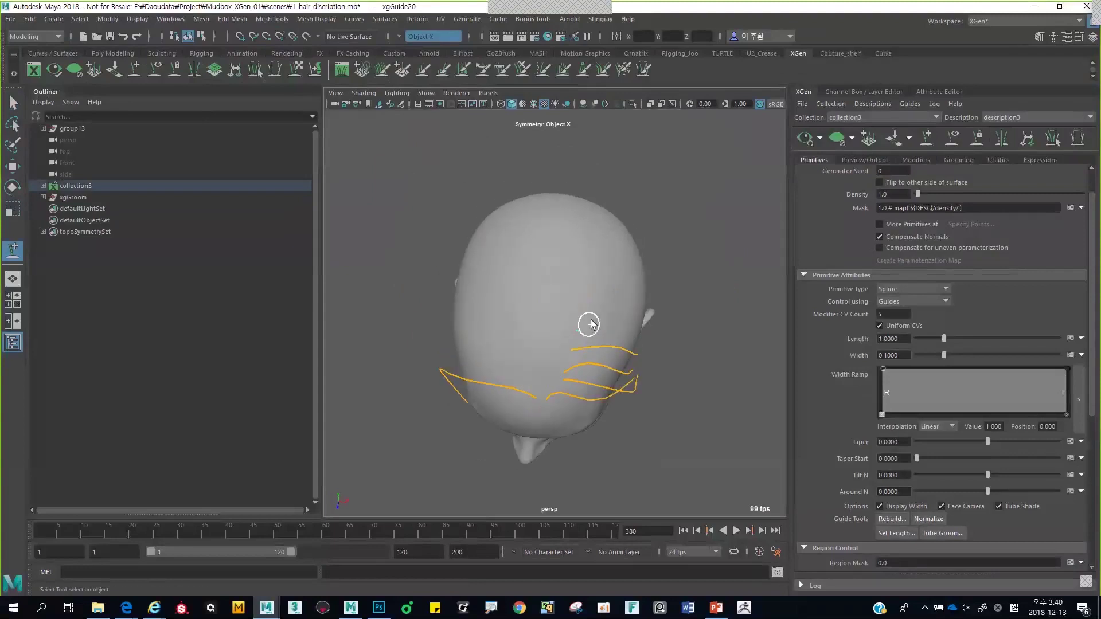
key(q)
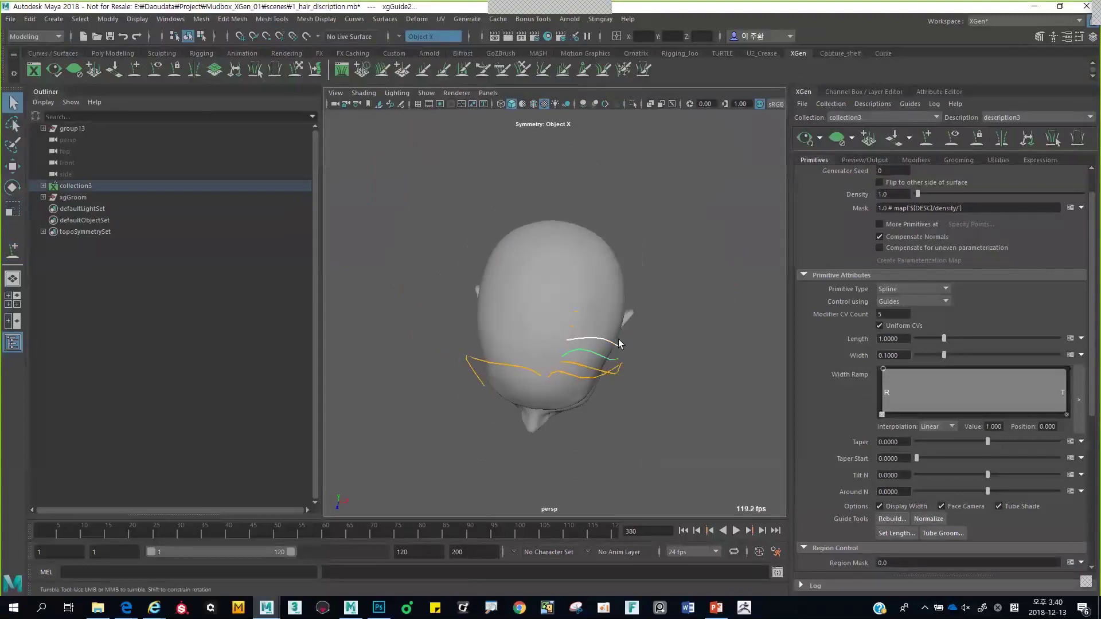
alt+drag(610, 308, 558, 277)
right_drag(625, 175, 671, 201)
right_drag(605, 210, 639, 211)
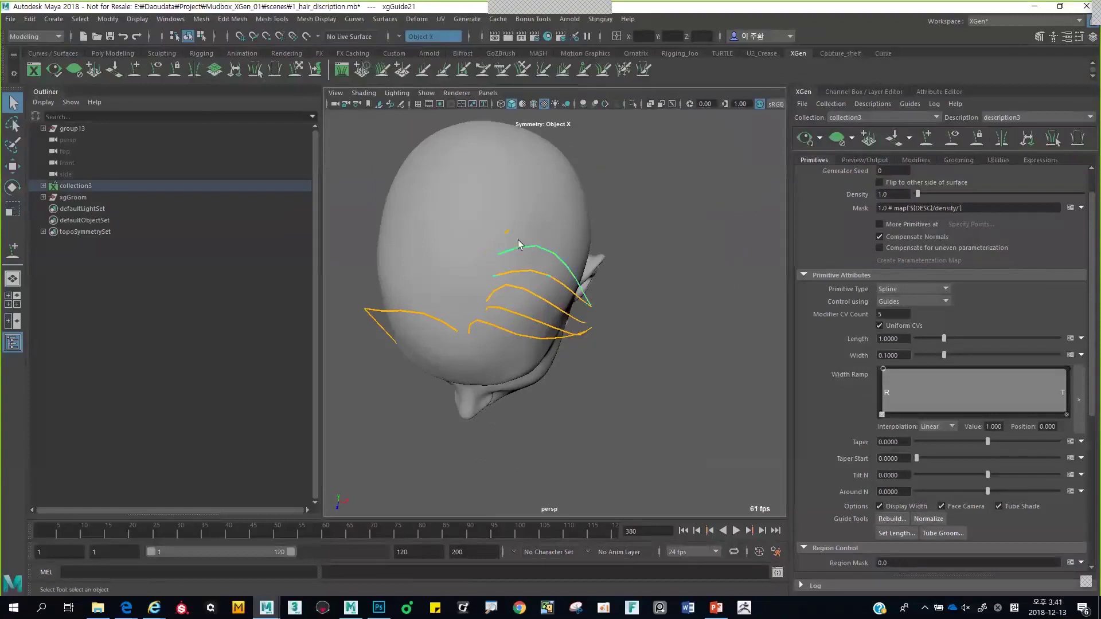
Remove the stray straight guides that extend far below the neck and leave nothing selected
right_drag(670, 173, 629, 174)
alt+drag(602, 184, 526, 191)
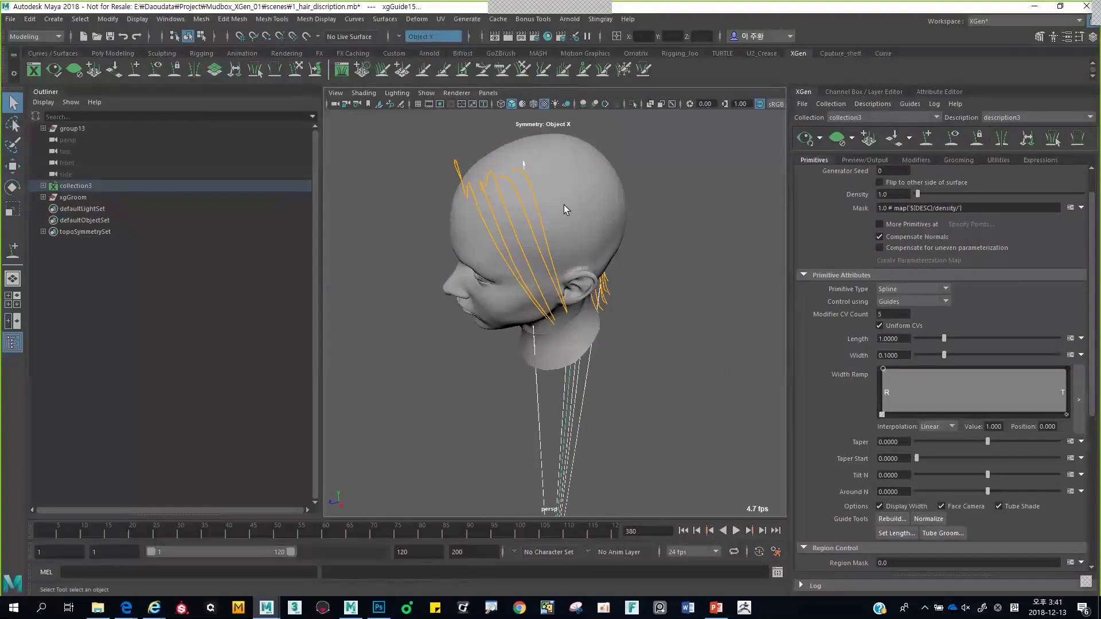
click(680, 439)
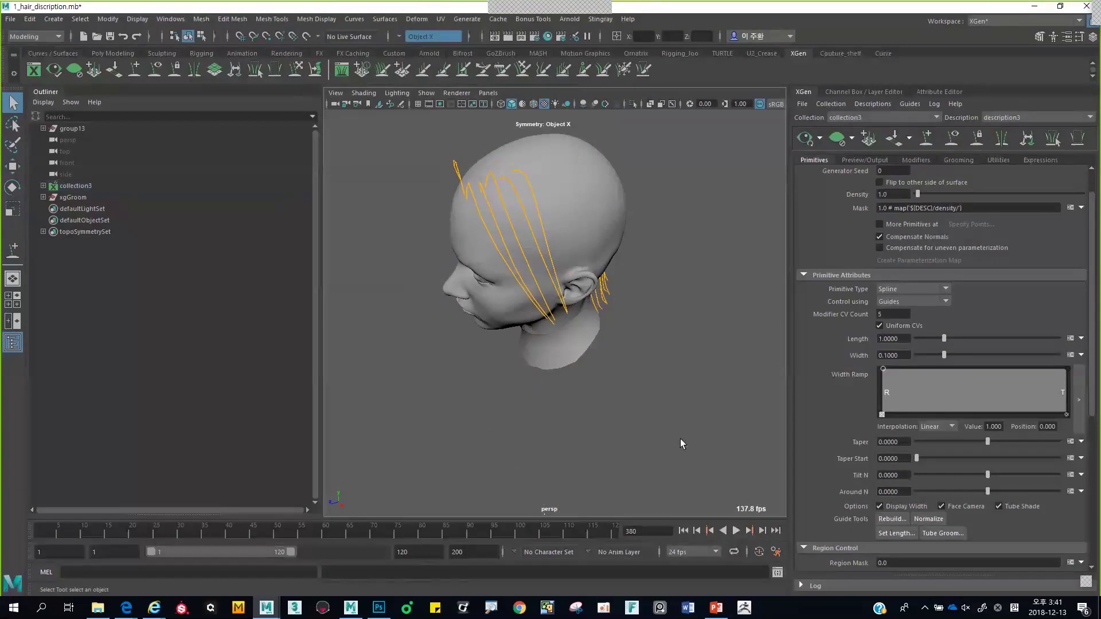
Sculpt the long guides on the side of the head outward so they arch clear of the scalp
click(296, 70)
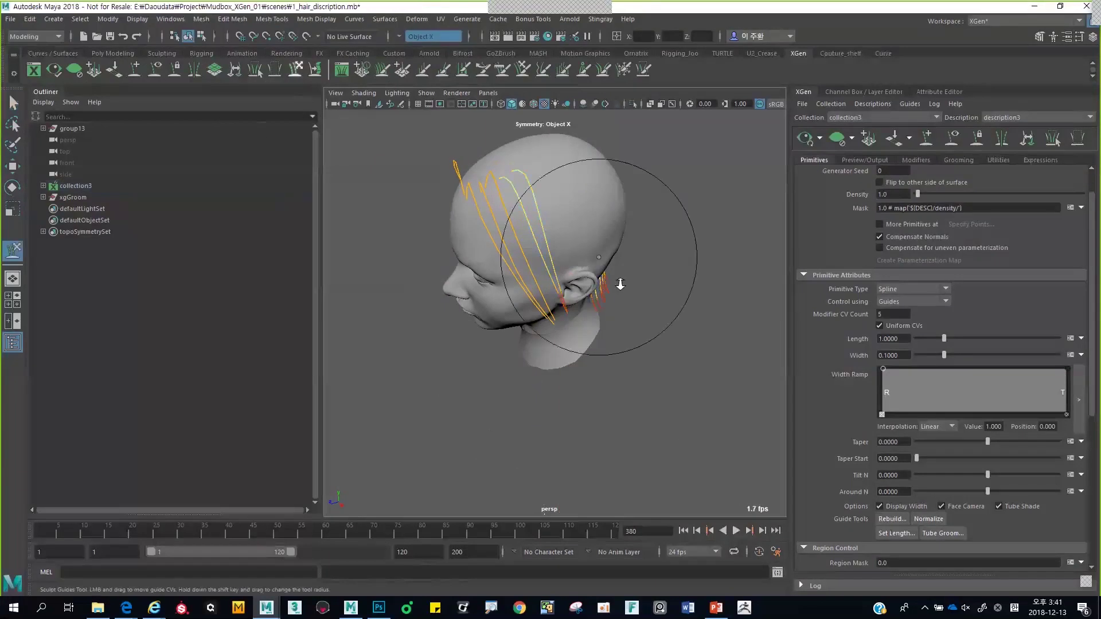
alt+drag(620, 281, 561, 220)
alt+right_drag(561, 220, 592, 269)
mouse_move(554, 228)
alt+mouse_down()
mouse_move(437, 268)
mouse_move(439, 278)
alt+mouse_up()
mouse_move(482, 246)
alt+mouse_down()
mouse_move(652, 266)
mouse_move(664, 153)
mouse_move(580, 195)
mouse_move(593, 263)
mouse_move(560, 230)
alt+mouse_up()
key(q)
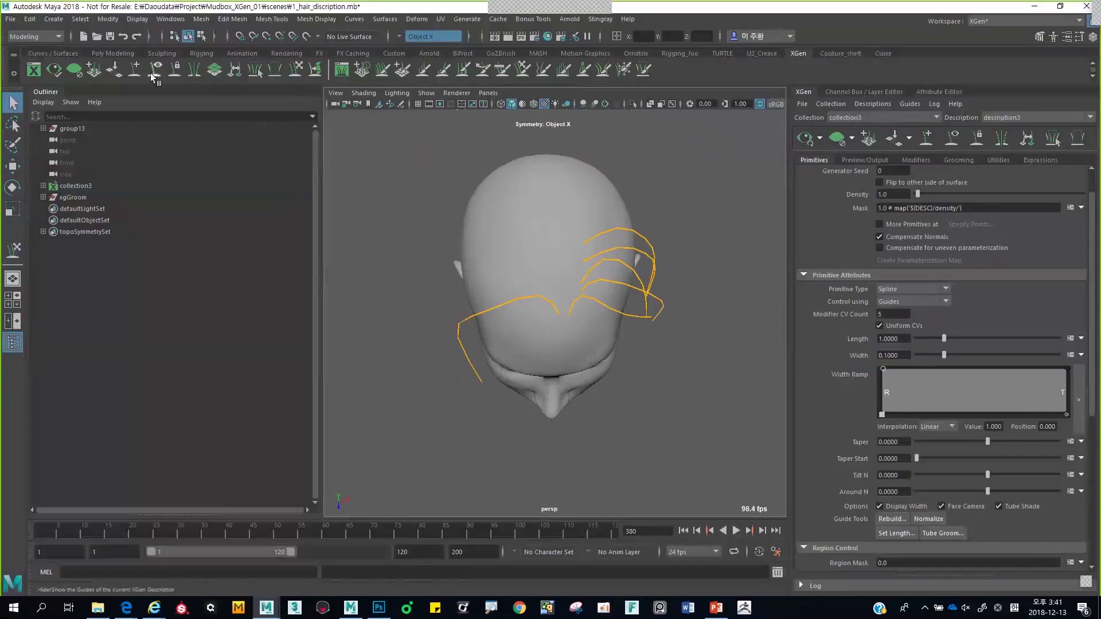
Add three guides in a row along the top of the head, running back from the front parting
key(y)
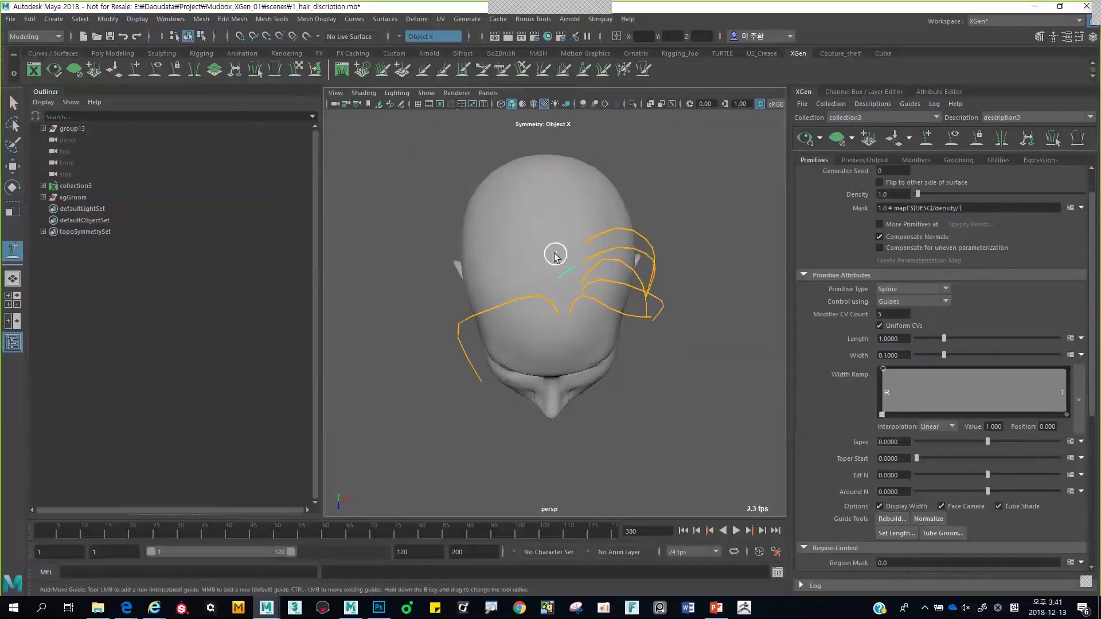
click(564, 248)
click(562, 229)
click(561, 226)
key(q)
alt+drag(555, 354, 545, 352)
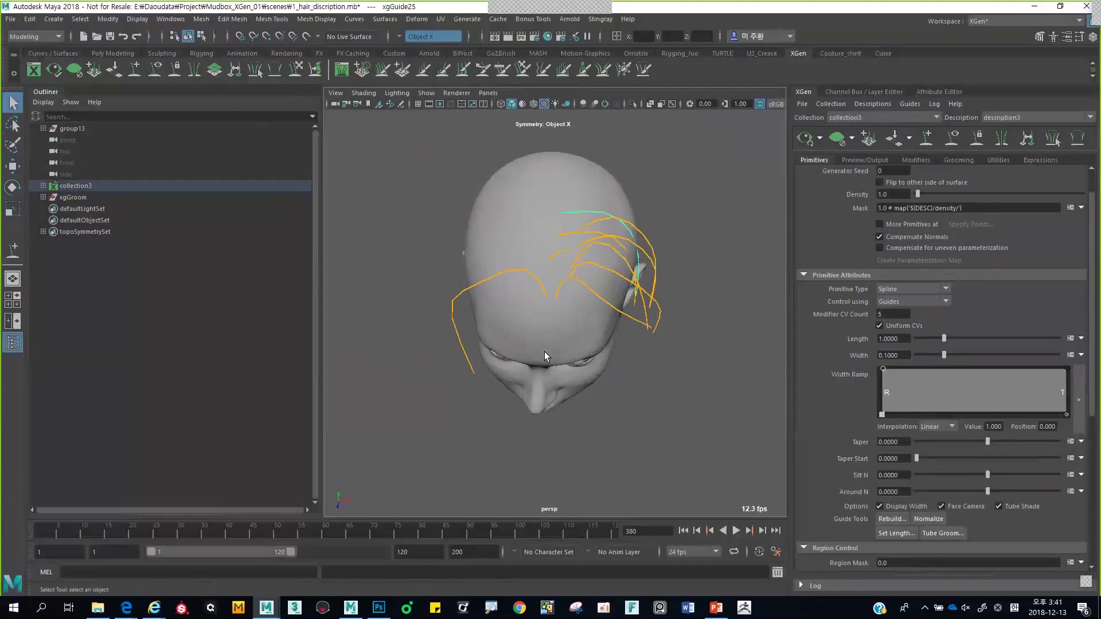
Bring the three new guides over to the opposite side of the head so they fall past the temple
click(450, 337)
right_drag(430, 222, 524, 240)
right_drag(430, 188, 390, 190)
alt+drag(616, 229, 546, 256)
mouse_move(401, 163)
right_down()
mouse_move(371, 160)
mouse_move(394, 150)
right_up()
click(560, 245)
alt+drag(436, 172, 615, 174)
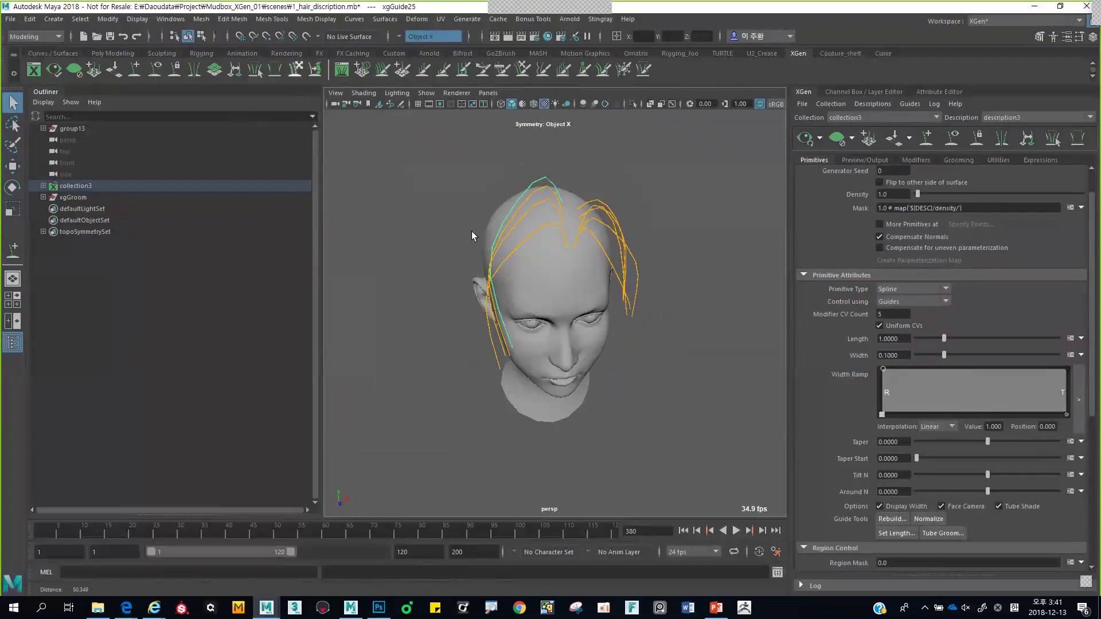
Sculpt the rearmost of the three new guides outward so it clears the side of the head
key(y)
mouse_move(718, 275)
alt+mouse_down()
mouse_move(577, 295)
mouse_move(601, 272)
mouse_move(590, 290)
mouse_move(694, 300)
mouse_move(666, 271)
mouse_move(447, 304)
mouse_move(556, 284)
alt+mouse_up()
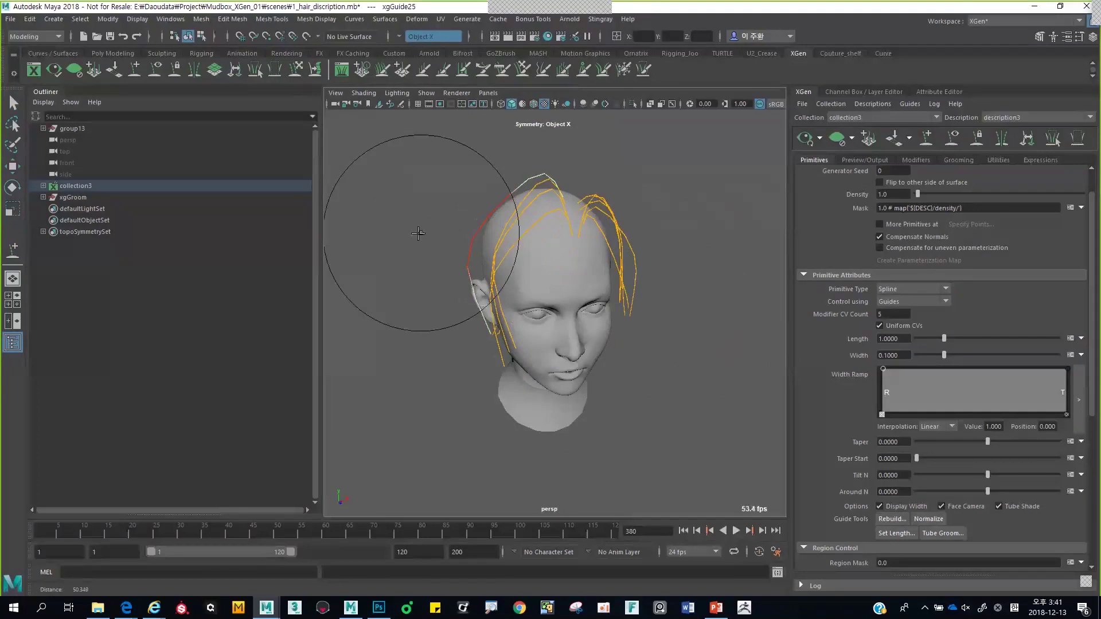
key(q)
alt+drag(573, 245, 577, 256)
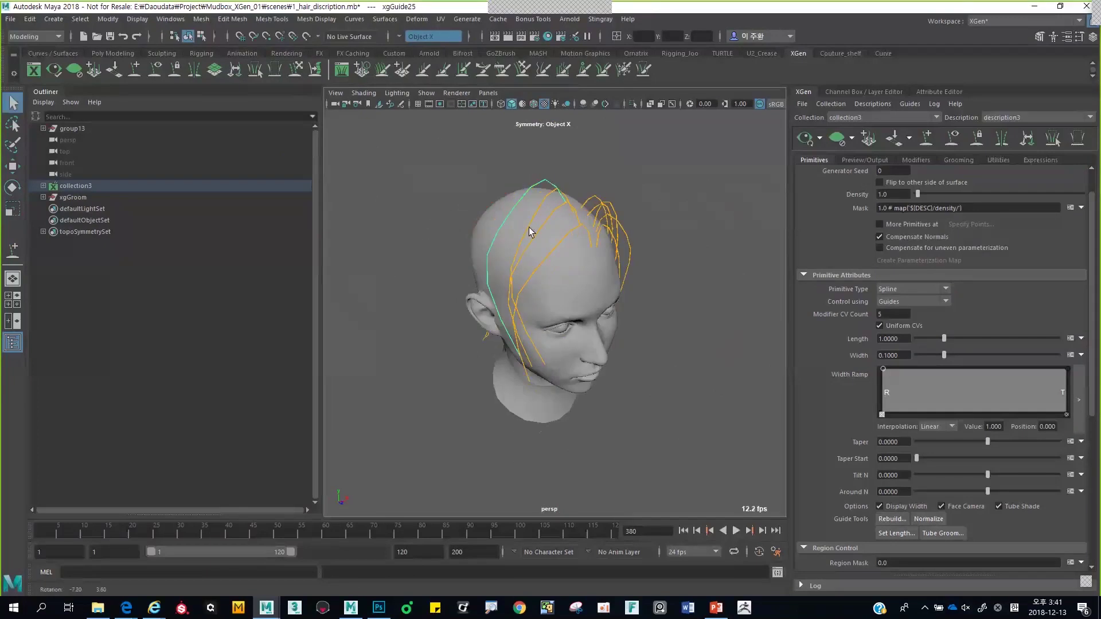
Select the middle one of the three new guides and sculpt its lower part to follow the side of the head
click(529, 227)
click(294, 72)
mouse_move(486, 291)
mouse_down()
mouse_move(466, 283)
mouse_move(528, 290)
mouse_move(530, 304)
mouse_up()
key(q)
Select the rearmost guide on this side and sculpt its lower half back so it hangs just in front of the ear
click(532, 284)
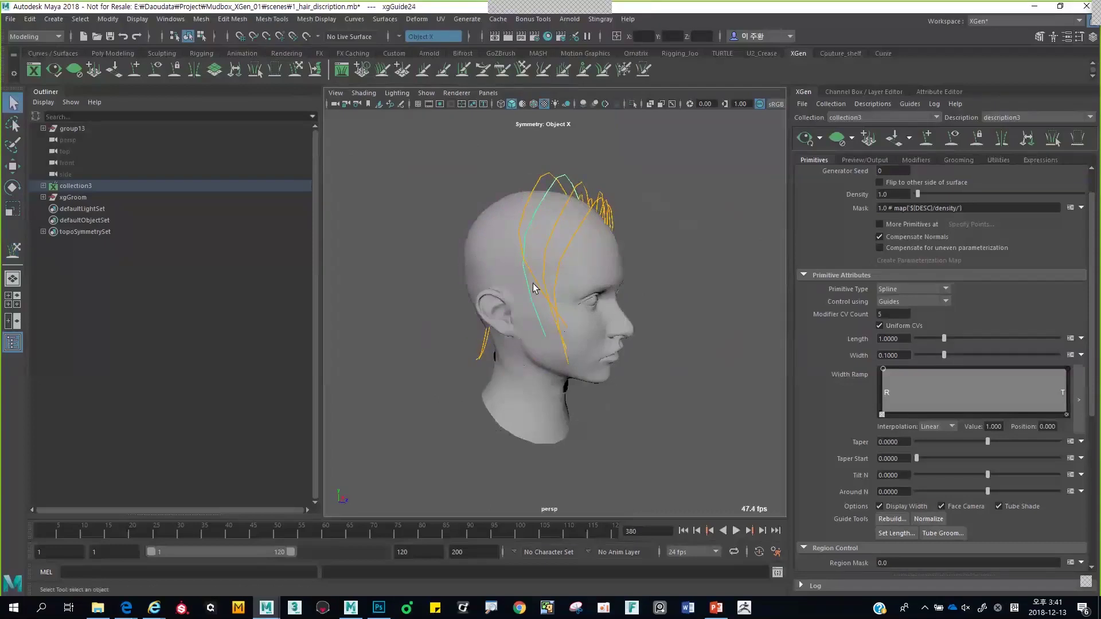
click(528, 291)
click(544, 178)
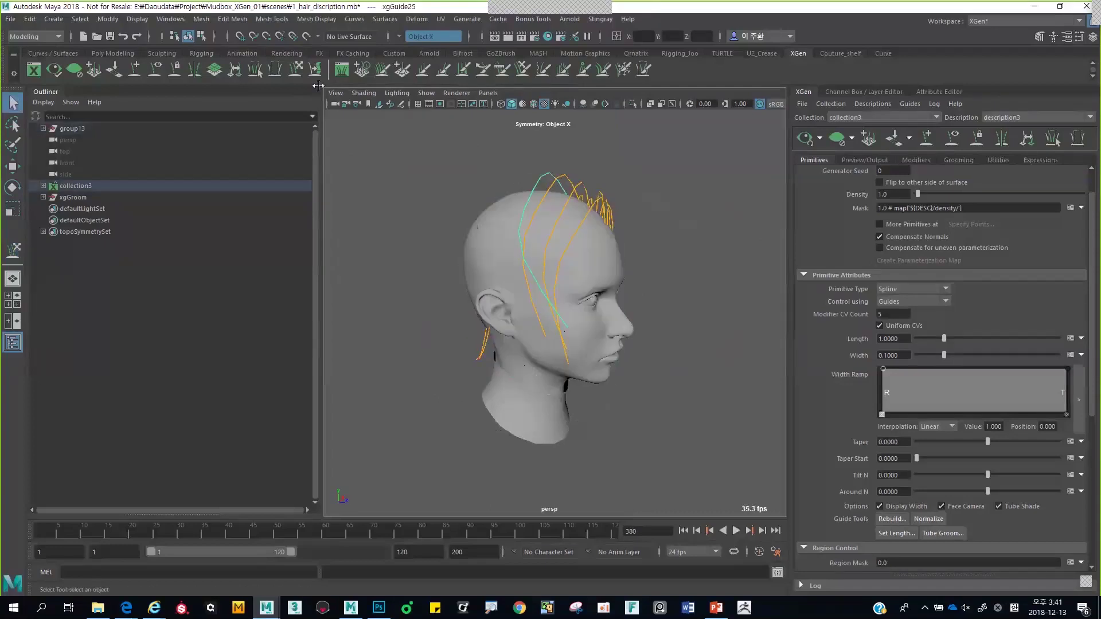
click(295, 70)
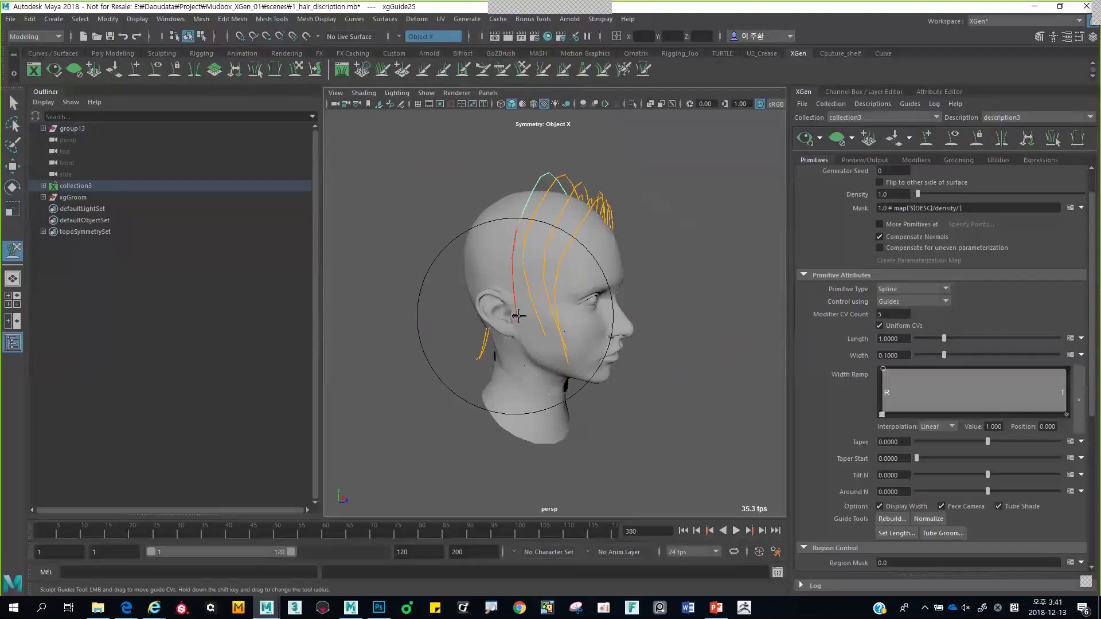
key(q)
Sculpt the guide just behind the front hairline guide and preview the description's hair on the head
click(552, 291)
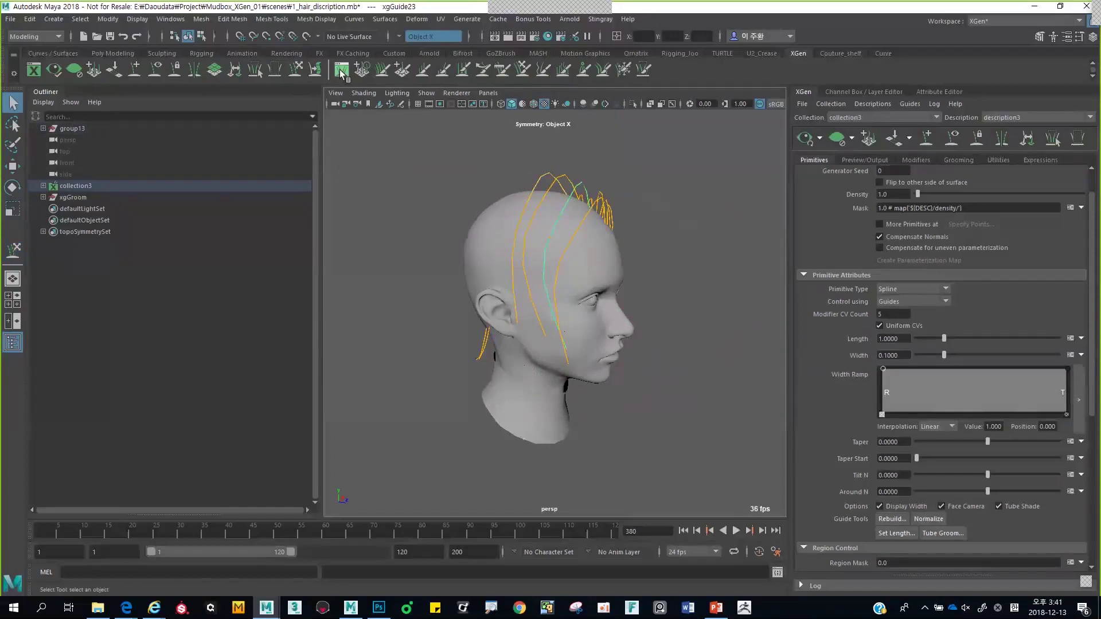
click(295, 70)
key(q)
mouse_move(584, 335)
alt+mouse_down()
mouse_move(502, 280)
mouse_move(516, 278)
mouse_move(467, 205)
mouse_move(581, 294)
mouse_move(606, 256)
mouse_move(612, 204)
mouse_move(597, 226)
mouse_move(608, 241)
mouse_move(499, 244)
alt+mouse_up()
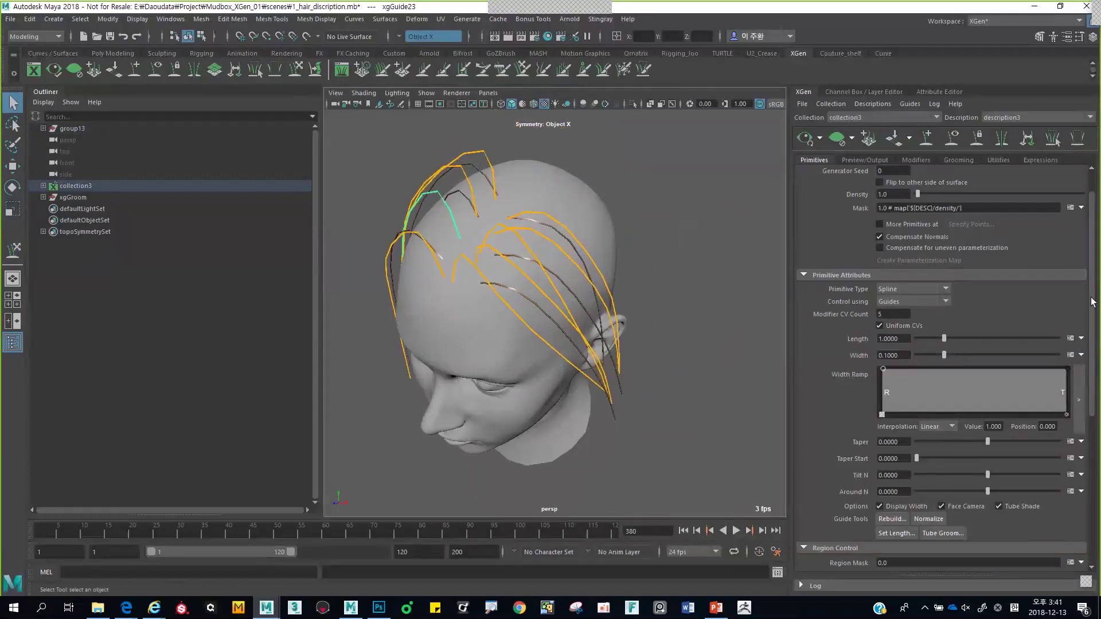
Raise the hair density in two stages, 36.685 and 54.33, keeping primitives generated randomly across the surface
scroll(1032, 275, up, 2)
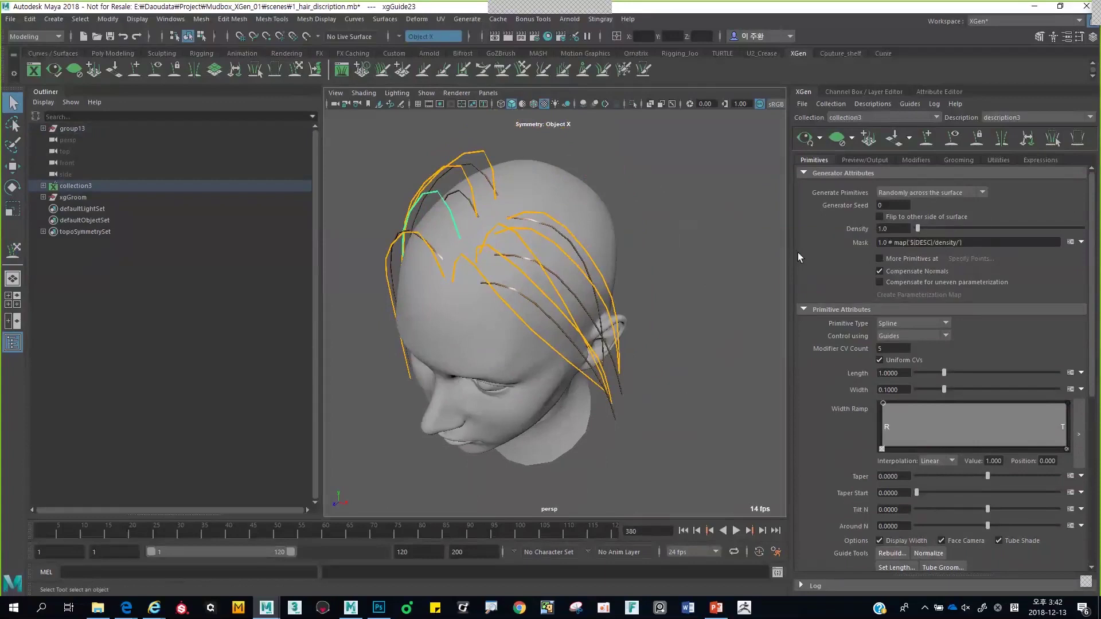
click(938, 196)
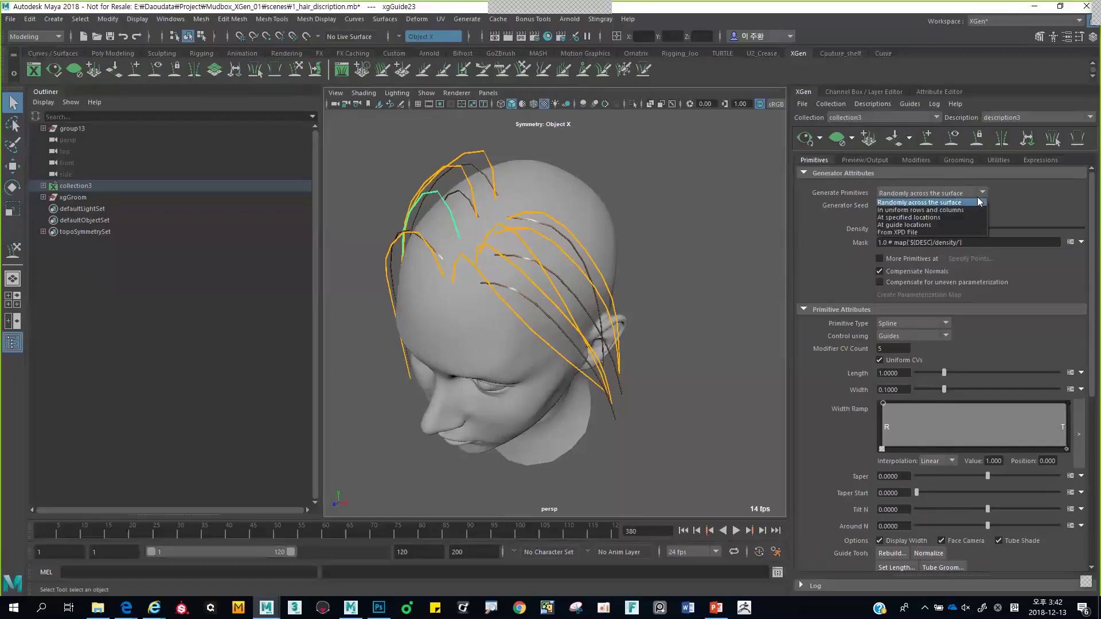
click(1002, 194)
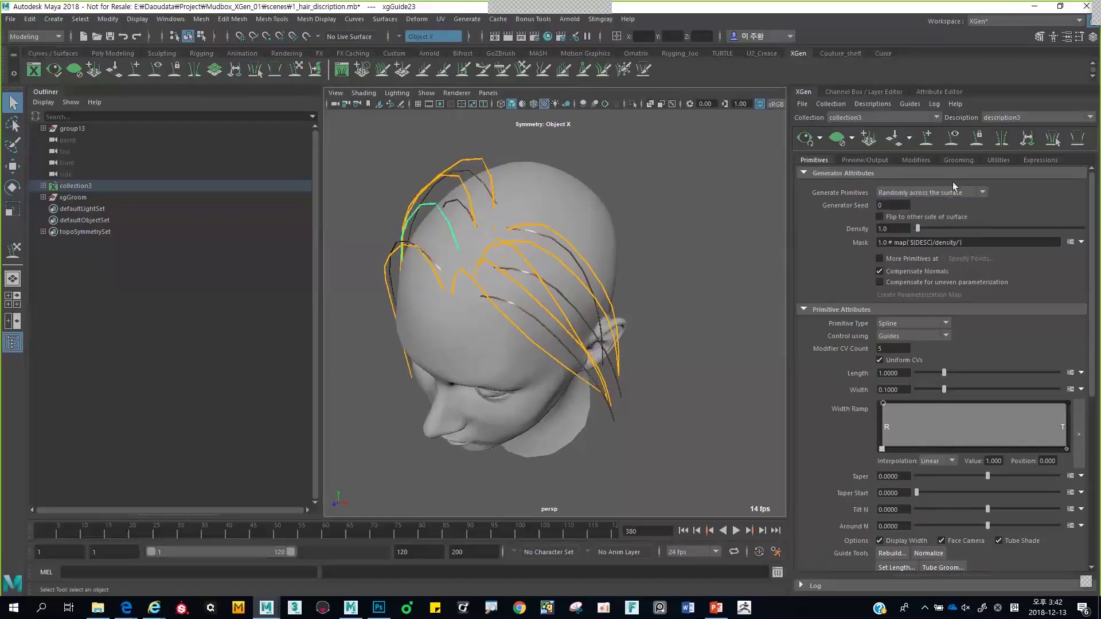
drag(918, 229, 981, 230)
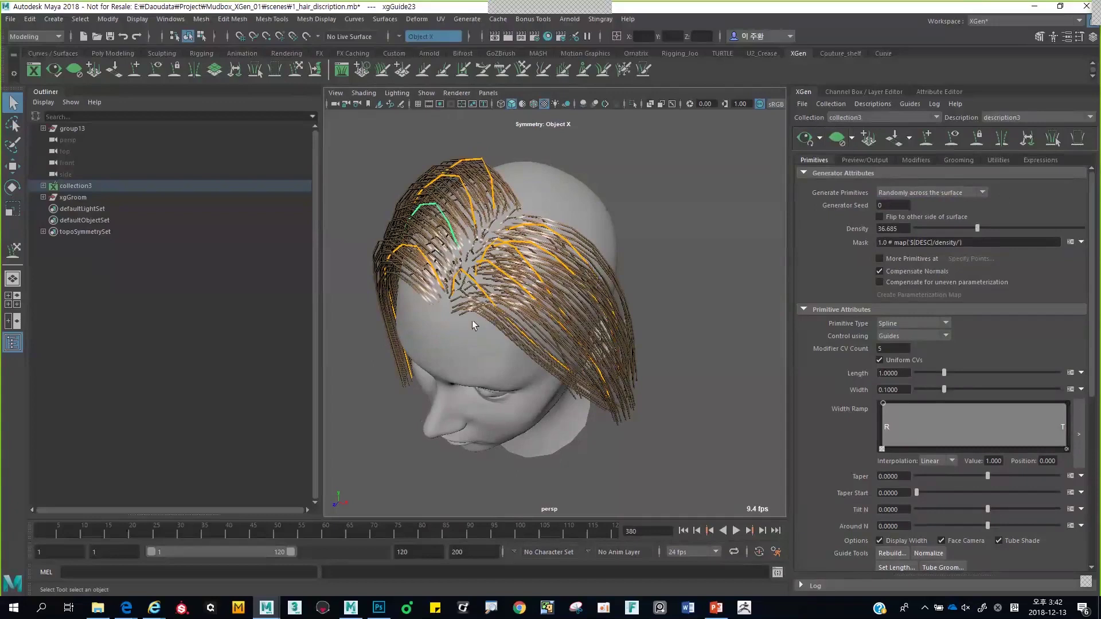
alt+drag(504, 368, 528, 319)
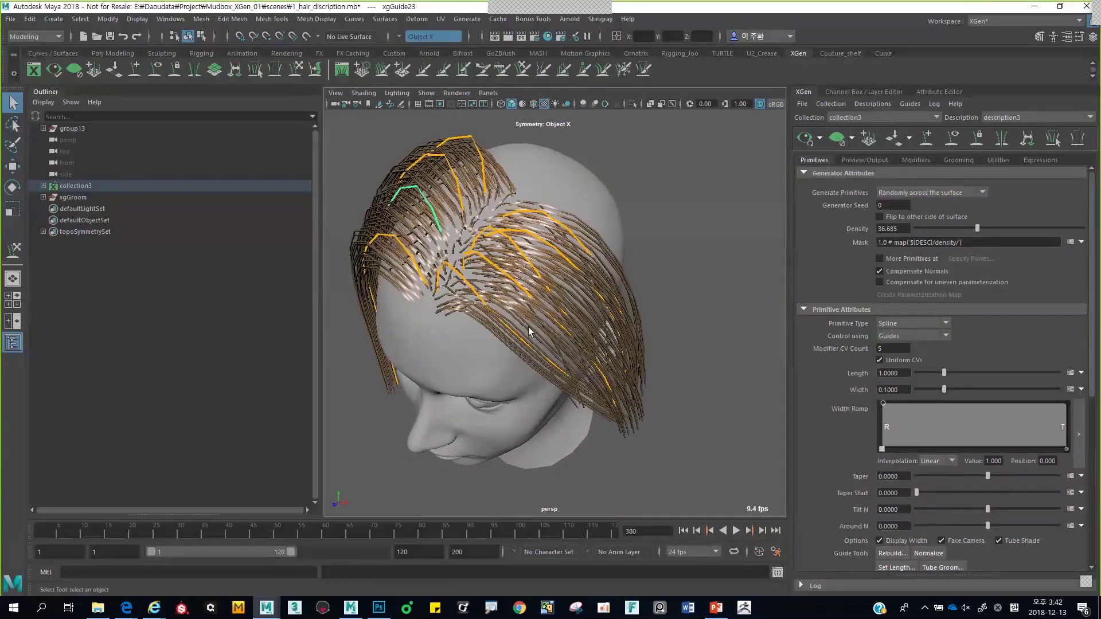
alt+drag(653, 267, 673, 257)
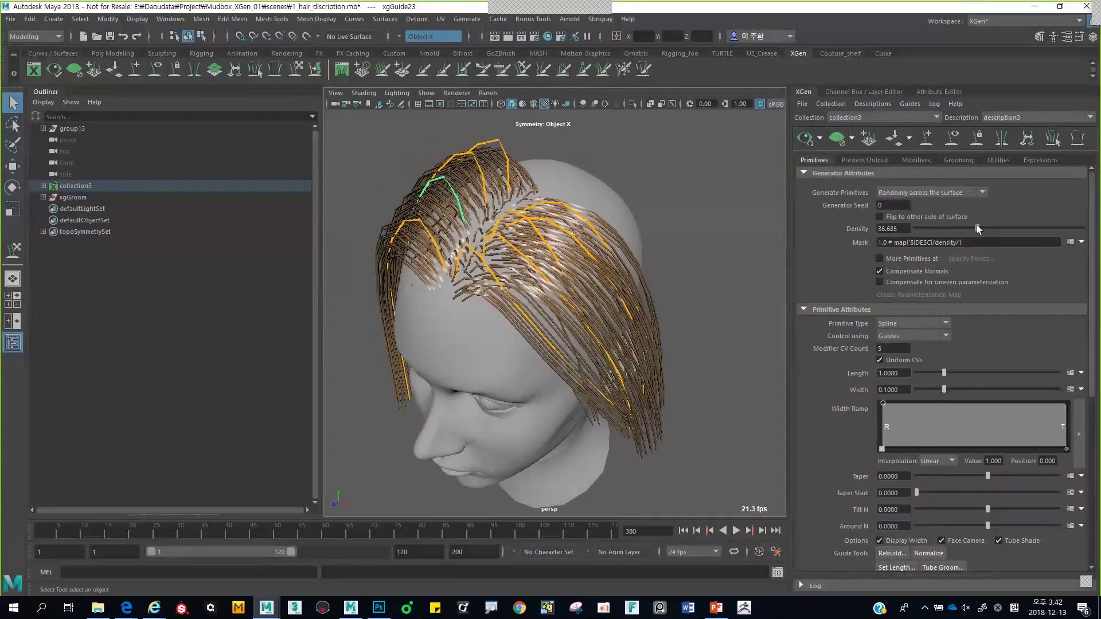
drag(976, 229, 1007, 228)
mouse_move(718, 241)
alt+mouse_down()
mouse_move(634, 266)
mouse_move(721, 231)
alt+mouse_up()
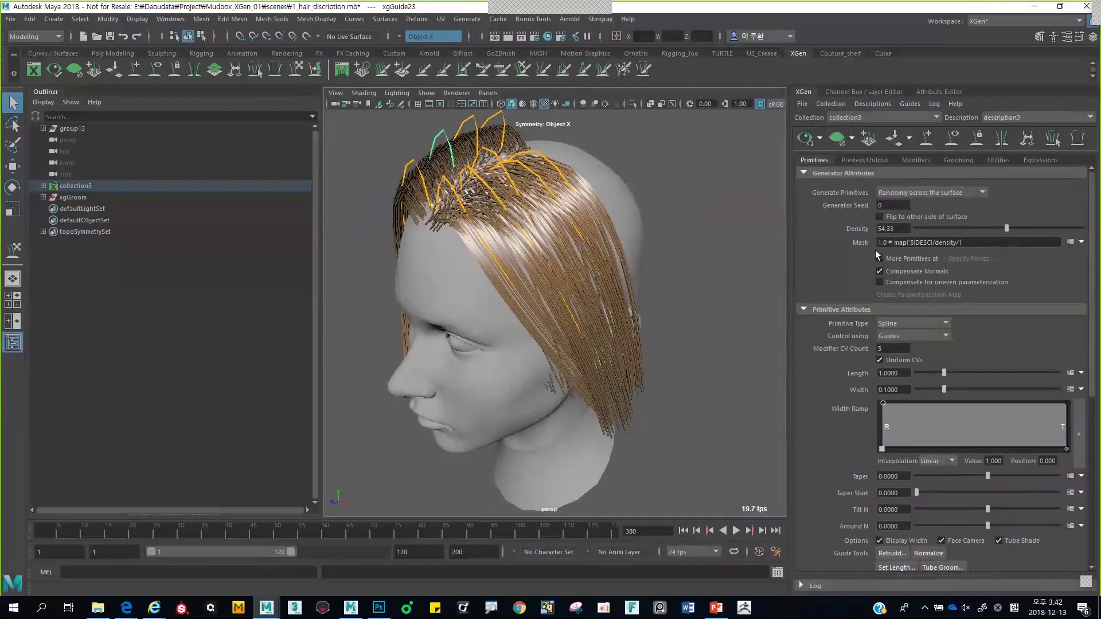
Set the spline primitives' modifier CV count to 20 to smooth the hair
scroll(872, 257, down, 3)
scroll(844, 278, down, 1)
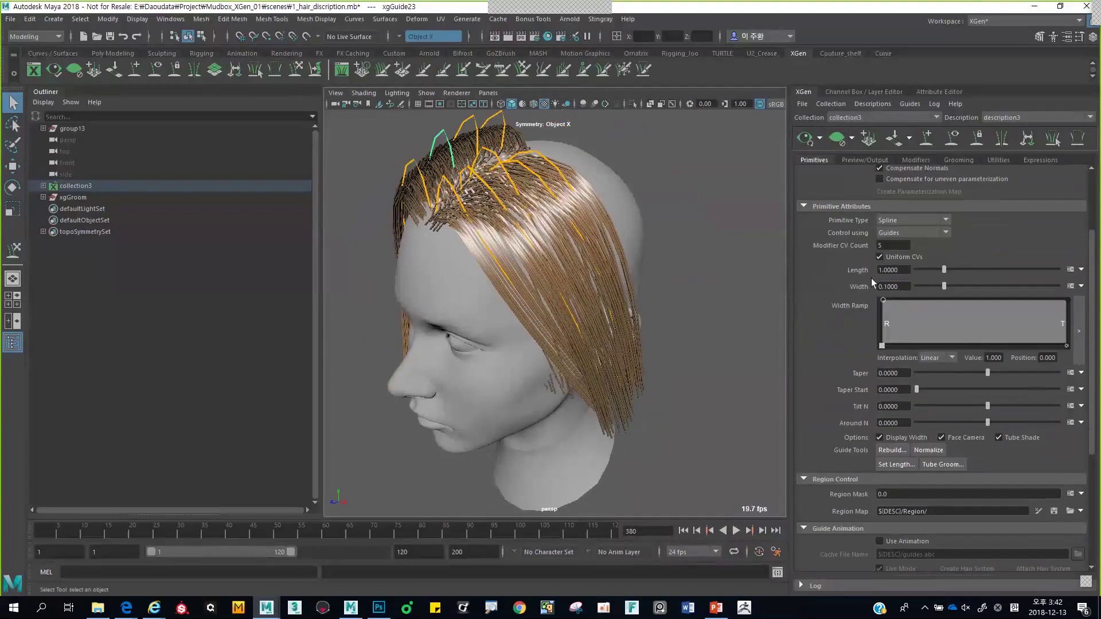
alt+drag(710, 274, 929, 252)
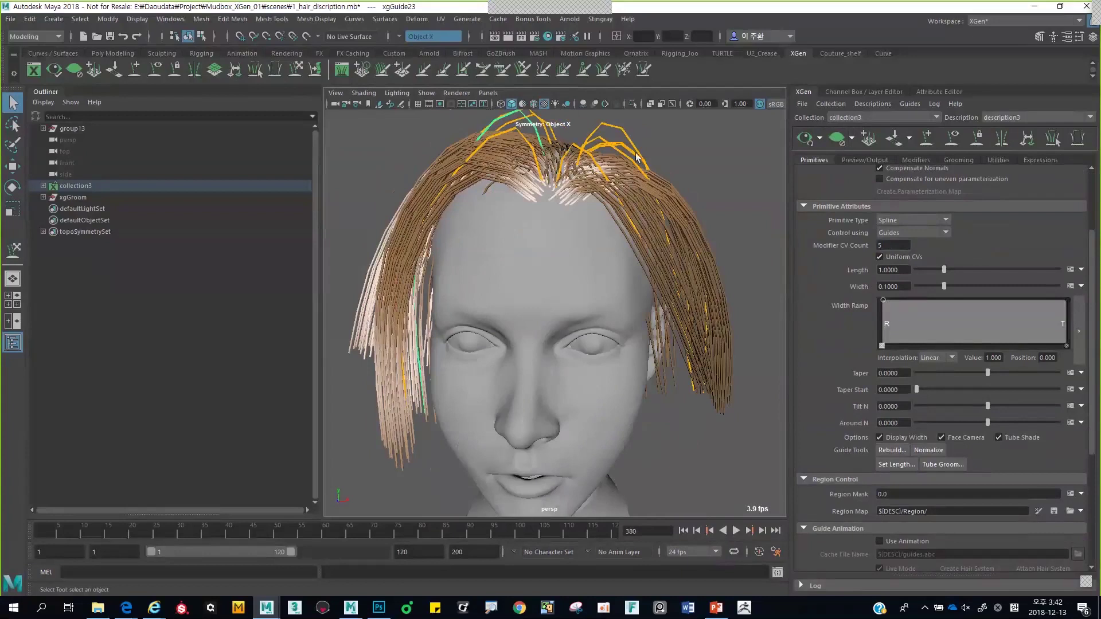
alt+drag(593, 162, 624, 230)
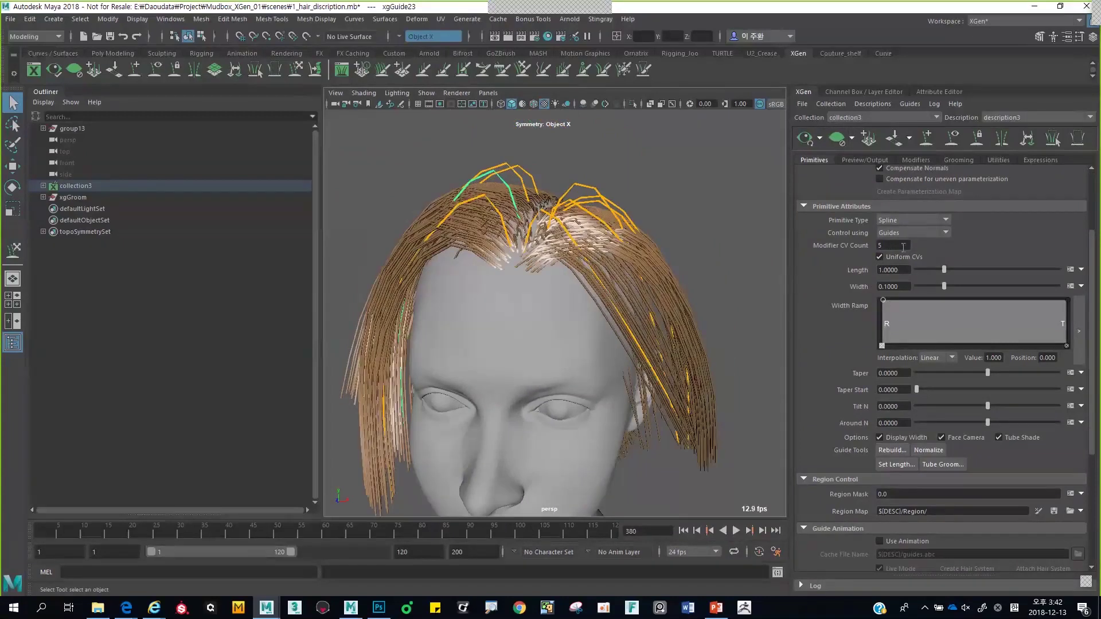
key(Tab)
text(20)
key(Return)
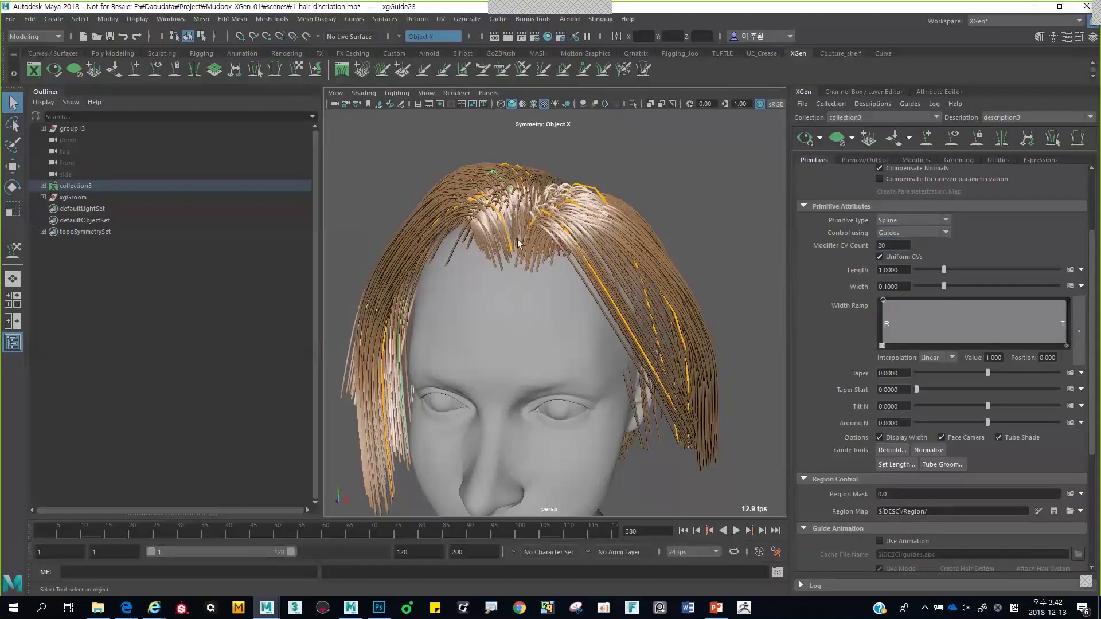
alt+drag(626, 298, 594, 311)
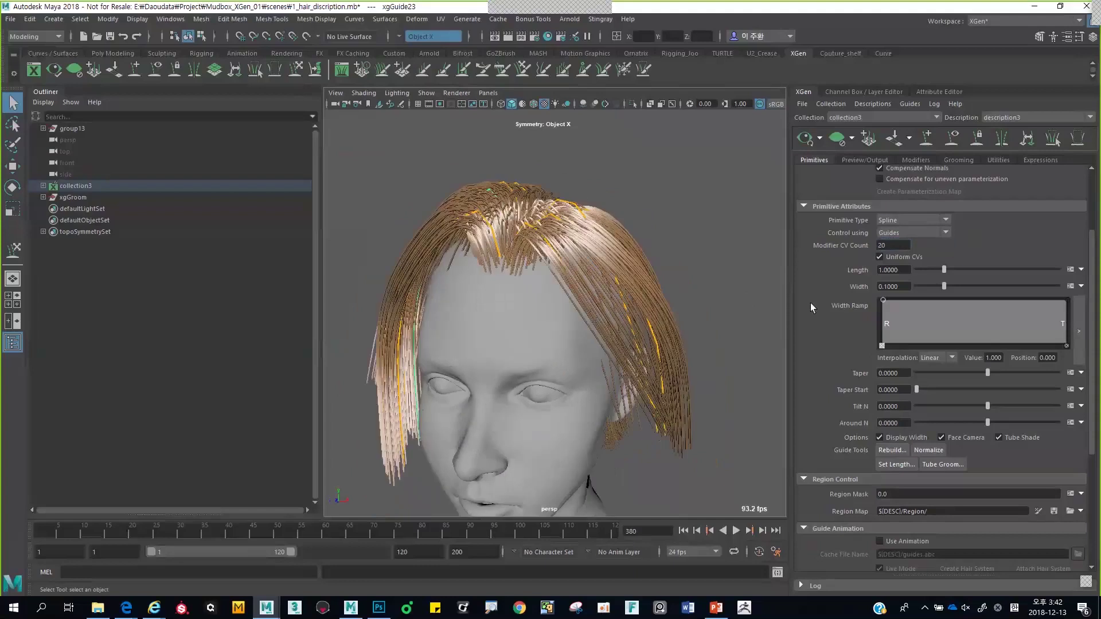
Try a hair length of 1.8 and reset the length to 1.0
scroll(865, 284, down, 2)
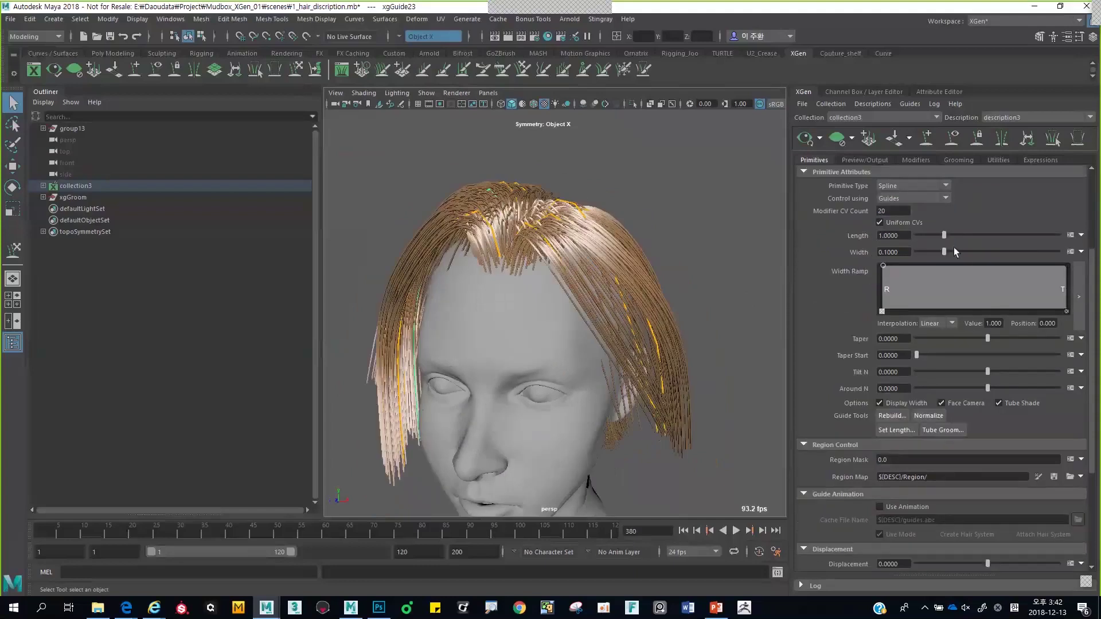
drag(944, 236, 967, 236)
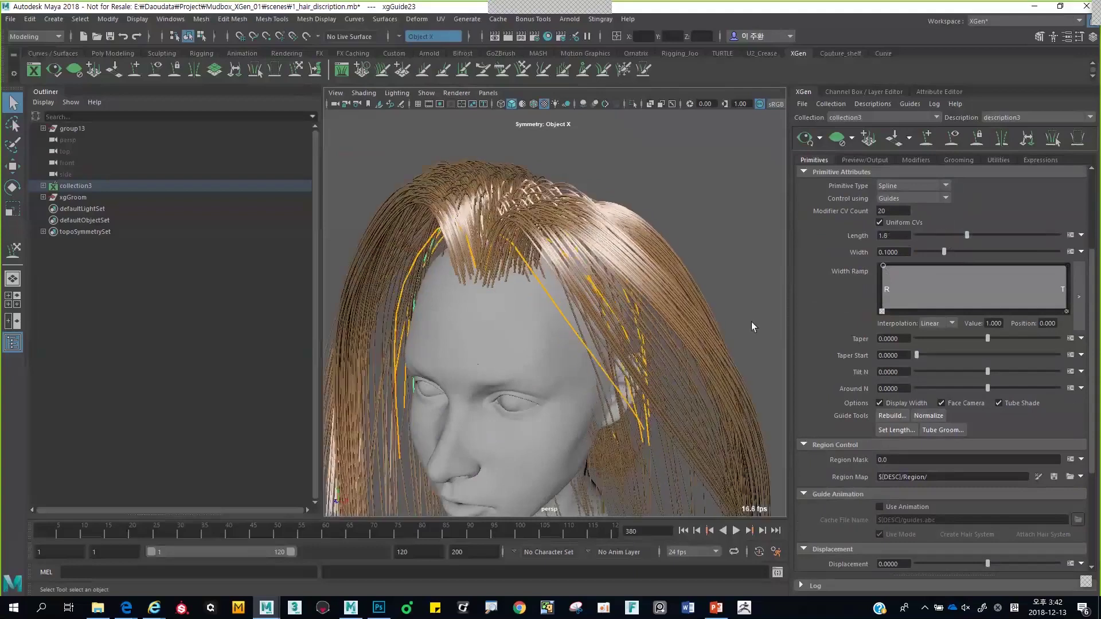
double_click(902, 239)
text(1.0)
key(Return)
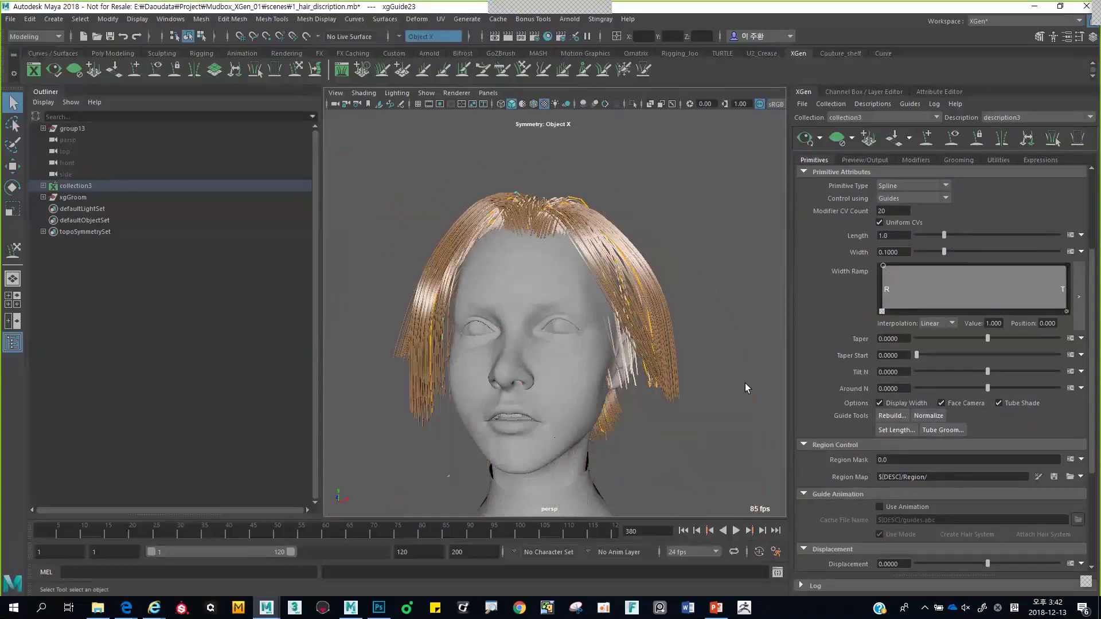
Reduce the hair width to 0.045
scroll(745, 383, up, 2)
drag(944, 255, 928, 256)
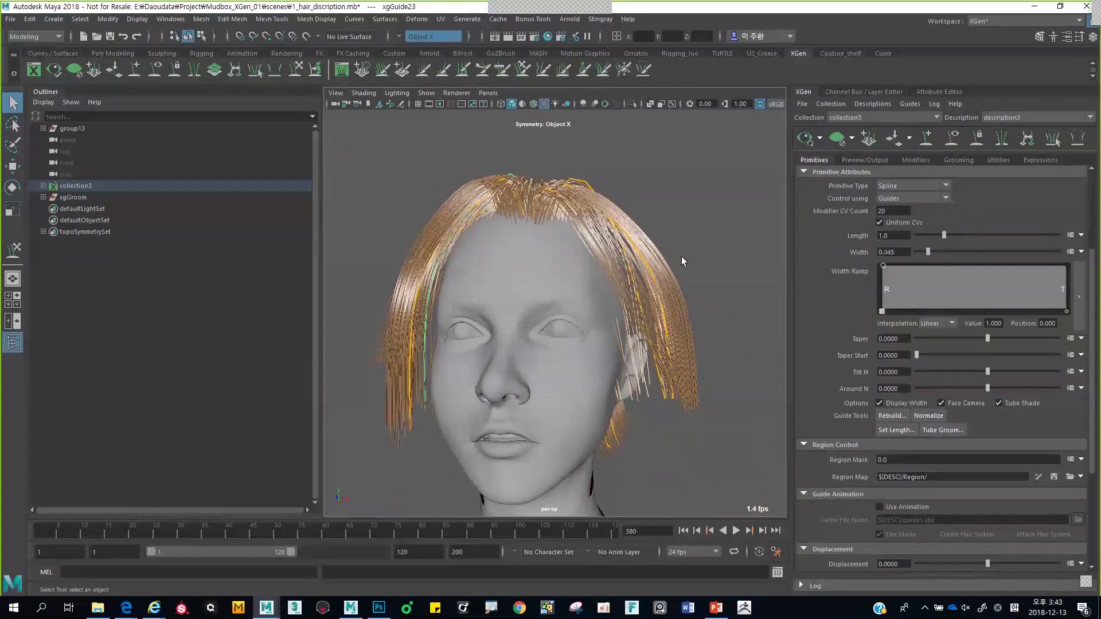
Set the hair width to 0.04 and shape the width ramp with zero-width ends and raised inner points at 0.332 (value 0.724) and 0.842
alt+drag(681, 257, 631, 258)
drag(887, 255, 908, 259)
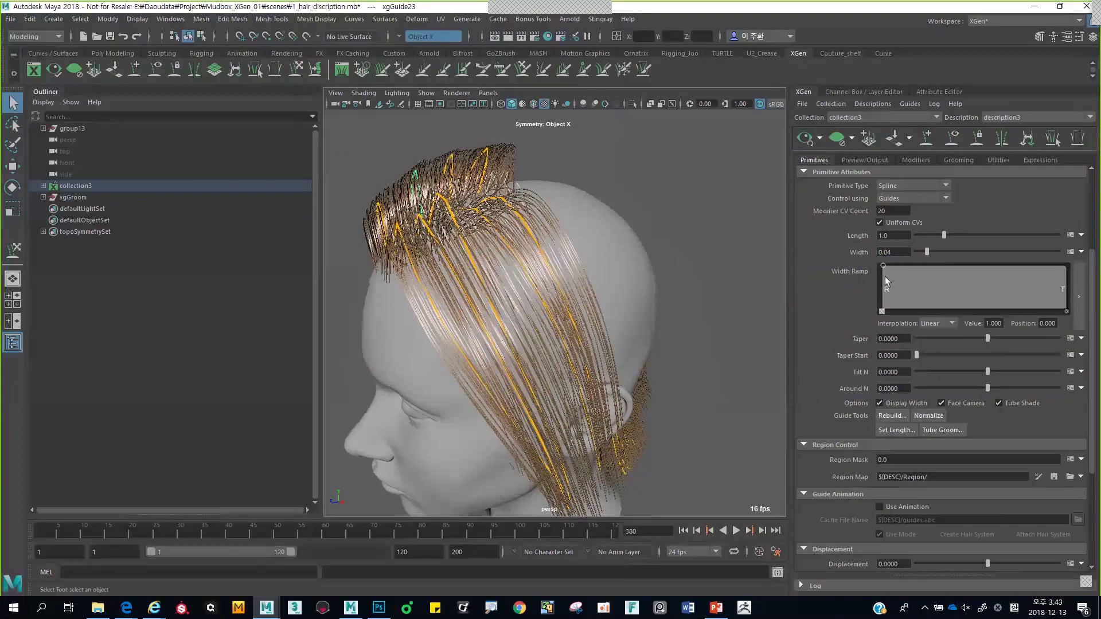
drag(884, 266, 882, 310)
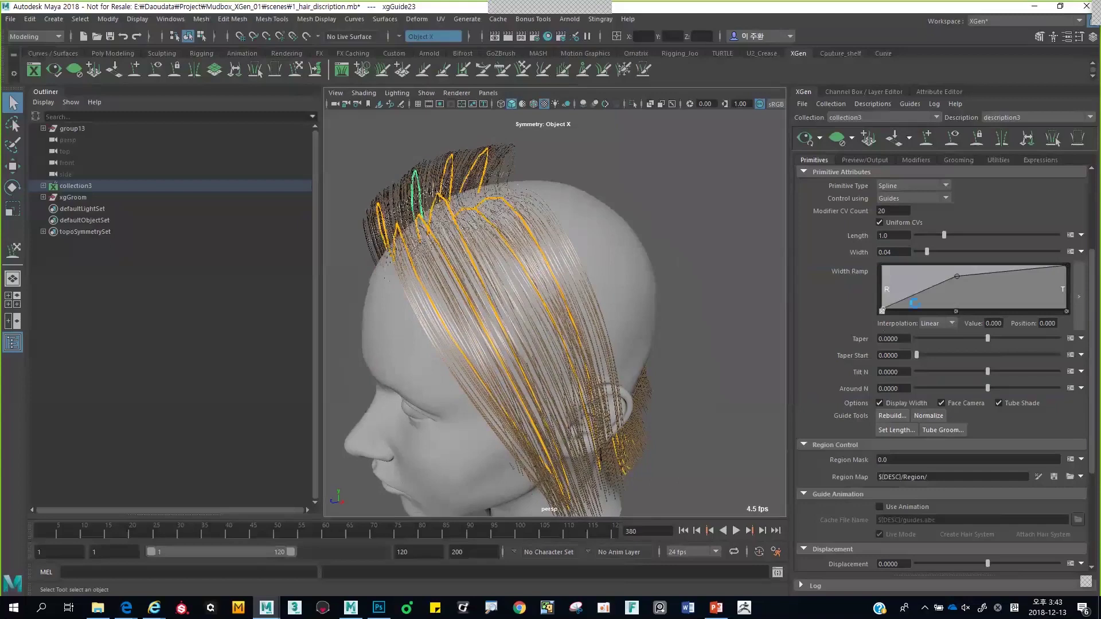
drag(1066, 266, 1068, 312)
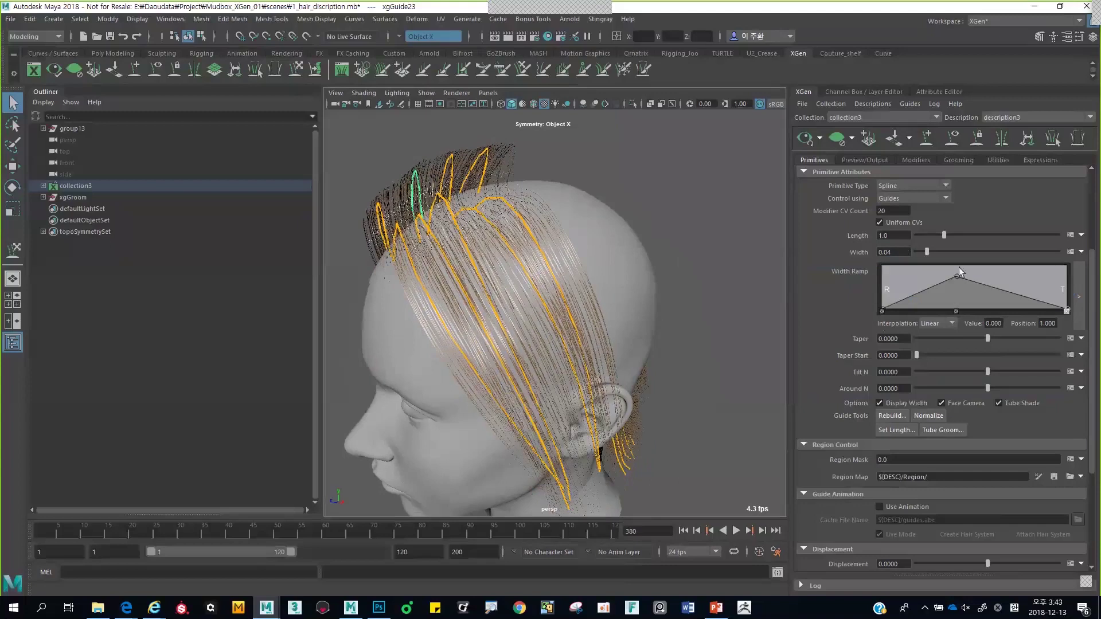
drag(1039, 302, 1039, 281)
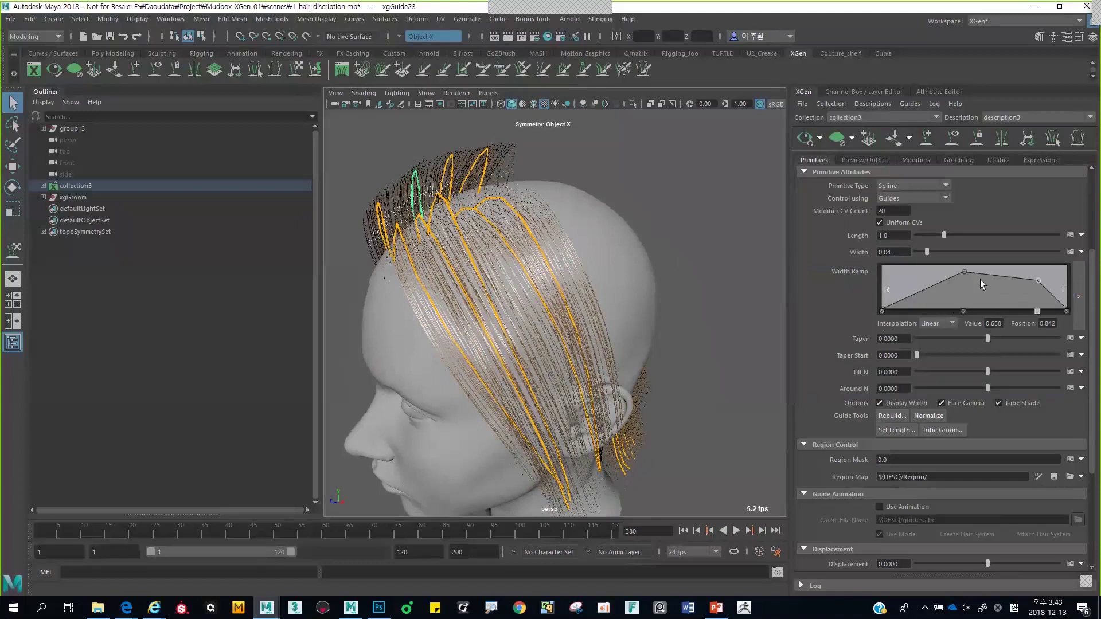
drag(957, 277, 944, 278)
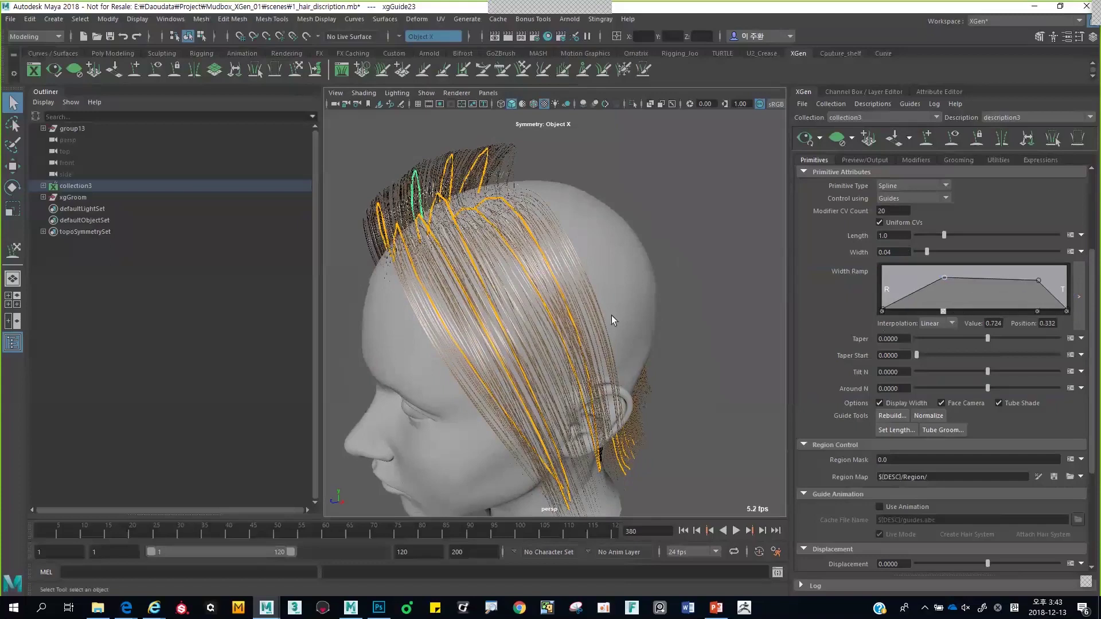
Raise the hair density to 100 for the randomly generated primitives
alt+drag(612, 315, 545, 310)
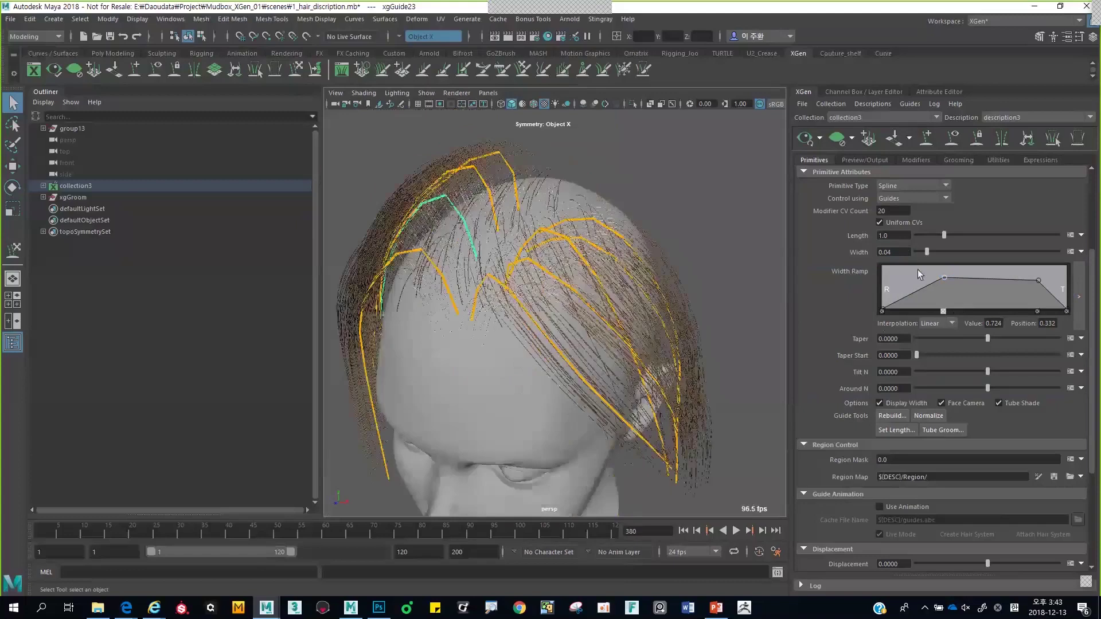
scroll(920, 229, up, 2)
scroll(921, 230, up, 2)
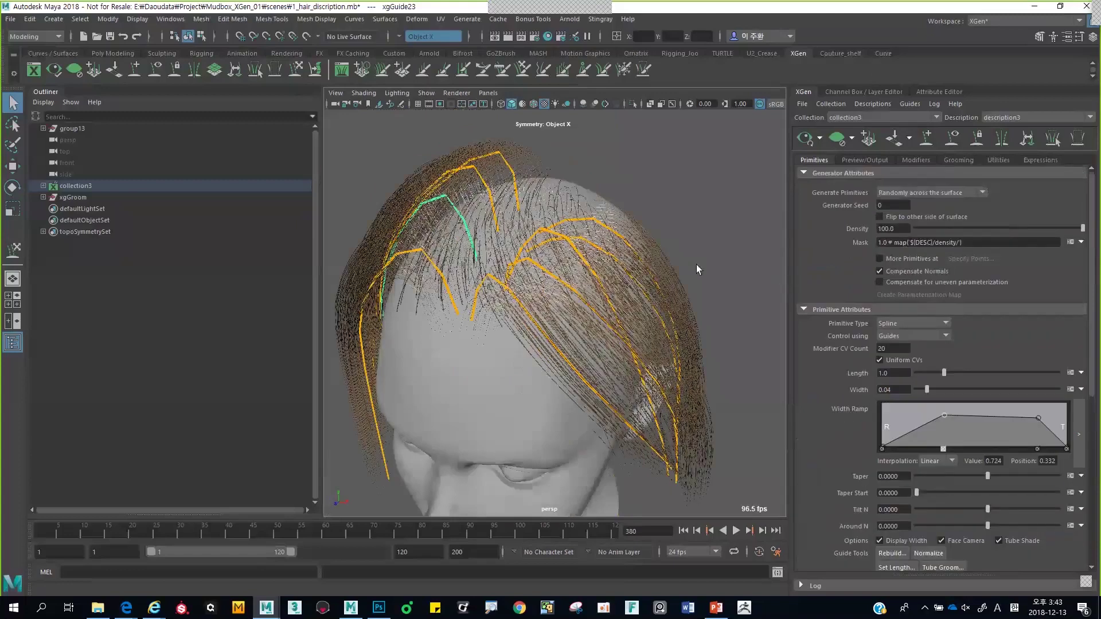
alt+drag(697, 266, 568, 319)
Try a slight change to the hair's Taper value and undo it
scroll(960, 304, down, 3)
scroll(941, 344, down, 1)
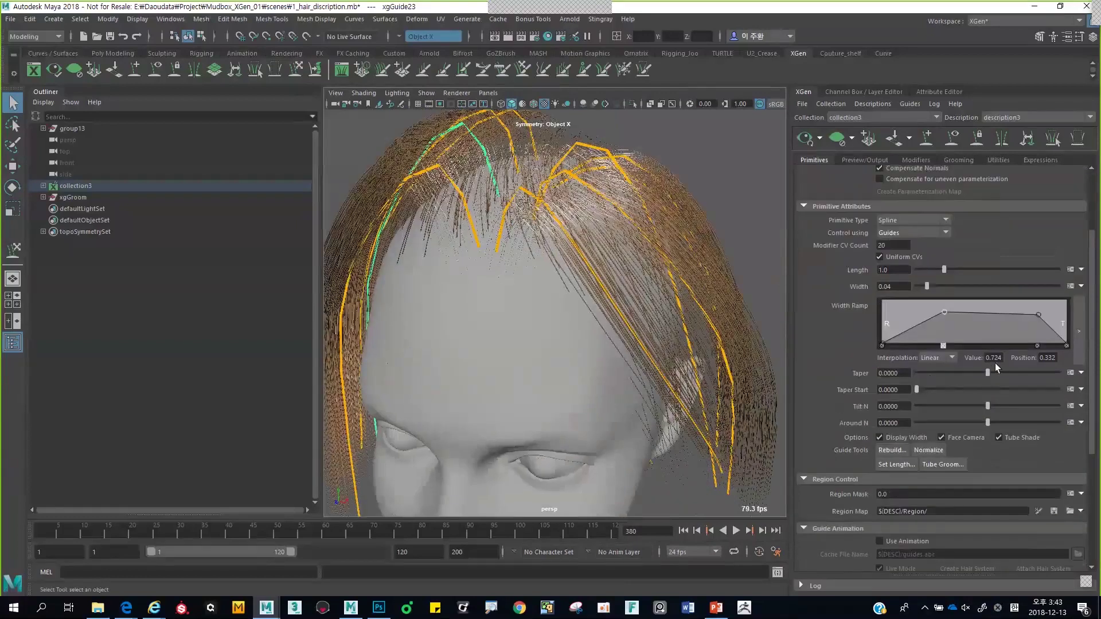
drag(987, 373, 981, 374)
key(ctrl+z)
key(ctrl+z)
Collapse the Guide Animation and Displacement sections of the primitive settings
scroll(918, 281, down, 3)
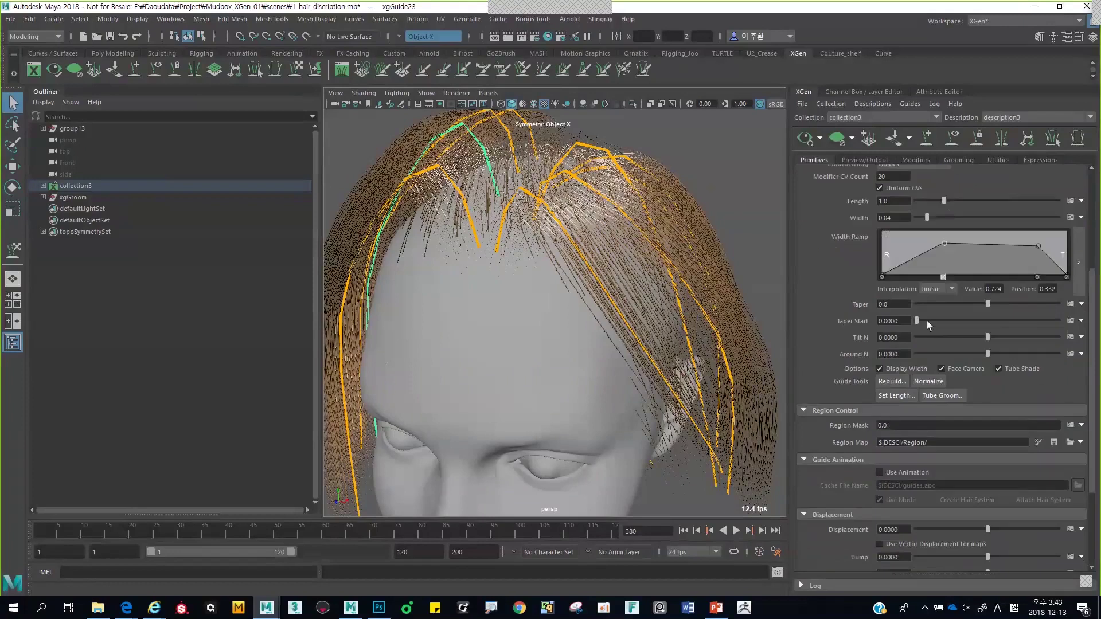
scroll(955, 356, down, 3)
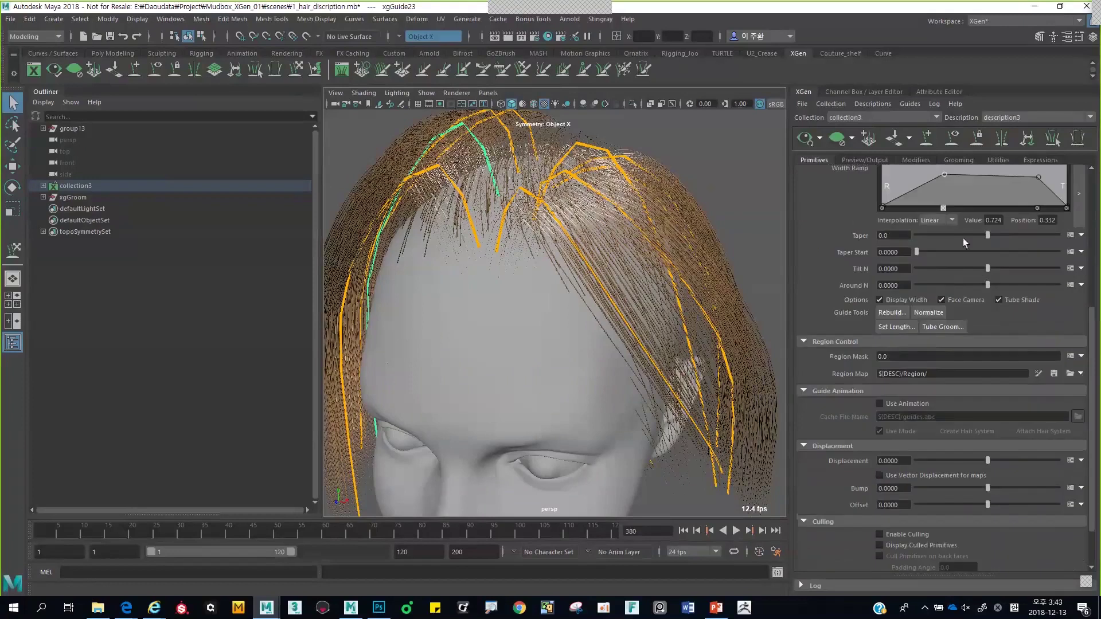
scroll(962, 239, down, 2)
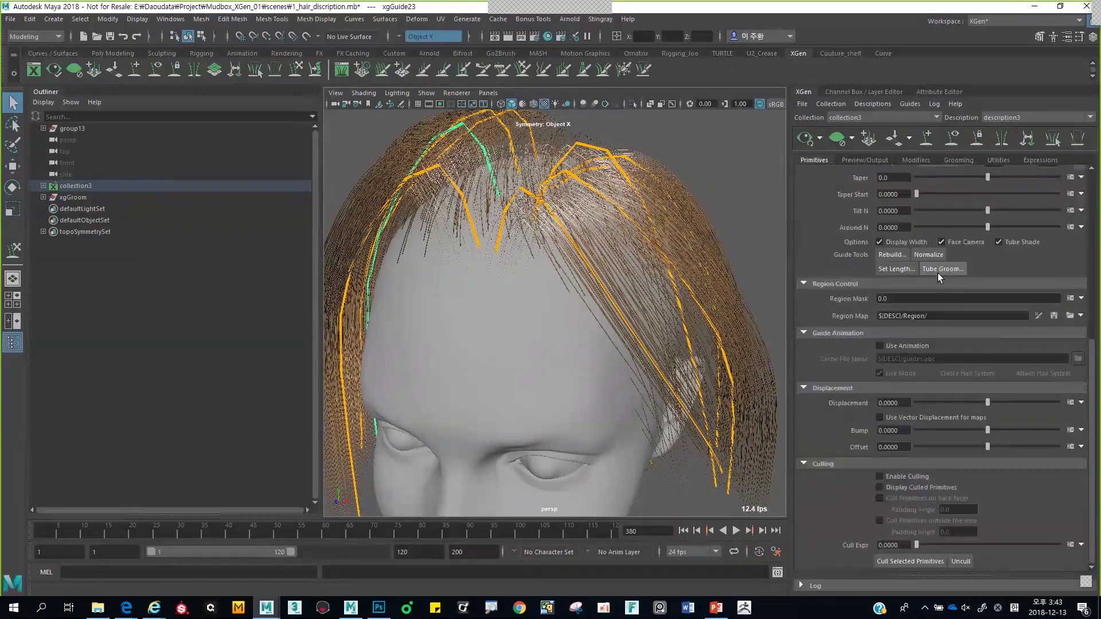
click(804, 333)
click(804, 389)
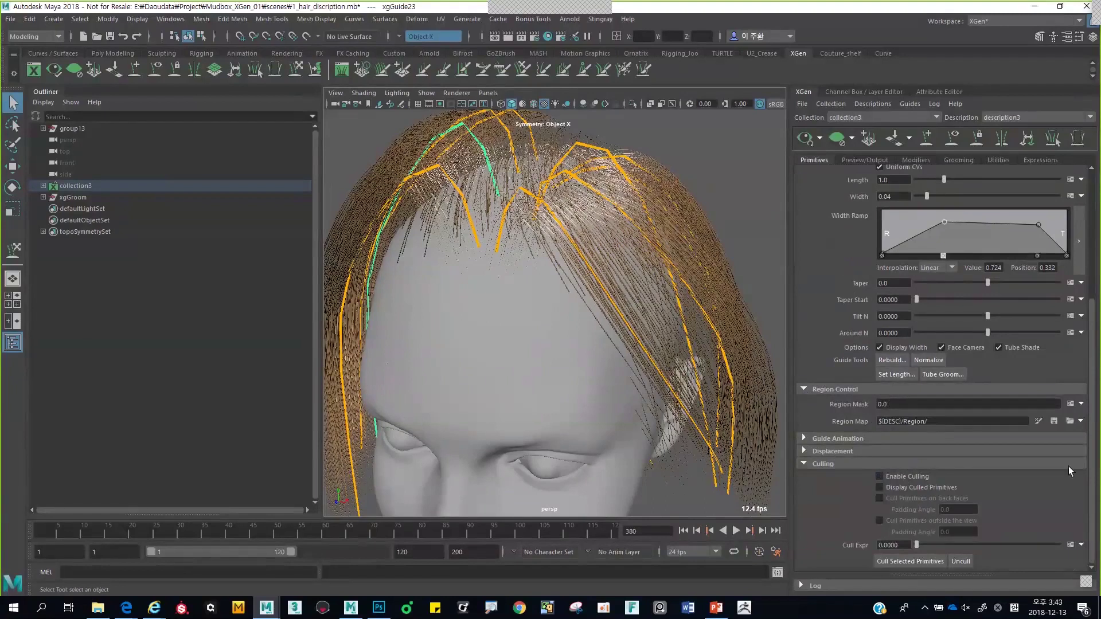
scroll(1032, 361, up, 5)
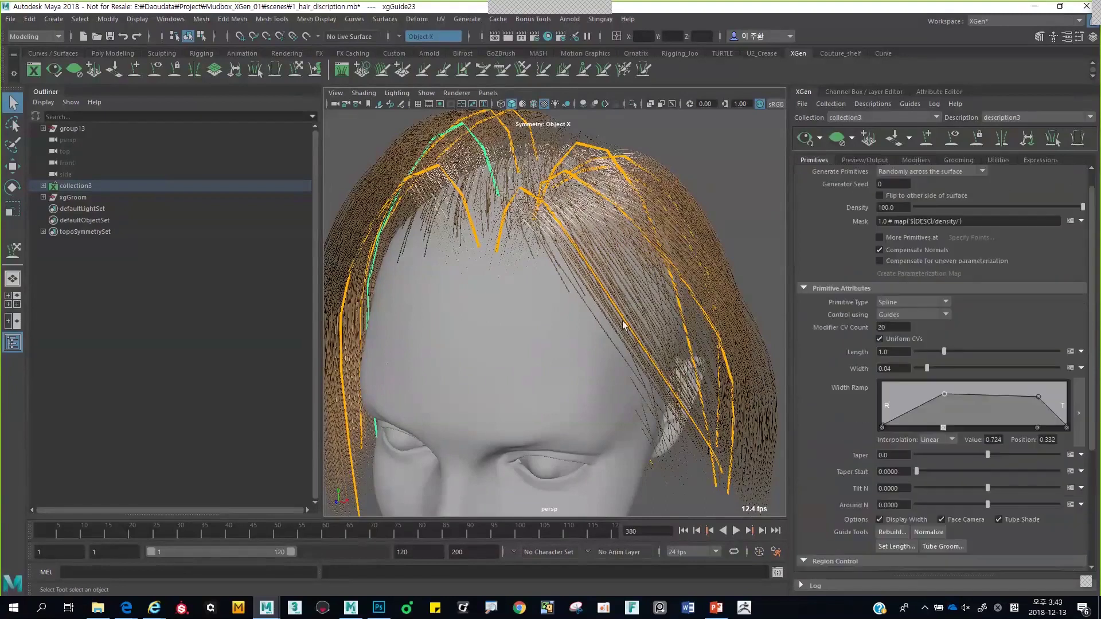
Clear the hair preview and select the Hair_CAP scalp mesh beneath the guides
alt+drag(623, 325, 569, 316)
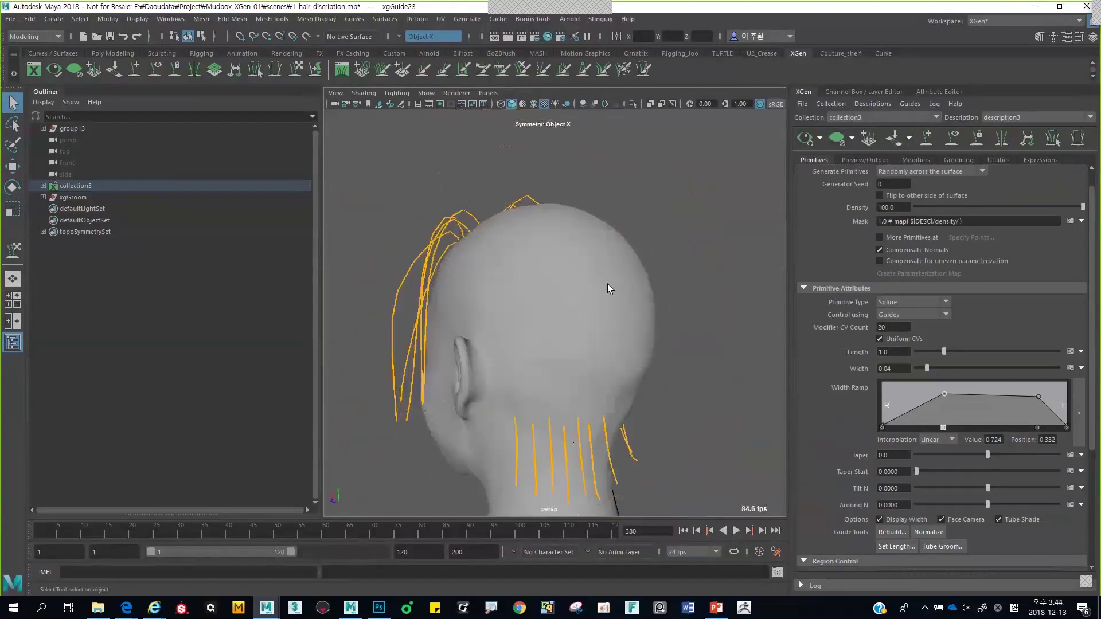
alt+drag(608, 284, 613, 324)
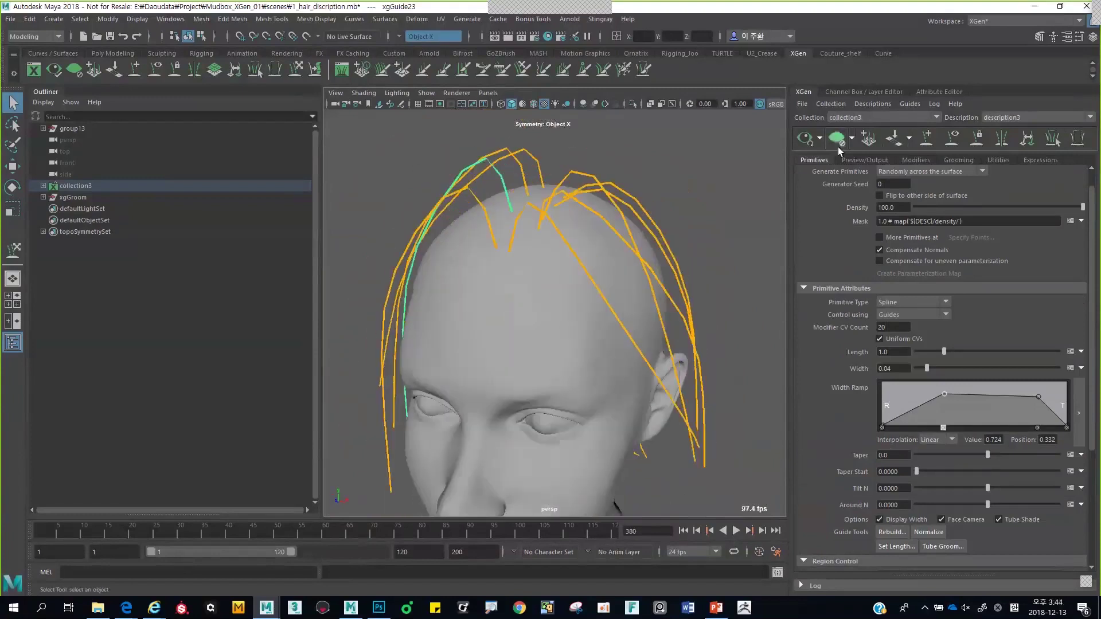
alt+drag(676, 218, 599, 261)
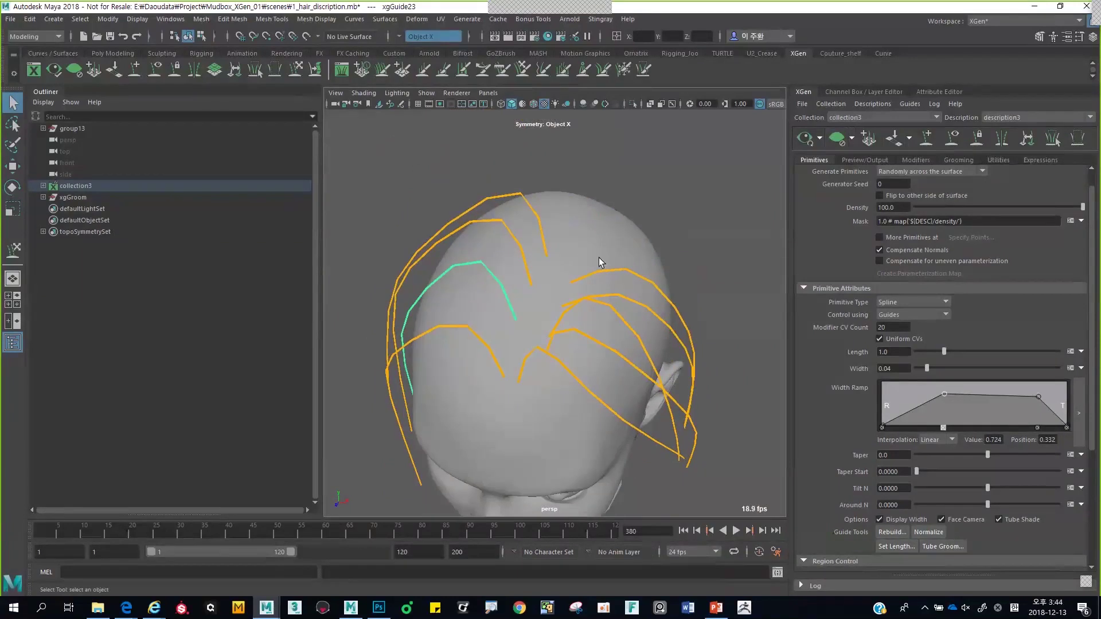
click(598, 258)
scroll(955, 256, up, 1)
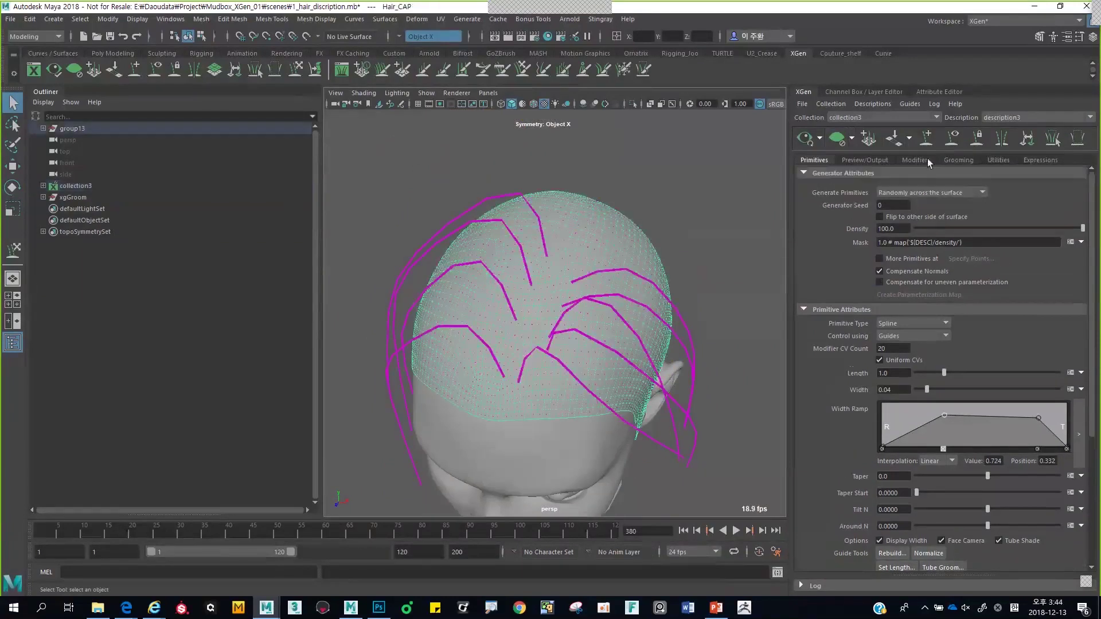
Create a paint map named mask for the generator's Mask attribute, with resolution 30 and a black start color
click(1082, 243)
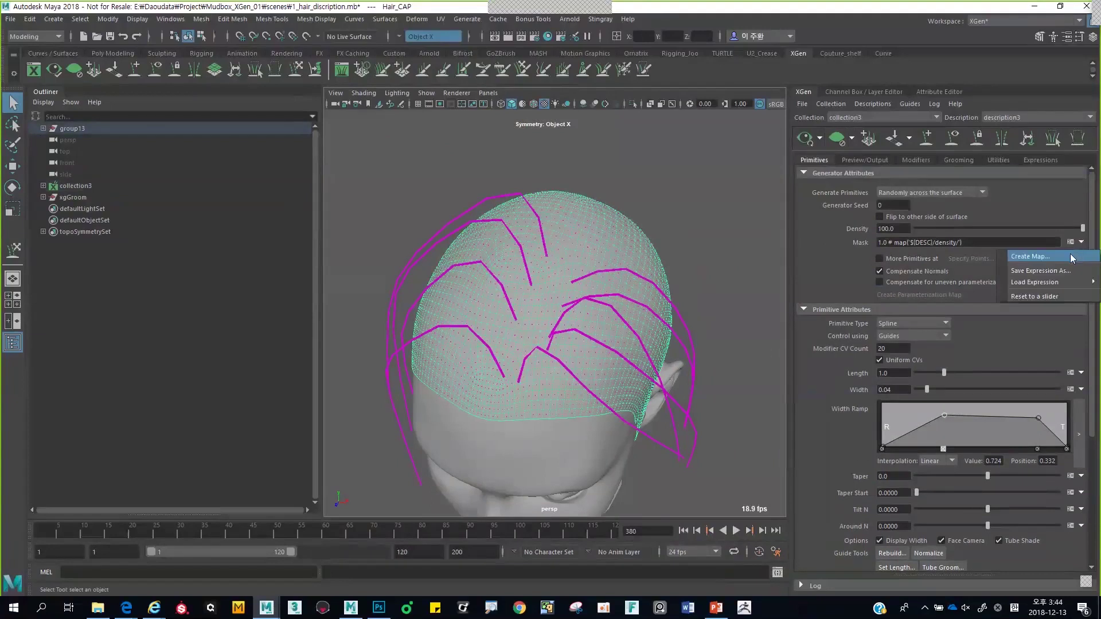
click(1071, 255)
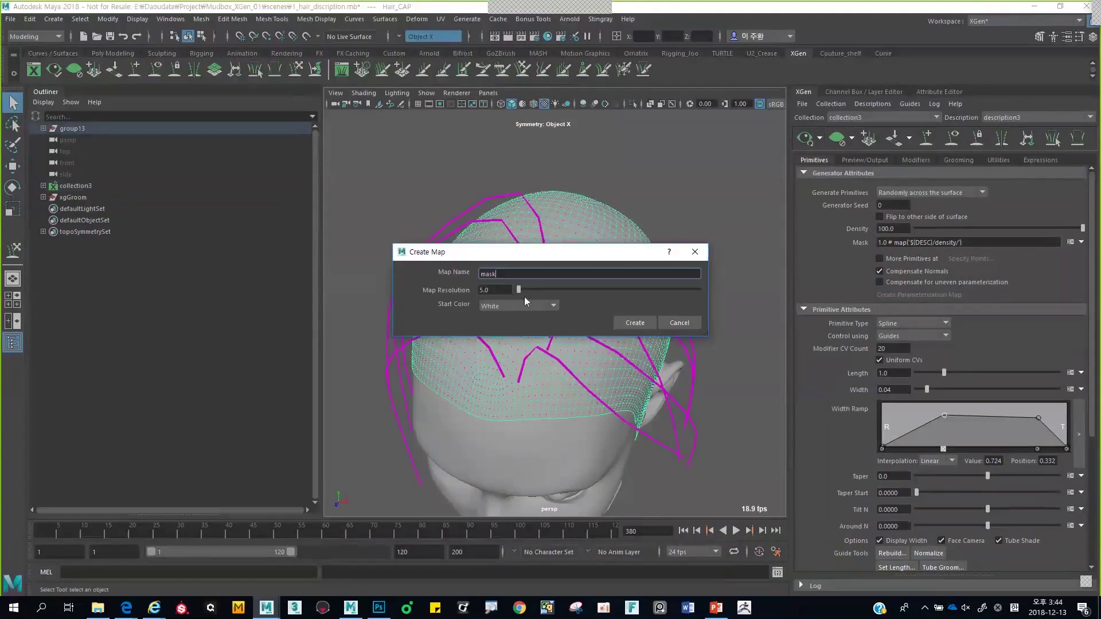
click(482, 290)
double_click(481, 291)
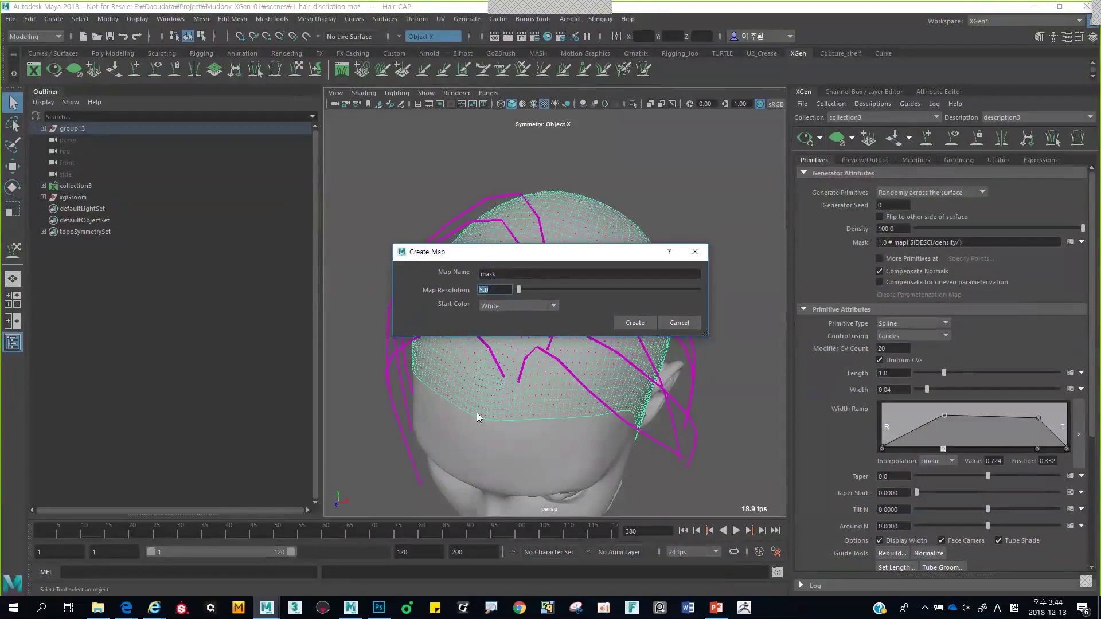
text(30)
click(497, 304)
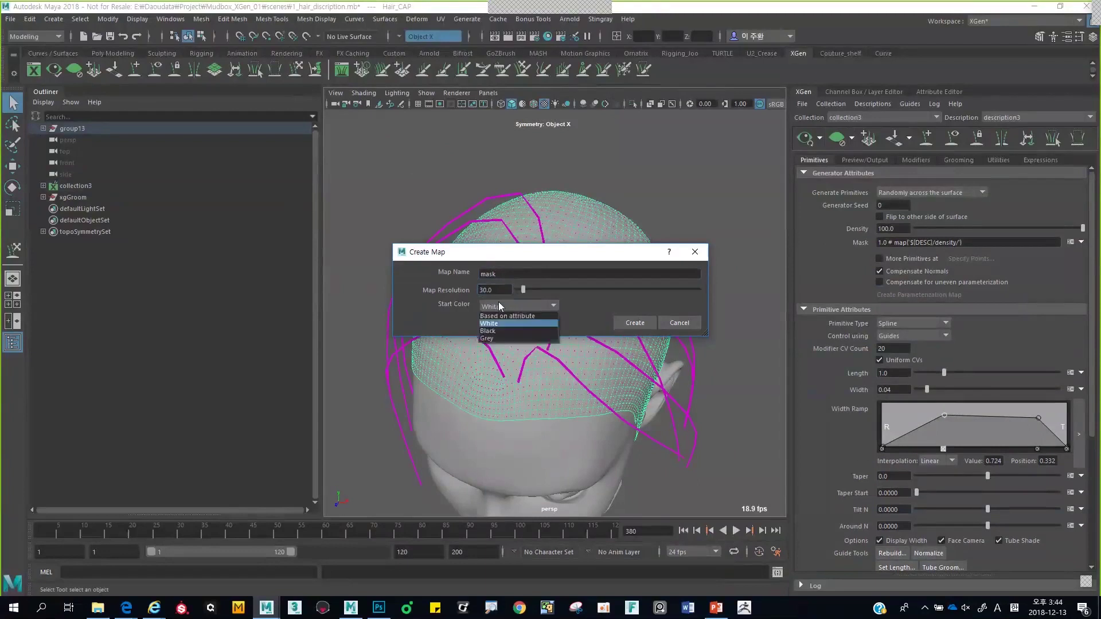
click(506, 331)
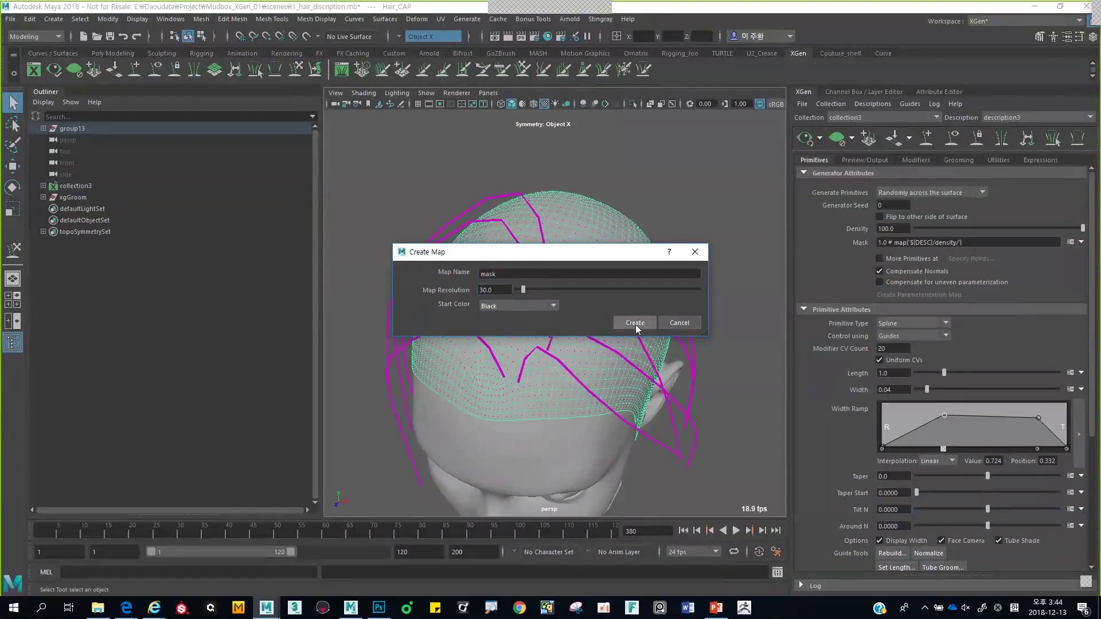
click(635, 324)
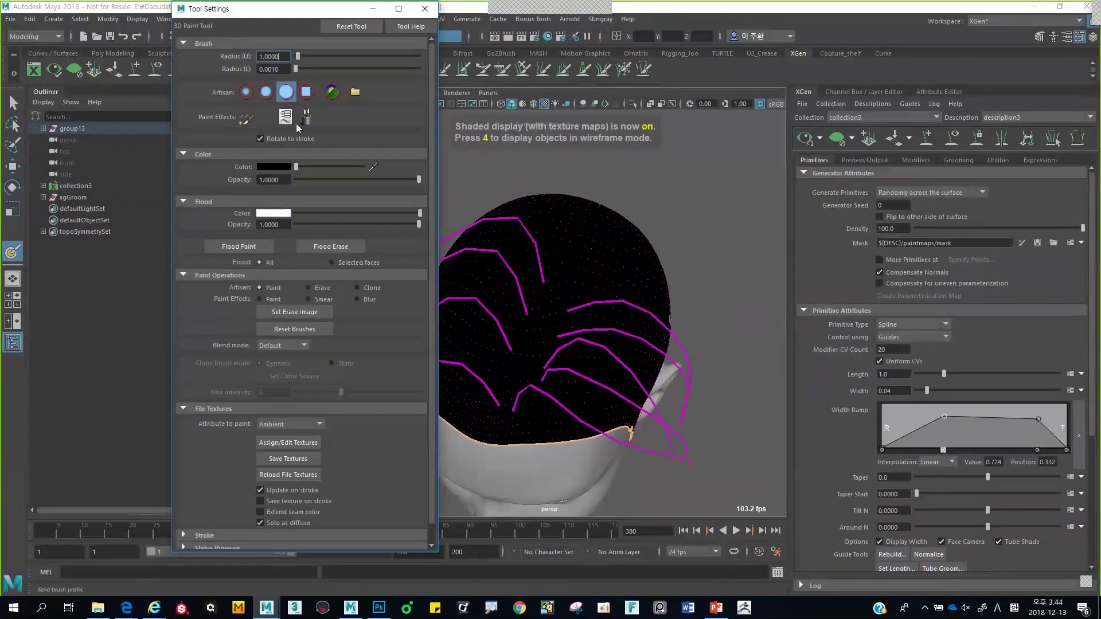
Set the paint color to white and paint a band along the parting between the guides, using a brush radius of about 1.7
click(273, 167)
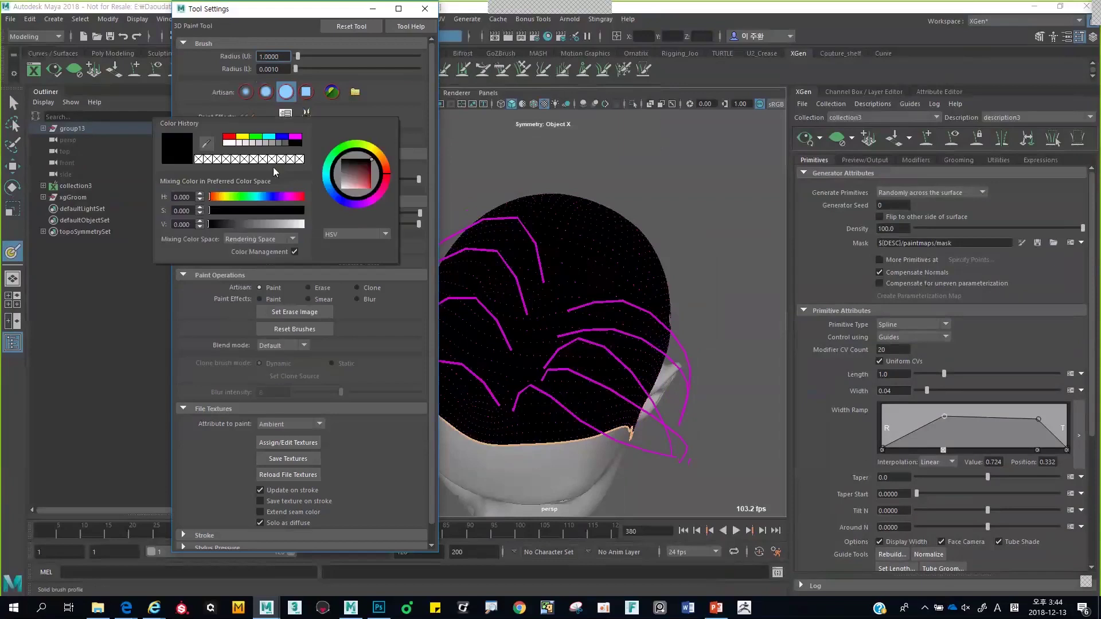
click(237, 145)
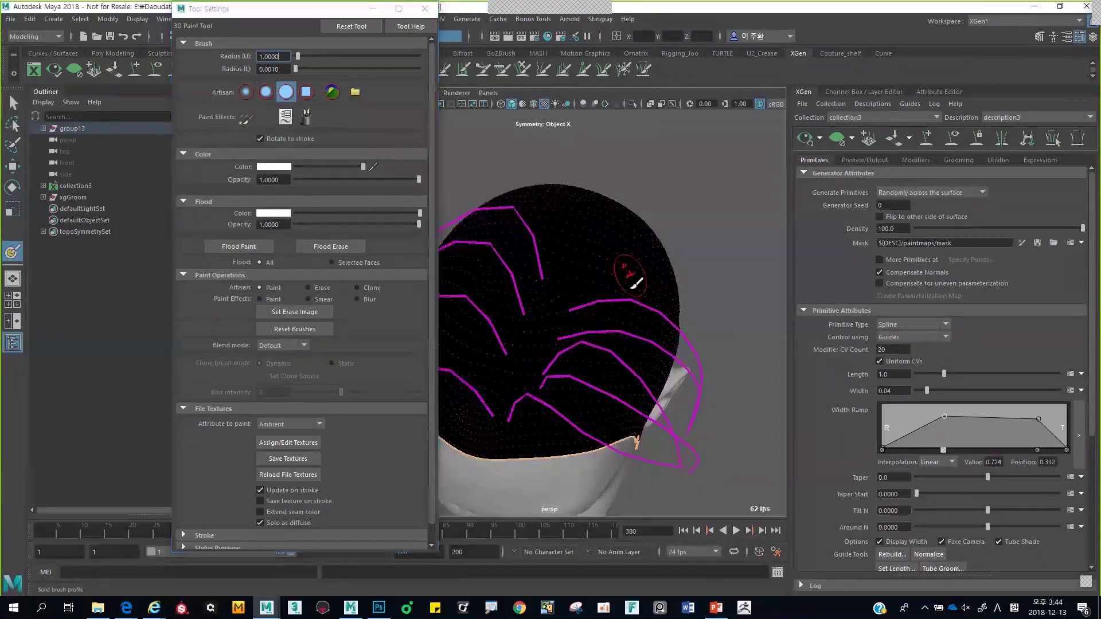
alt+drag(636, 281, 590, 264)
mouse_move(594, 241)
mouse_down()
mouse_move(516, 373)
mouse_move(596, 237)
mouse_move(528, 234)
mouse_up()
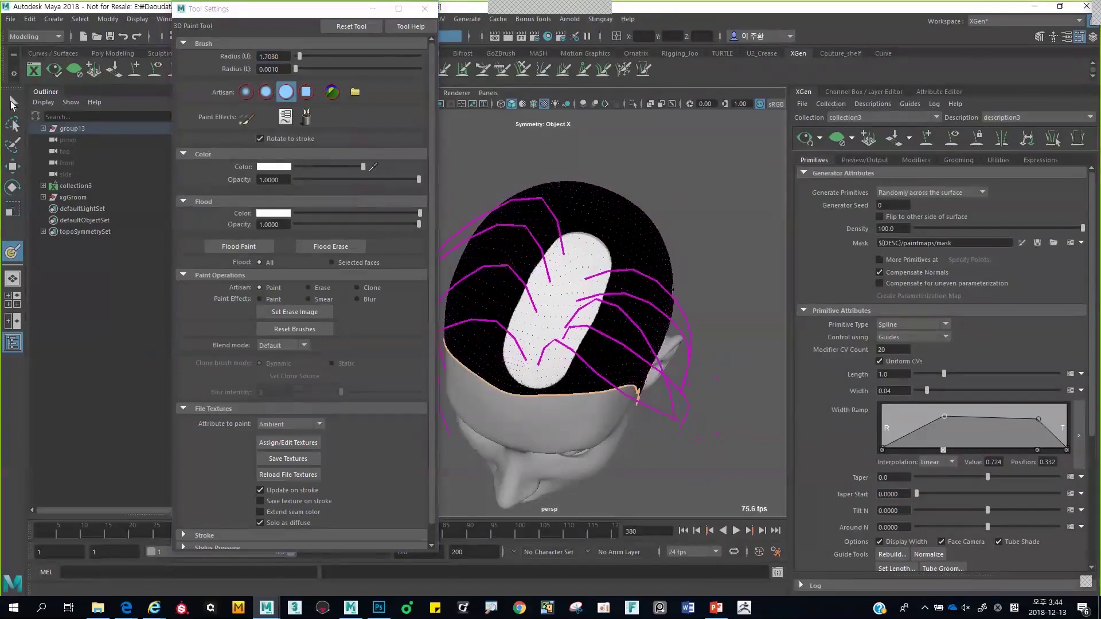
Leave the paint tool, minimize its settings, save the painted mask map and refresh the hair preview
key(q)
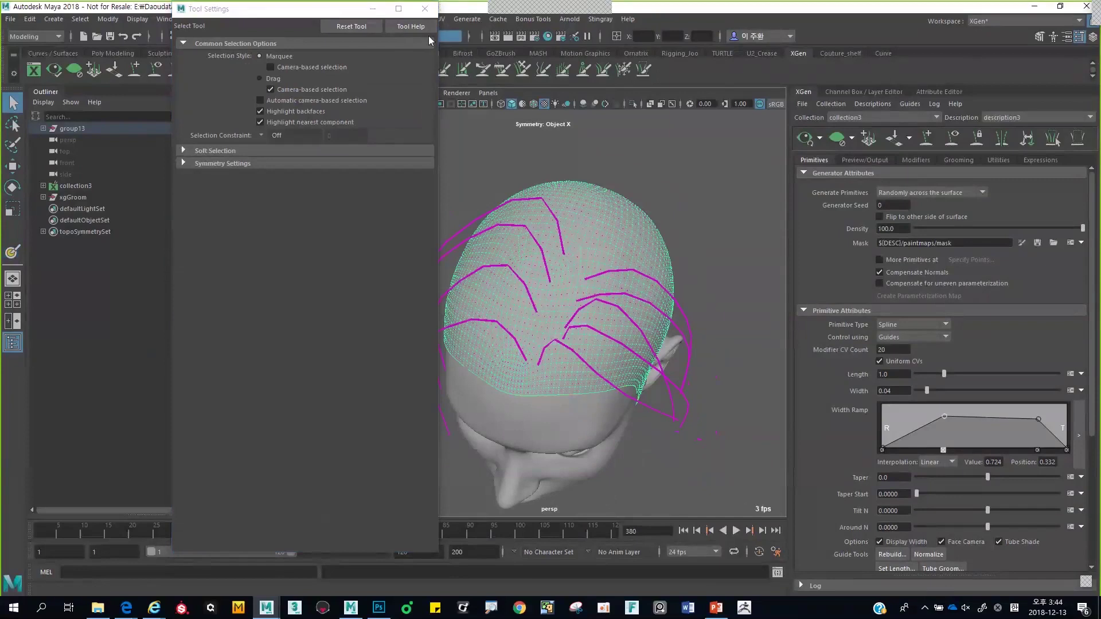
click(373, 8)
alt+right_drag(730, 219, 695, 246)
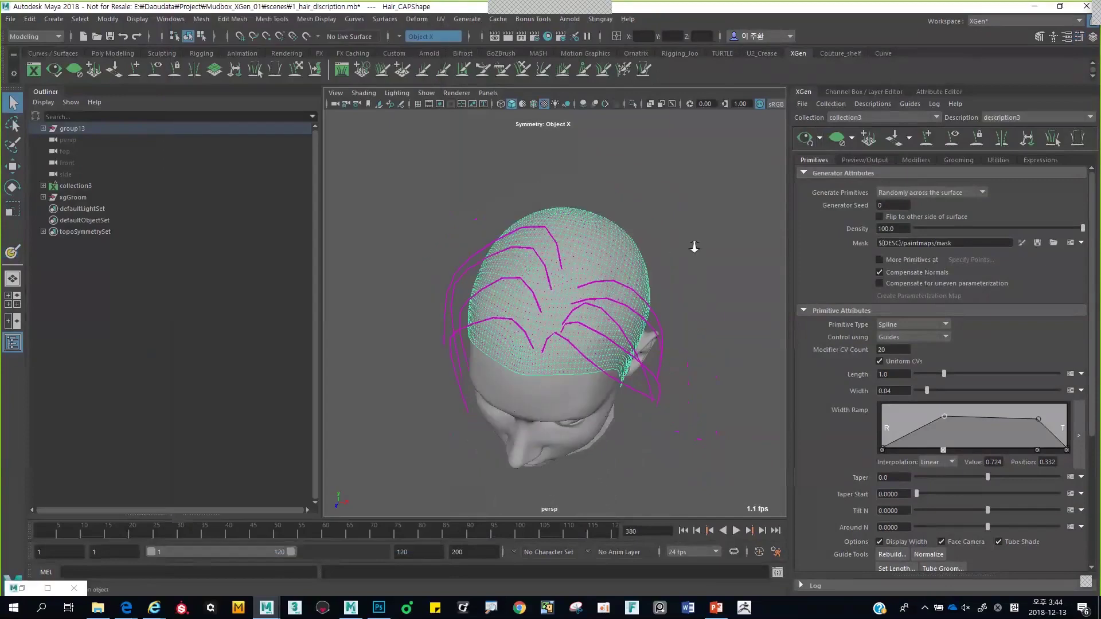
click(1038, 243)
alt+drag(646, 297, 637, 208)
scroll(653, 259, up, 4)
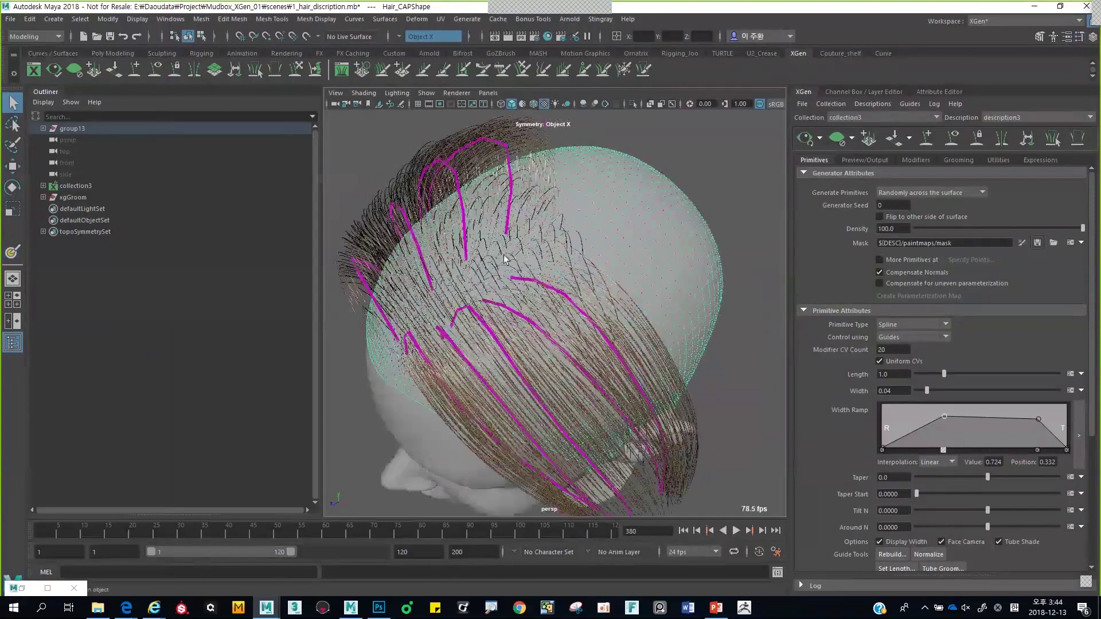
alt+drag(507, 259, 570, 245)
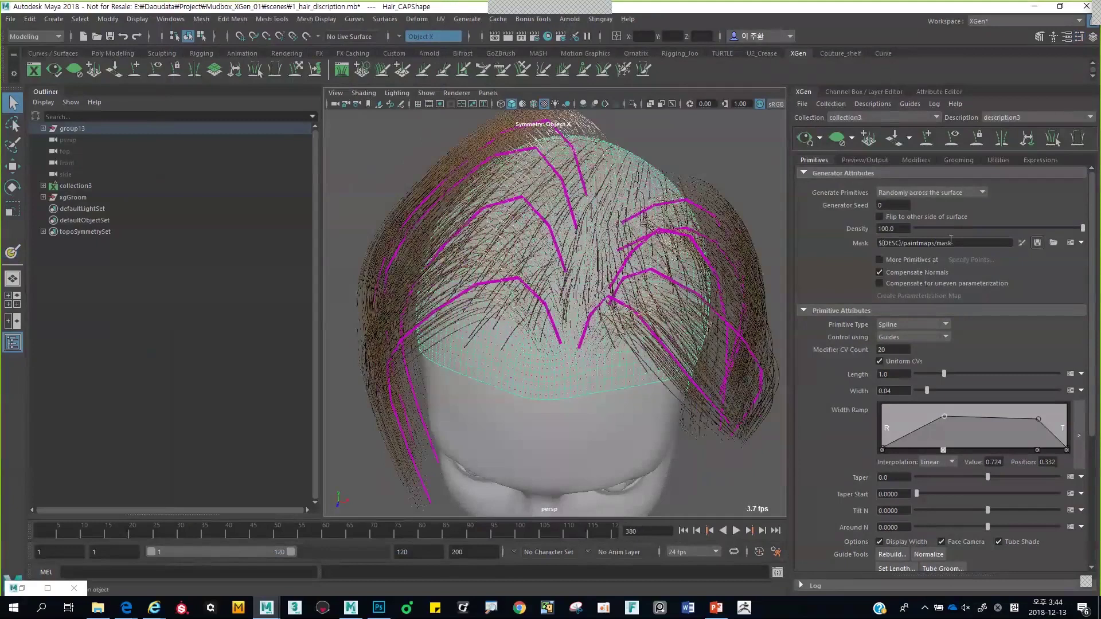
Set the Region Mask value to 1 in the region control settings
alt+drag(580, 364, 544, 367)
scroll(941, 267, down, 3)
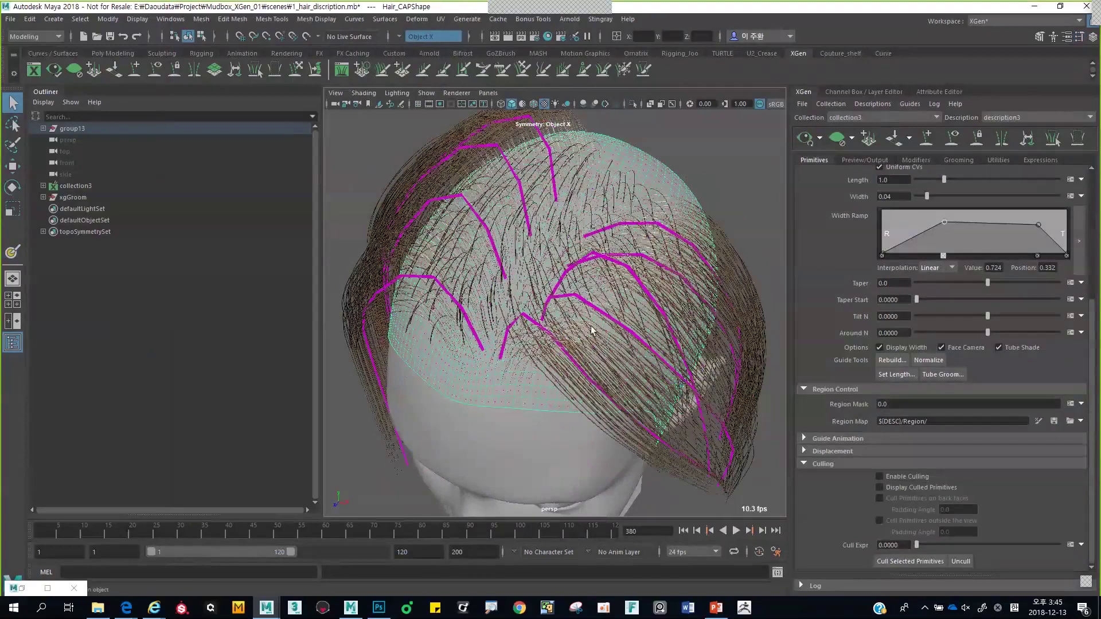
alt+drag(593, 330, 590, 367)
double_click(907, 404)
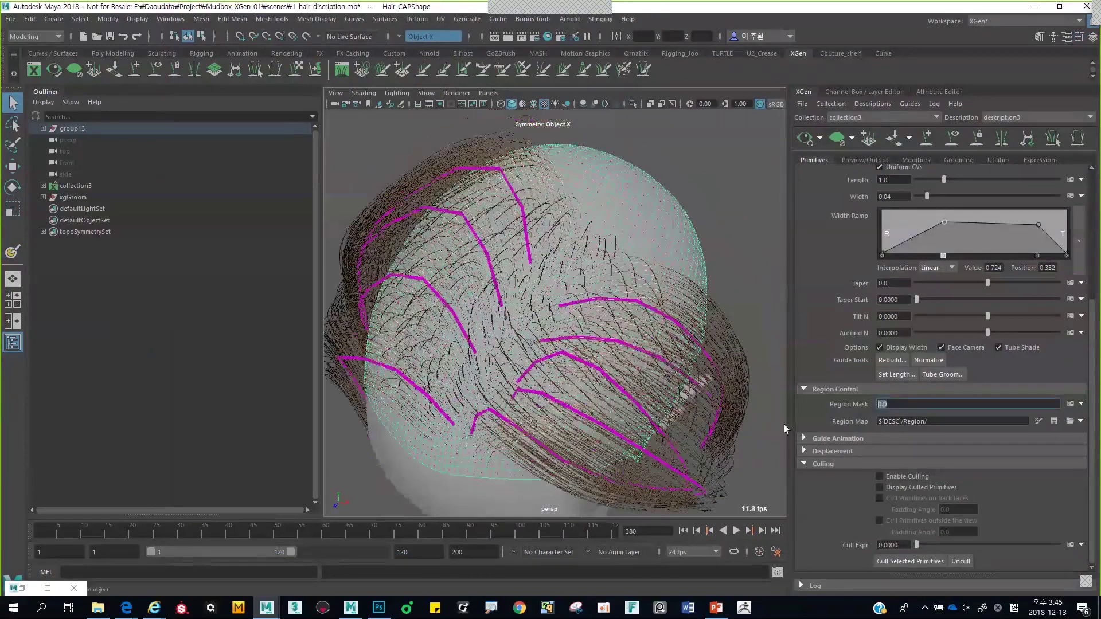
text(1)
key(Return)
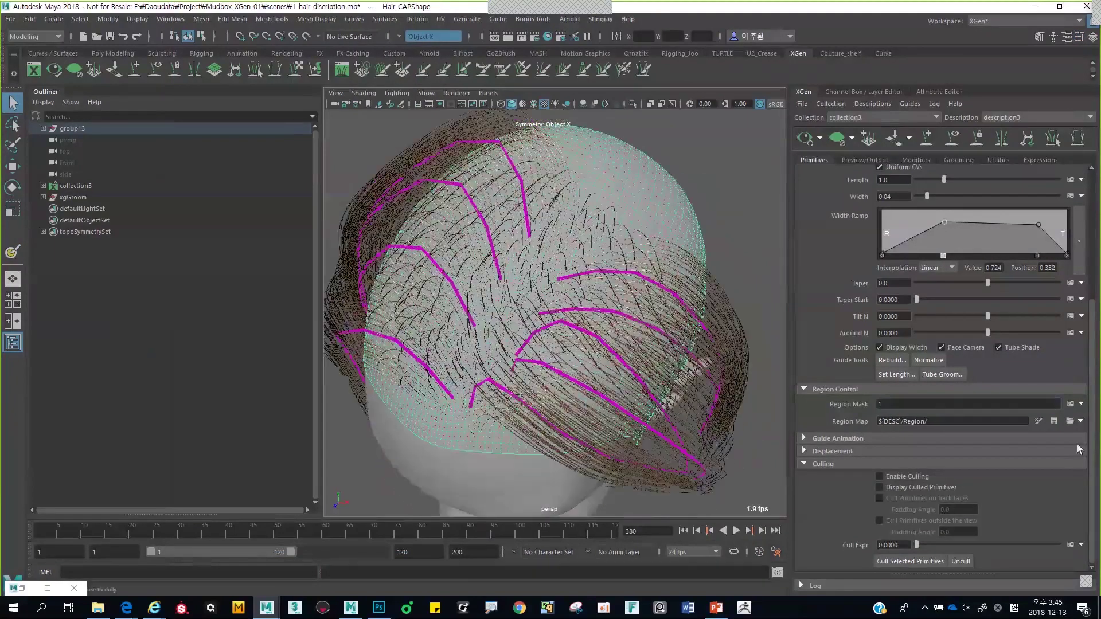
Create a paint map named Region for the Region Map attribute, with resolution 30 and a red start color
click(1081, 421)
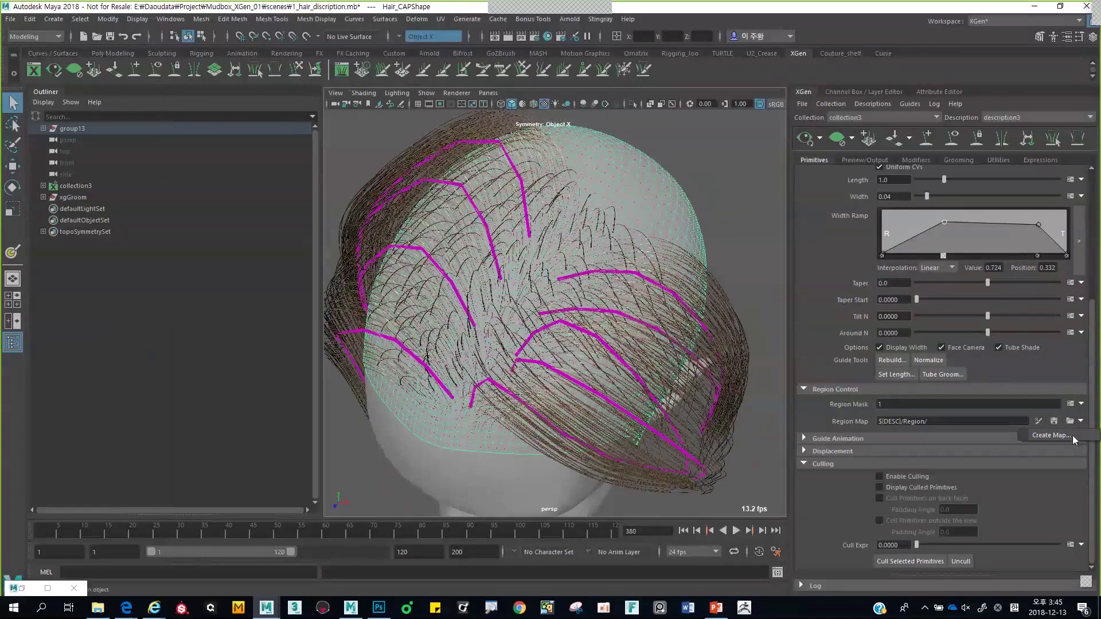
click(1053, 436)
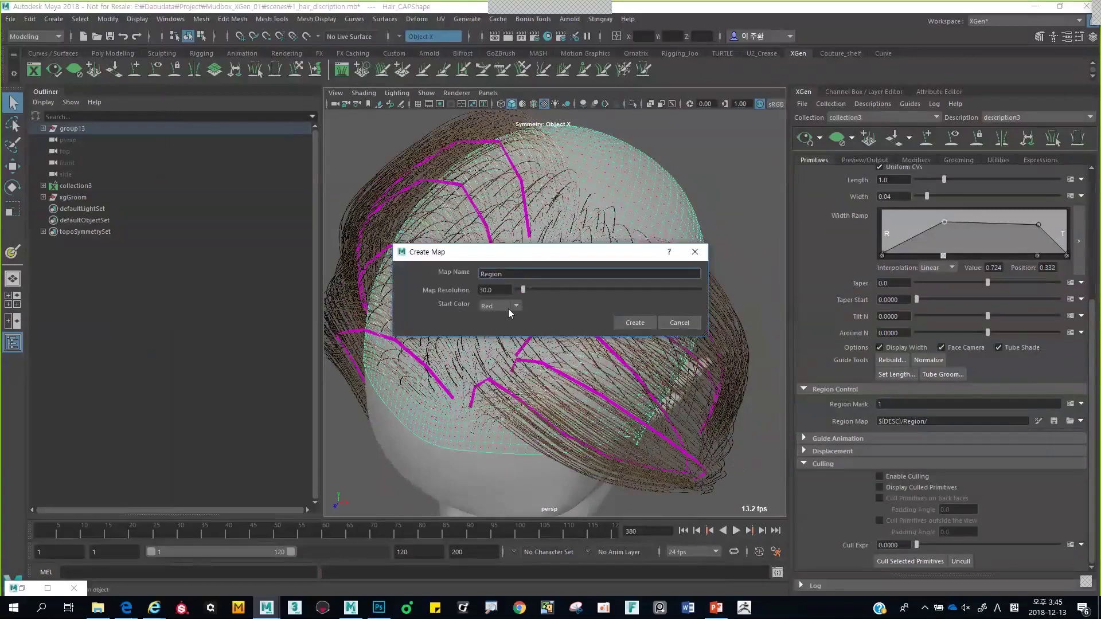
click(634, 323)
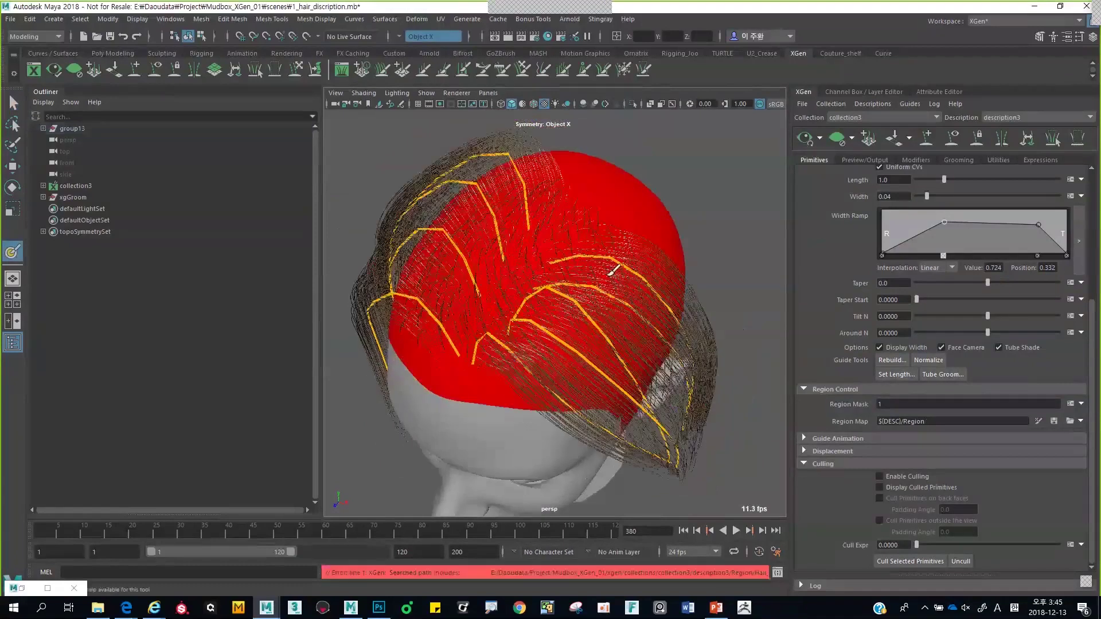
Switch the 3D paint brush to the solid round profile and flood the whole region map with white
double_click(12, 252)
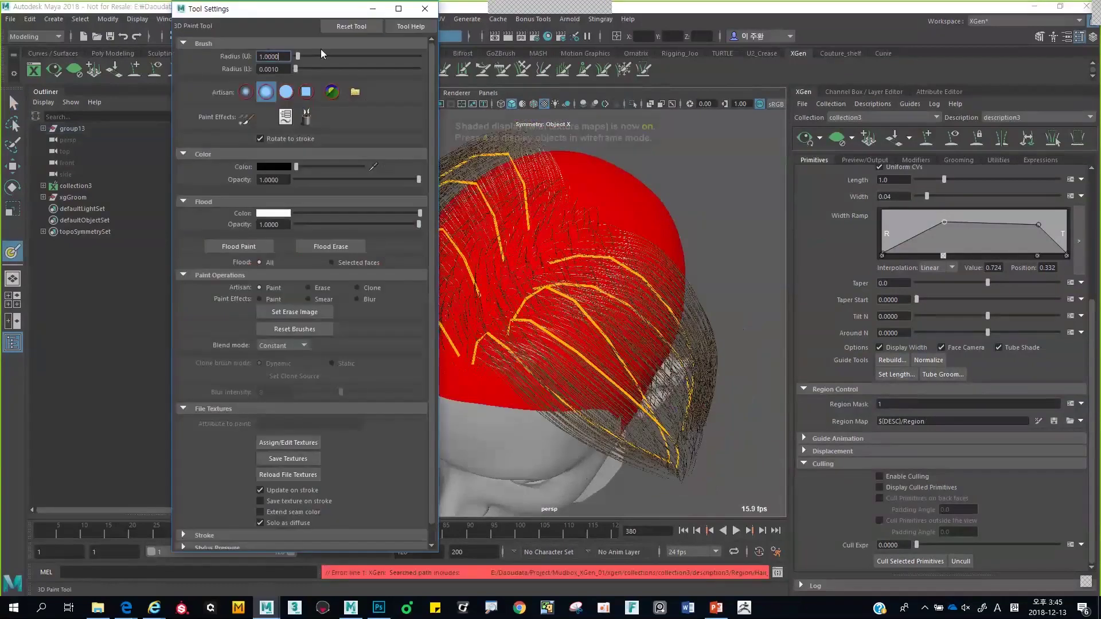
click(286, 92)
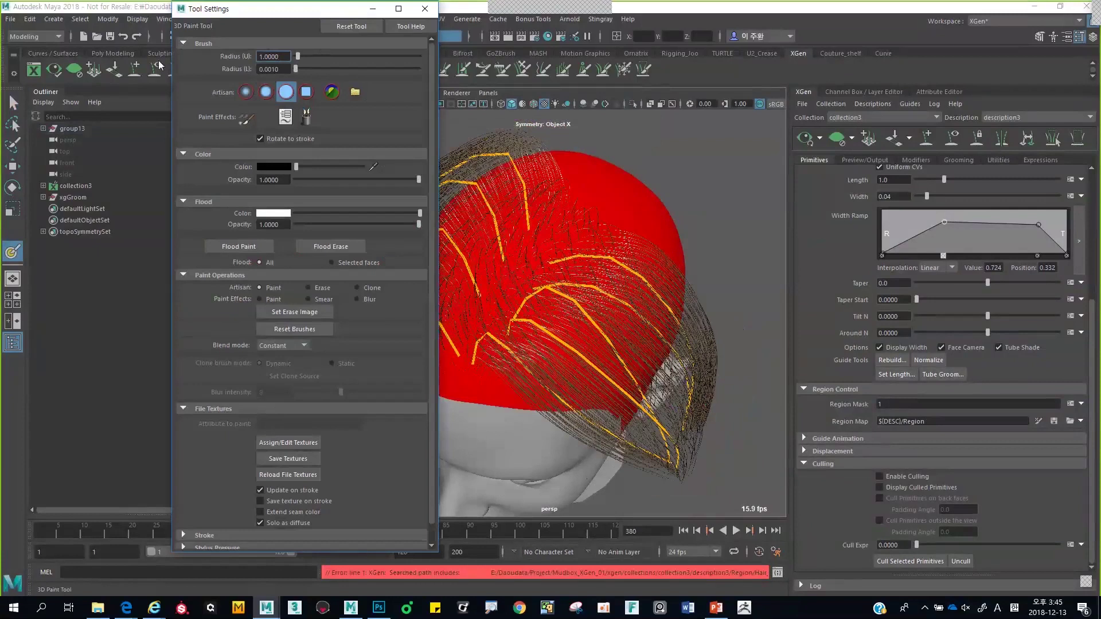
drag(316, 11, 159, 61)
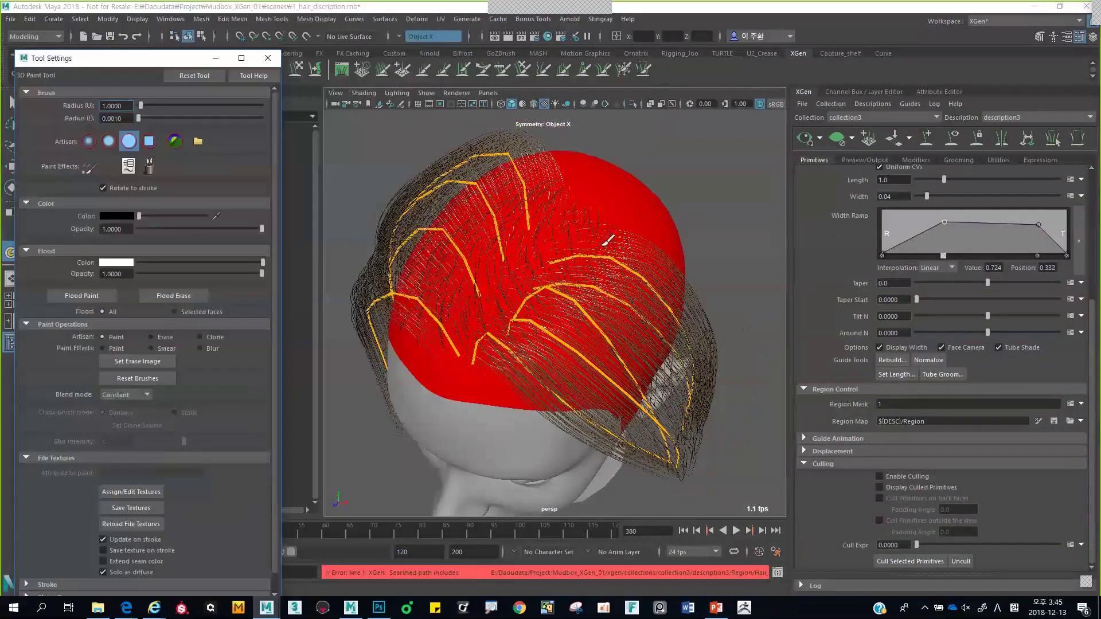
alt+drag(616, 252, 443, 389)
alt+drag(576, 298, 571, 263)
click(96, 297)
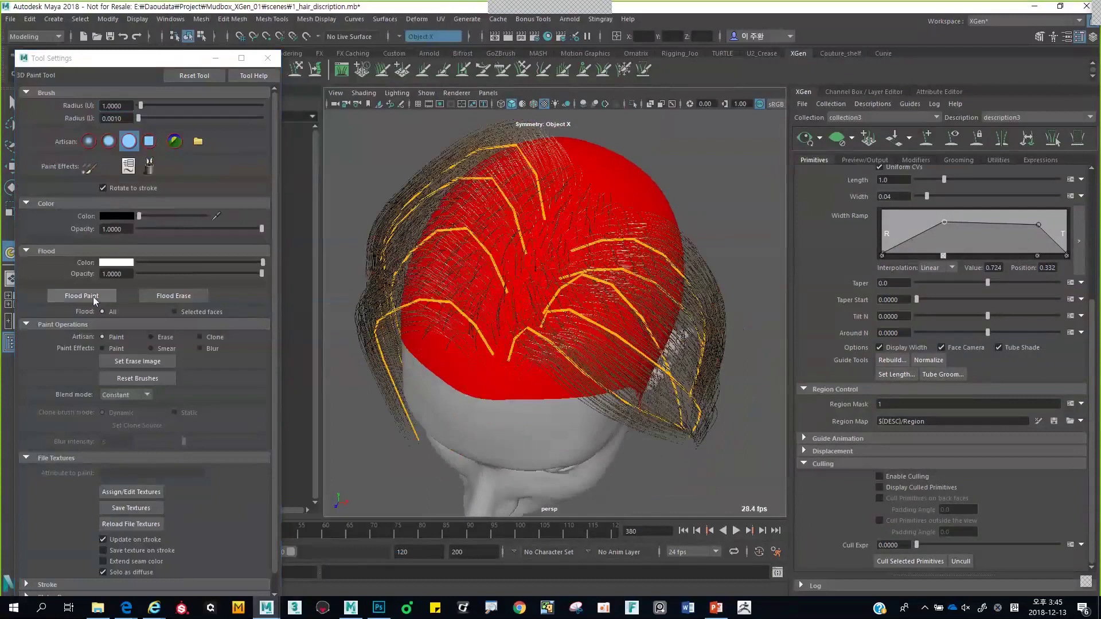
scroll(344, 283, up, 3)
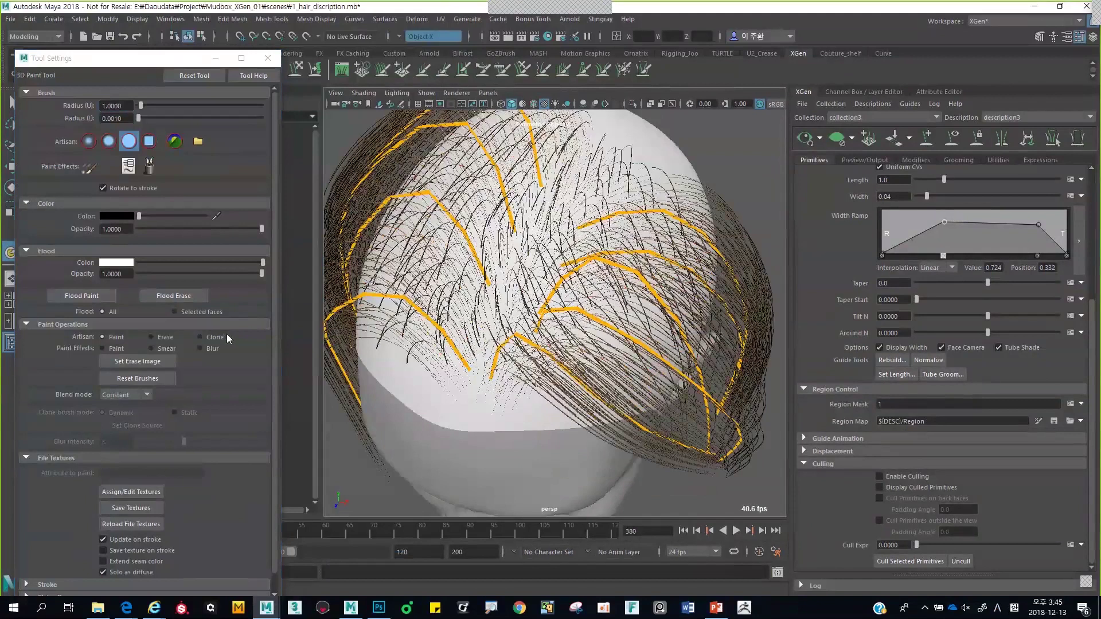
Set the paint color to red and paint a band over the guide roots along one side of the parting
click(116, 216)
click(81, 187)
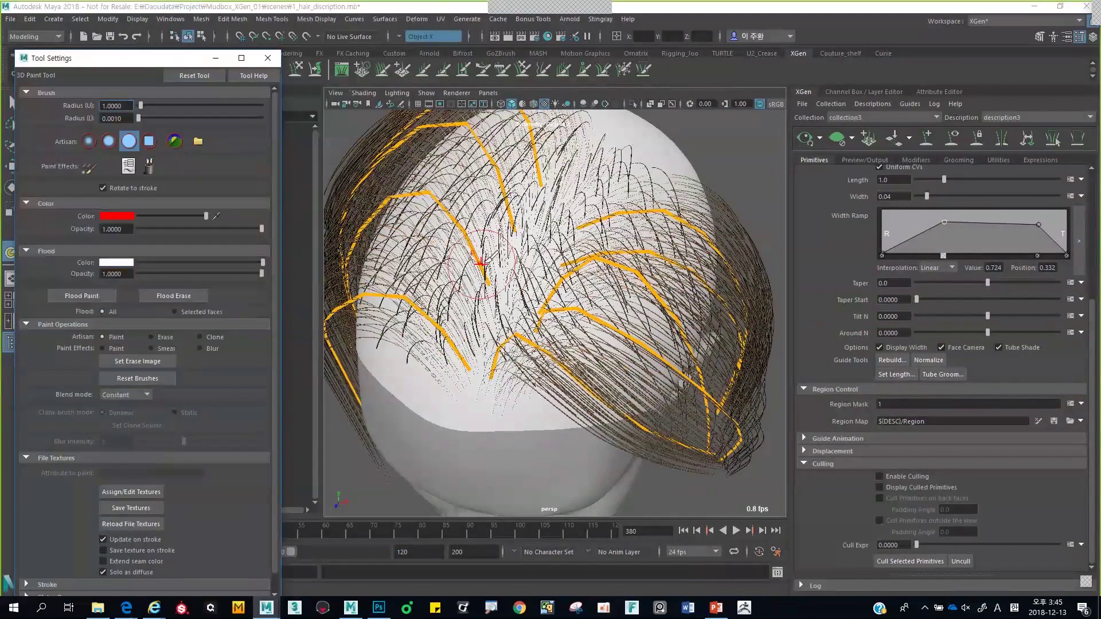
click(531, 256)
click(534, 189)
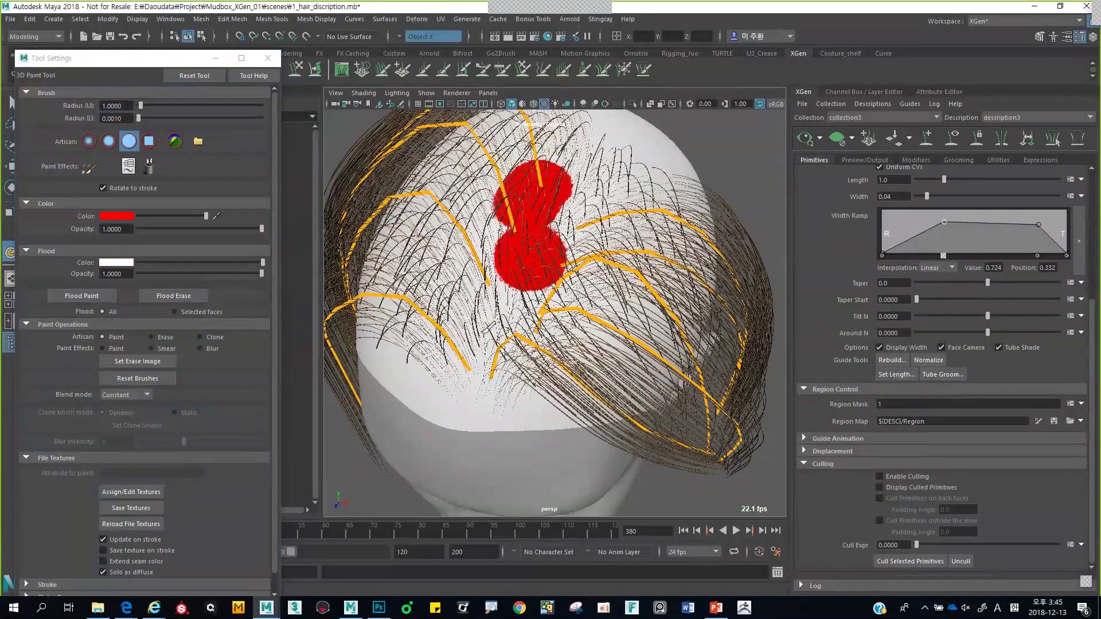
drag(517, 206, 462, 384)
Set the paint color to blue and paint a matching band over the guide roots on the other side of the parting
click(116, 216)
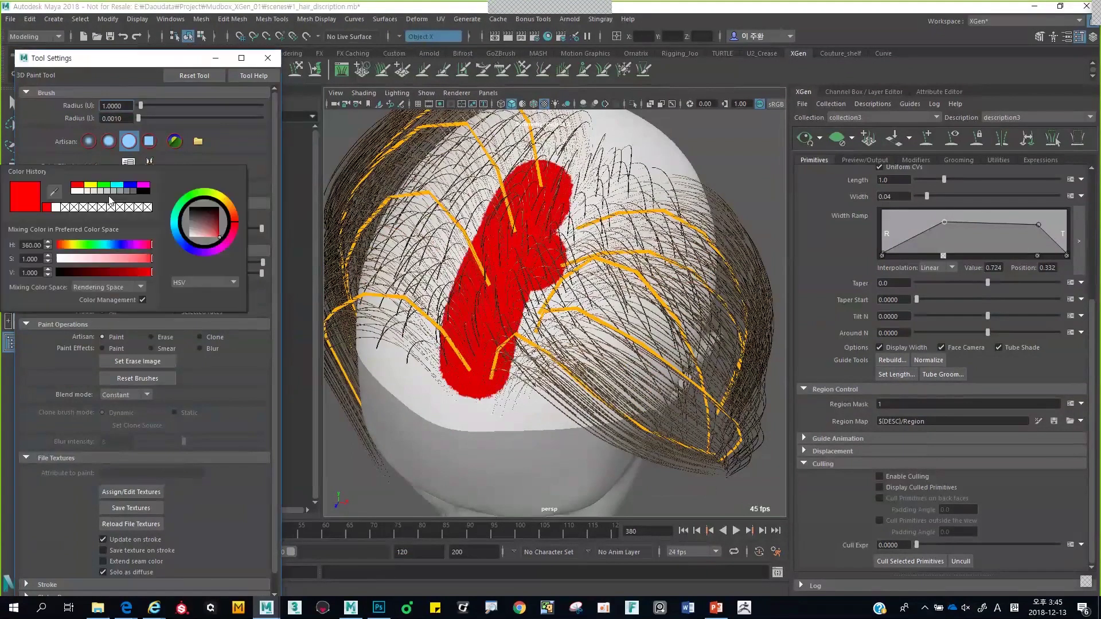
click(130, 184)
key(6)
mouse_move(594, 210)
mouse_down()
mouse_move(522, 374)
mouse_move(505, 270)
mouse_move(605, 205)
mouse_move(574, 258)
mouse_up()
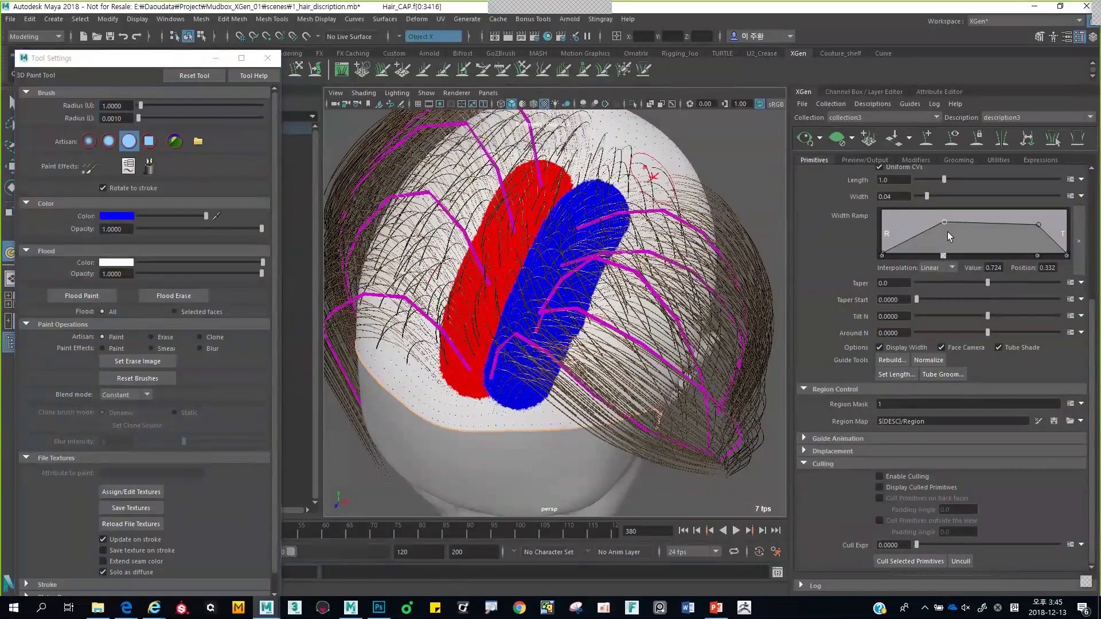
Save the painted region map, leave the paint tool and clear the selection of the hair cap
click(1054, 421)
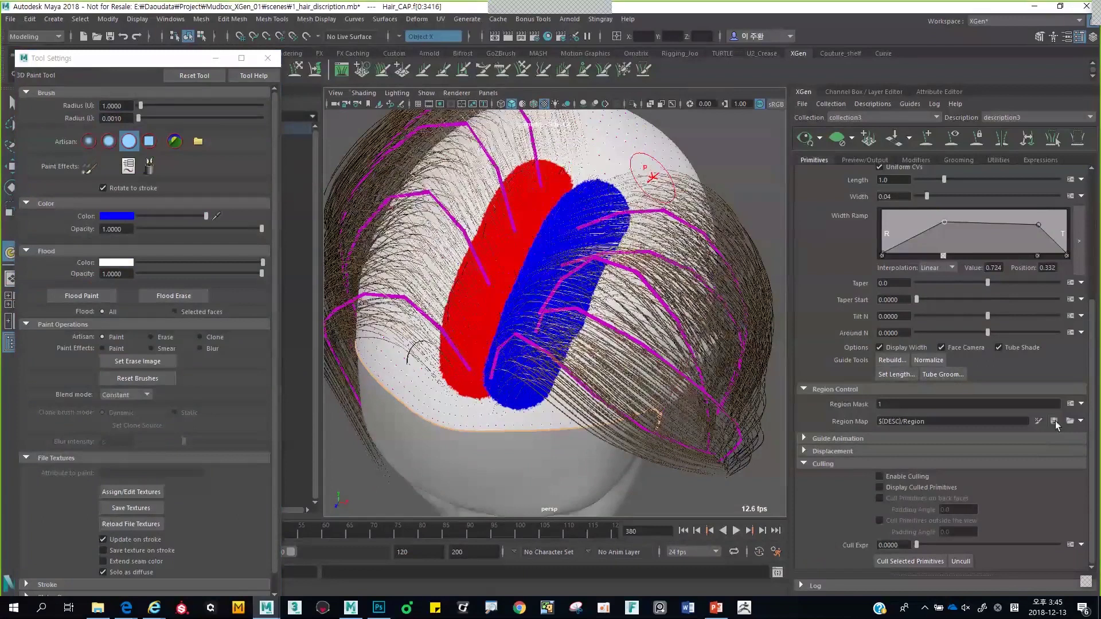
key(q)
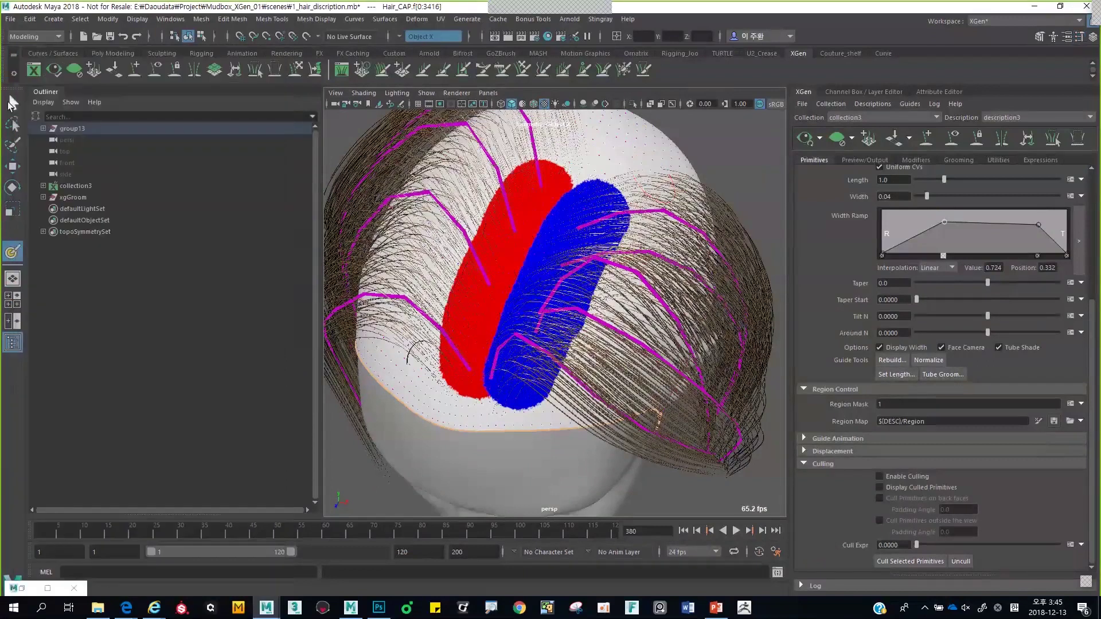
key(super)
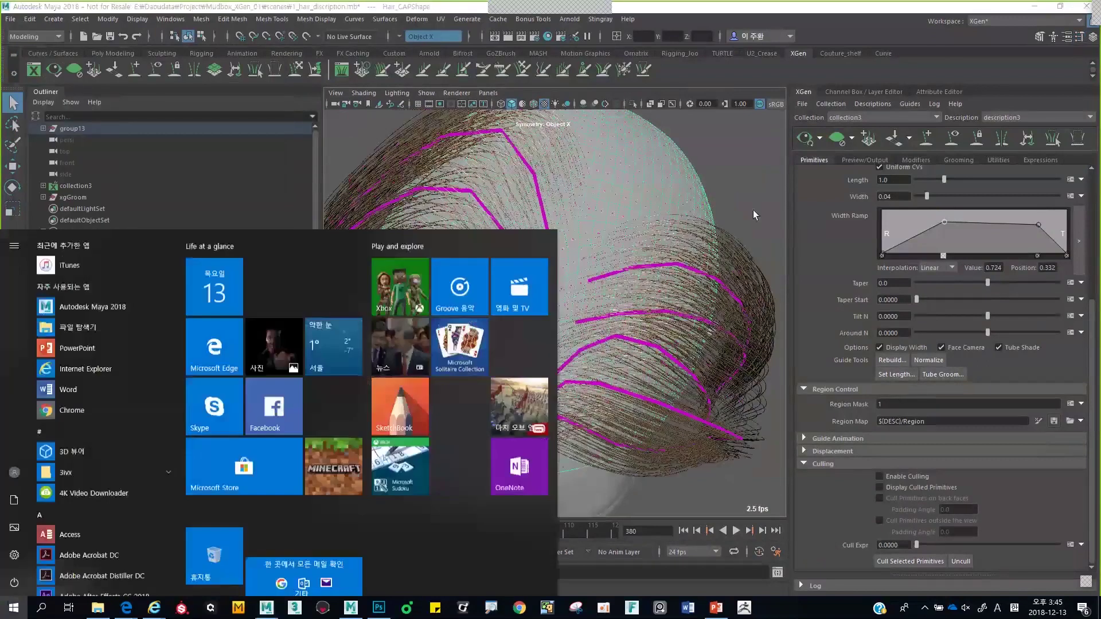
click(752, 210)
alt+drag(763, 186, 727, 182)
Set the Region Mask to 0 to compare the parting, and set it back to 1
click(918, 404)
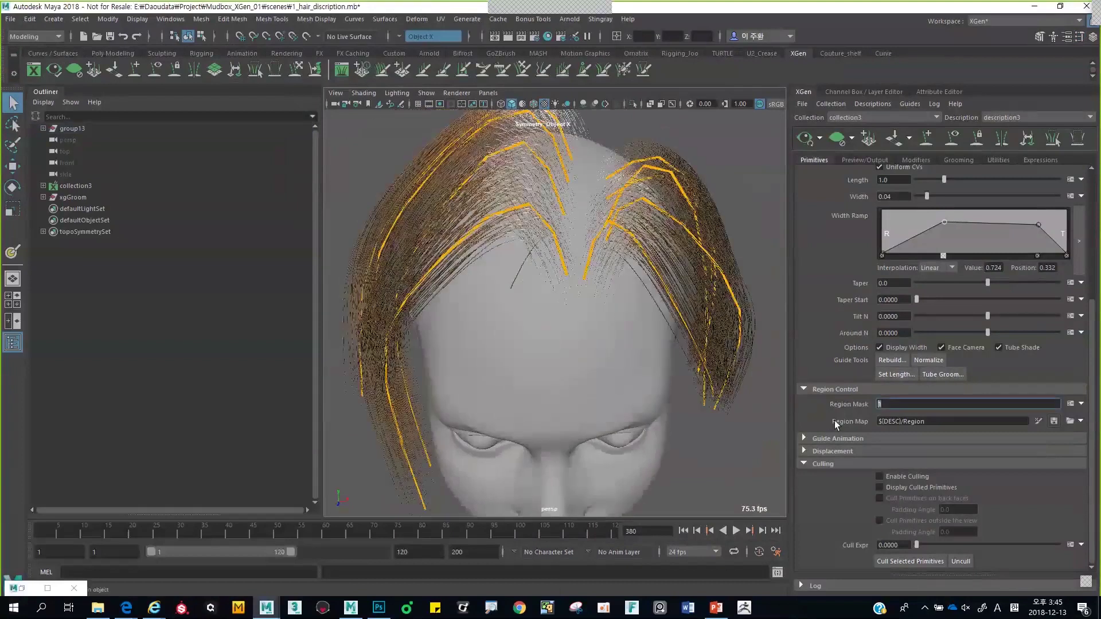
text(0)
key(Return)
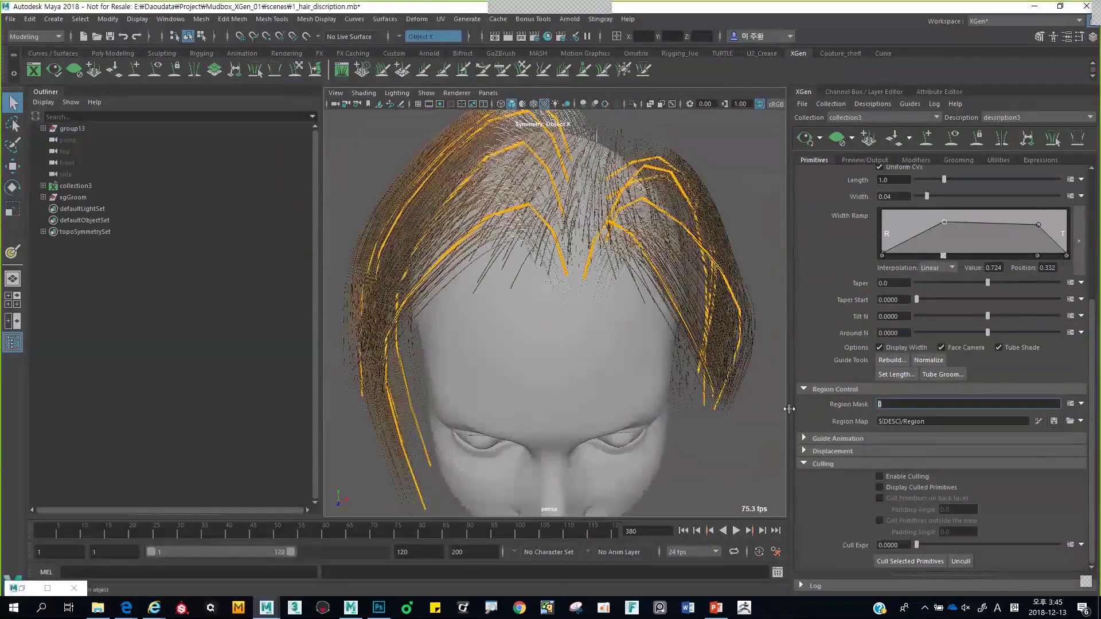
text(1)
key(Return)
Select the stray hair guide around the lower back of the head and delete it
alt+drag(584, 325, 629, 351)
drag(584, 383, 710, 496)
key(Delete)
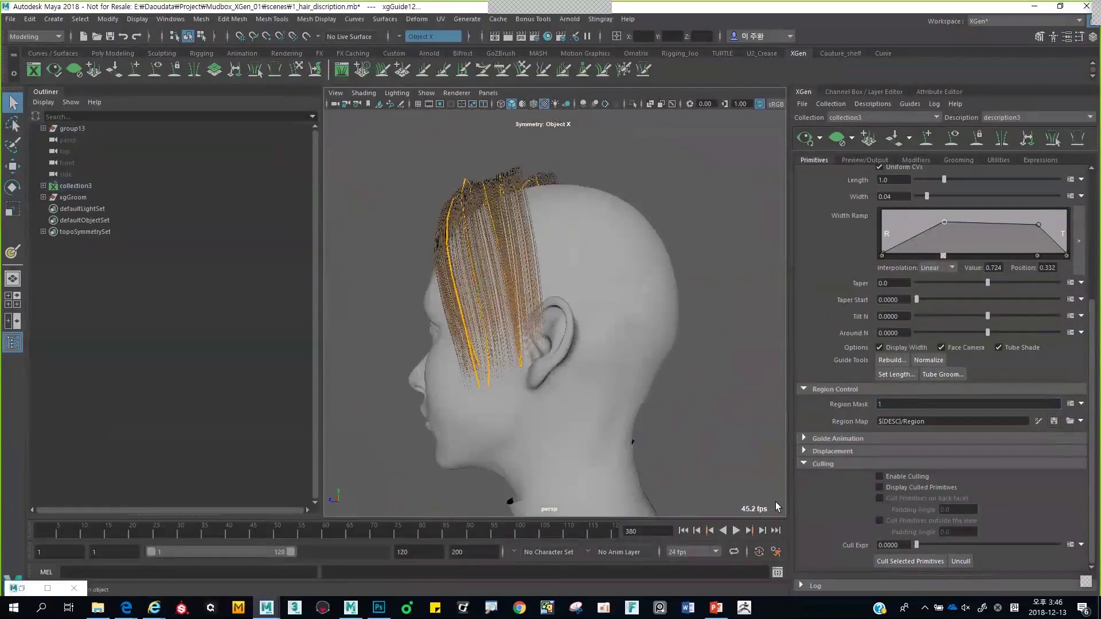
alt+drag(438, 315, 536, 339)
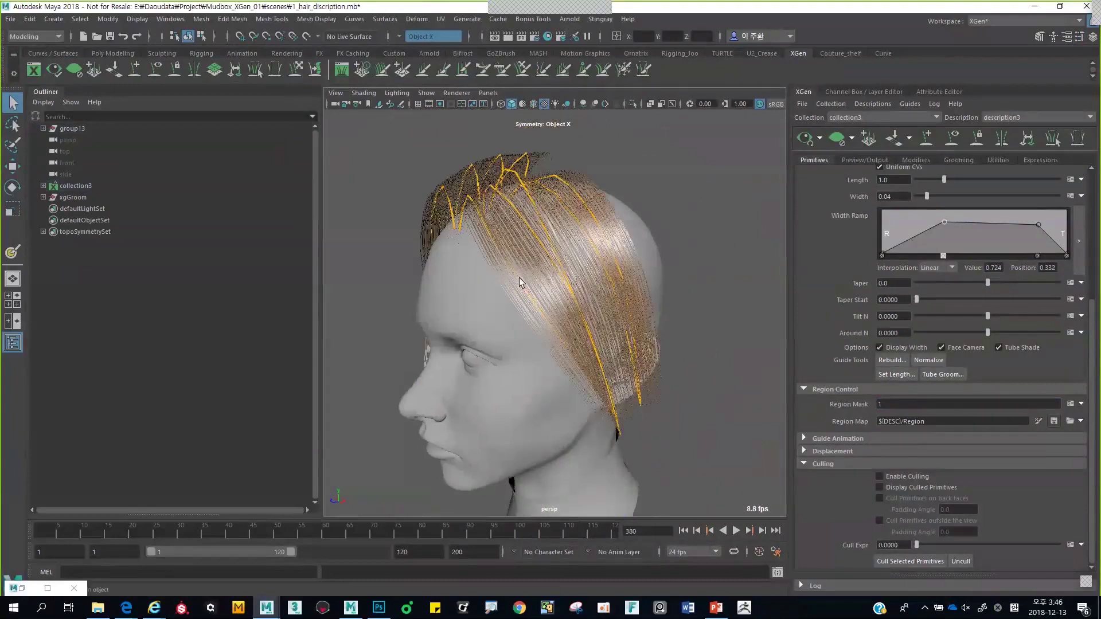
alt+drag(531, 287, 878, 167)
Examine the description's preview and output settings, including the preview percentage and the available output operations
click(916, 162)
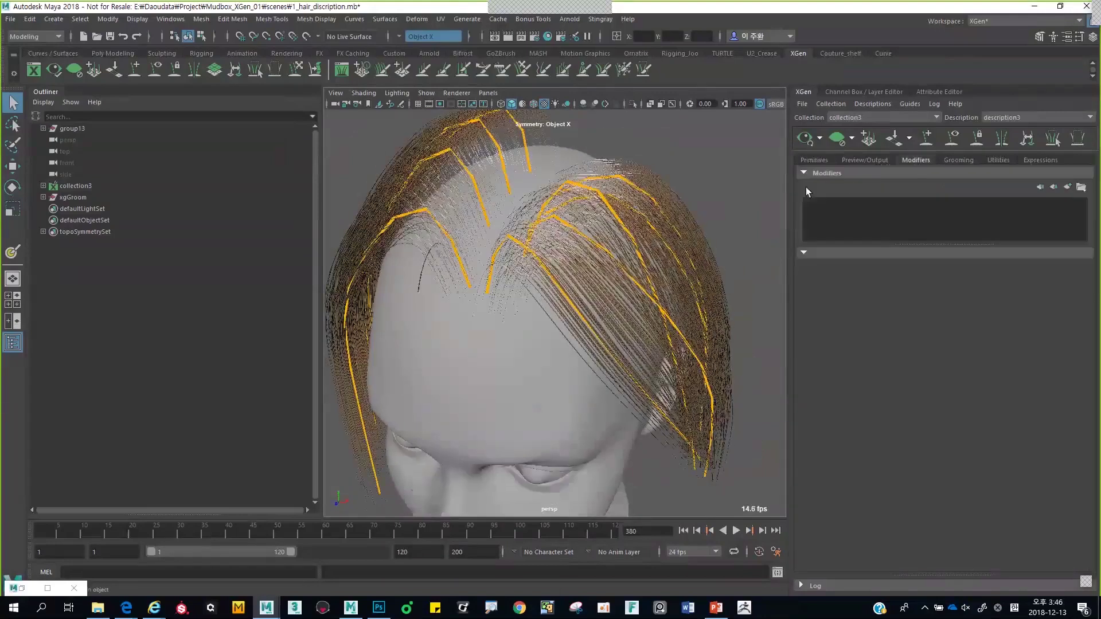
click(865, 161)
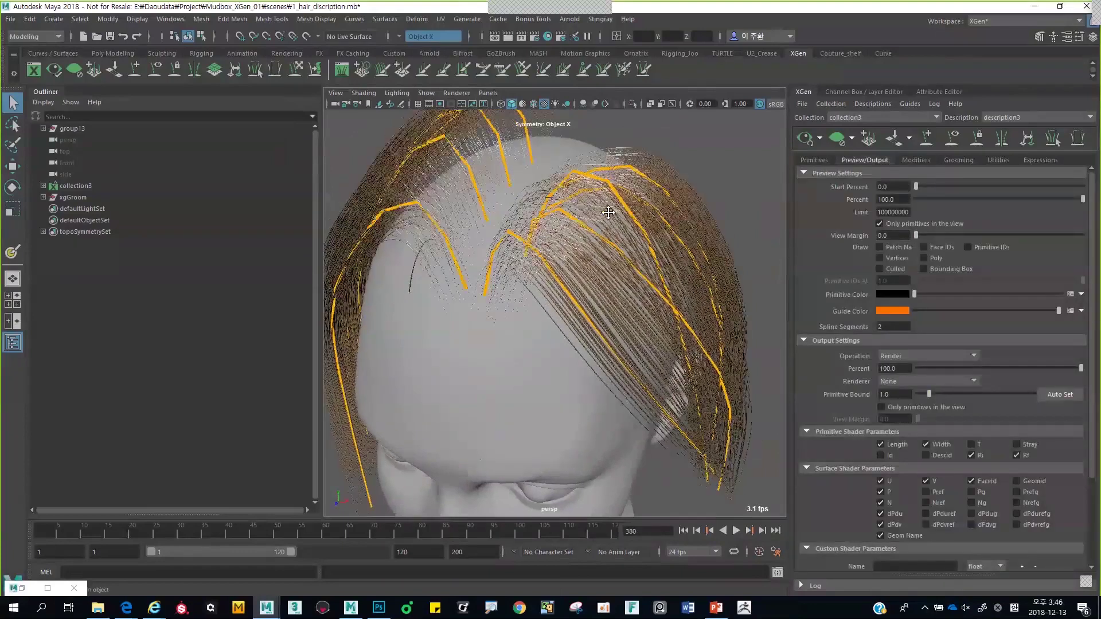
alt+drag(701, 265, 617, 274)
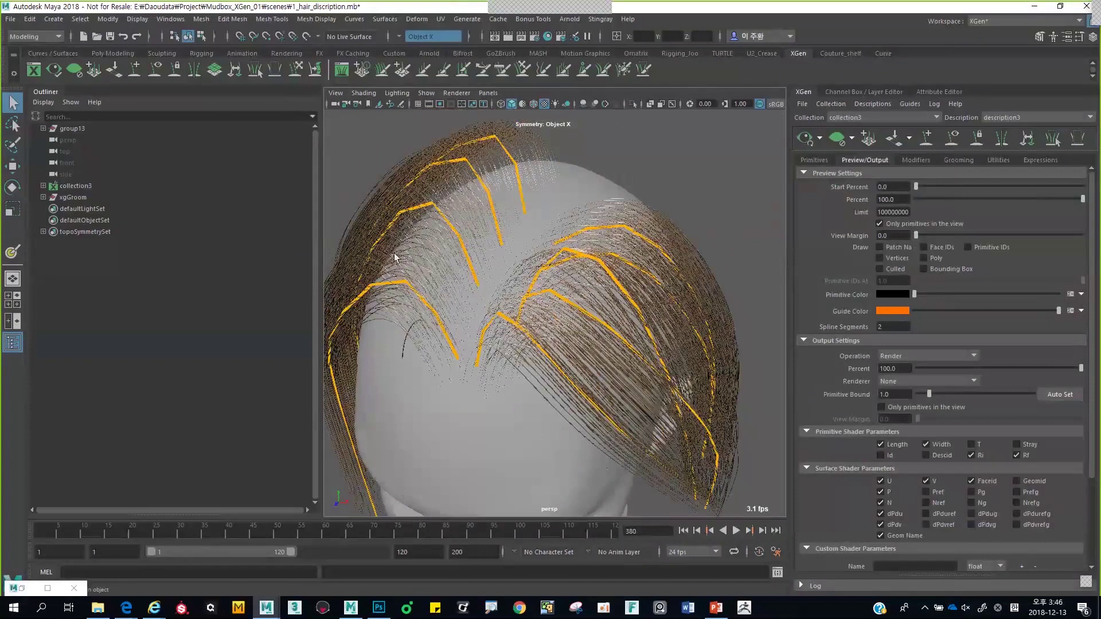
mouse_move(1083, 199)
mouse_down()
mouse_move(992, 202)
mouse_move(1061, 200)
mouse_move(1087, 212)
mouse_up()
alt+drag(666, 276, 645, 267)
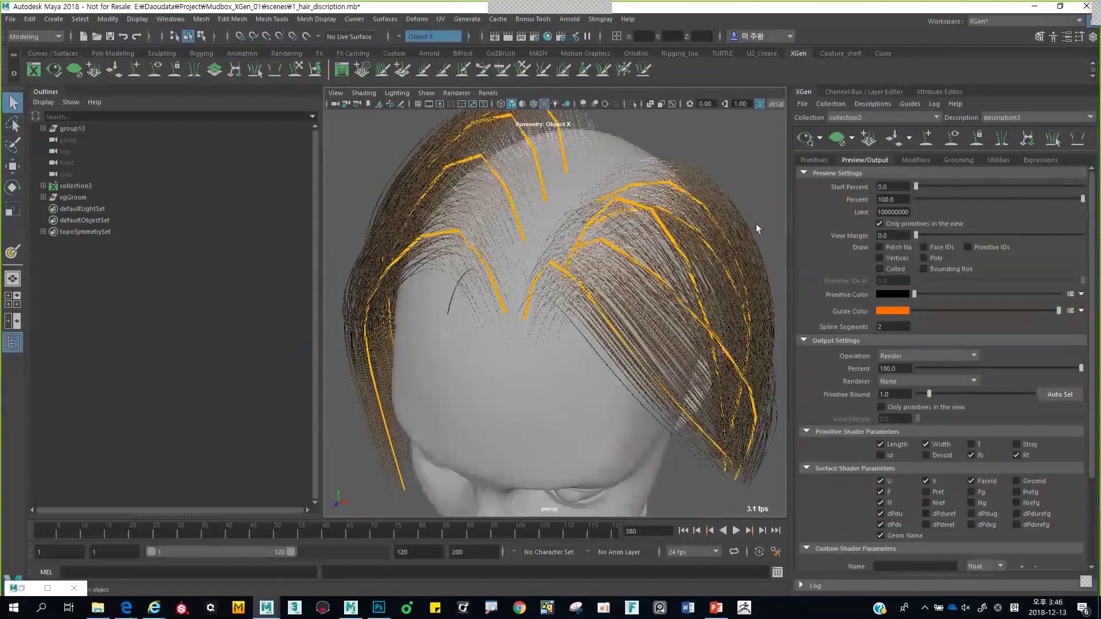
scroll(924, 251, down, 3)
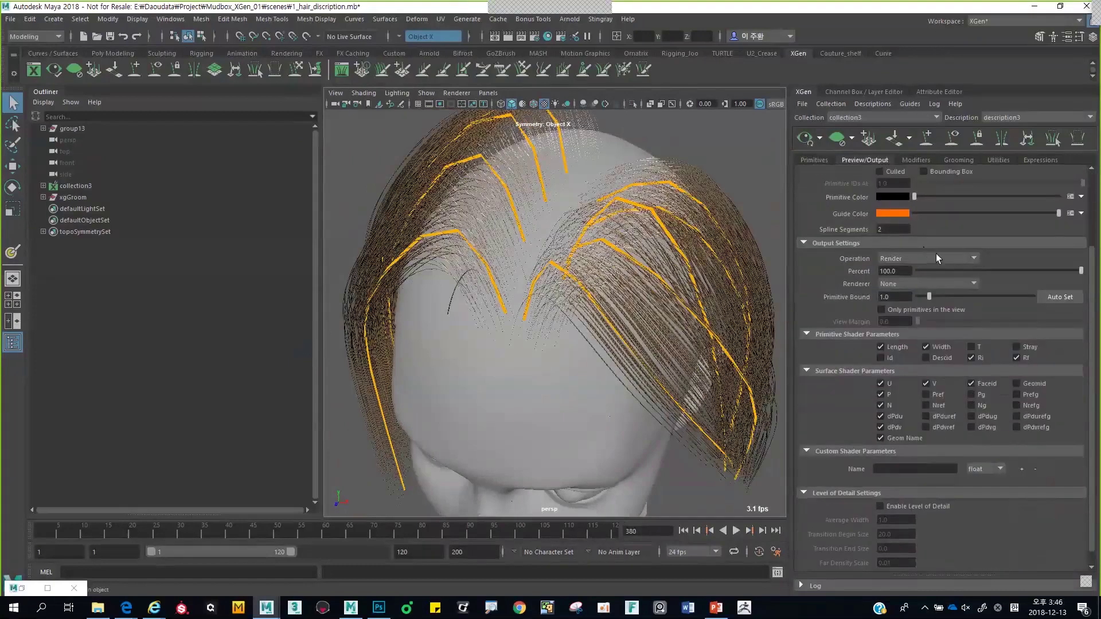
click(902, 261)
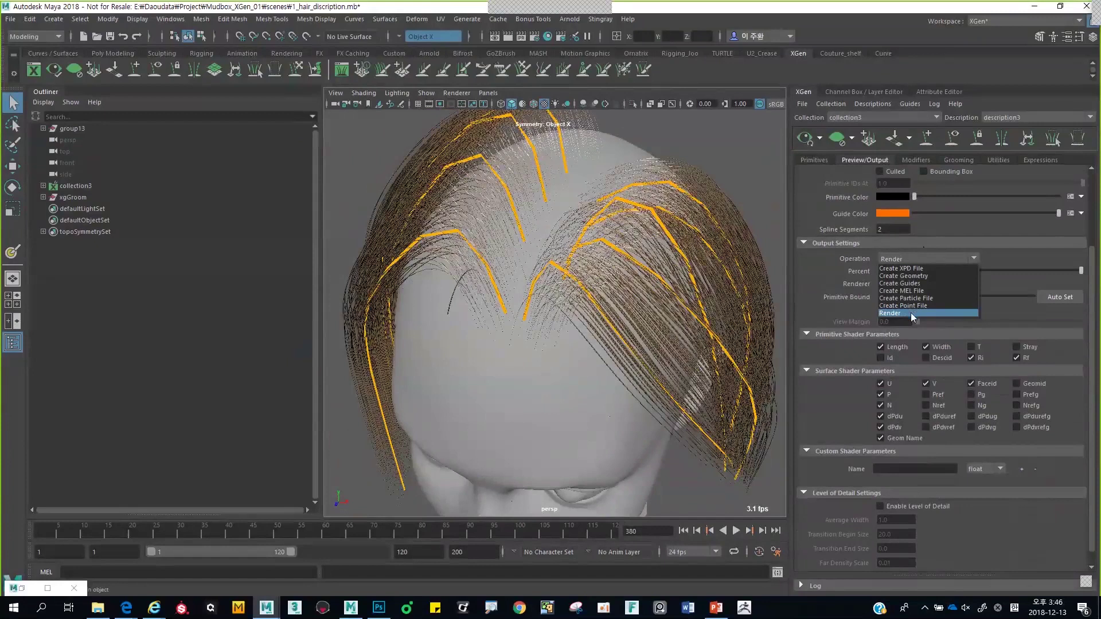
click(1018, 258)
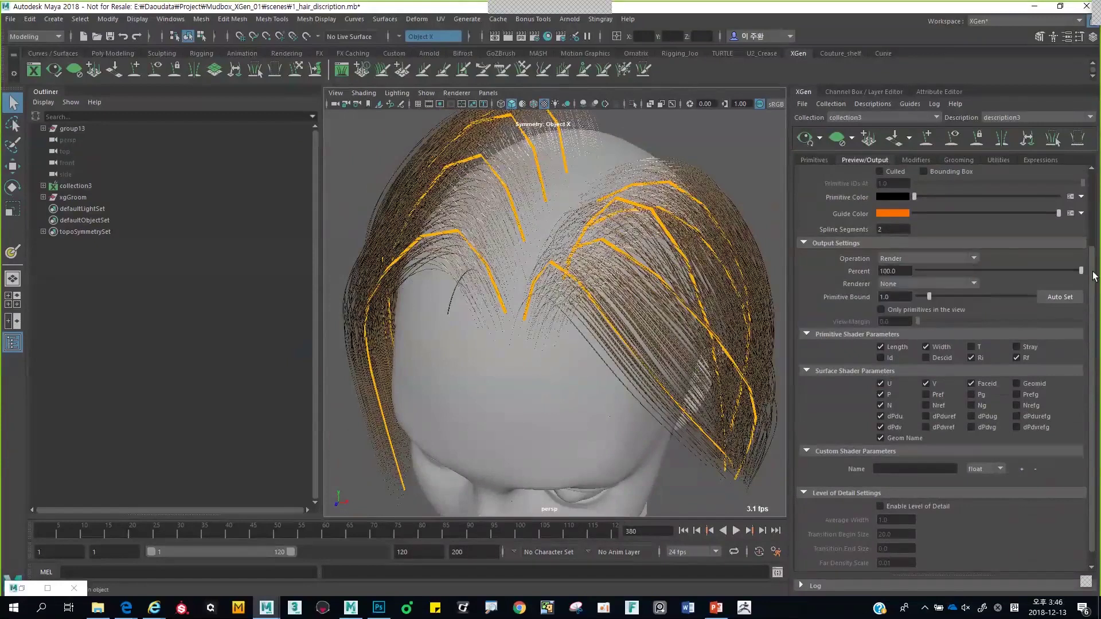
drag(1095, 275, 1076, 192)
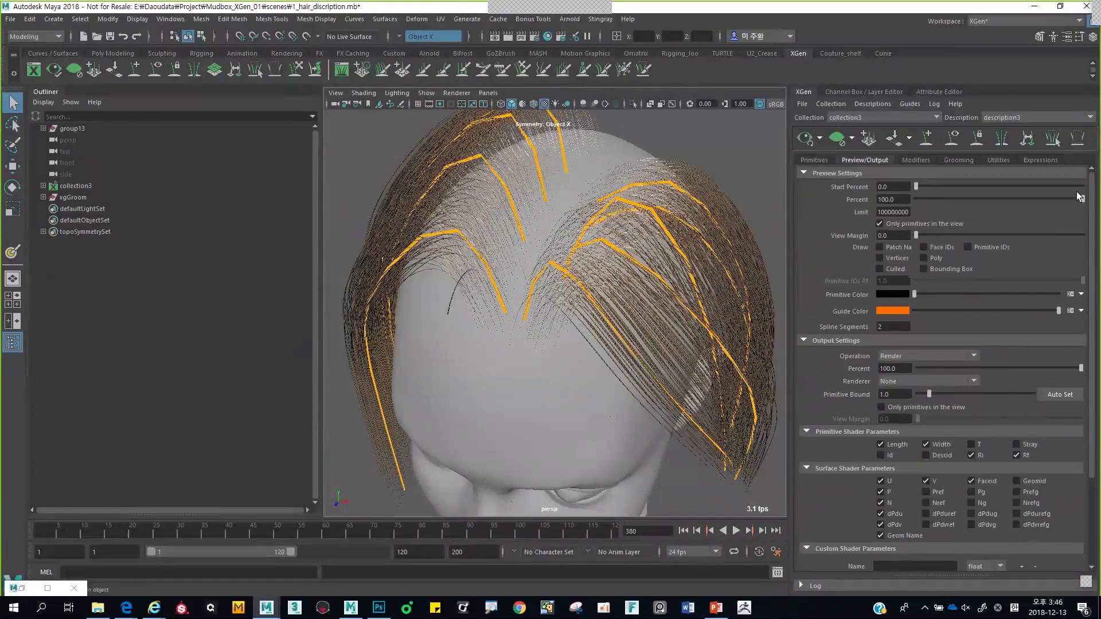
scroll(910, 480, down, 3)
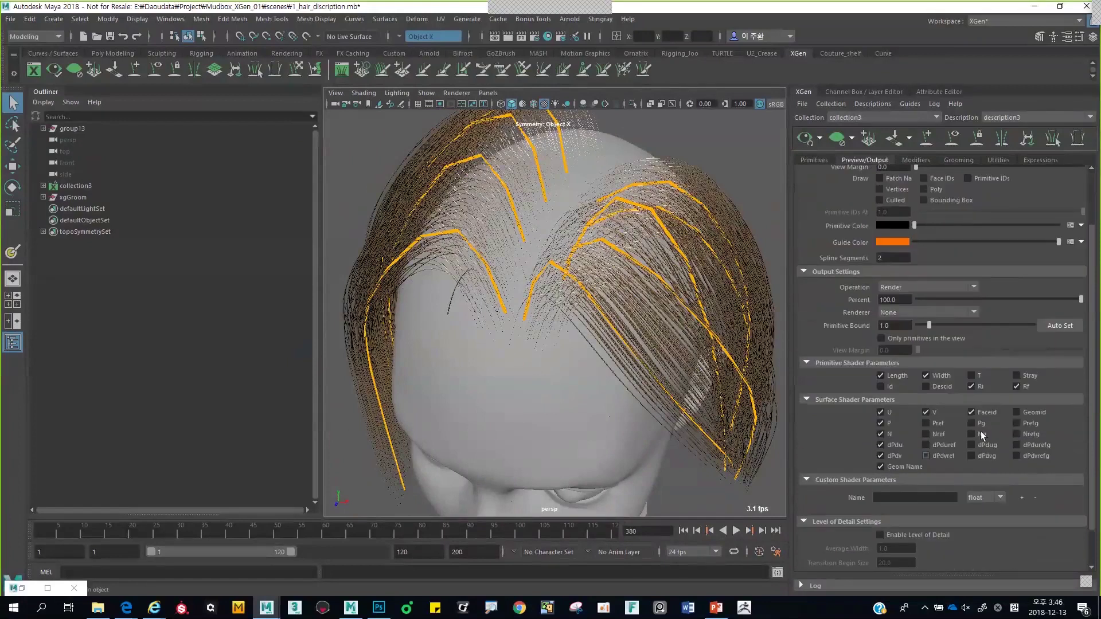
scroll(908, 337, up, 2)
click(815, 160)
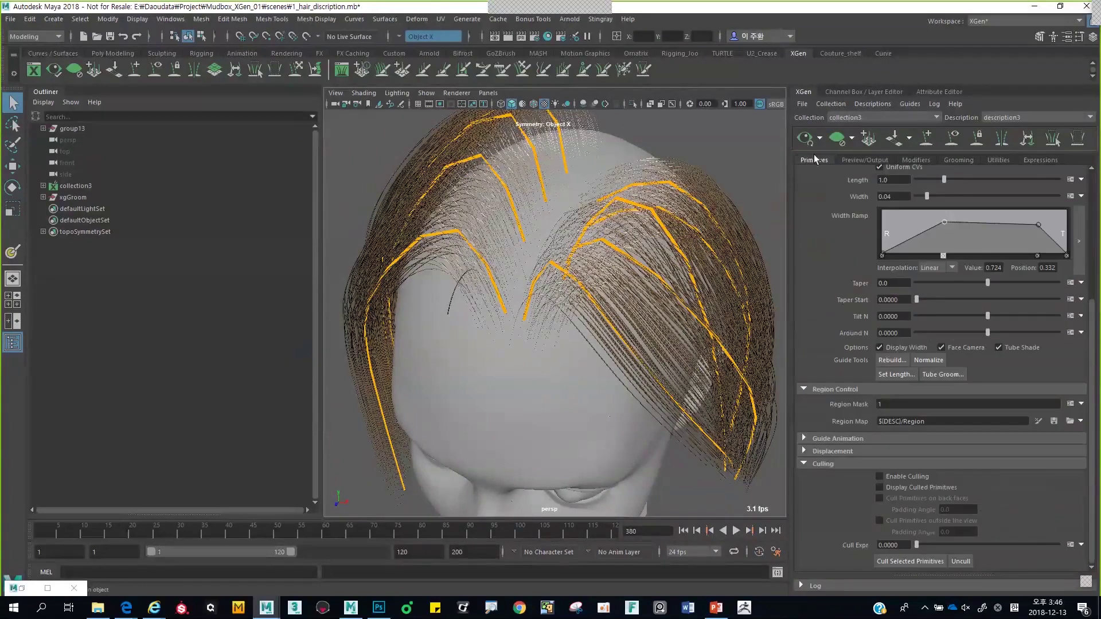
click(864, 161)
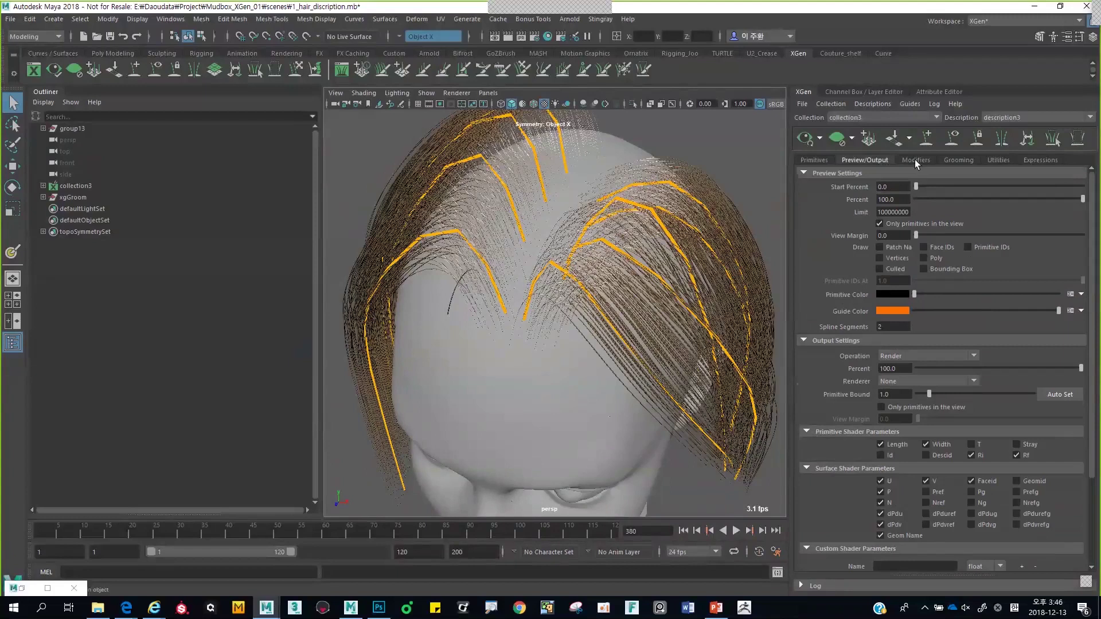
Add a Clumping modifier to the hair description
click(916, 161)
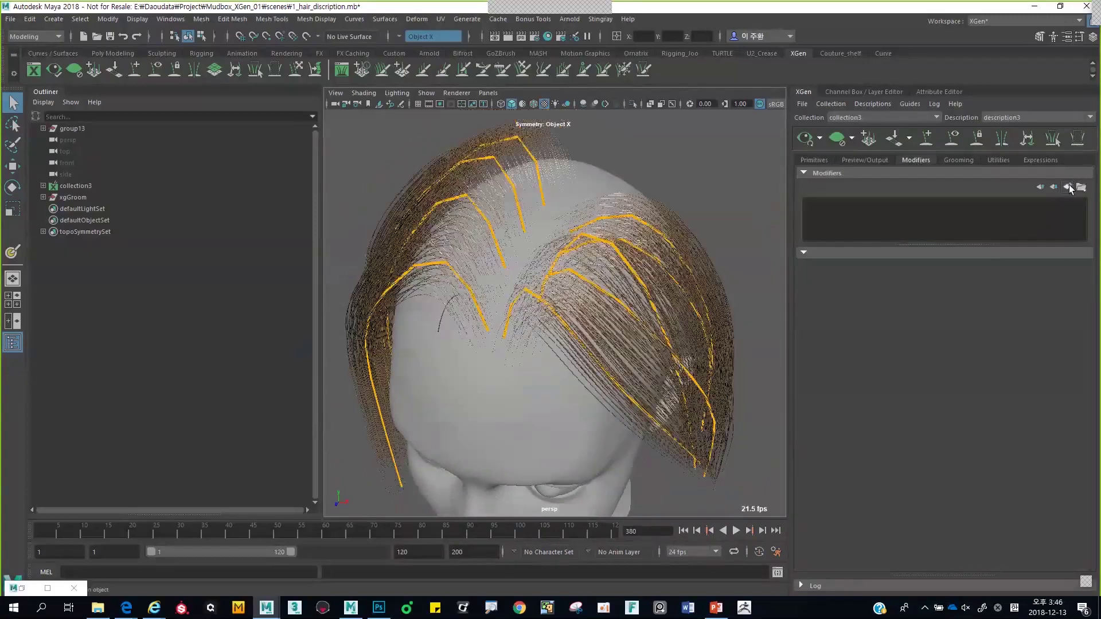
click(1067, 187)
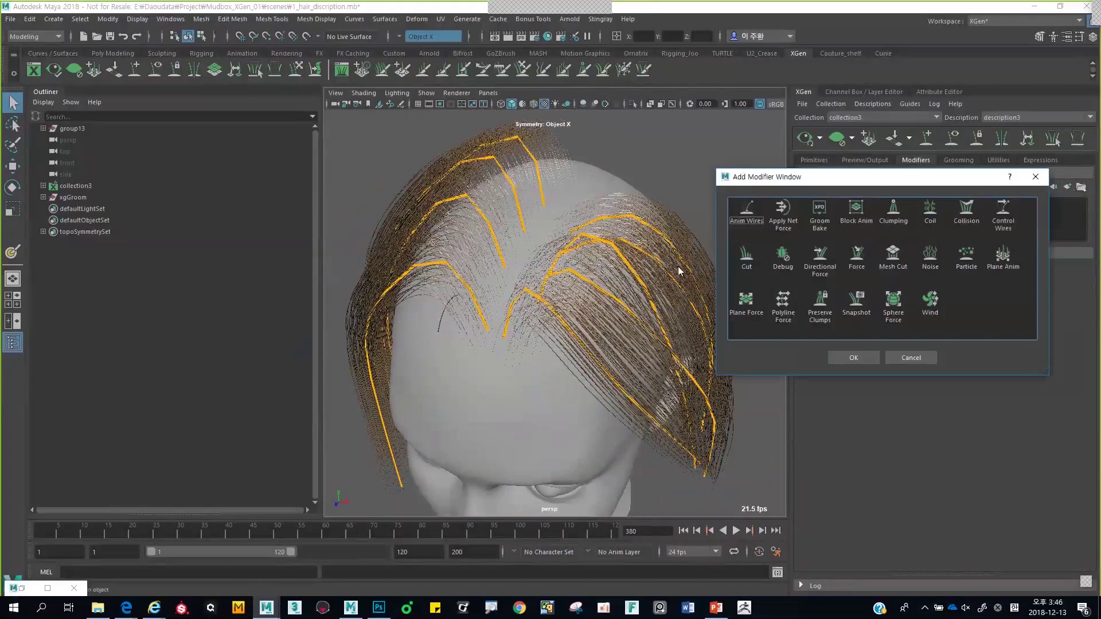
click(904, 231)
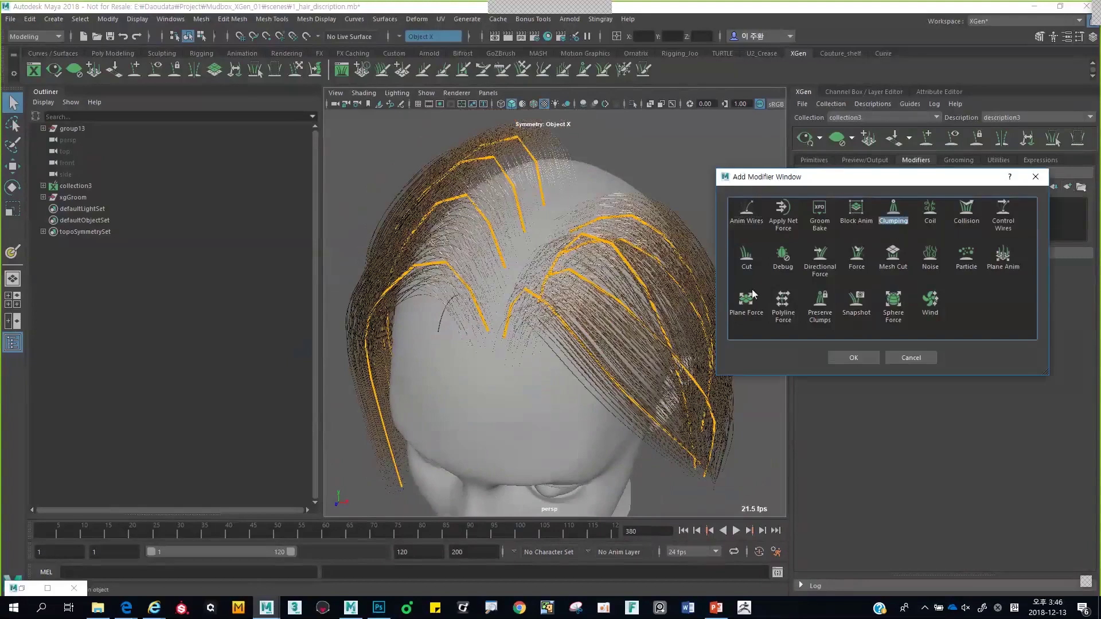
click(854, 357)
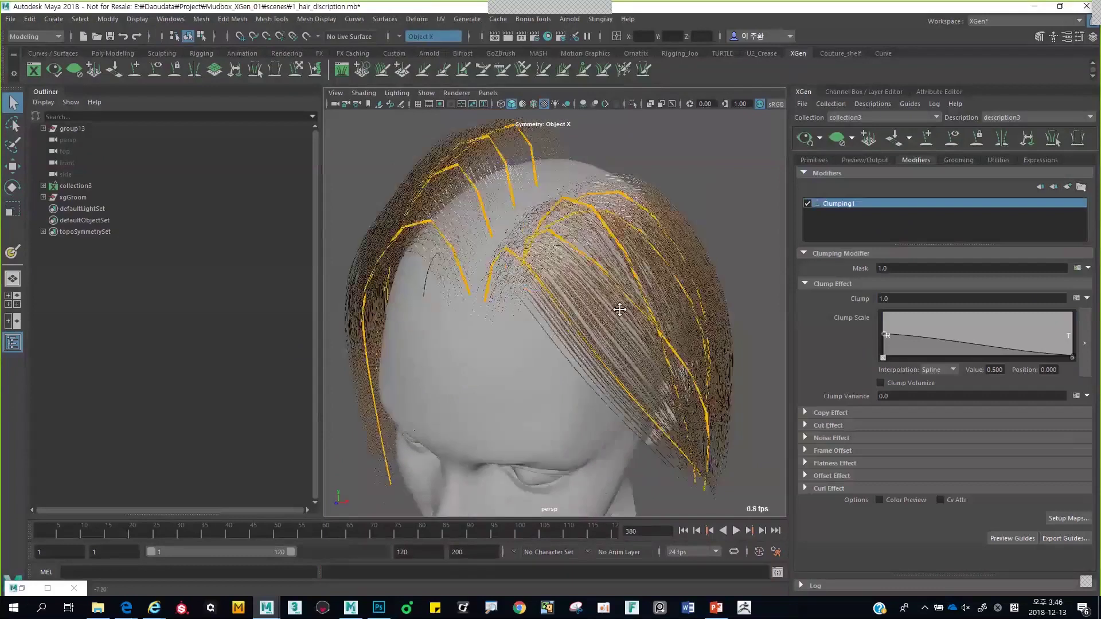
alt+middle_drag(620, 310, 626, 338)
alt+drag(647, 350, 545, 380)
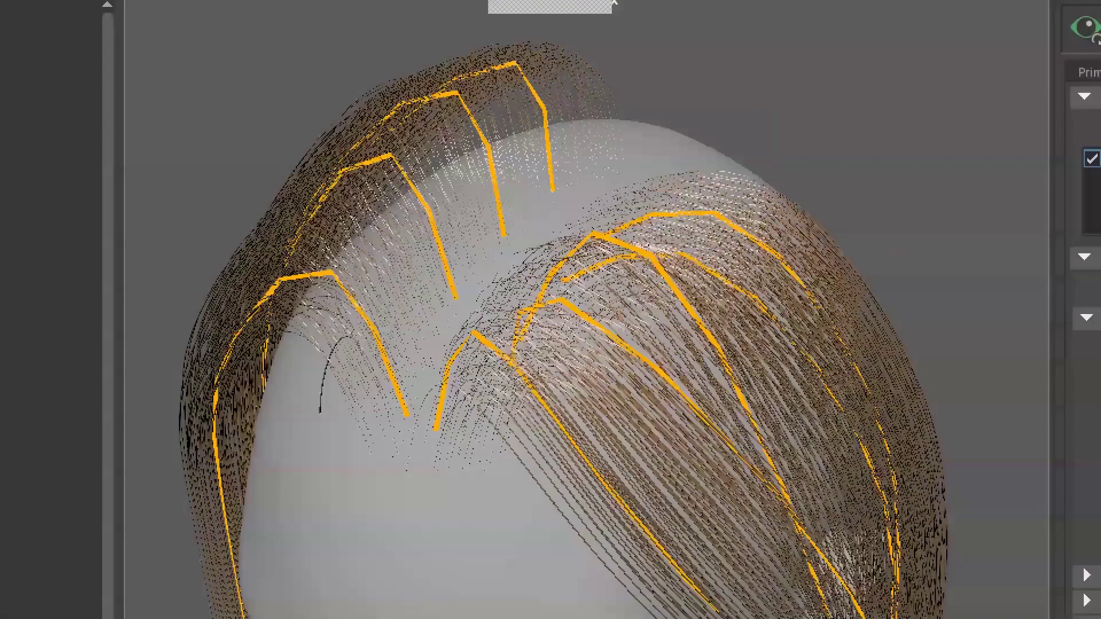
mouse_move(458, 353)
mouse_down()
mouse_move(468, 306)
mouse_move(531, 208)
mouse_up()
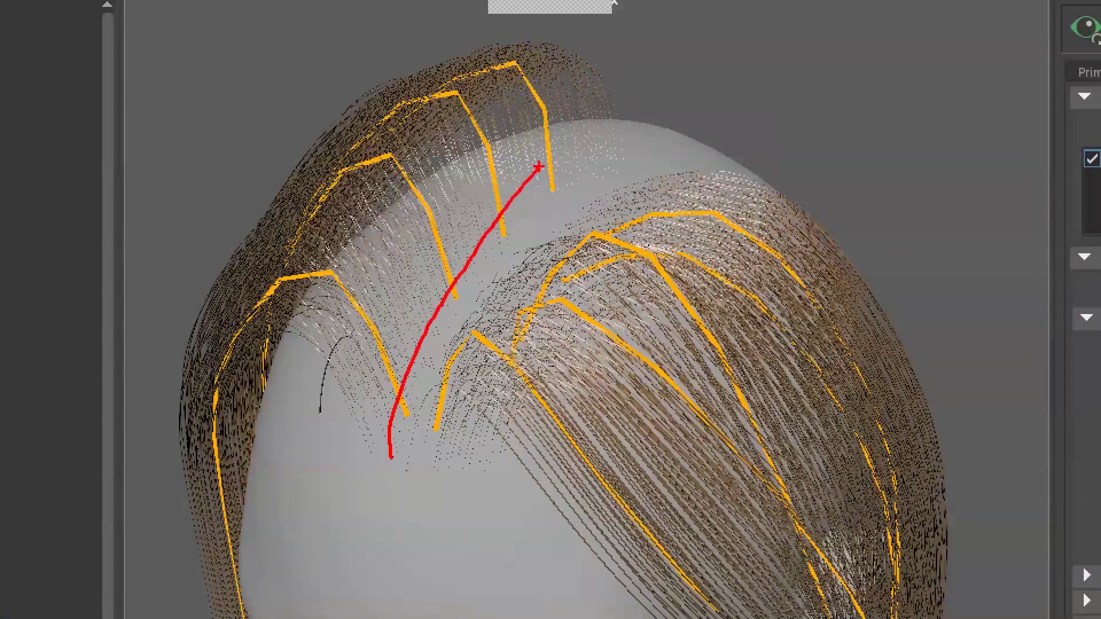
mouse_move(607, 516)
mouse_down()
mouse_move(534, 239)
mouse_move(536, 166)
mouse_up()
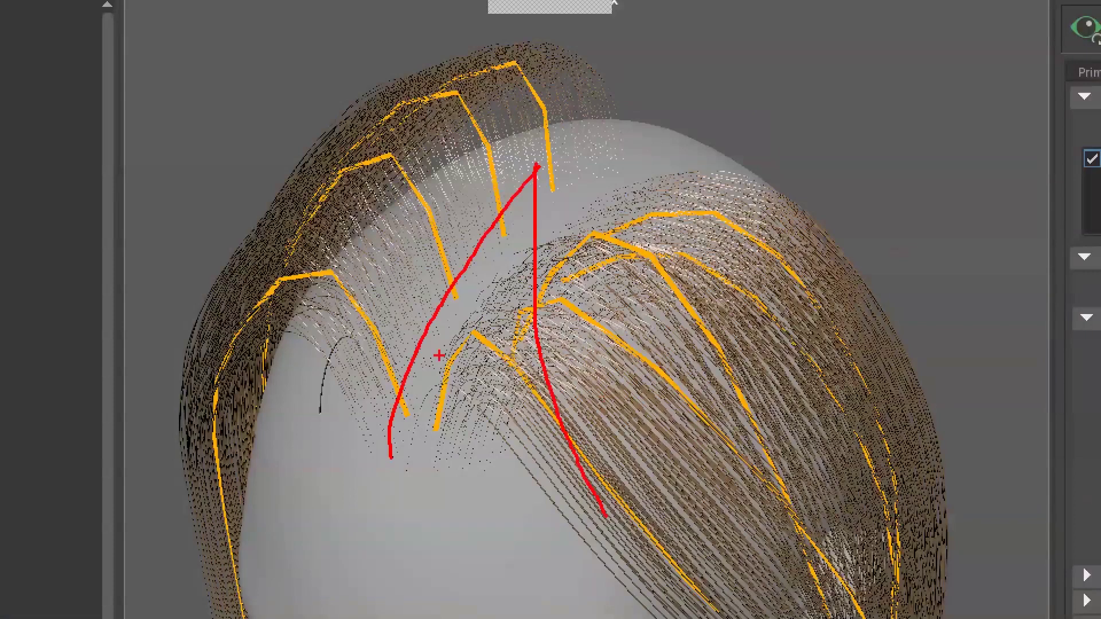
mouse_move(462, 467)
mouse_down()
mouse_move(488, 230)
mouse_move(537, 137)
mouse_up()
mouse_move(521, 430)
mouse_down()
mouse_move(496, 200)
mouse_move(533, 167)
mouse_up()
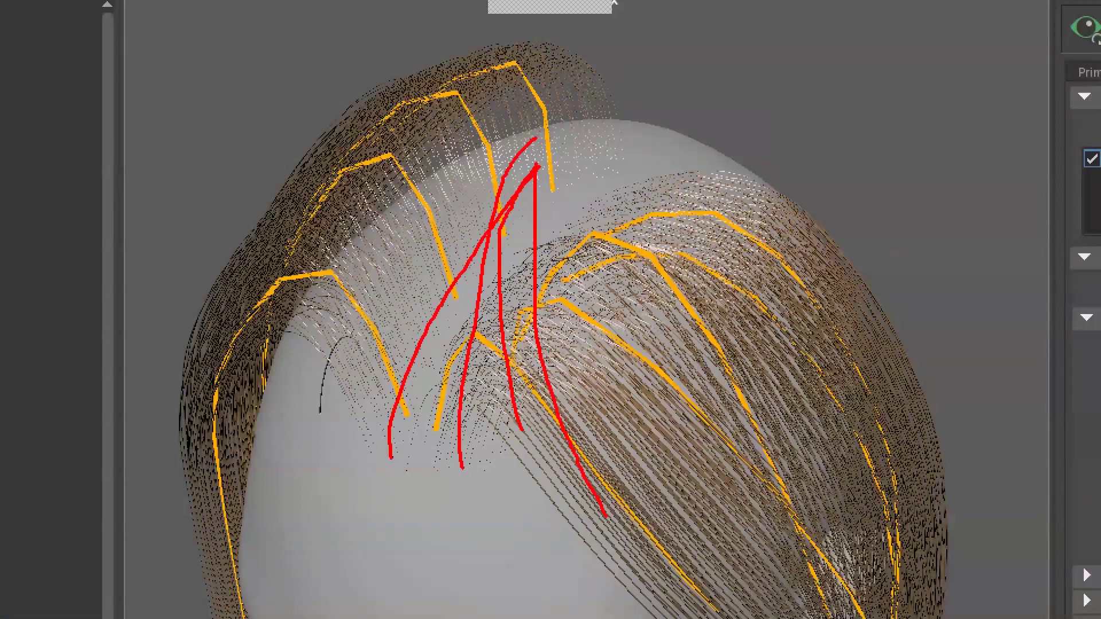
drag(301, 187, 345, 113)
key(Escape)
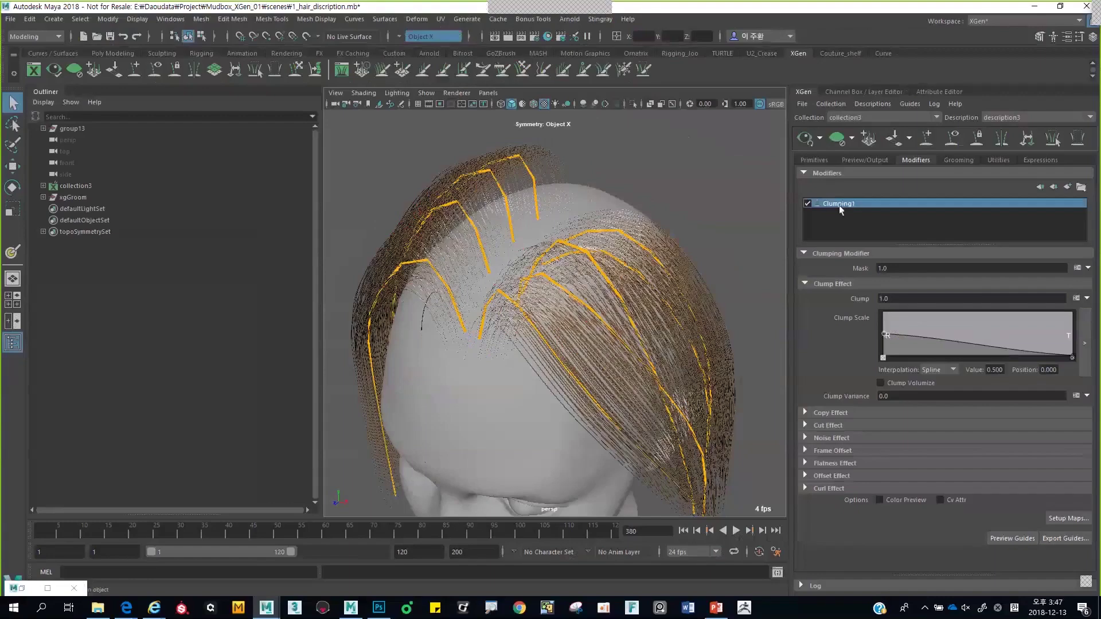
Generate the first Clumping modifier's clump points from the hair guides and save its clumping maps with control maps enabled
click(1061, 519)
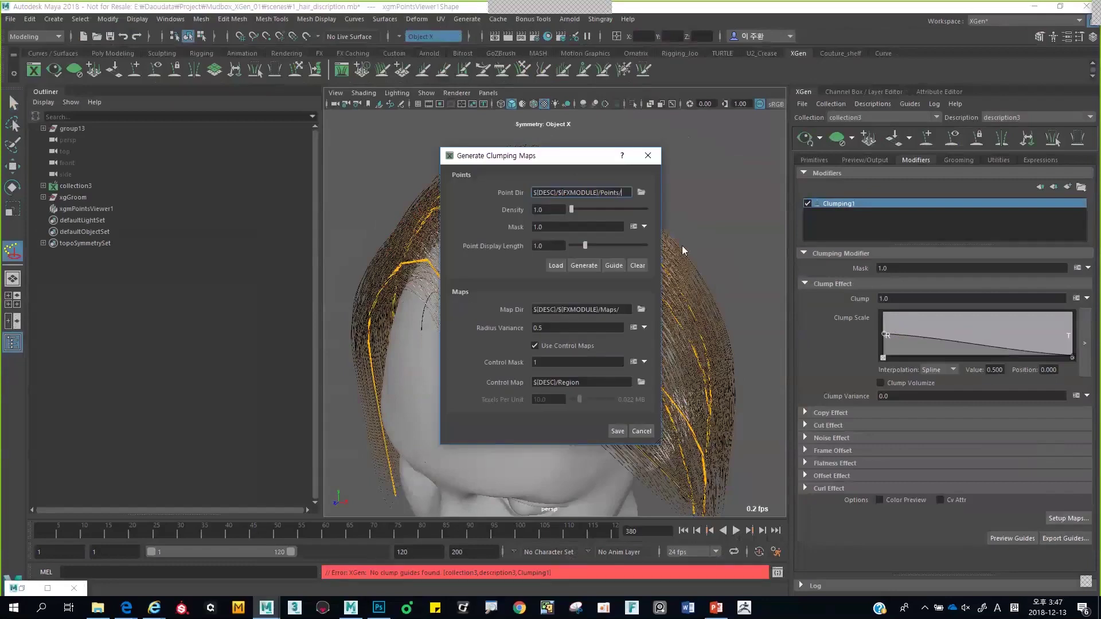
drag(573, 155, 677, 124)
click(464, 272)
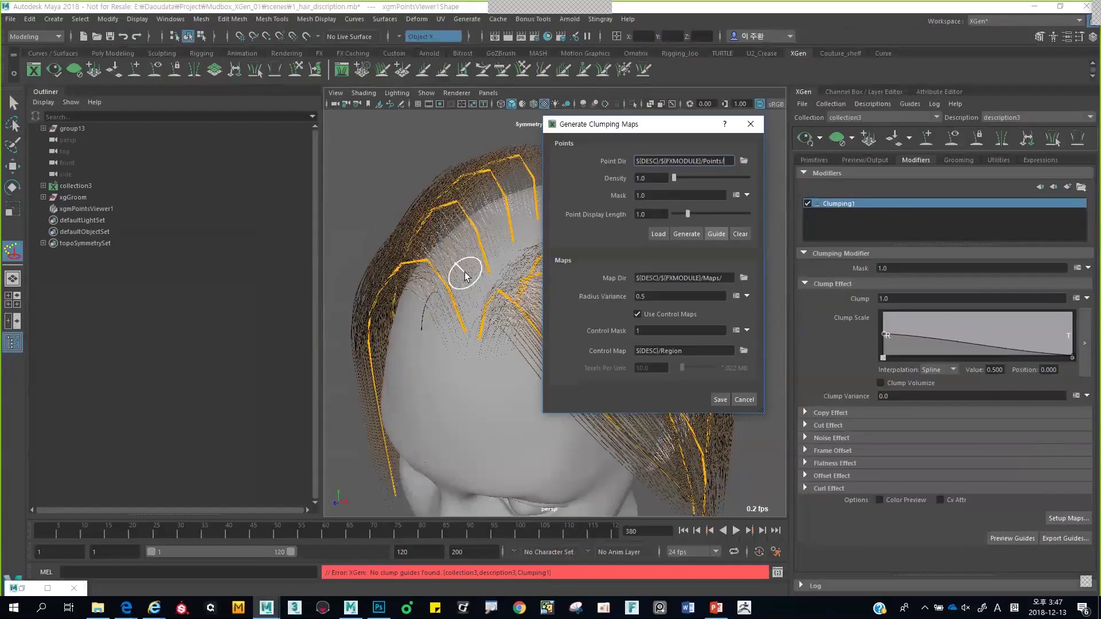
click(712, 234)
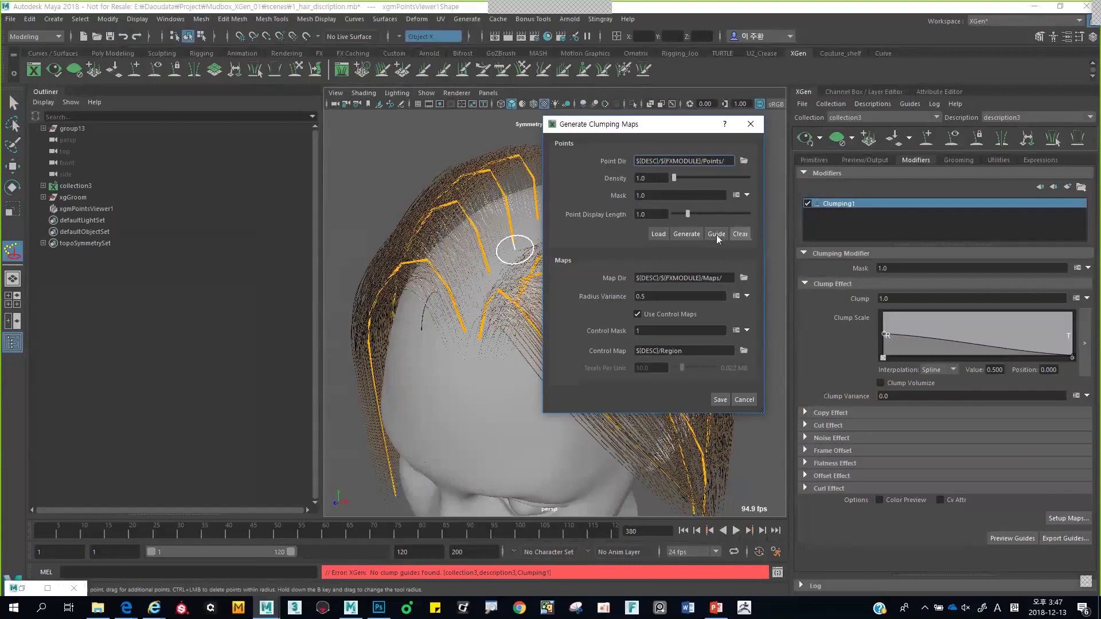
click(721, 400)
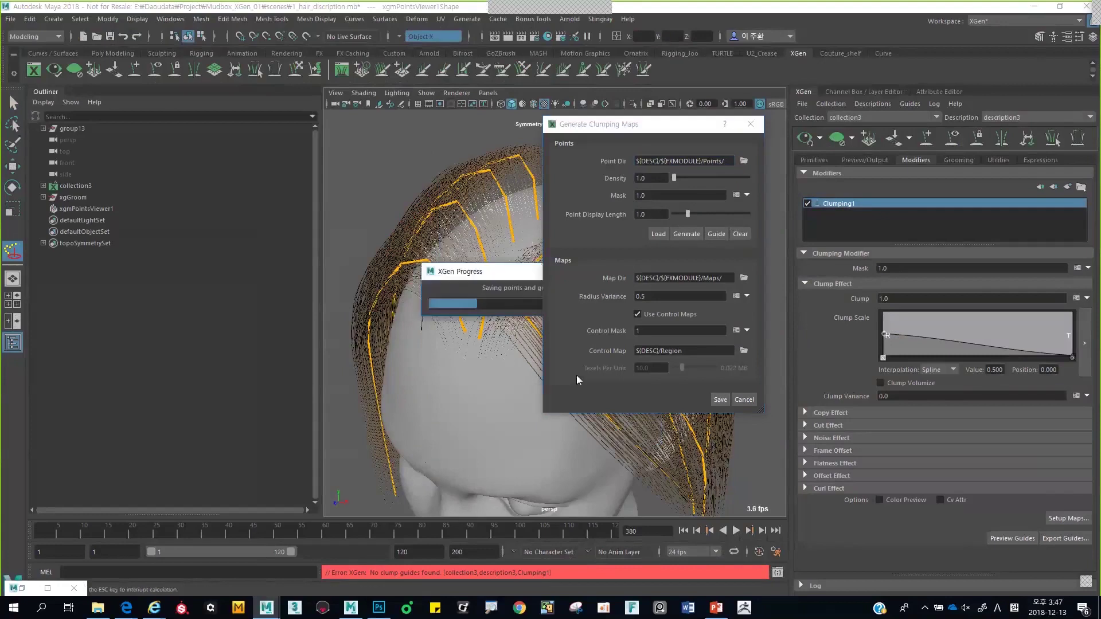
alt+drag(576, 376, 648, 367)
key(super)
key(super)
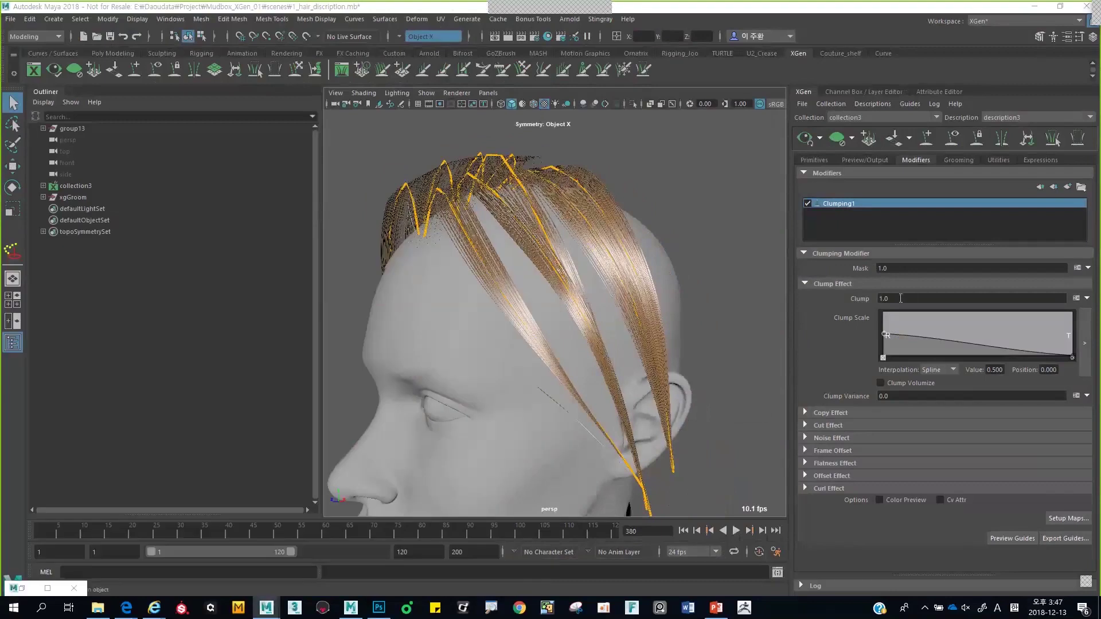
Set the first Clumping modifier's Clump to 0.8 and add a Clump Scale point with value 0.421 at position 0.797
click(901, 298)
text(0.8)
key(Return)
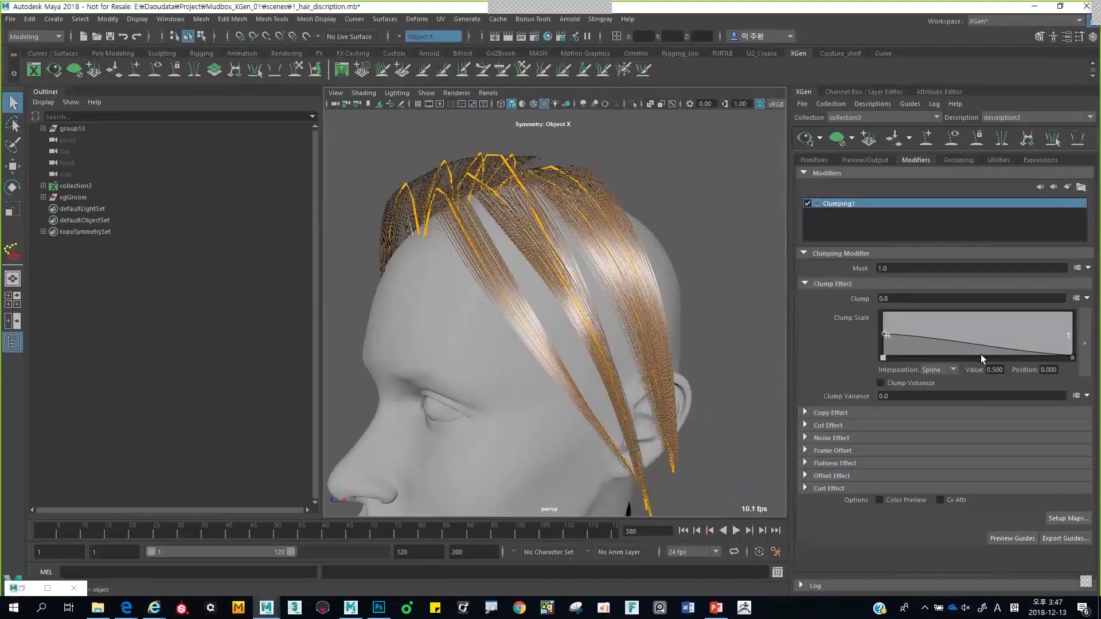
drag(994, 345, 1035, 337)
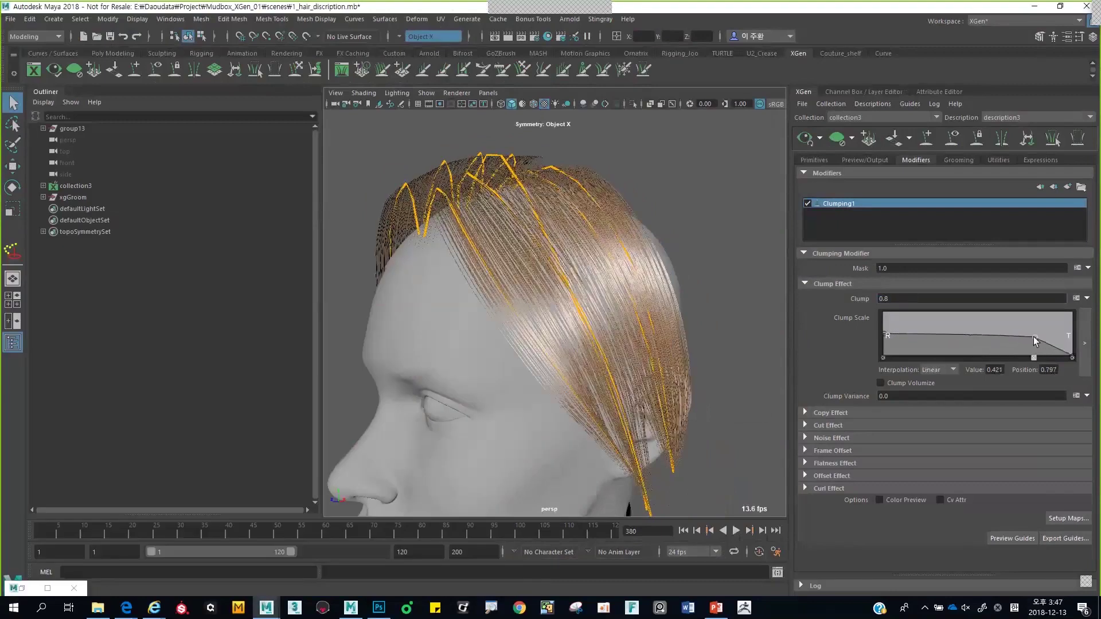
alt+drag(608, 322, 676, 379)
click(892, 205)
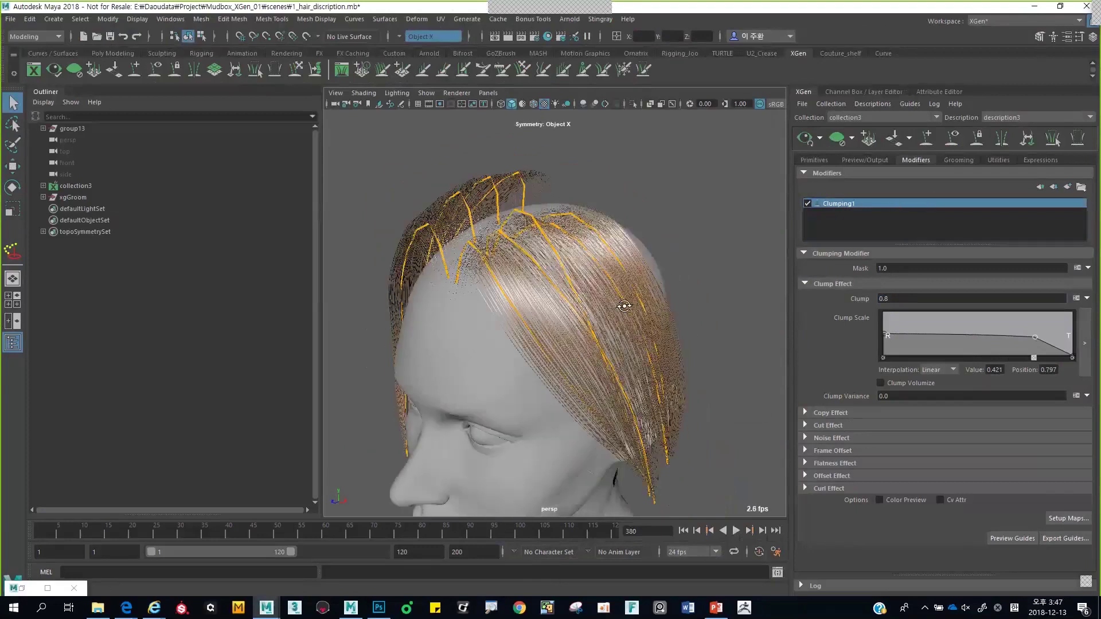
alt+drag(622, 333, 624, 305)
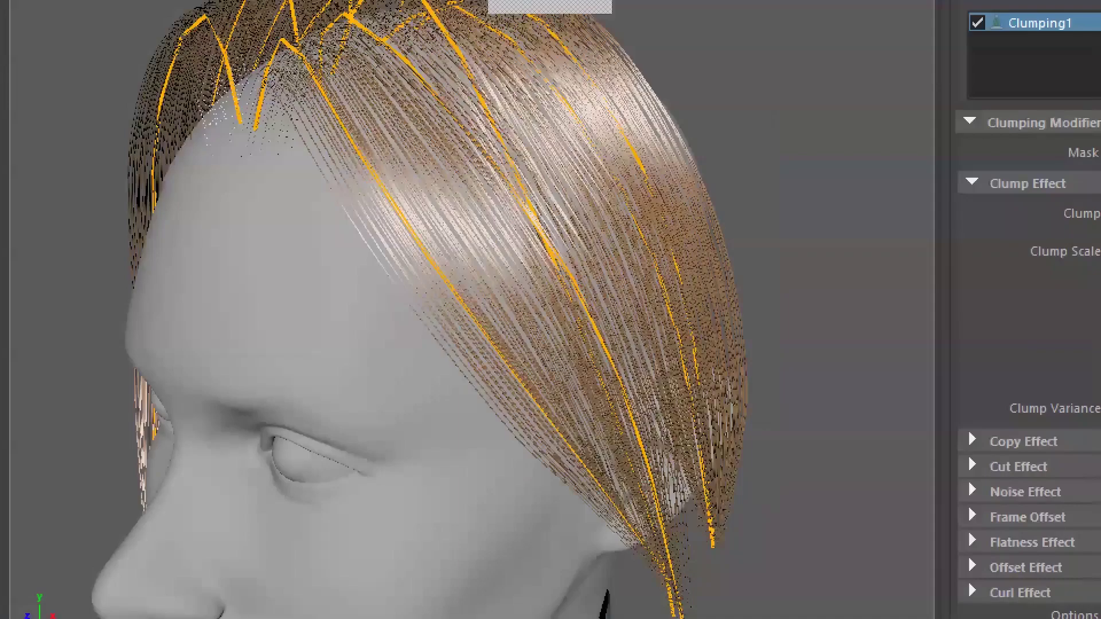
mouse_move(506, 310)
mouse_down()
mouse_move(571, 380)
mouse_move(620, 401)
mouse_move(572, 262)
mouse_up()
drag(507, 141, 492, 118)
mouse_move(442, 202)
mouse_down()
mouse_move(584, 411)
mouse_move(544, 202)
mouse_up()
drag(444, 230, 562, 400)
drag(496, 363, 566, 403)
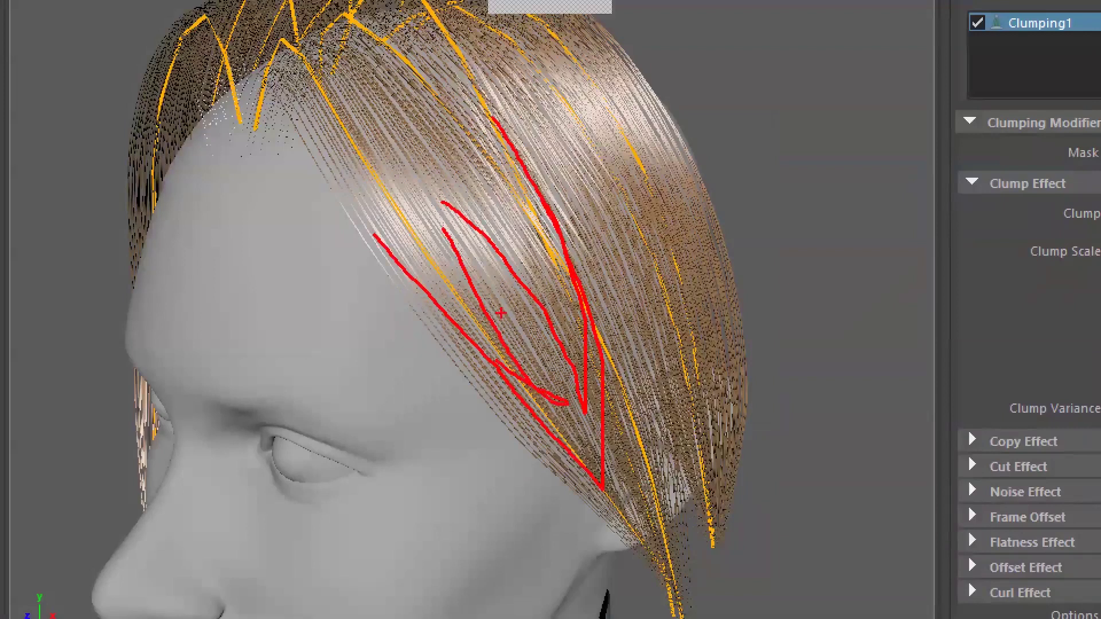
drag(520, 221, 581, 356)
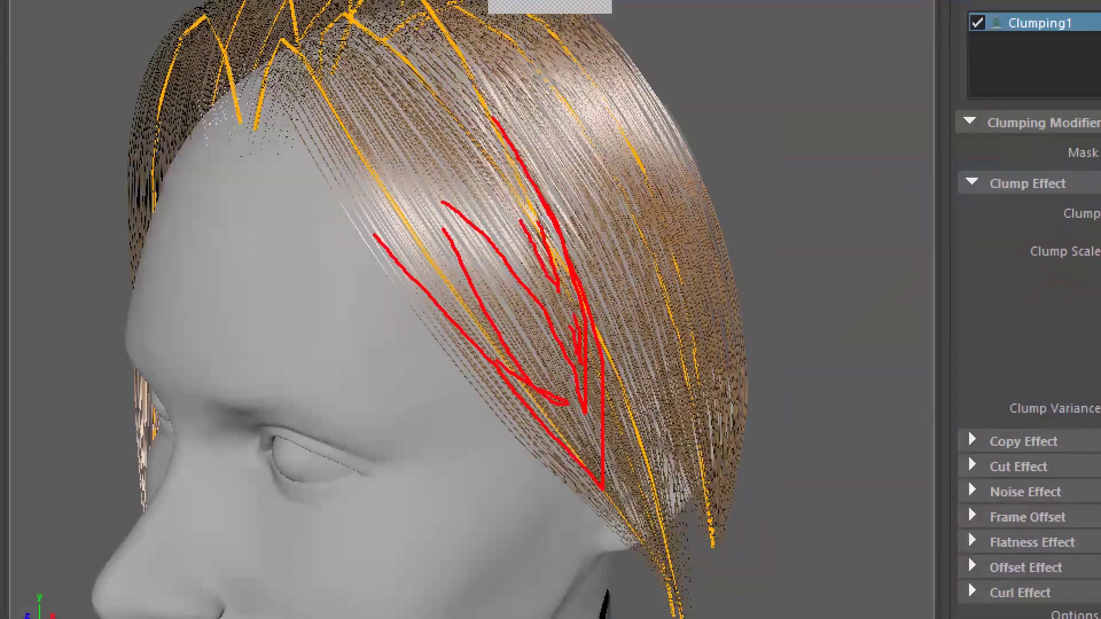
key(Escape)
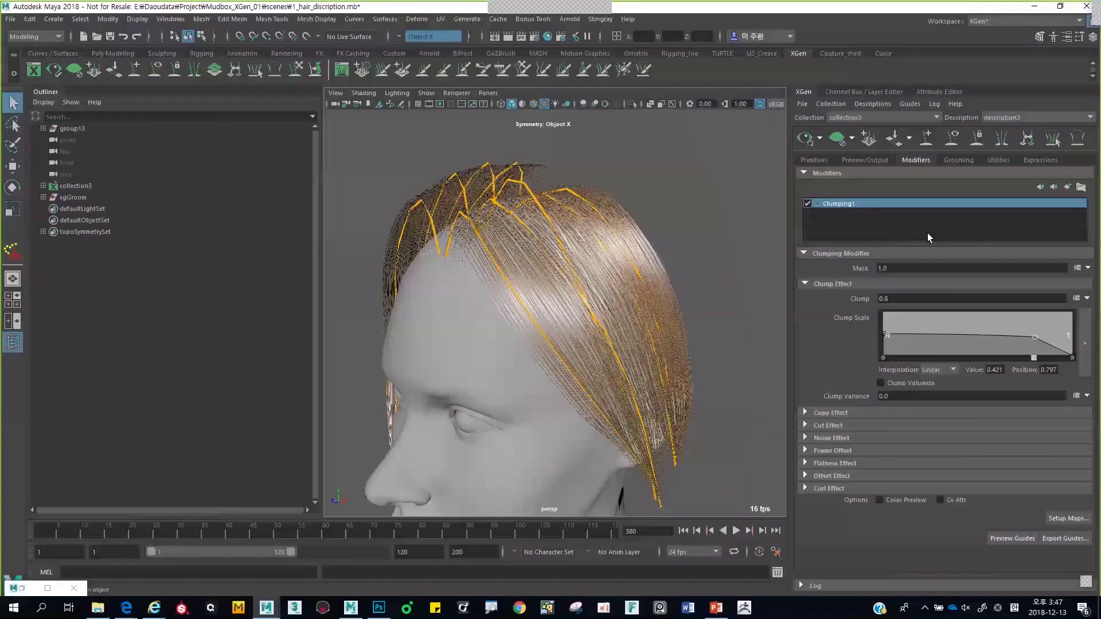
Add a second Clumping modifier and save its clumping maps, using the first clumping's maps as the control map
click(1067, 189)
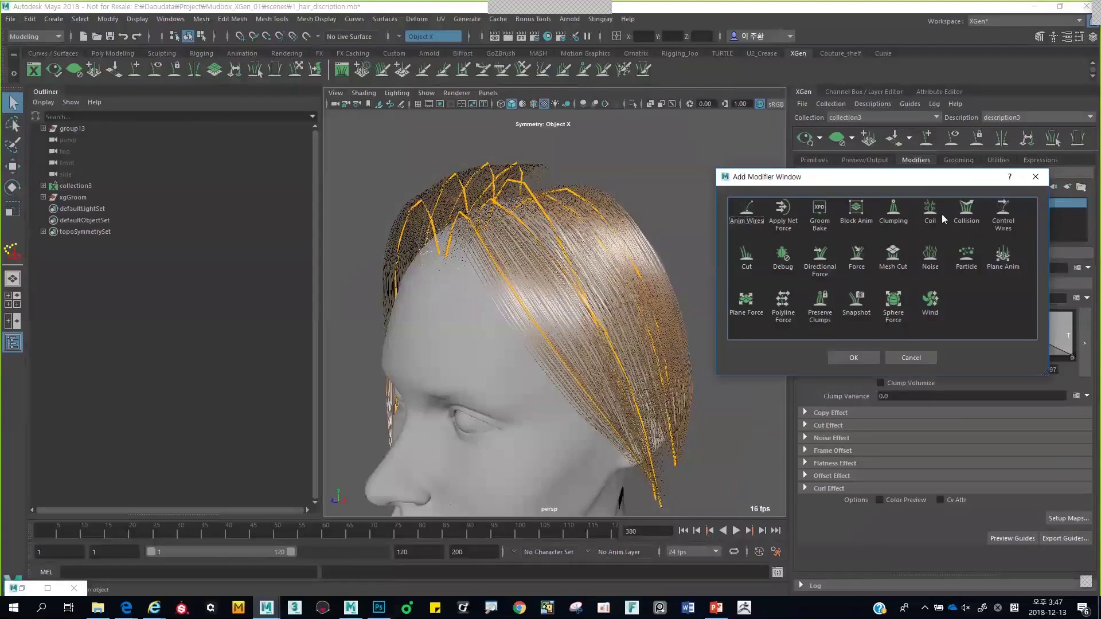
click(896, 211)
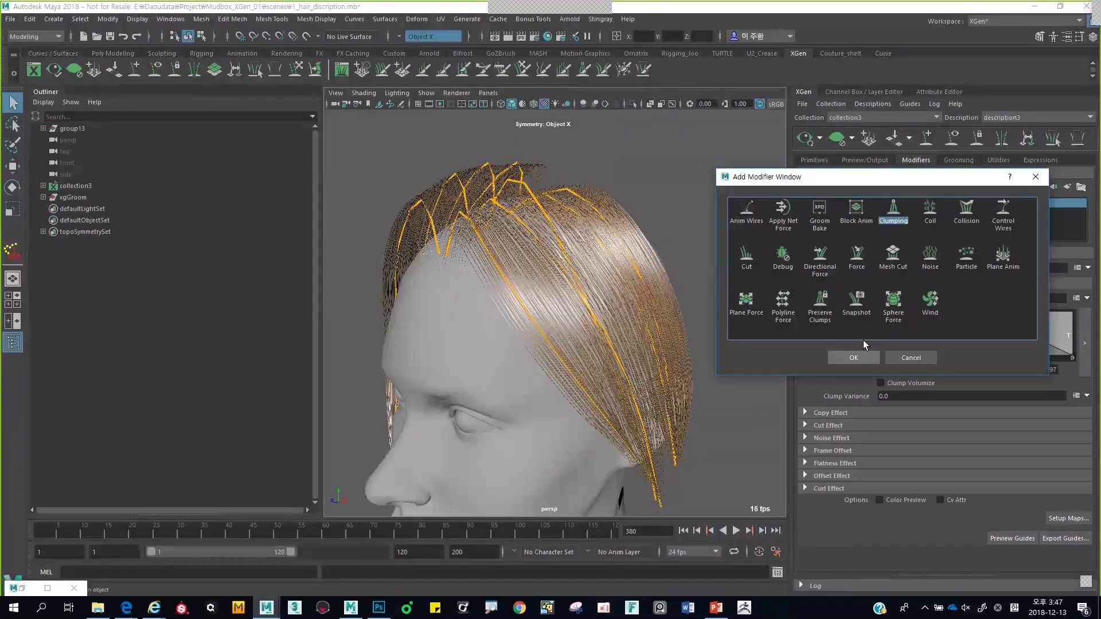
click(853, 357)
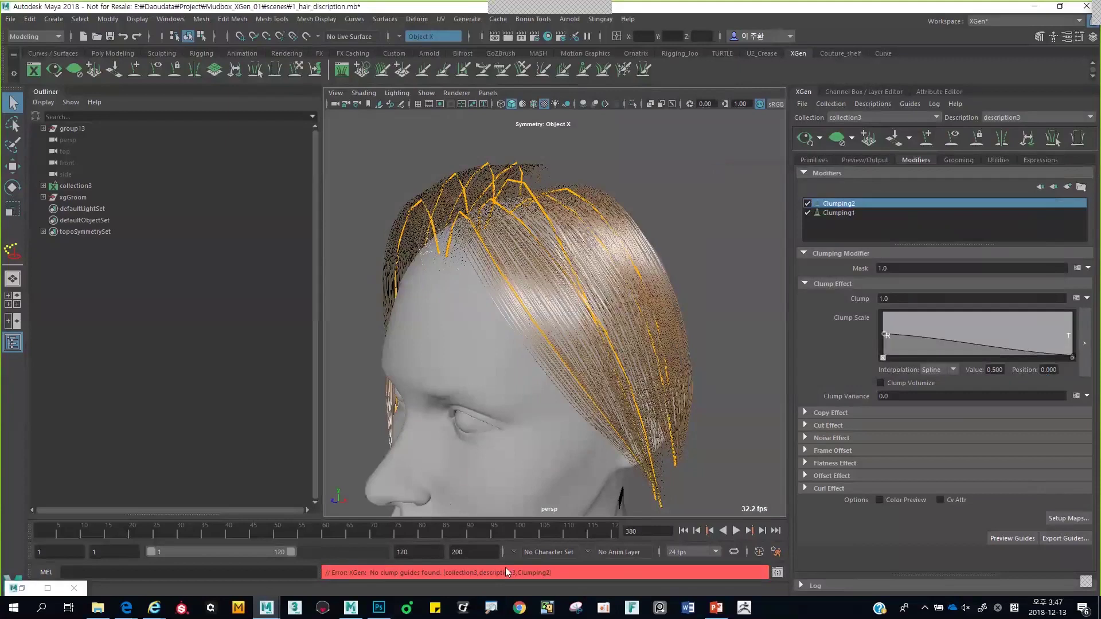
click(1069, 518)
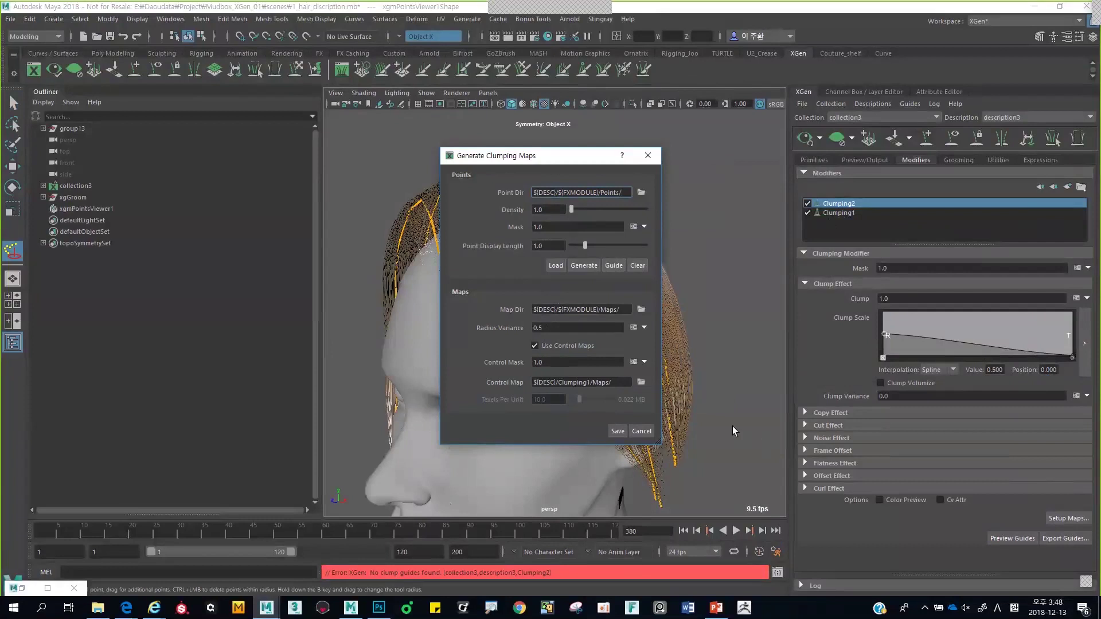
click(618, 430)
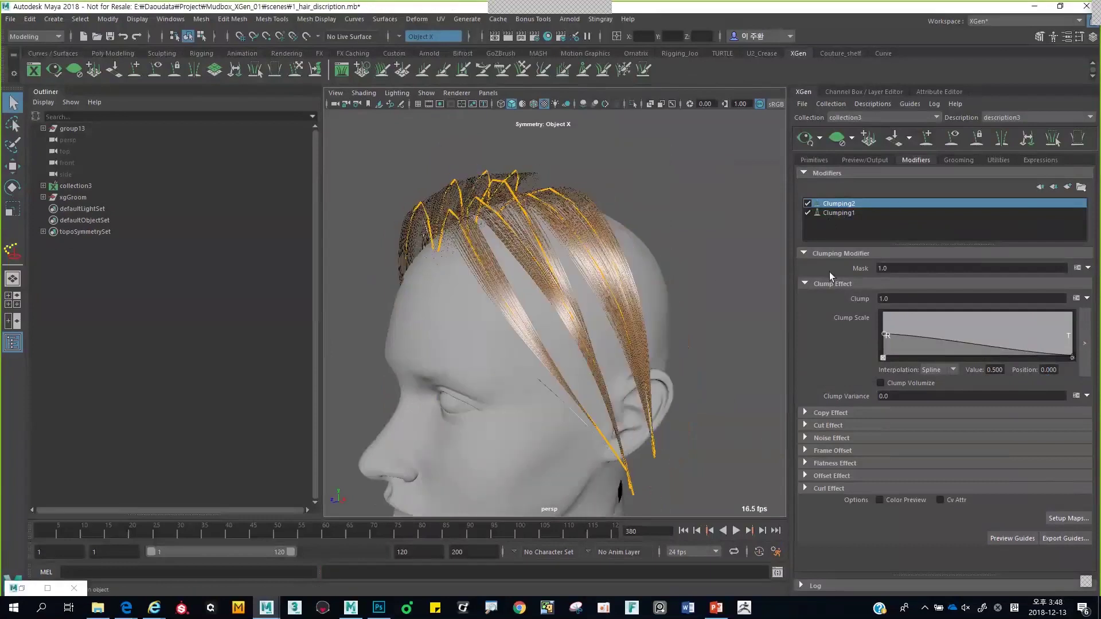
Set the second Clumping modifier's Clump to 0.4 and add a Clump Scale point with value 0.395 at position 0.815
click(936, 303)
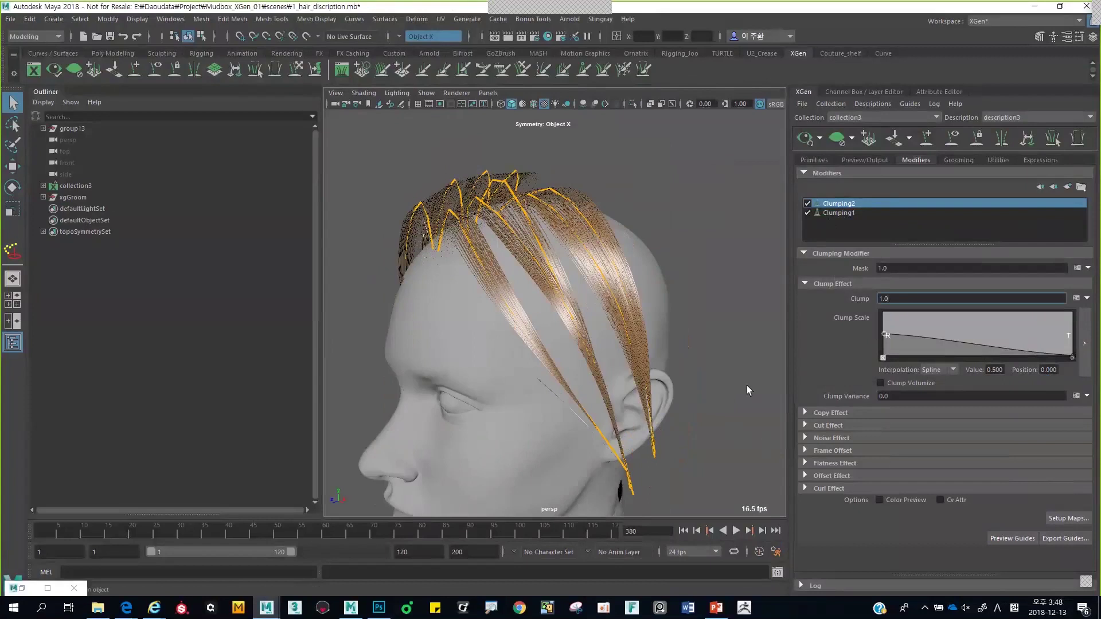
key(BackSpace)
key(BackSpace)
key(BackSpace)
text(0.4)
key(Return)
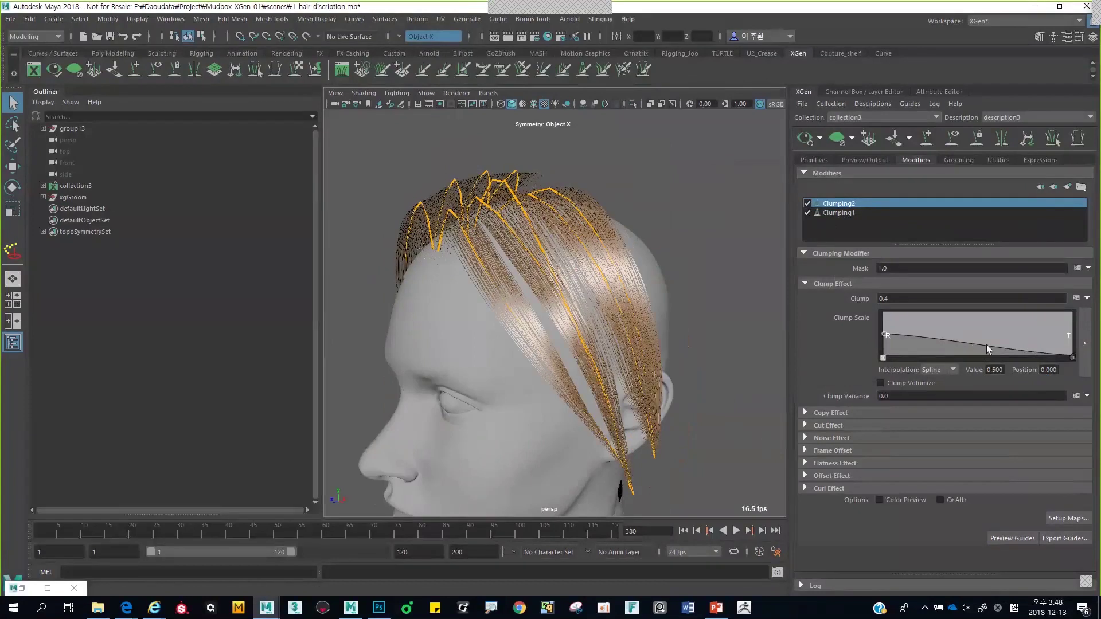
drag(986, 347, 1038, 338)
scroll(580, 401, up, 5)
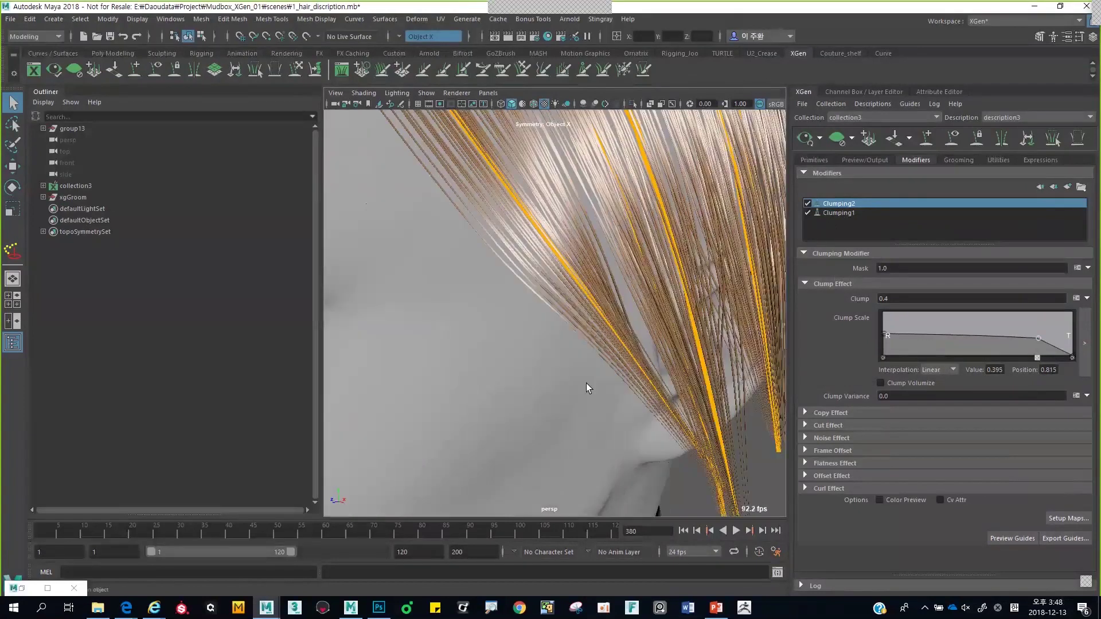
alt+drag(602, 303, 576, 287)
scroll(628, 358, down, 6)
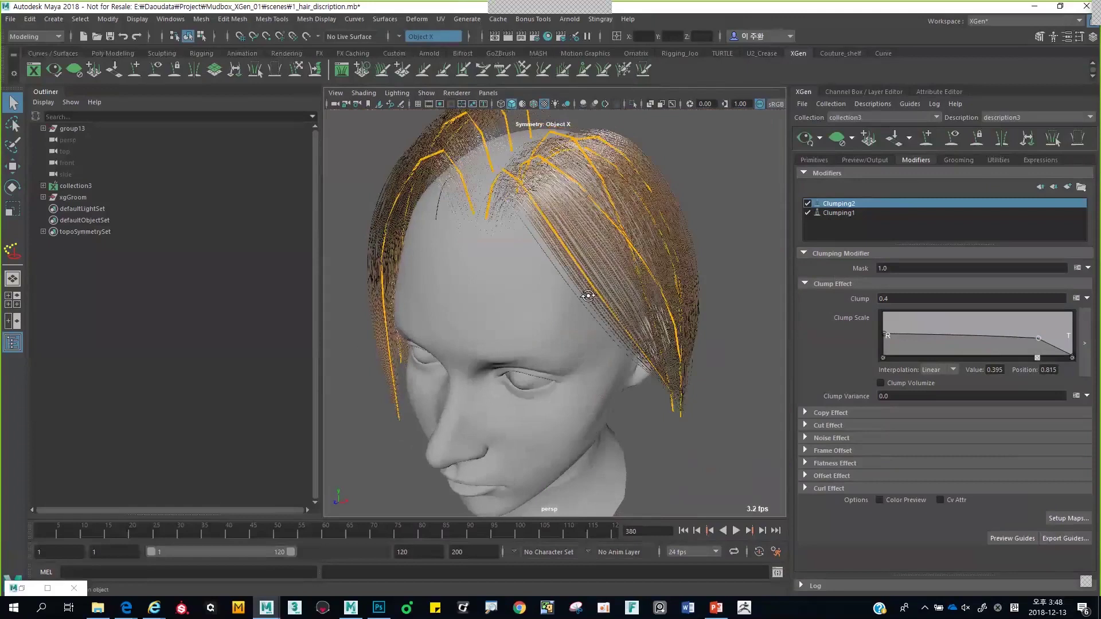
click(878, 212)
click(874, 203)
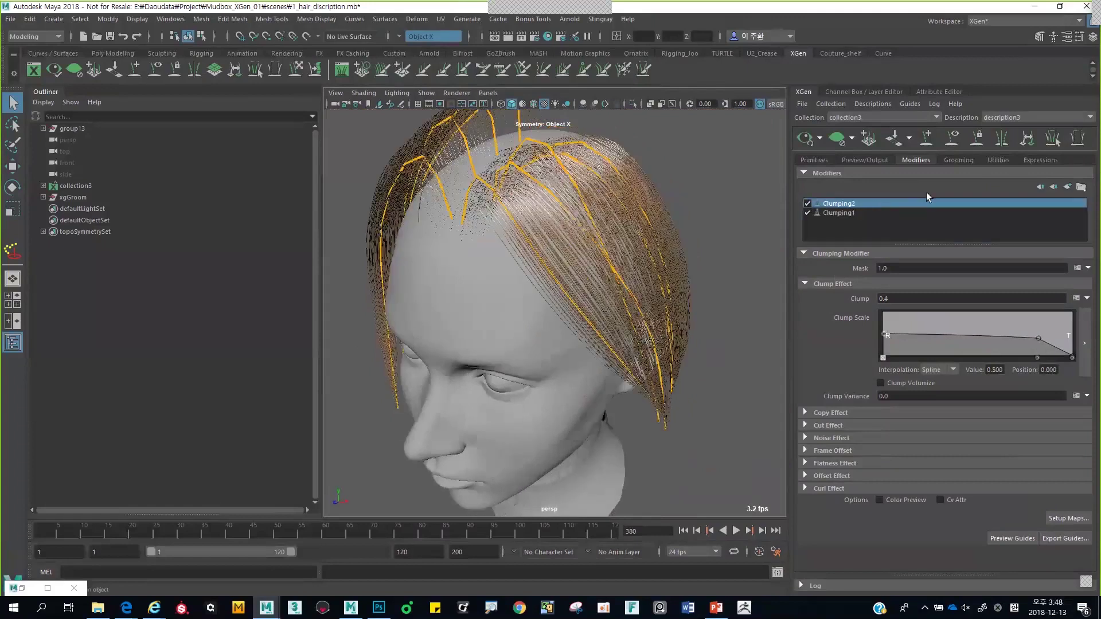
Add a Noise modifier to the hair description and set its Magnitude to 2
click(1066, 188)
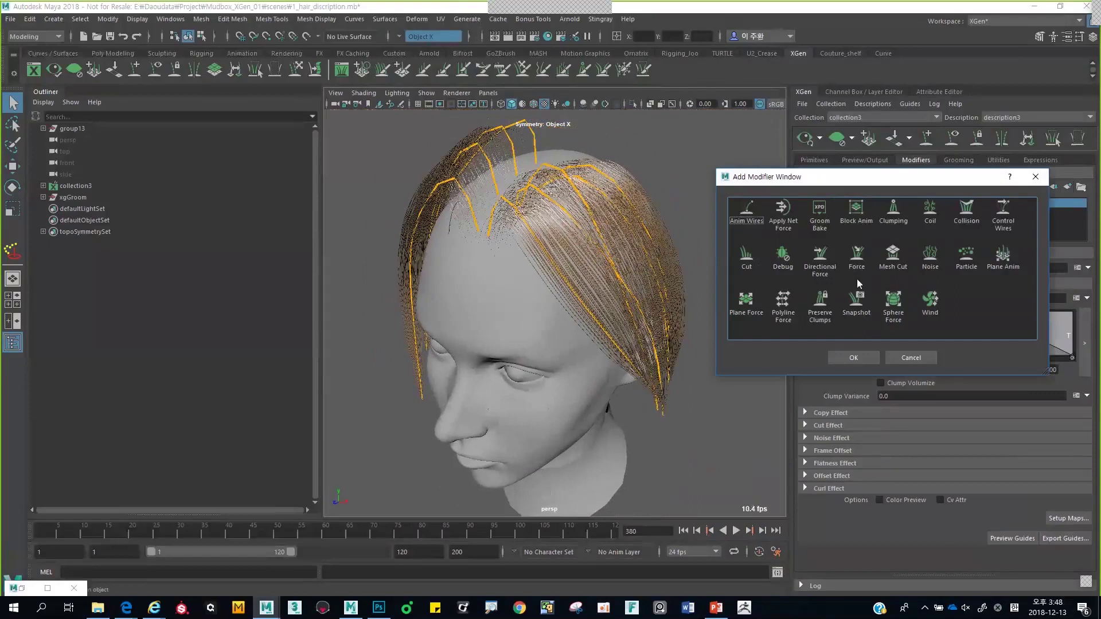
click(931, 255)
click(853, 357)
alt+drag(738, 340, 647, 301)
scroll(711, 257, up, 3)
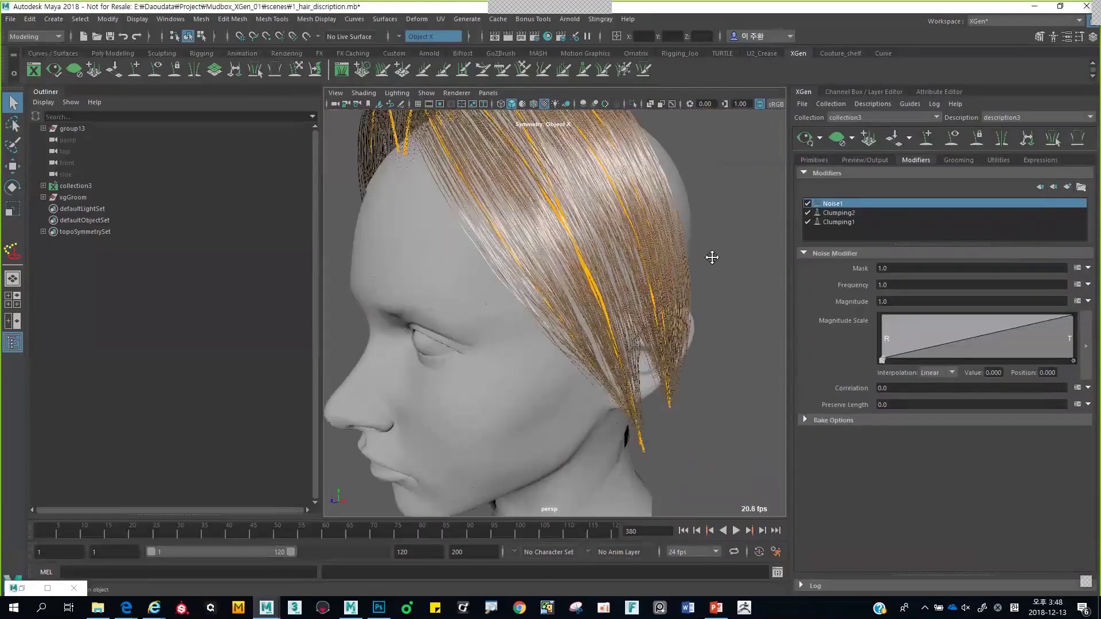
double_click(903, 304)
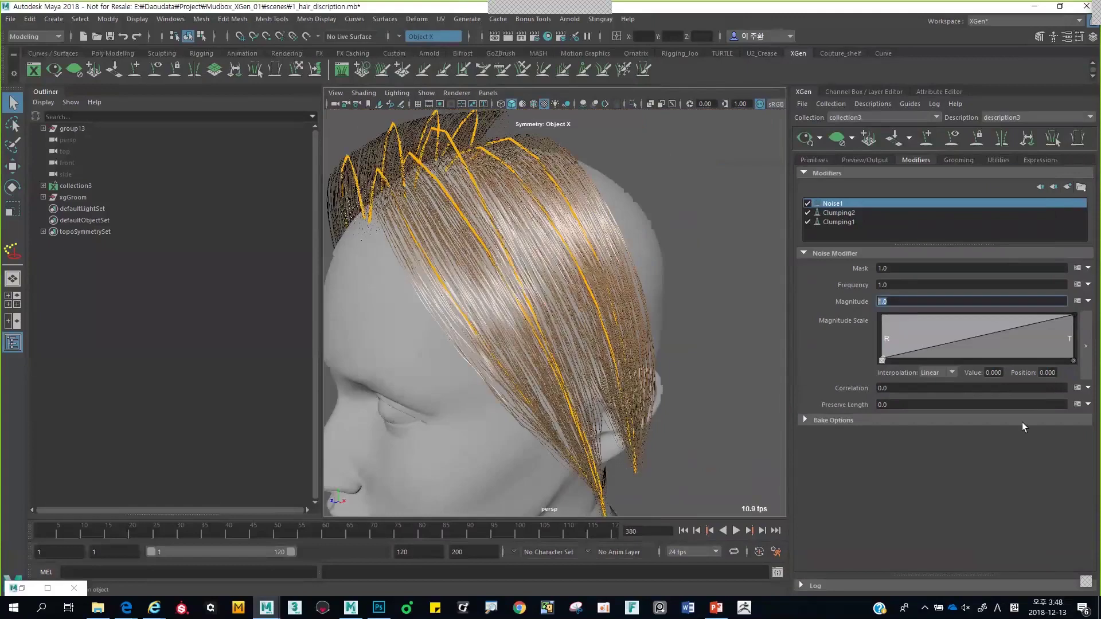
text(2)
key(Return)
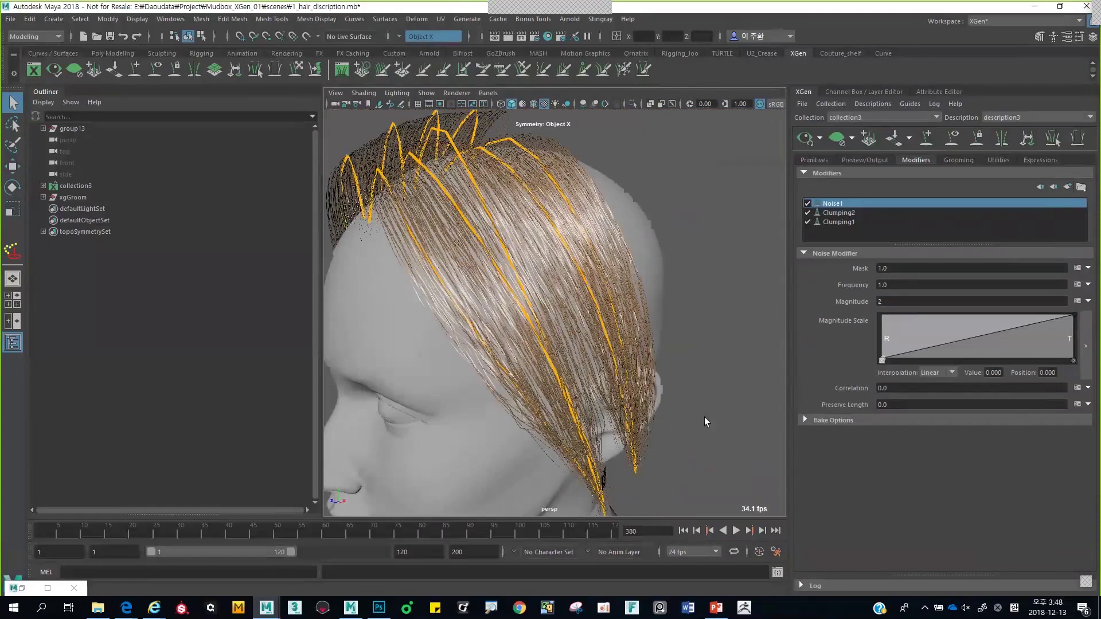
scroll(704, 418, down, 3)
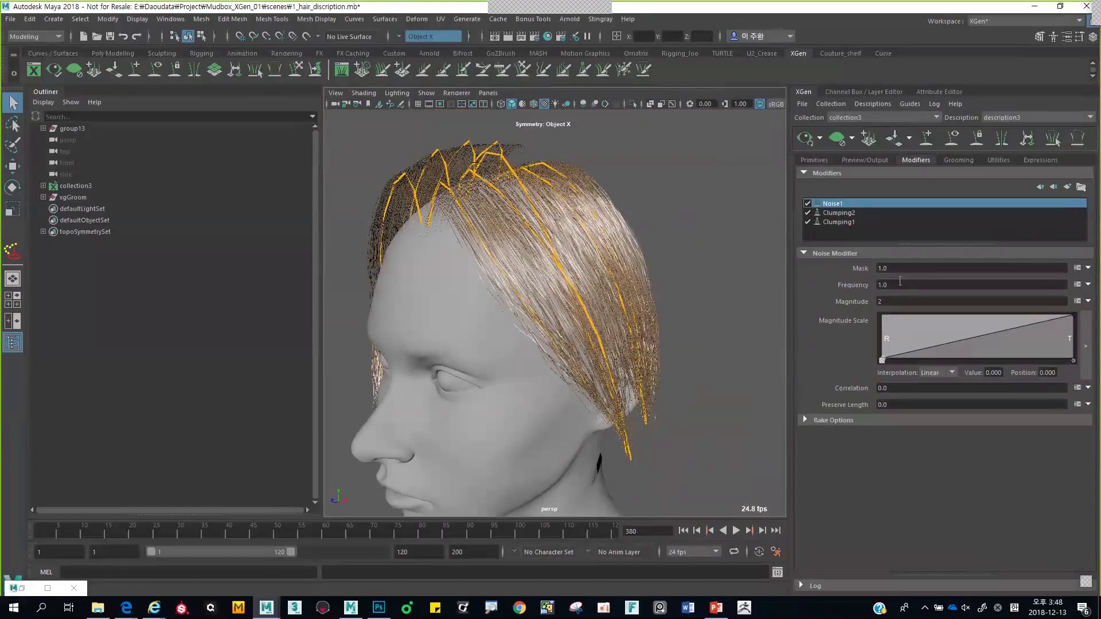
Set the Noise modifier's Mask to 0.4 and add a Magnitude Scale point with value 0.763 at position 0.359
key(Tab)
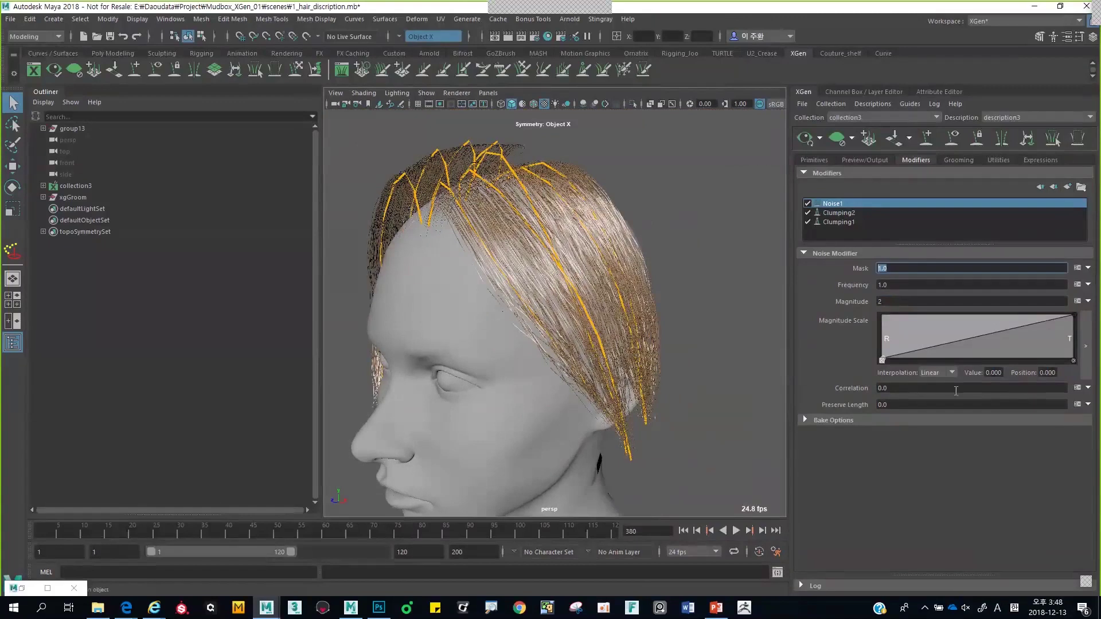
text(0.4)
key(Return)
drag(949, 345, 951, 325)
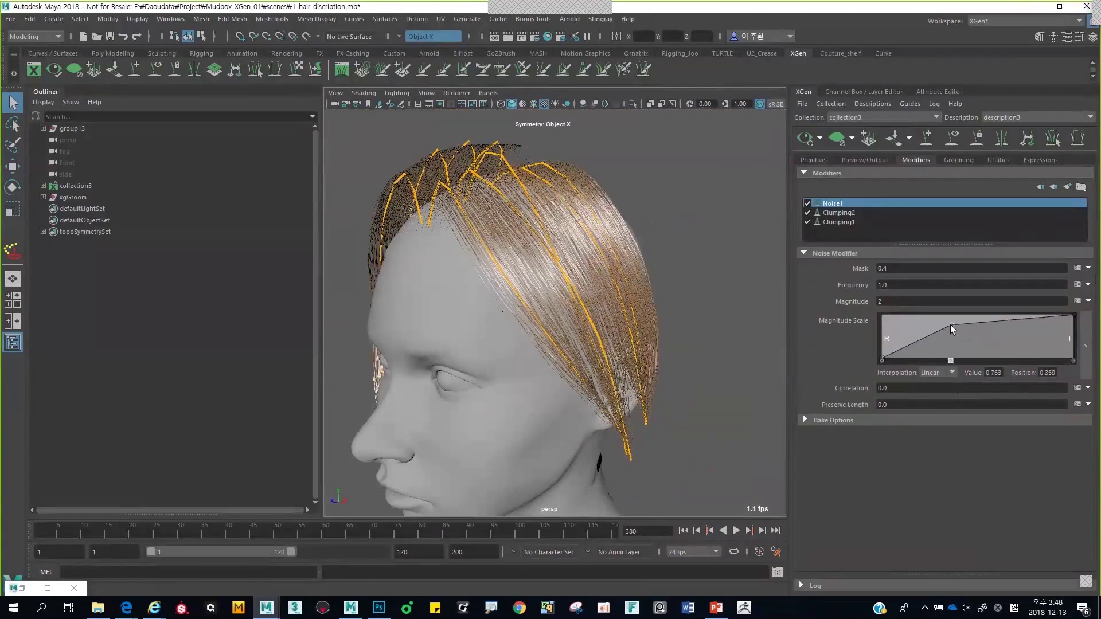
scroll(580, 406, up, 5)
scroll(579, 406, down, 5)
alt+drag(579, 407, 546, 388)
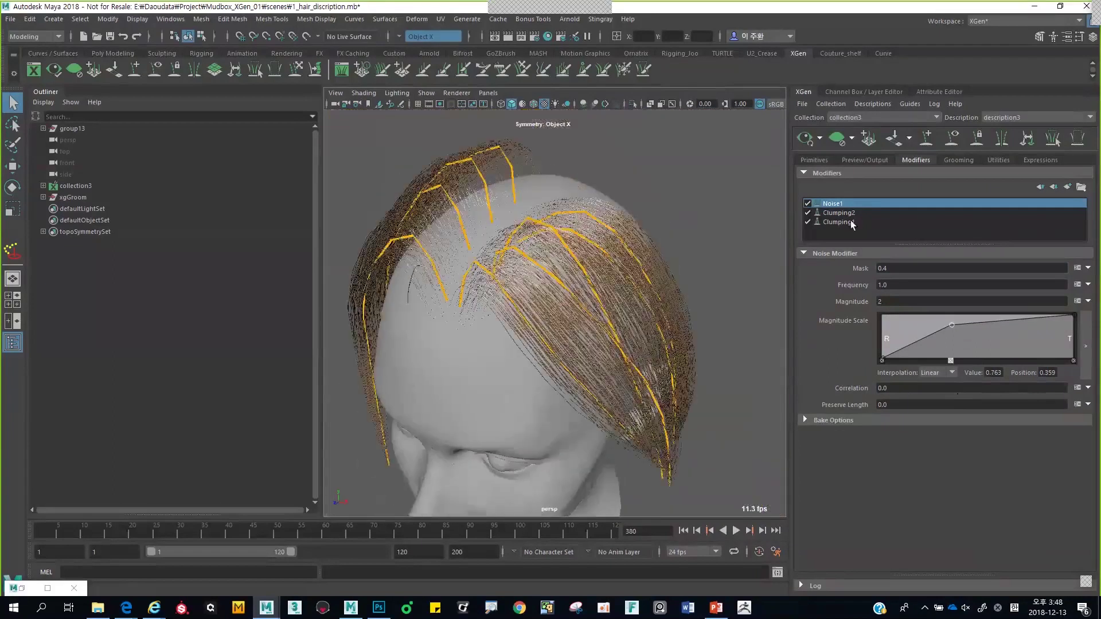
Add a Cut modifier to the hair description above the Noise modifier
click(1068, 187)
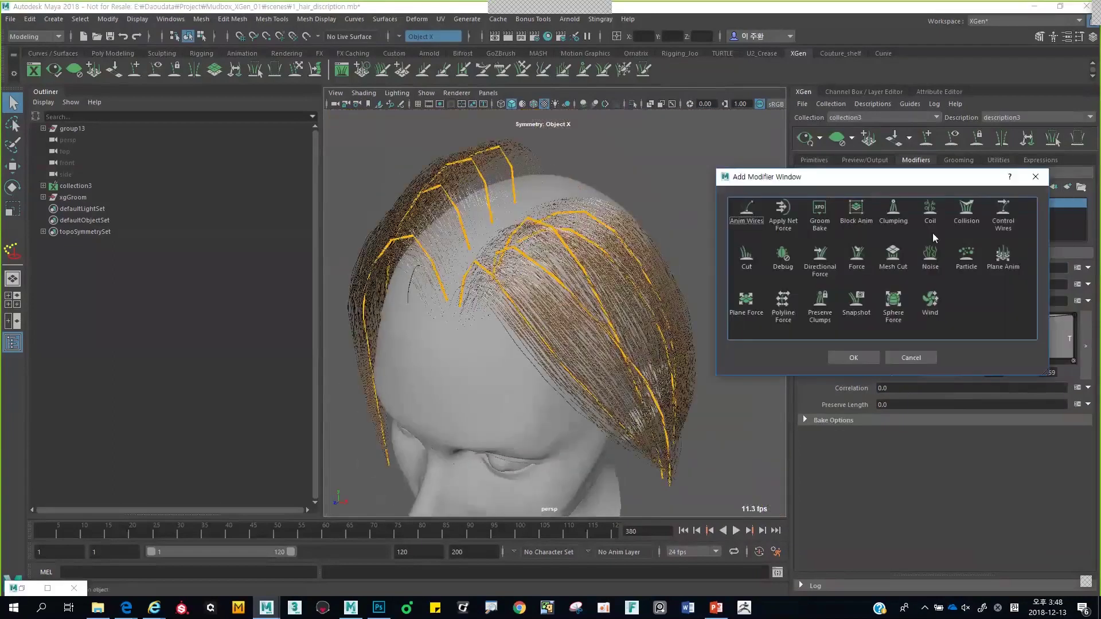
click(747, 261)
click(855, 358)
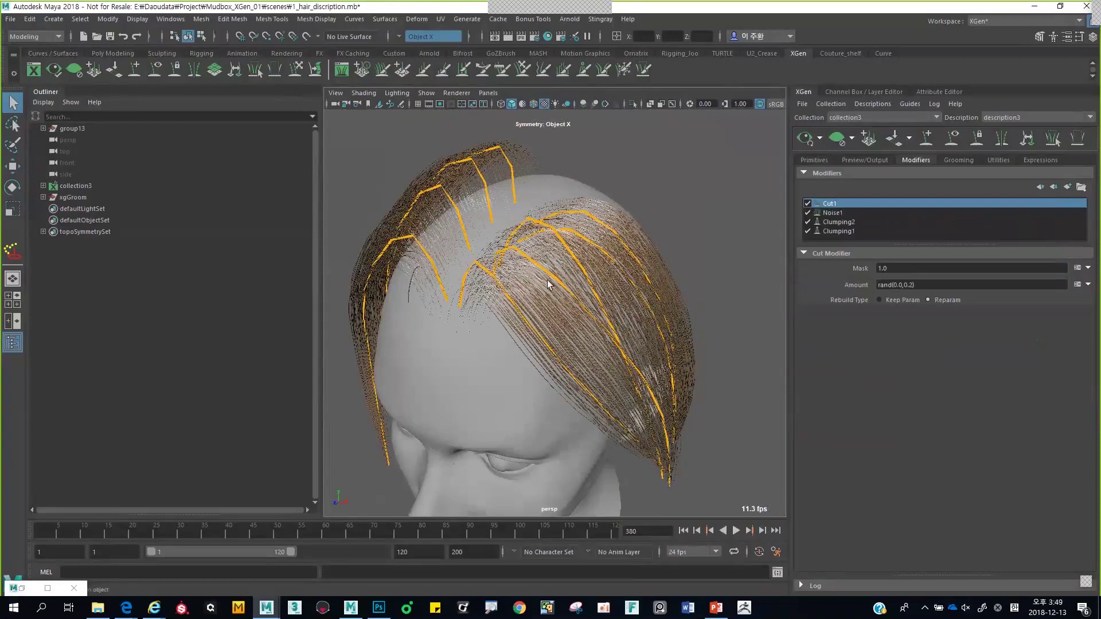
alt+drag(547, 284, 746, 277)
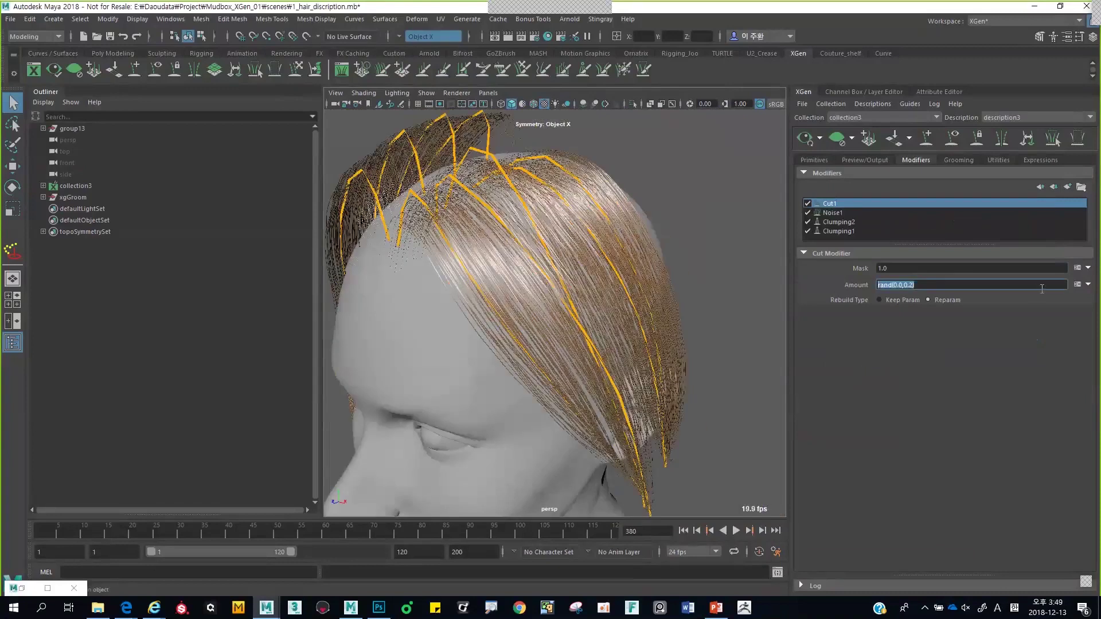
Look through the function reference in the expression editor's help for the Cut modifier's Amount, leaving the expression as it is
click(1021, 289)
click(1078, 284)
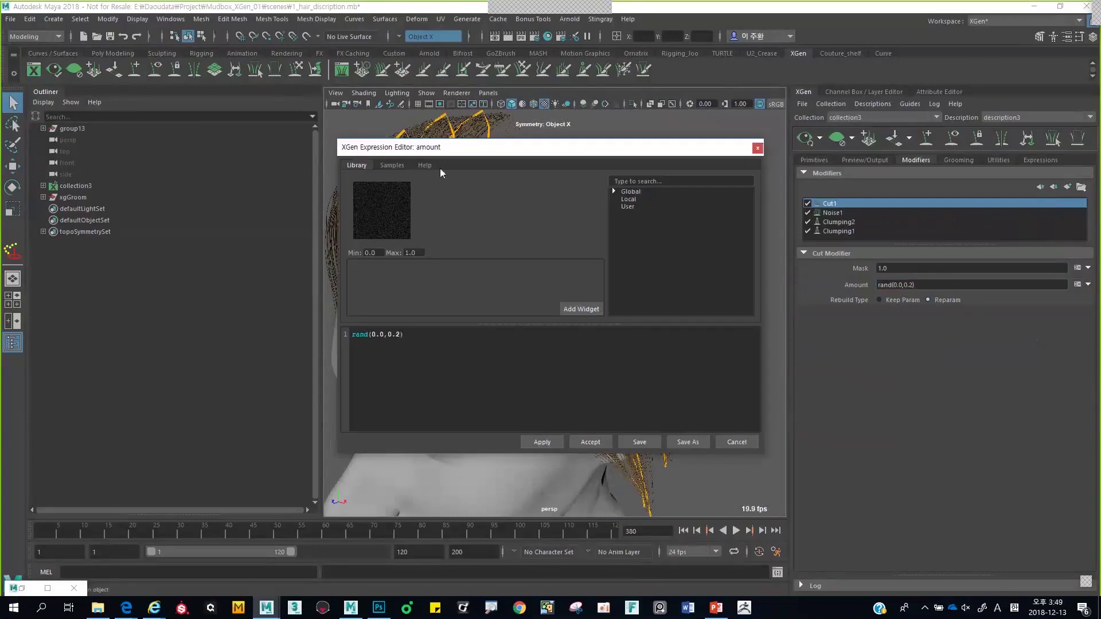
click(422, 166)
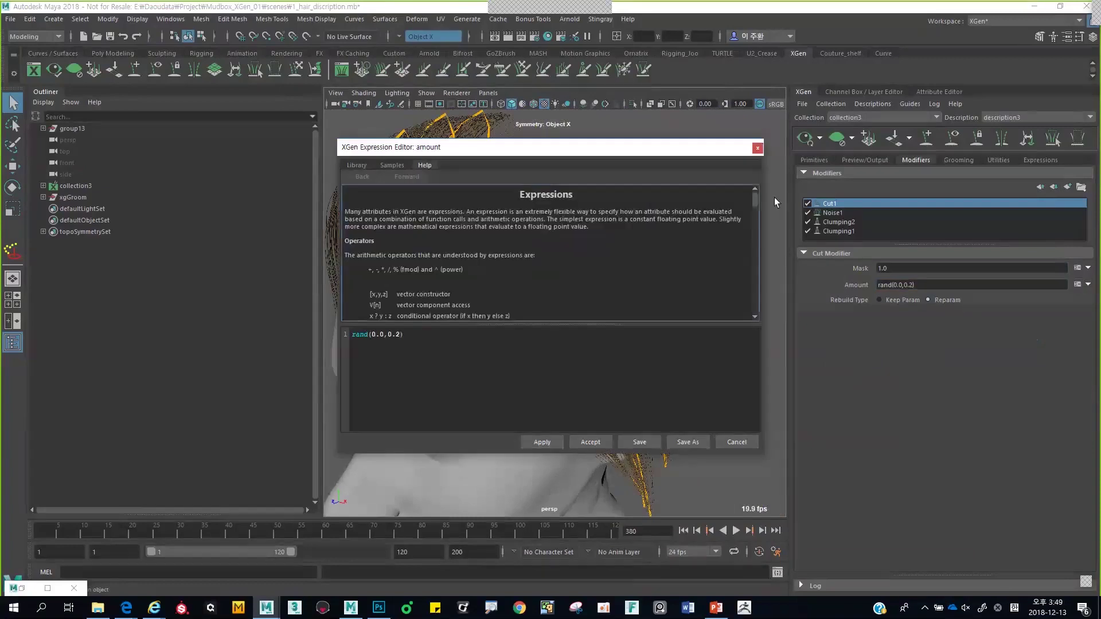
drag(756, 201, 748, 266)
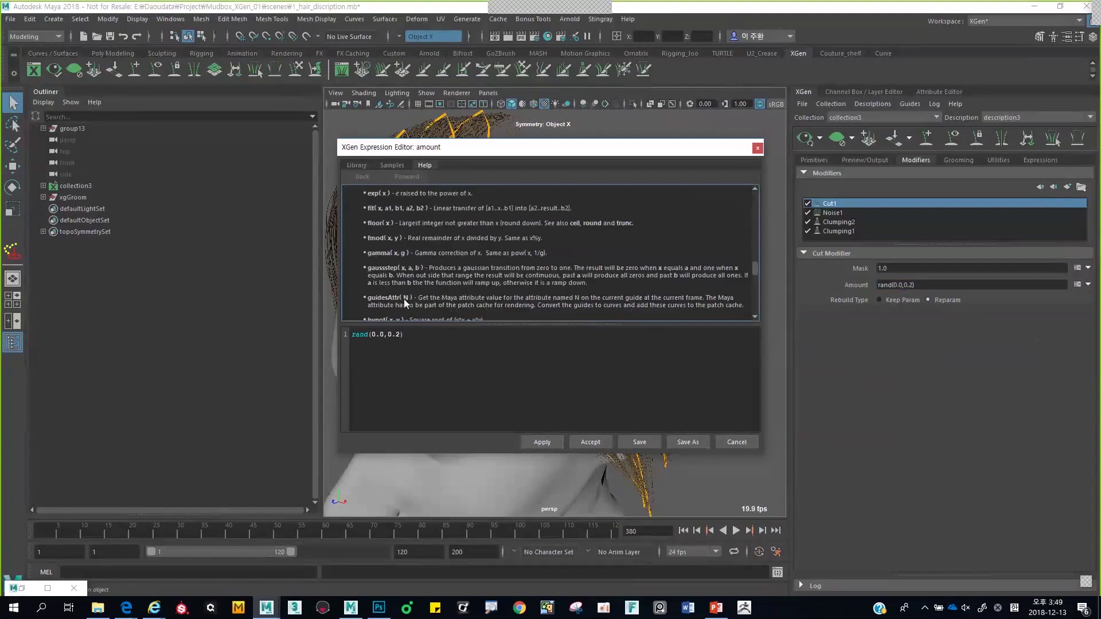
click(757, 150)
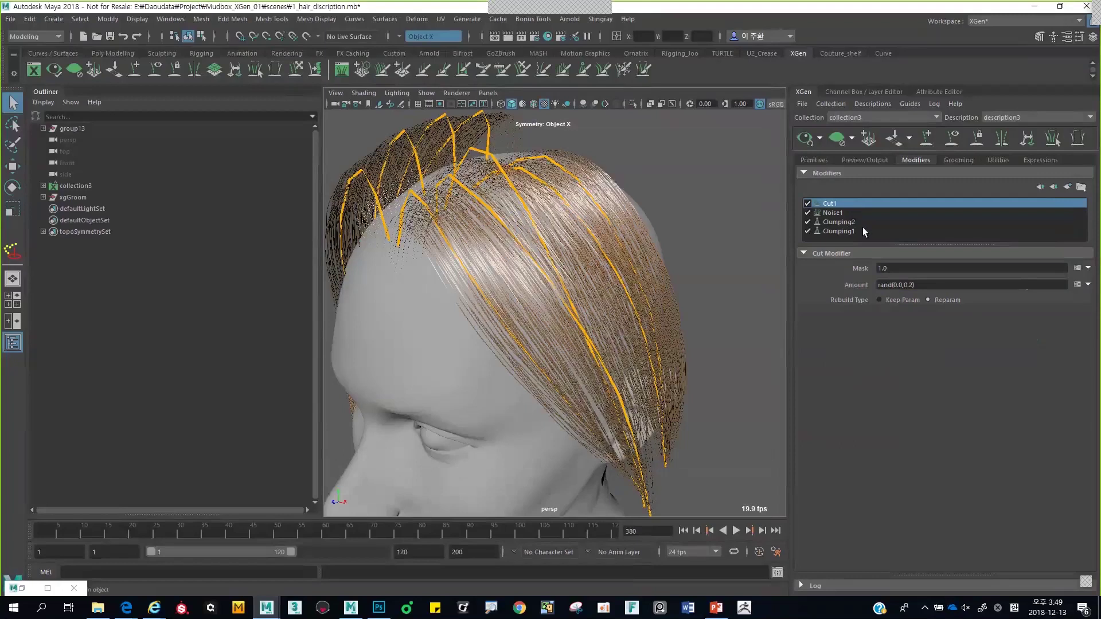
Set the Cut modifier's Amount expression to rand(0.2,0.4) and check the hair tips near the ear
click(901, 286)
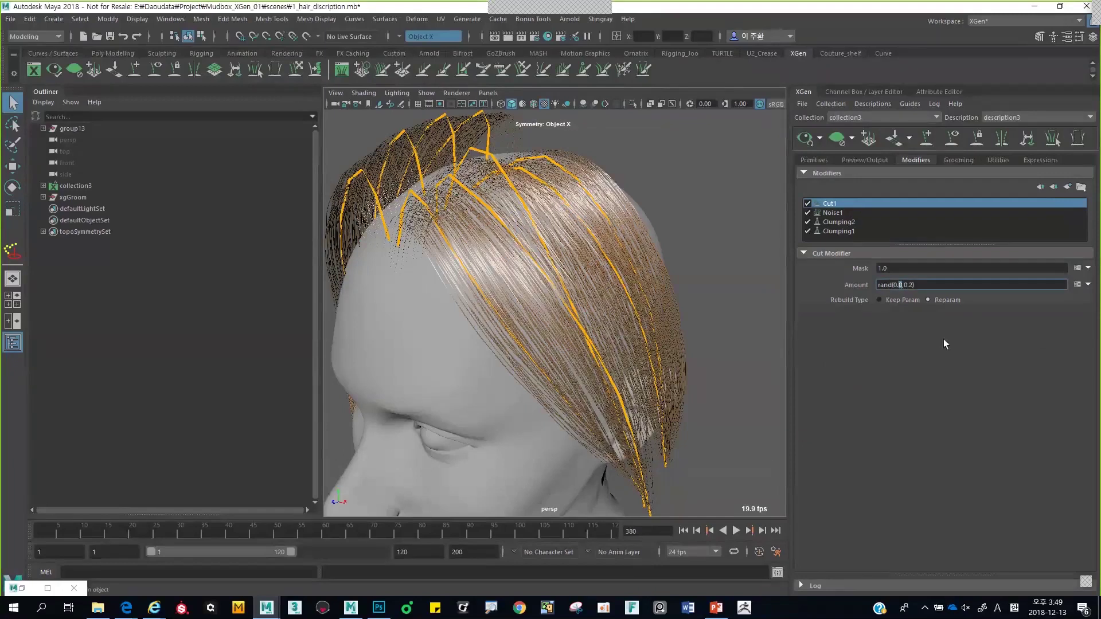
text(2)
key(BackSpace)
text(4)
key(Return)
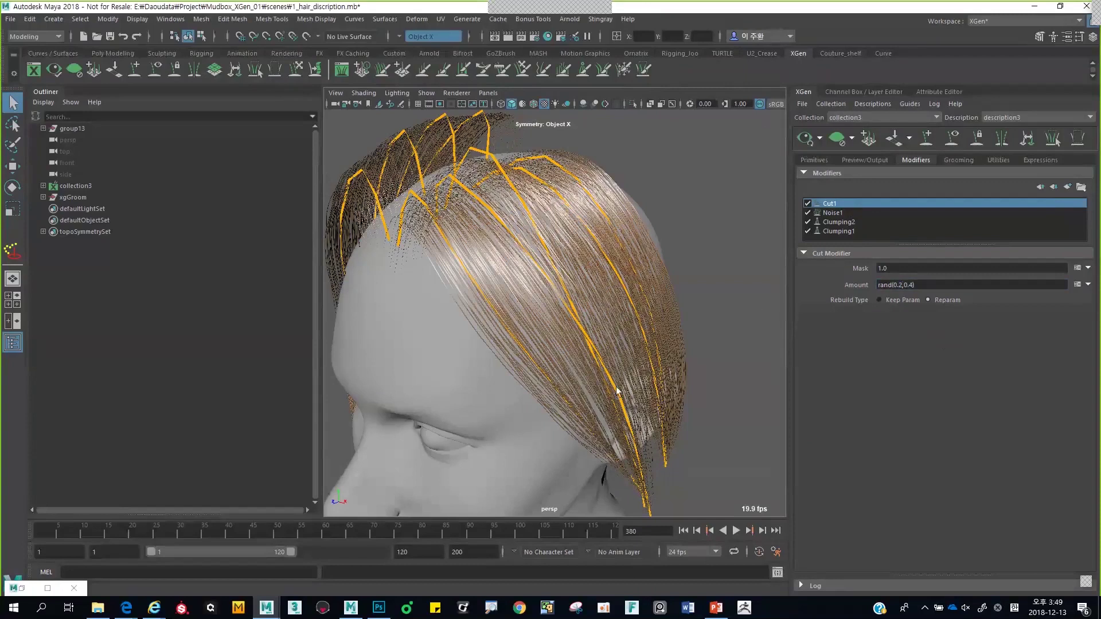
alt+drag(596, 372, 565, 353)
mouse_move(565, 353)
alt+right_down()
mouse_move(654, 448)
mouse_move(575, 348)
alt+right_up()
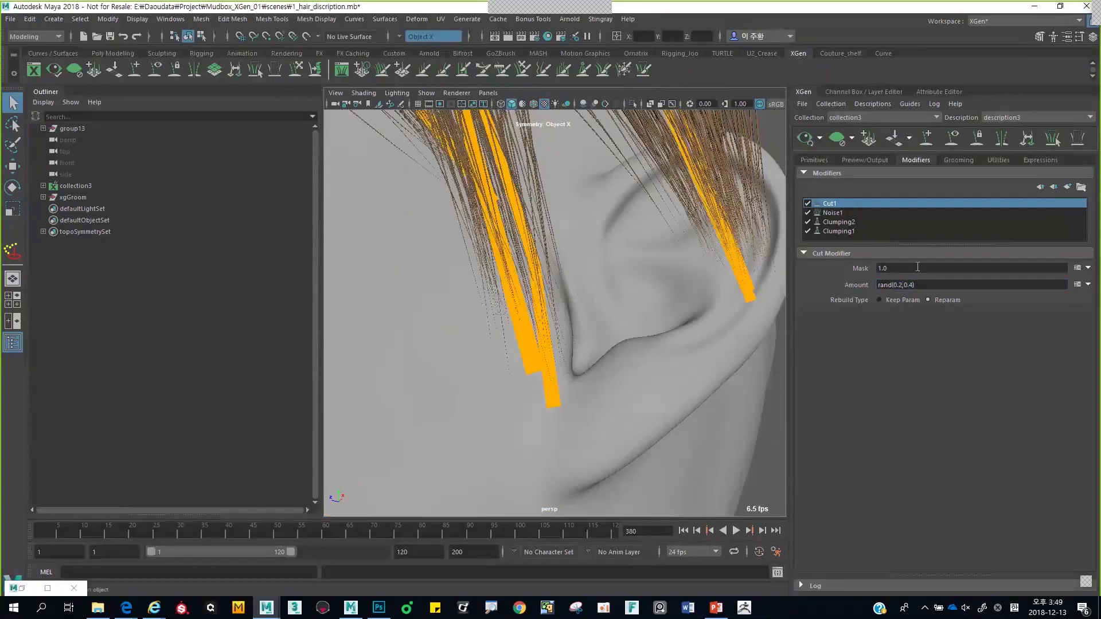
Select the front guide beside the parting and try the guide sculpting brush on it
alt+right_drag(664, 319, 578, 295)
alt+drag(577, 295, 642, 267)
click(641, 266)
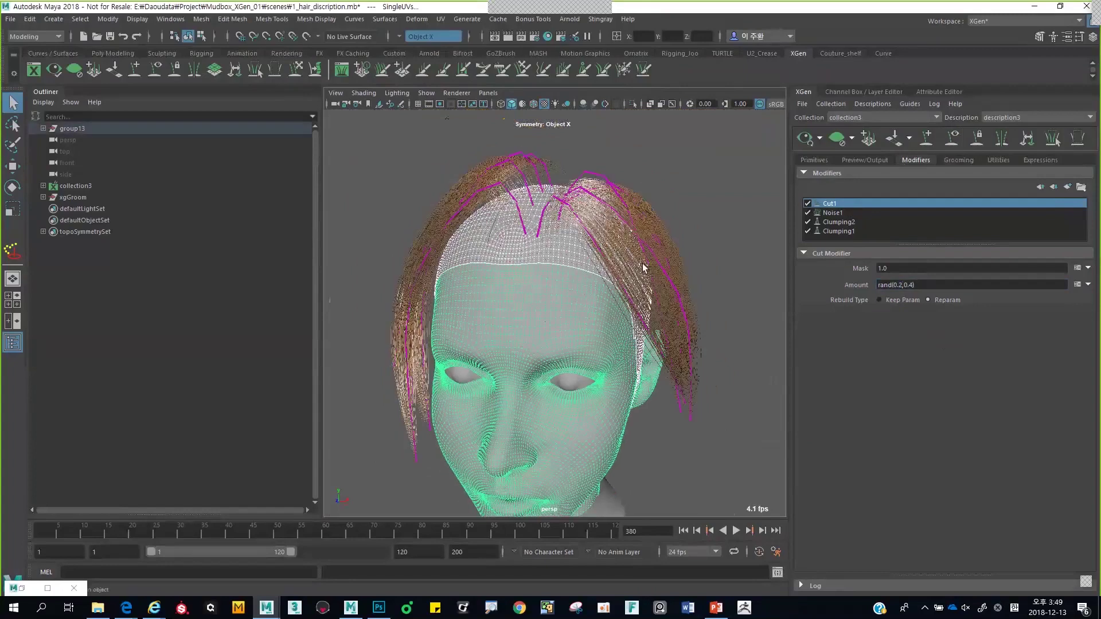
click(642, 264)
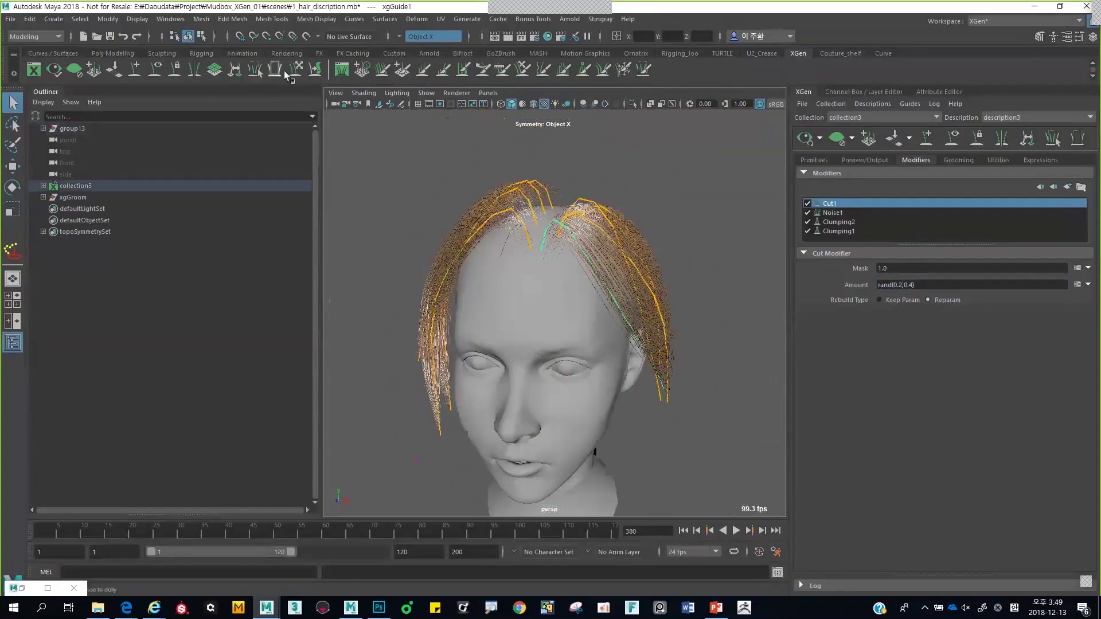
click(383, 69)
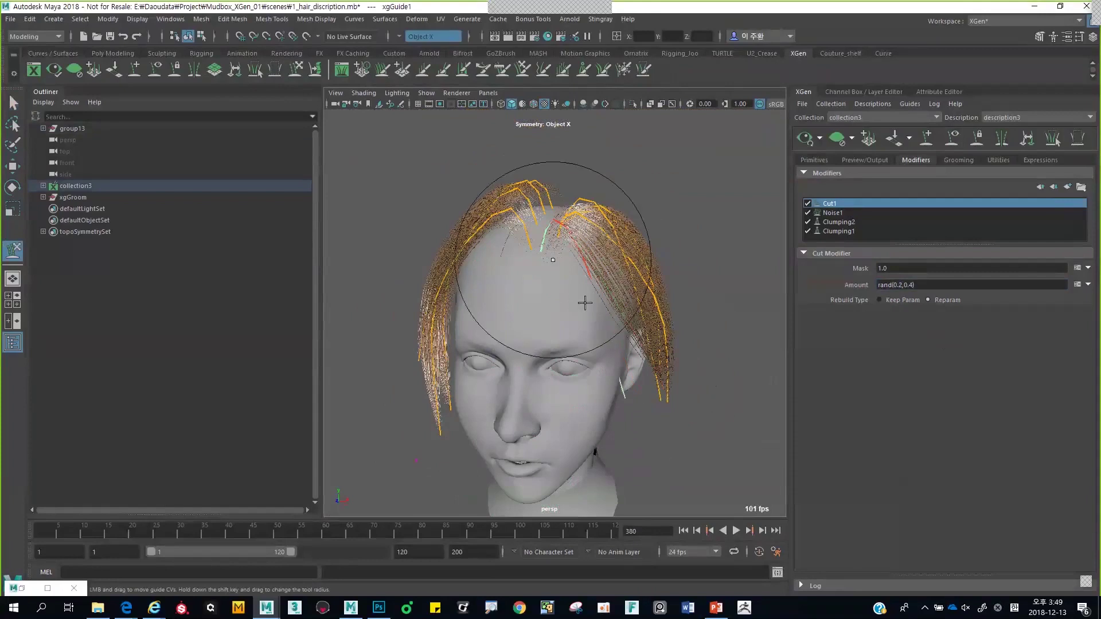
key(q)
alt+drag(659, 300, 661, 295)
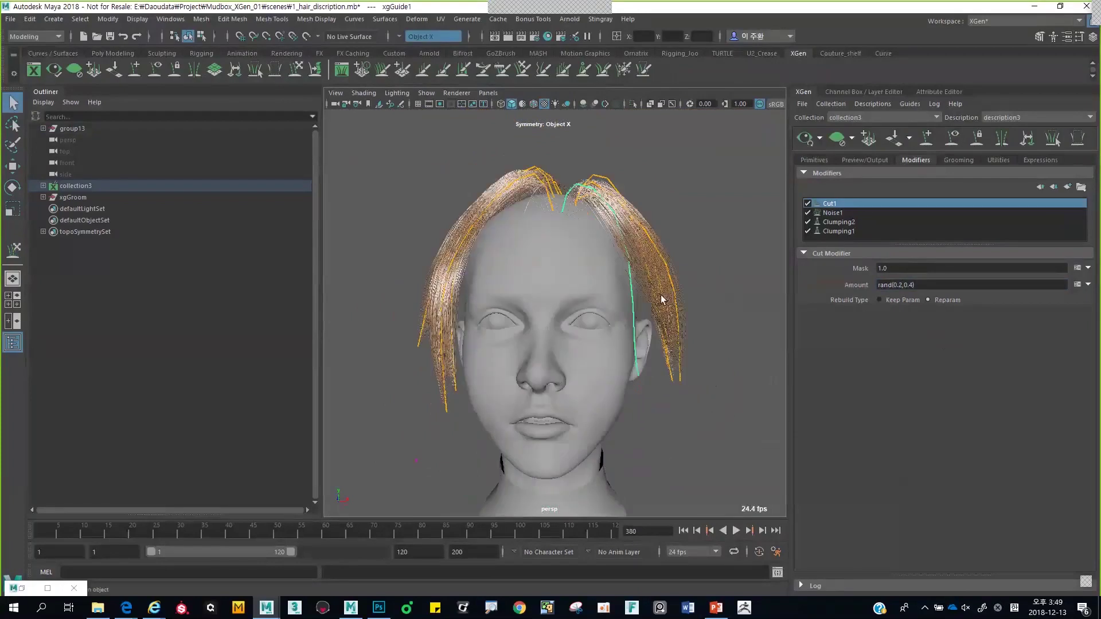
Select all guides of the hair description, xgGuide1 through xgGuide25, and rebuild them with a CV count of 12
click(810, 163)
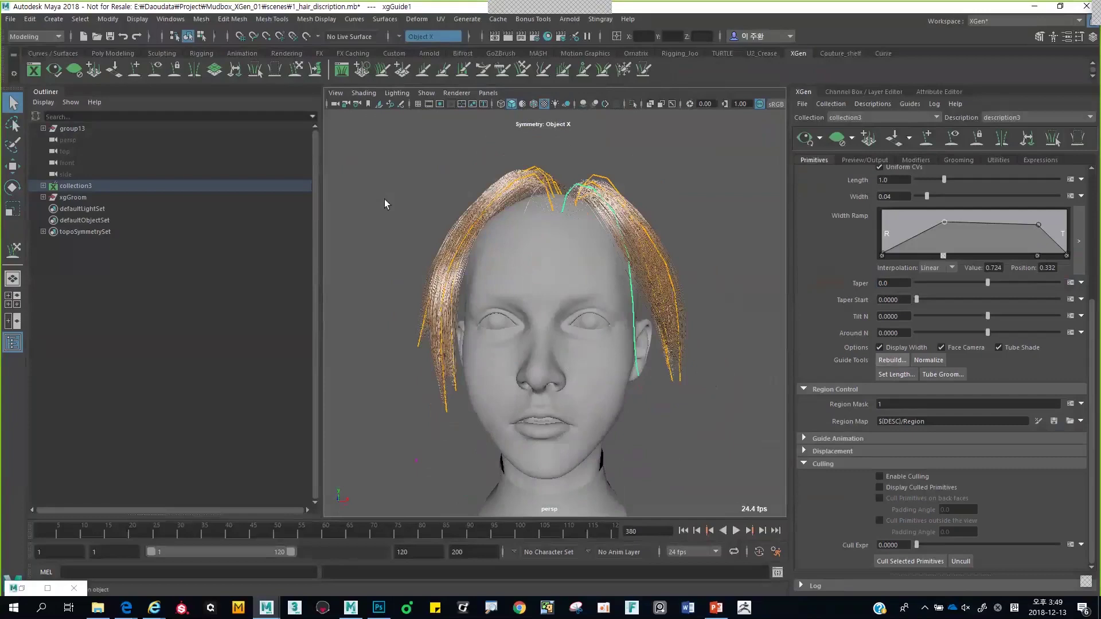
shift+click(43, 187)
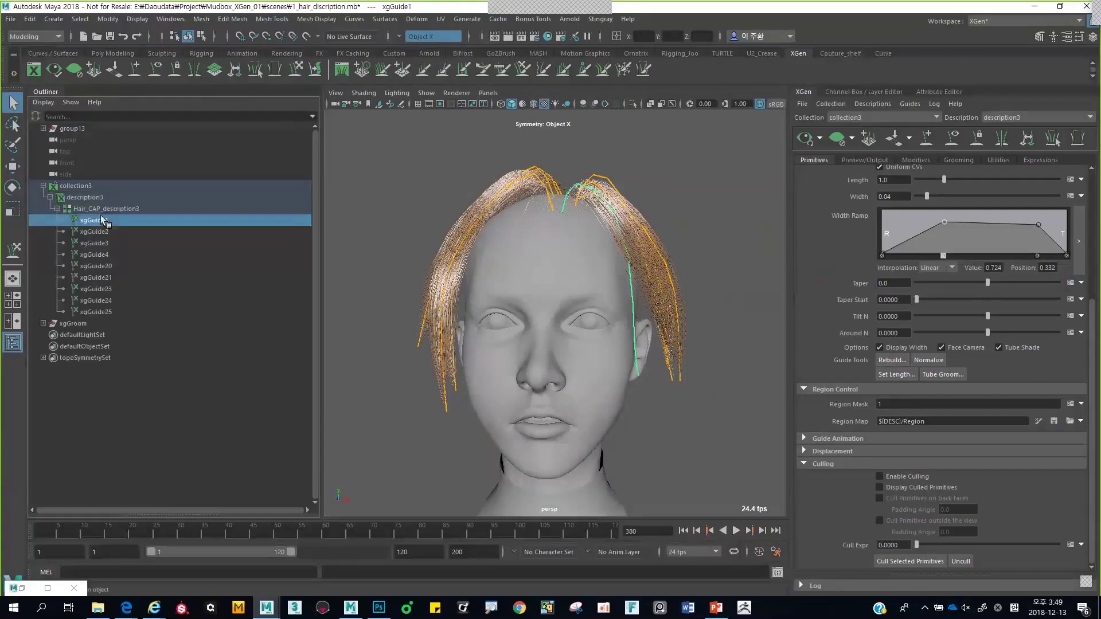
shift+click(95, 312)
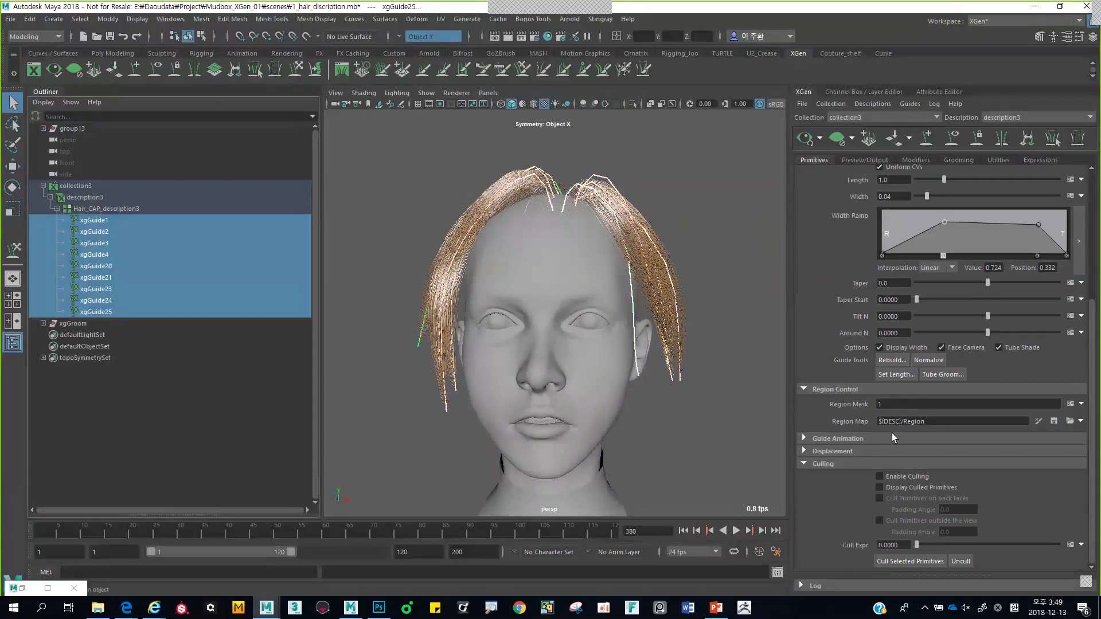
click(893, 360)
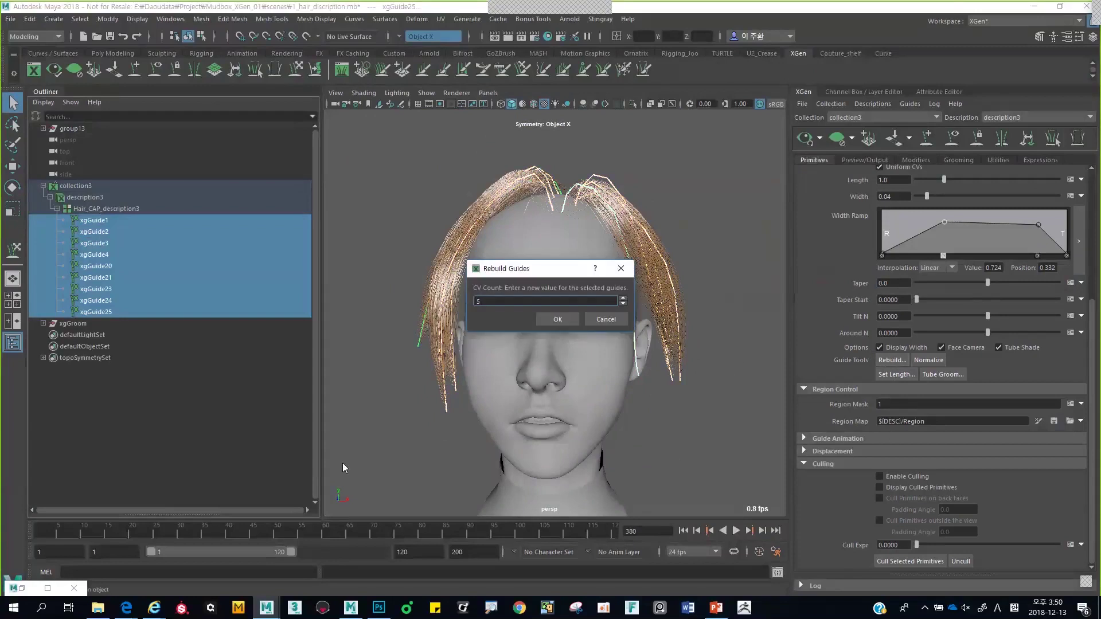
text(12)
click(568, 321)
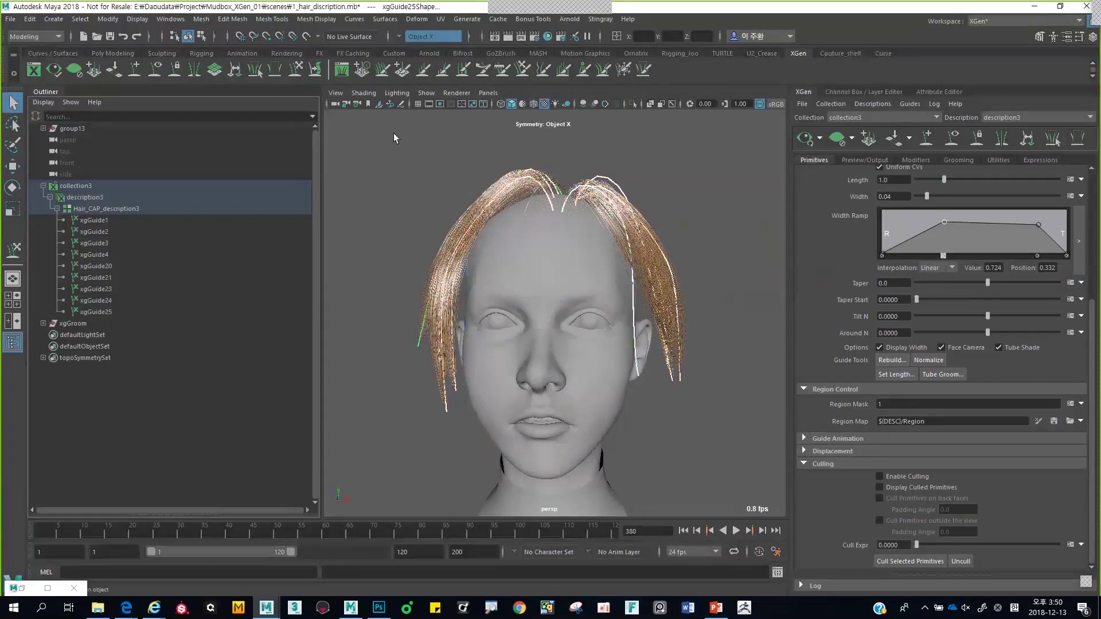
Adjust the rebuilt guides along the side of the head with the guide sculpting brush
key(y)
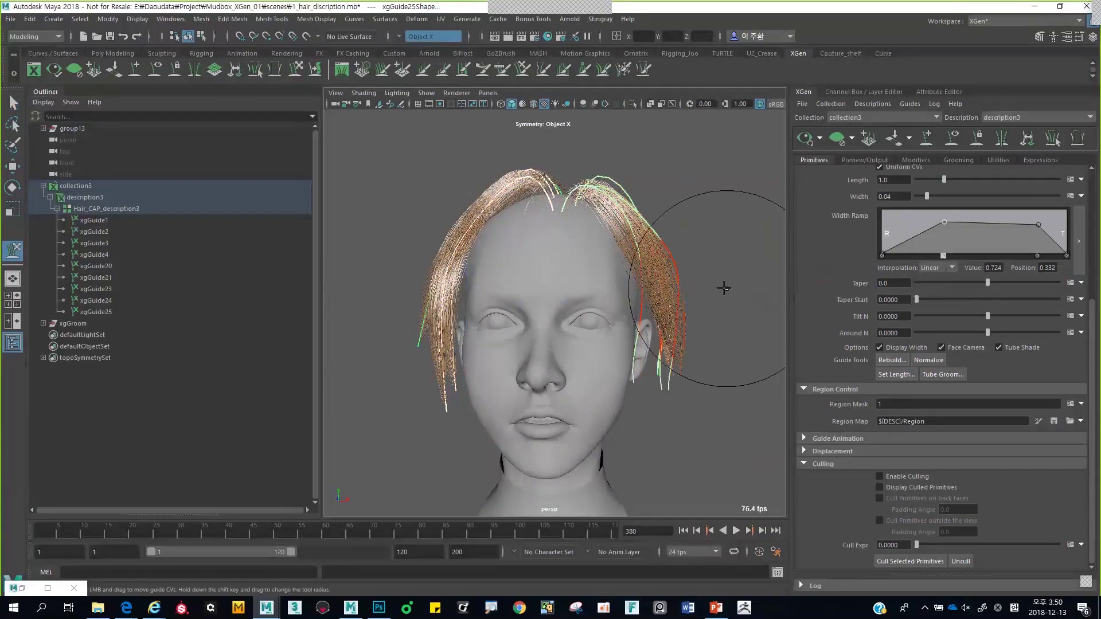
alt+drag(447, 363, 532, 316)
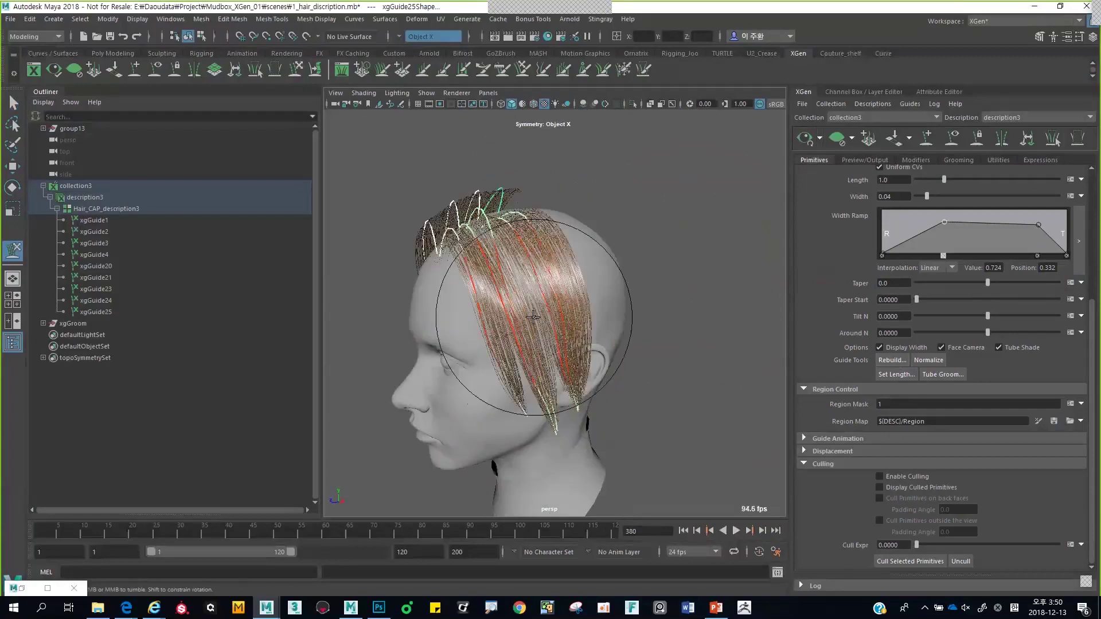
key(q)
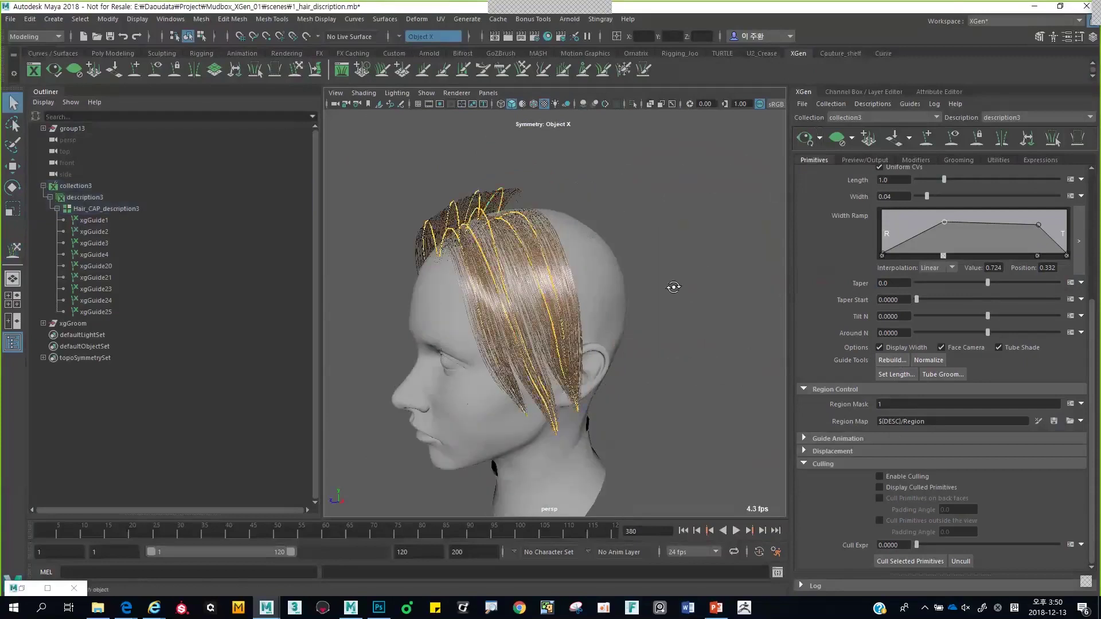
Hide the guides and view the generated hair on its own from the front
alt+drag(674, 287, 665, 256)
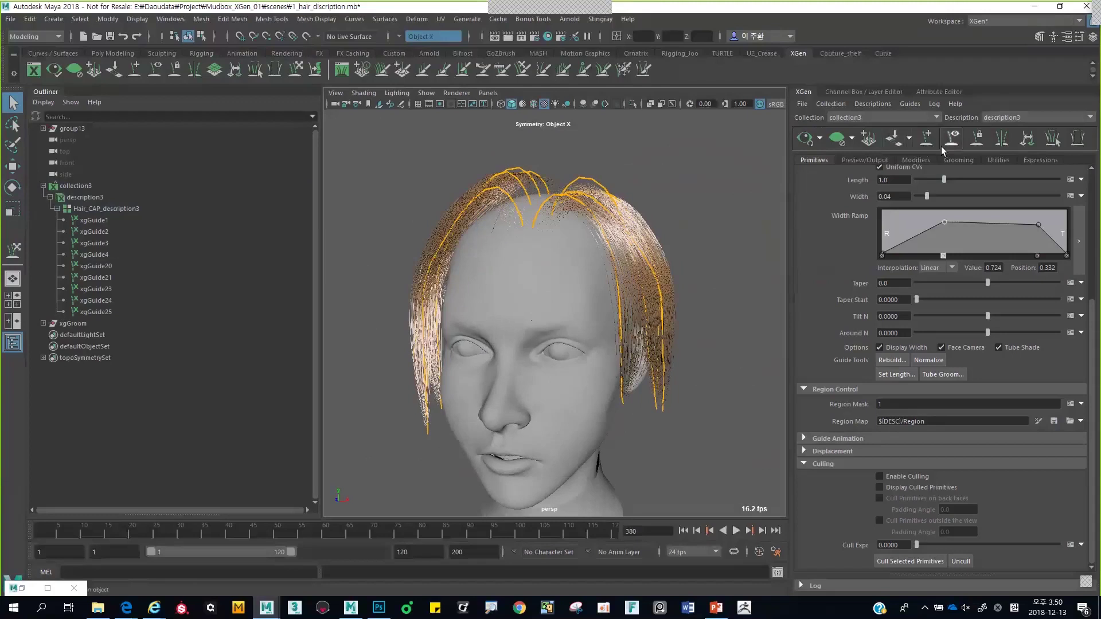
click(941, 146)
alt+drag(569, 293, 628, 295)
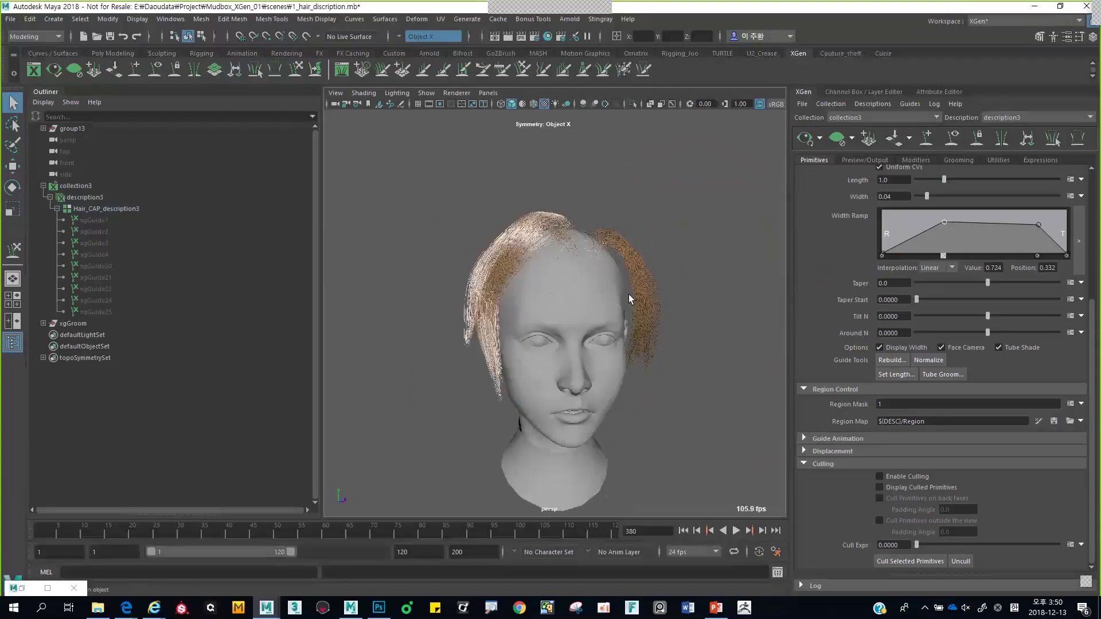
Start a new scene without saving the current one and switch to the recent project Mudbox_XGen _02
click(10, 21)
click(377, 307)
click(557, 308)
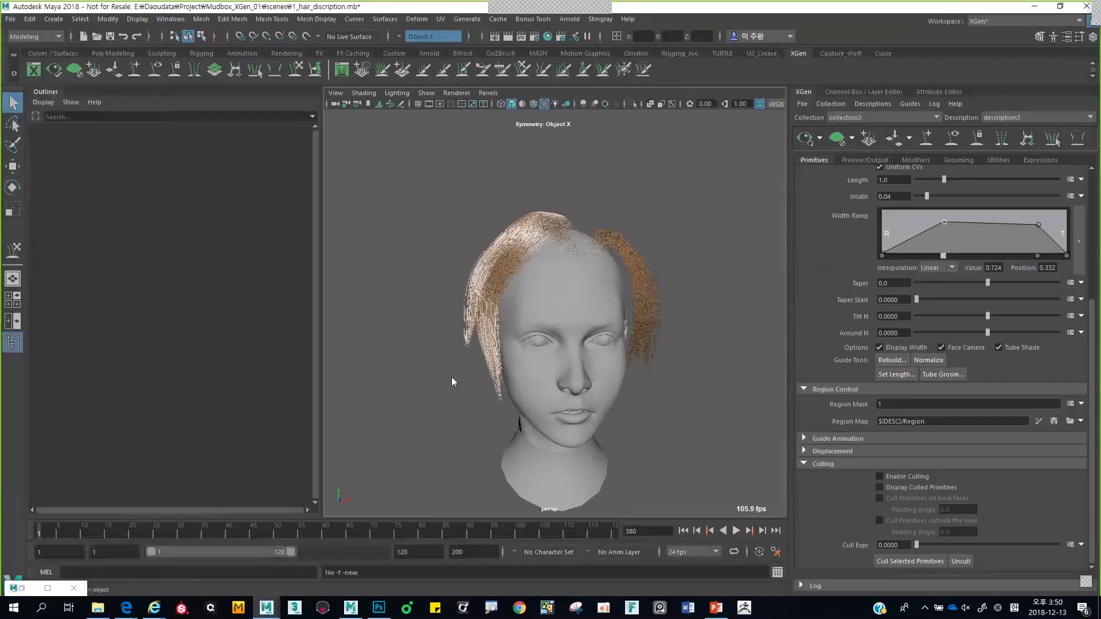
click(10, 19)
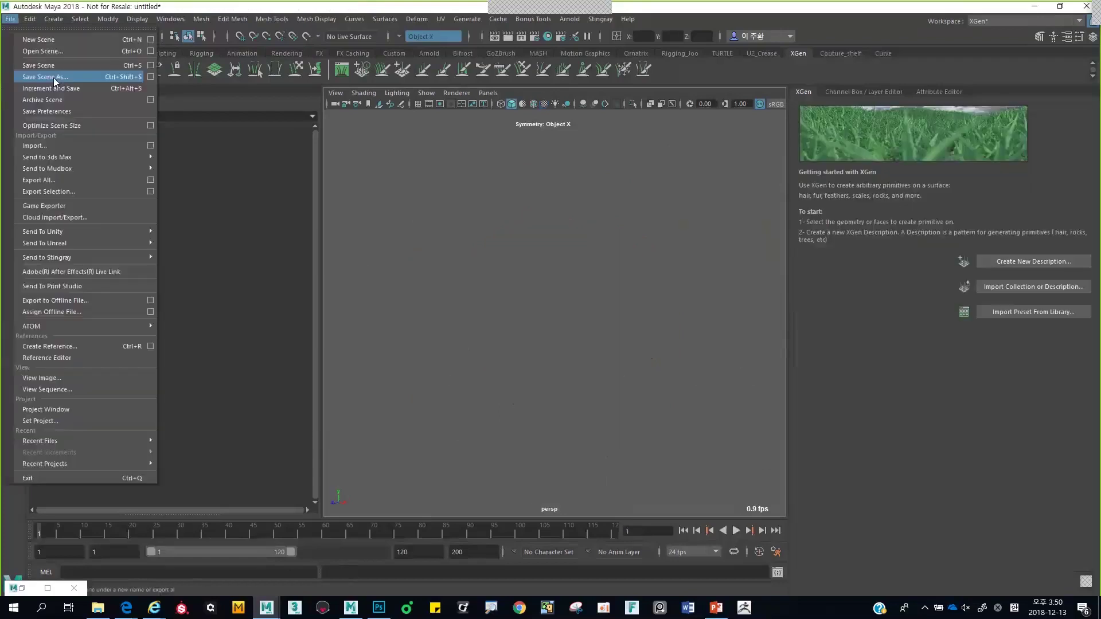
mouse_move(118, 462)
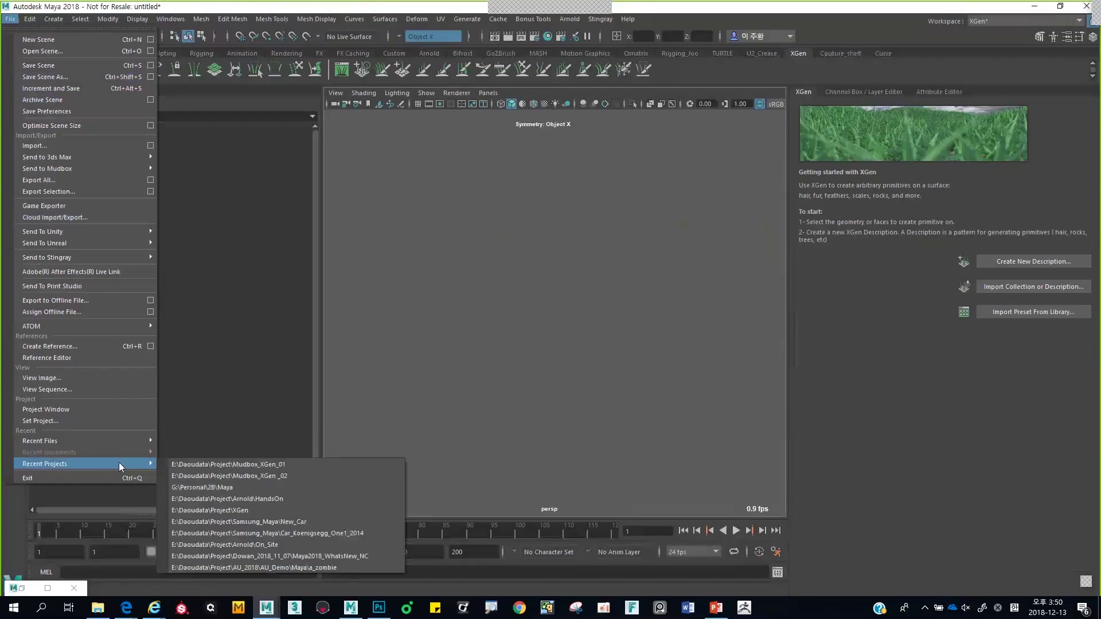
click(210, 476)
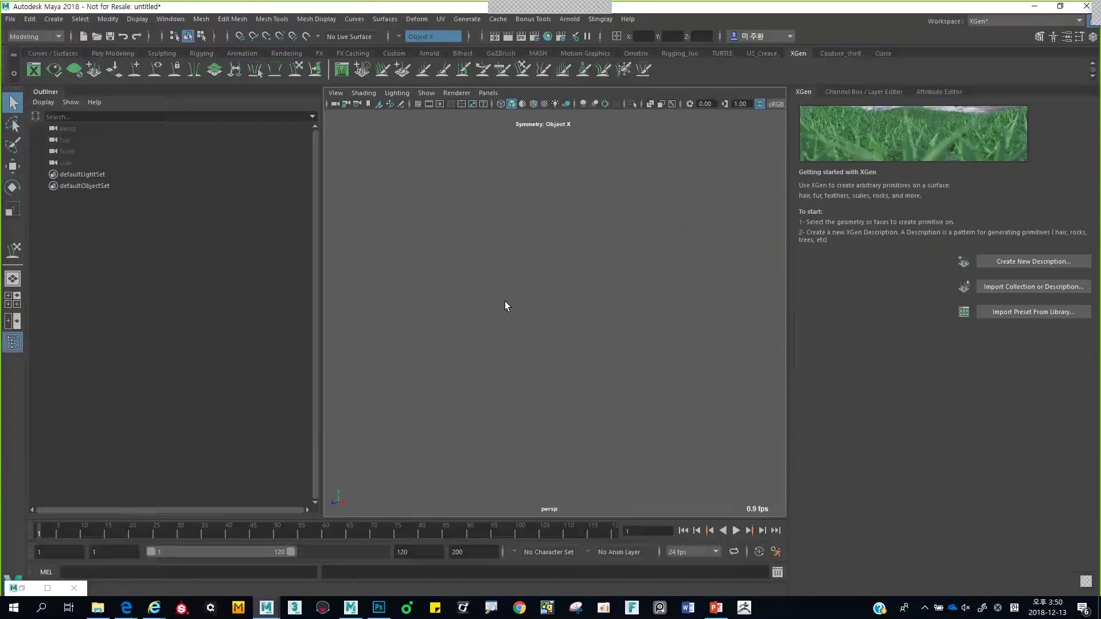
Open the scene 2_hair_description_fin.mb from the project without saving the untitled scene
click(10, 19)
click(21, 50)
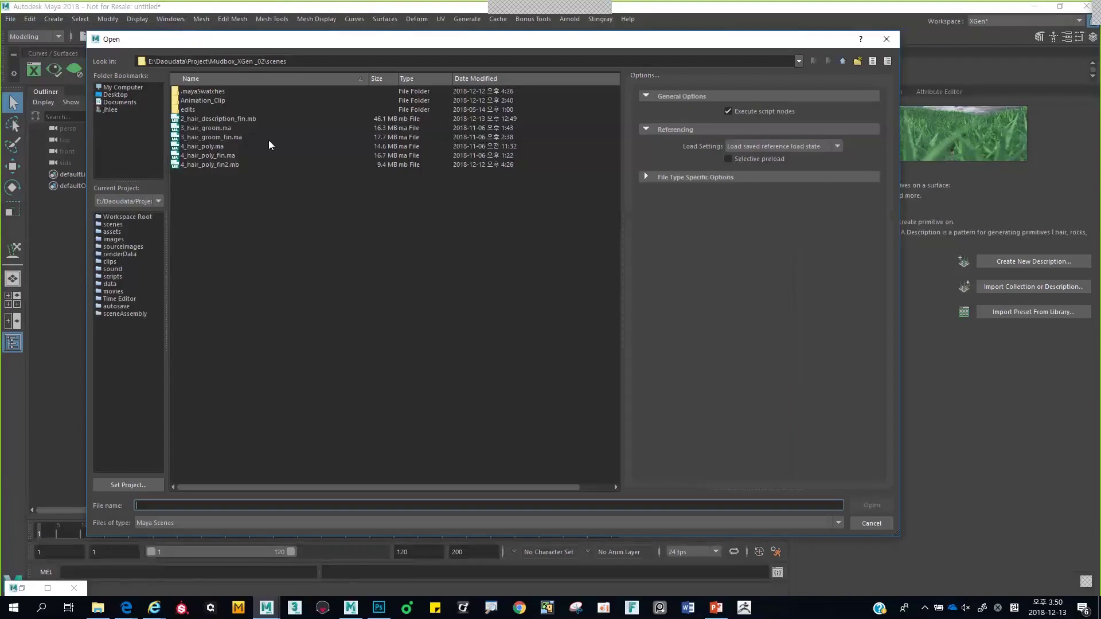
double_click(256, 120)
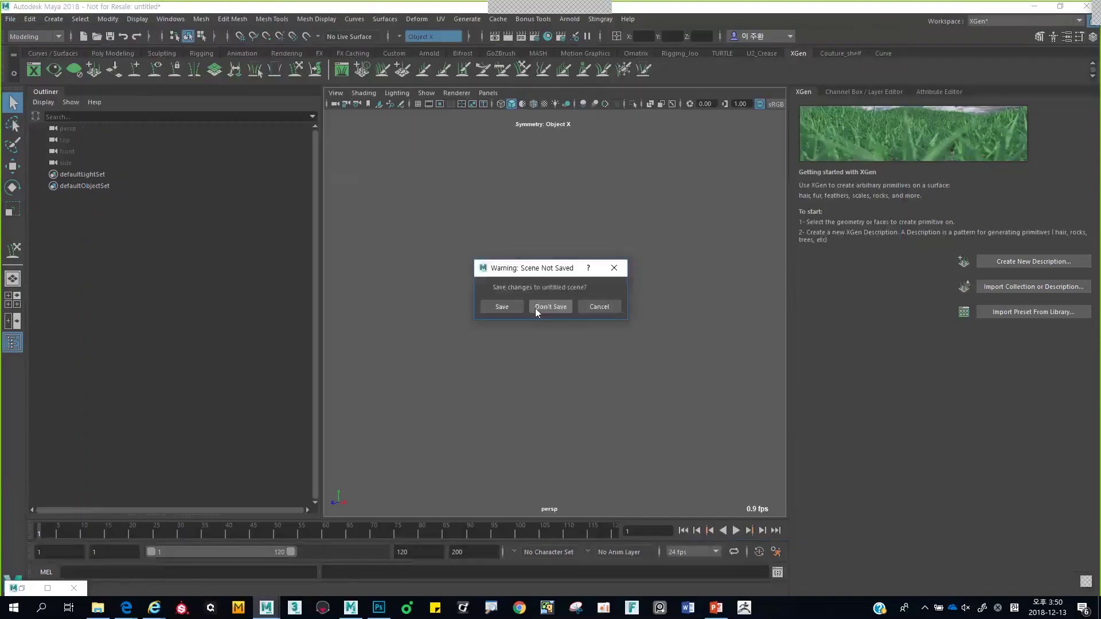
click(550, 307)
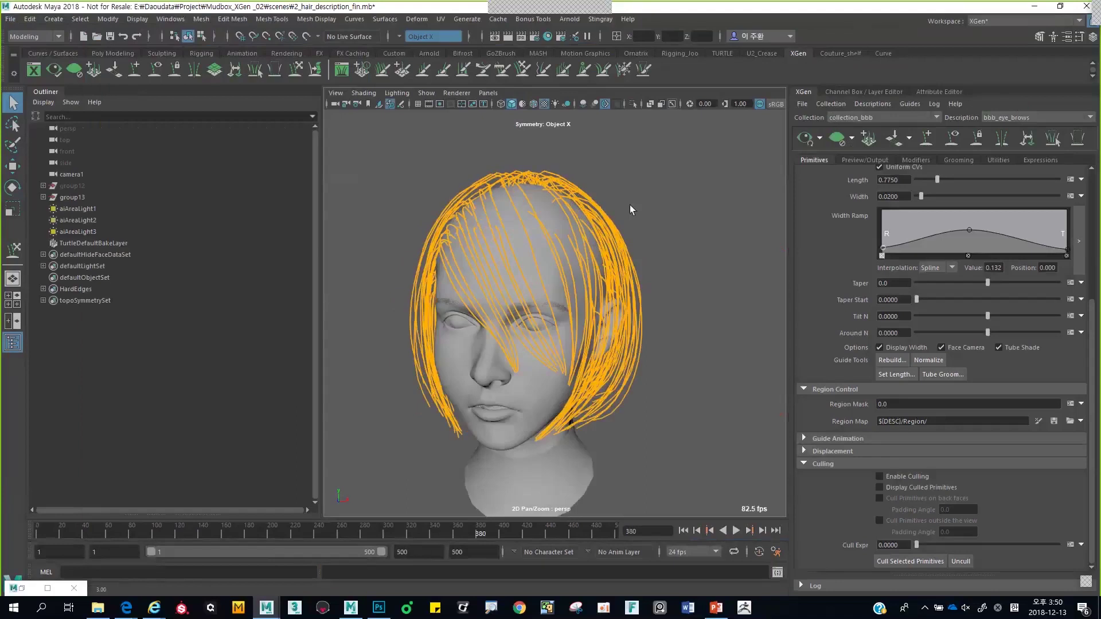
Inspect the eyebrow hairs up close and make description_hairr the active description of collection_bbb
scroll(574, 298, up, 5)
scroll(550, 304, up, 6)
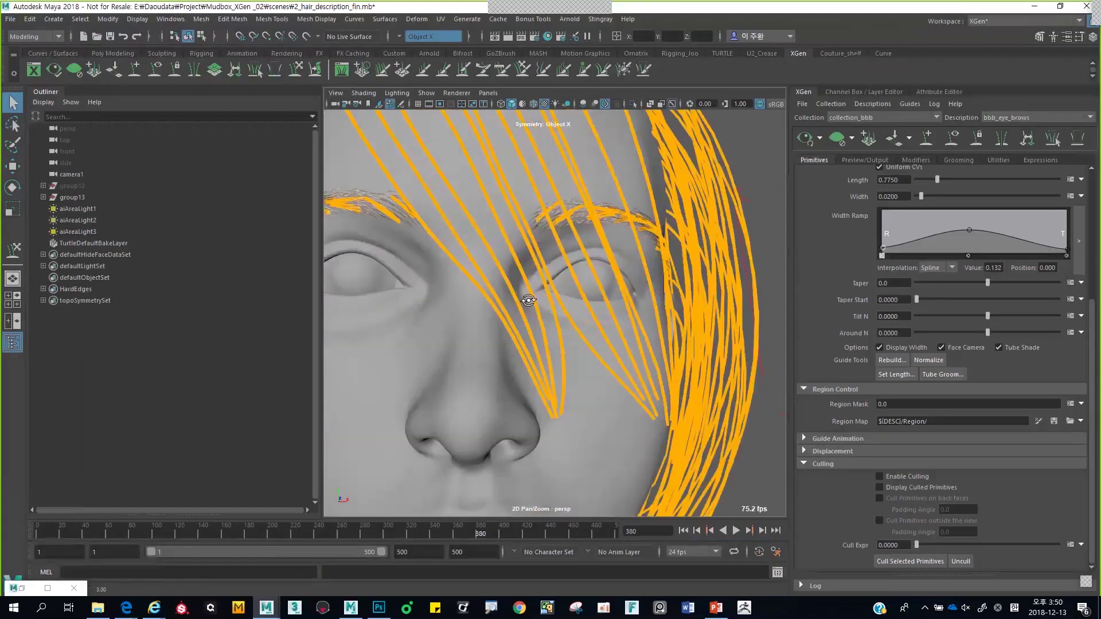
scroll(555, 292, up, 3)
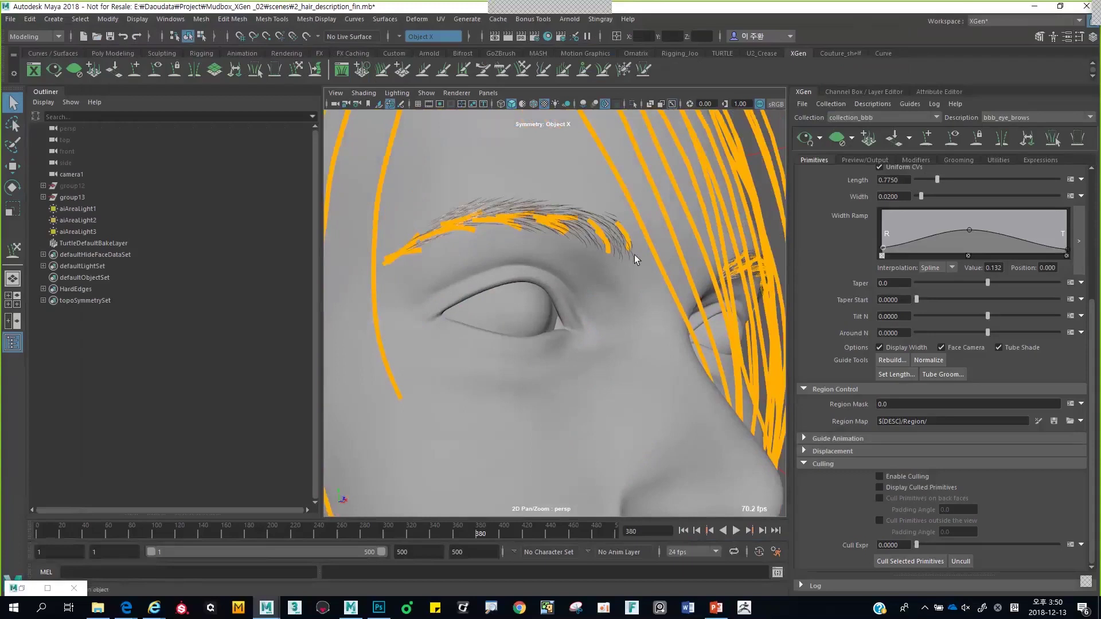
scroll(635, 255, down, 10)
click(996, 118)
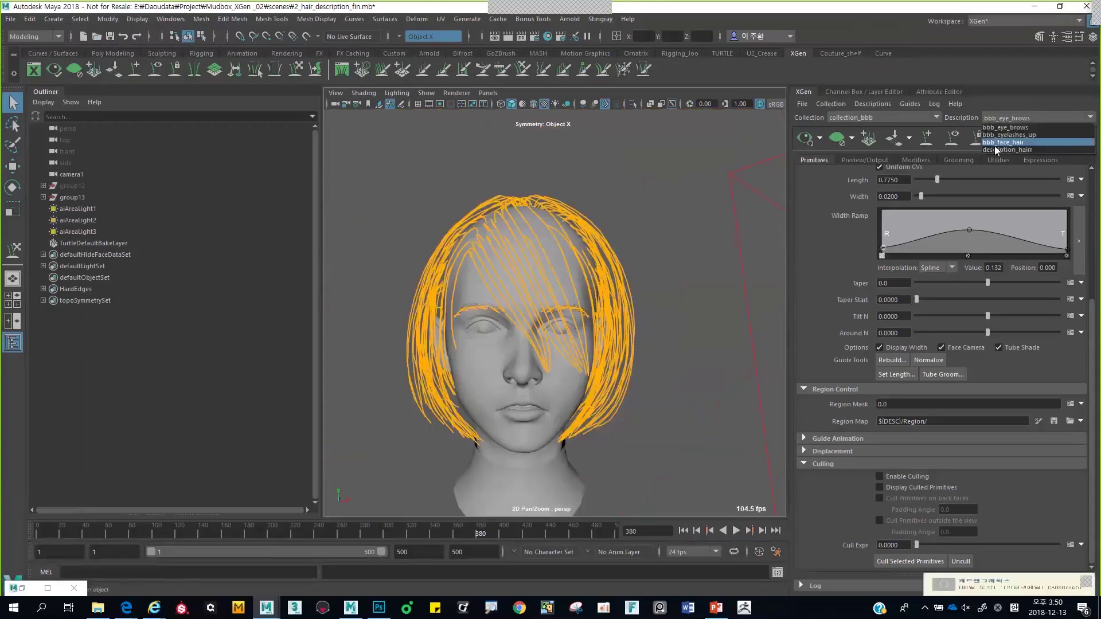
click(993, 150)
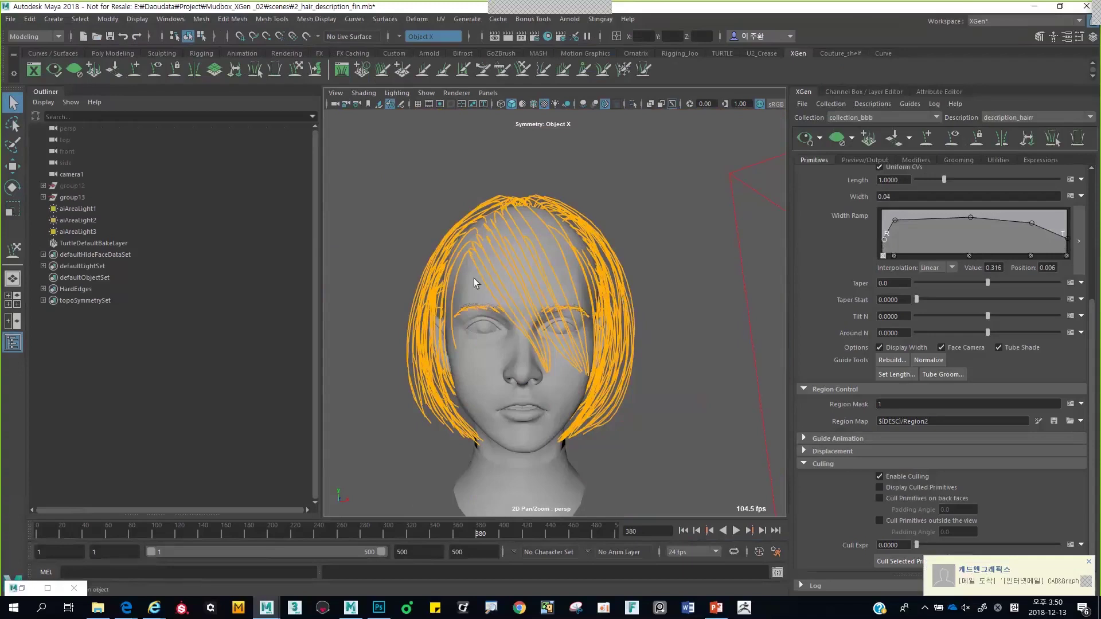
Examine the bob hairstyle's guides from the front and side, and show the generated hair without the guides
alt+drag(477, 283, 526, 228)
click(838, 139)
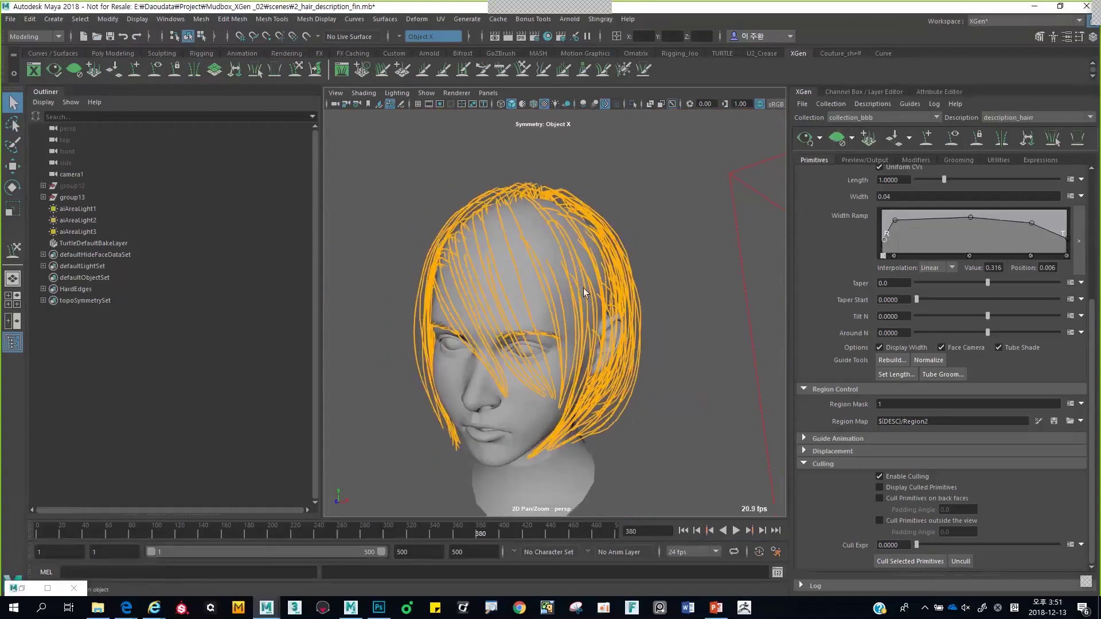
alt+drag(583, 288, 505, 367)
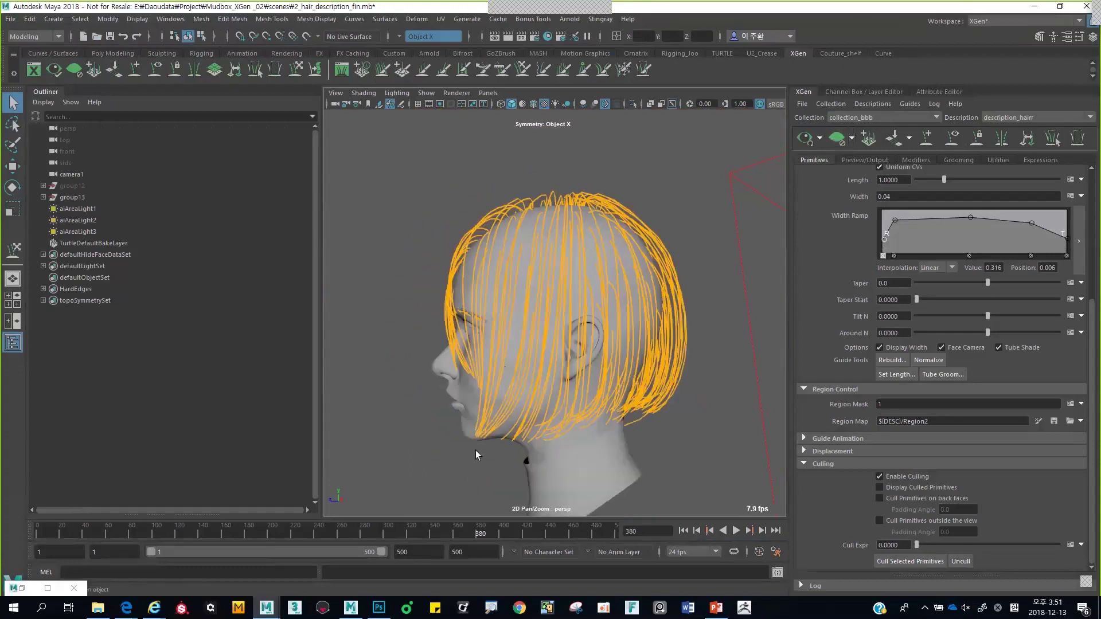
alt+drag(476, 450, 498, 425)
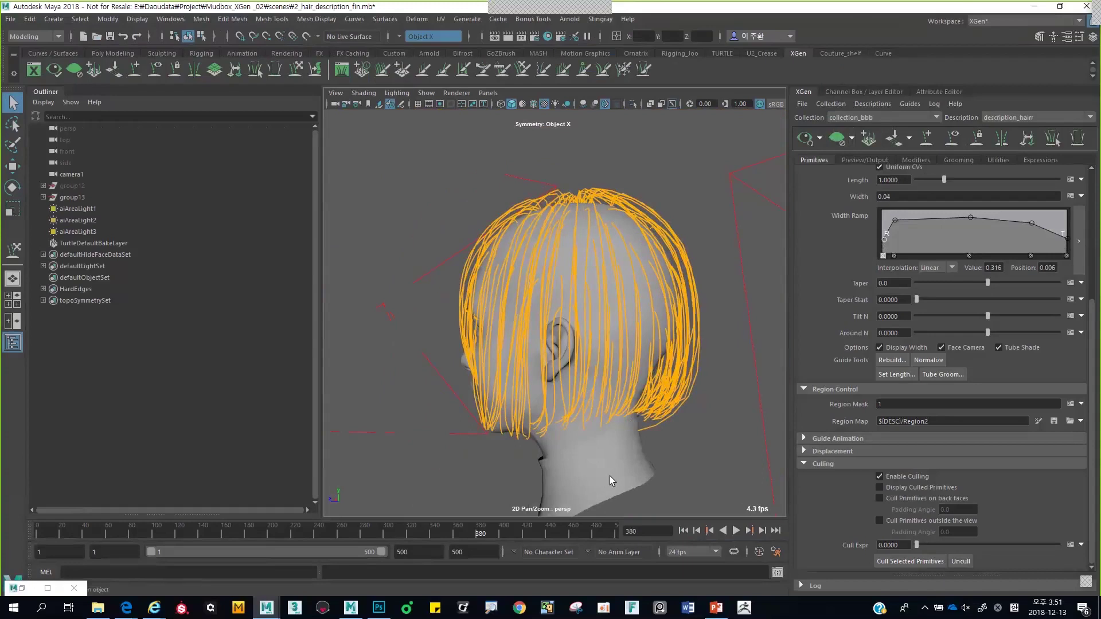
alt+drag(612, 476, 674, 235)
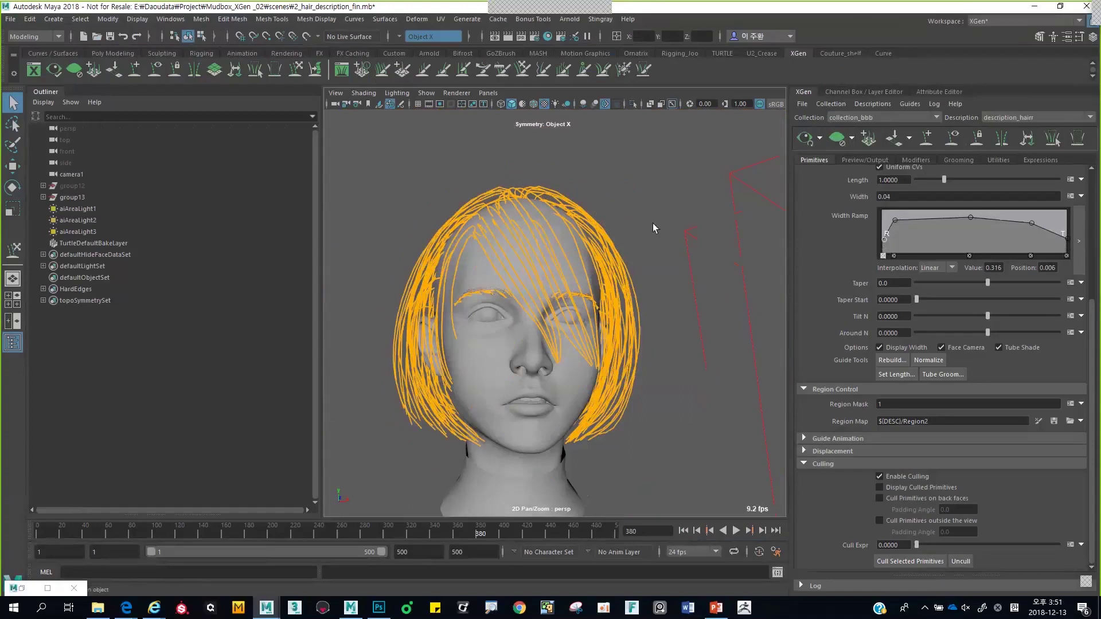
mouse_move(654, 224)
alt+mouse_down()
mouse_move(634, 228)
mouse_move(647, 239)
alt+mouse_up()
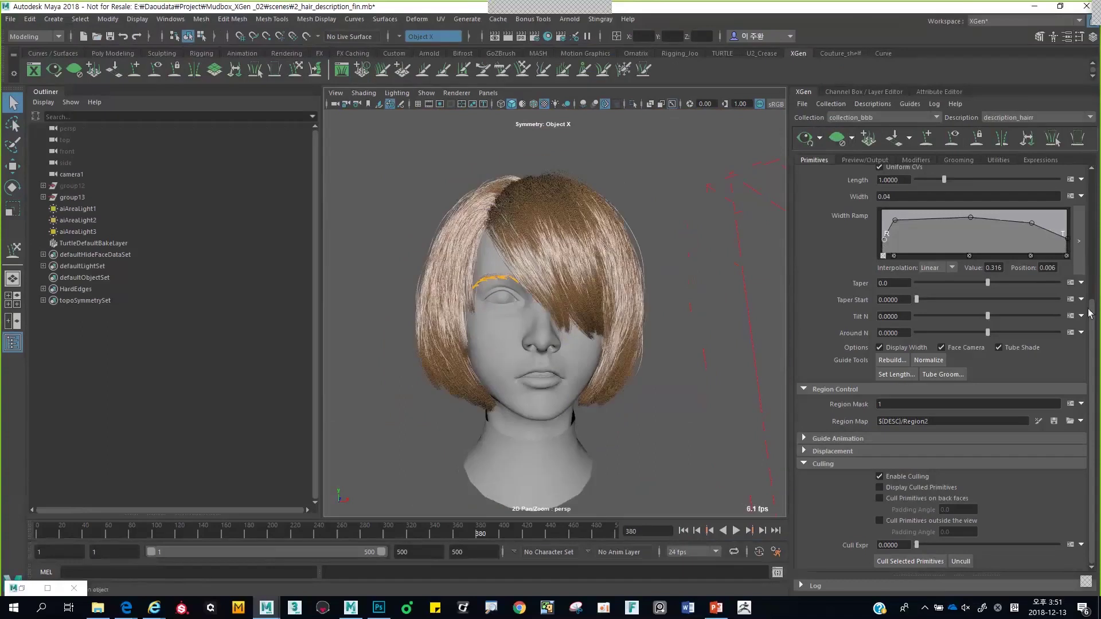
Review the primitive settings of description_hairr, try to load the Region2 region map for painting, and dismiss the error dialog
scroll(1077, 186, up, 5)
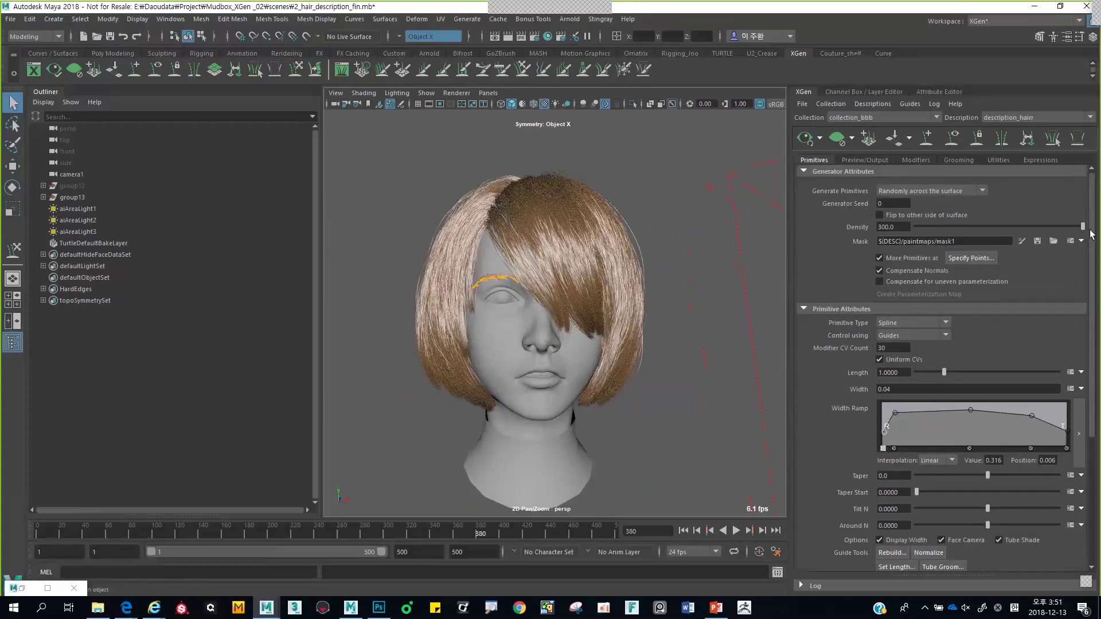
scroll(1090, 249, down, 1)
scroll(1092, 261, down, 5)
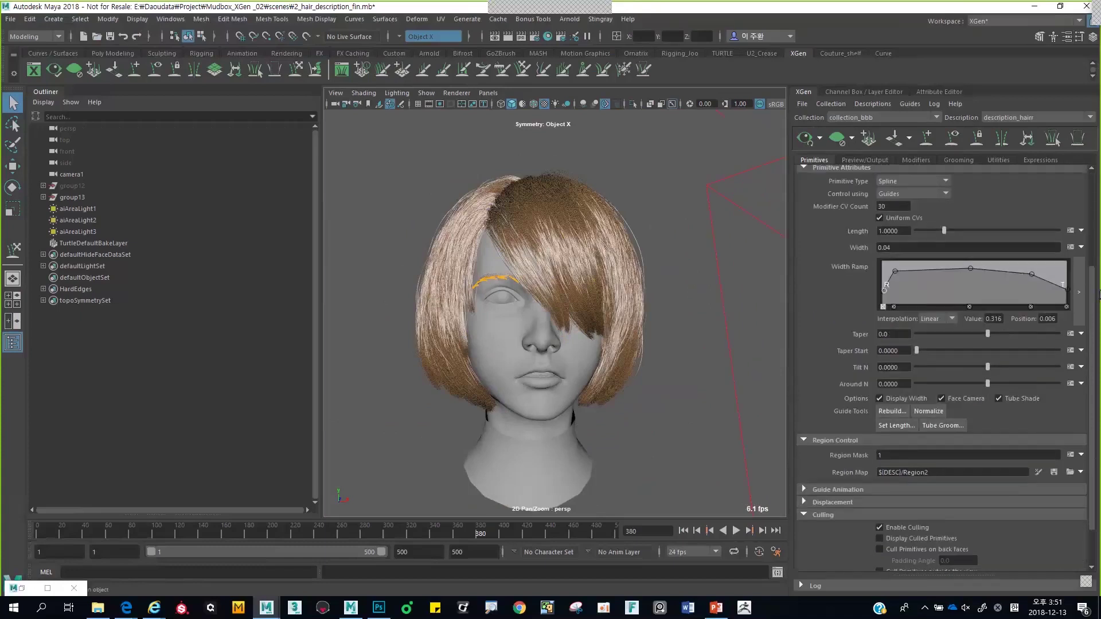
scroll(1092, 295, down, 2)
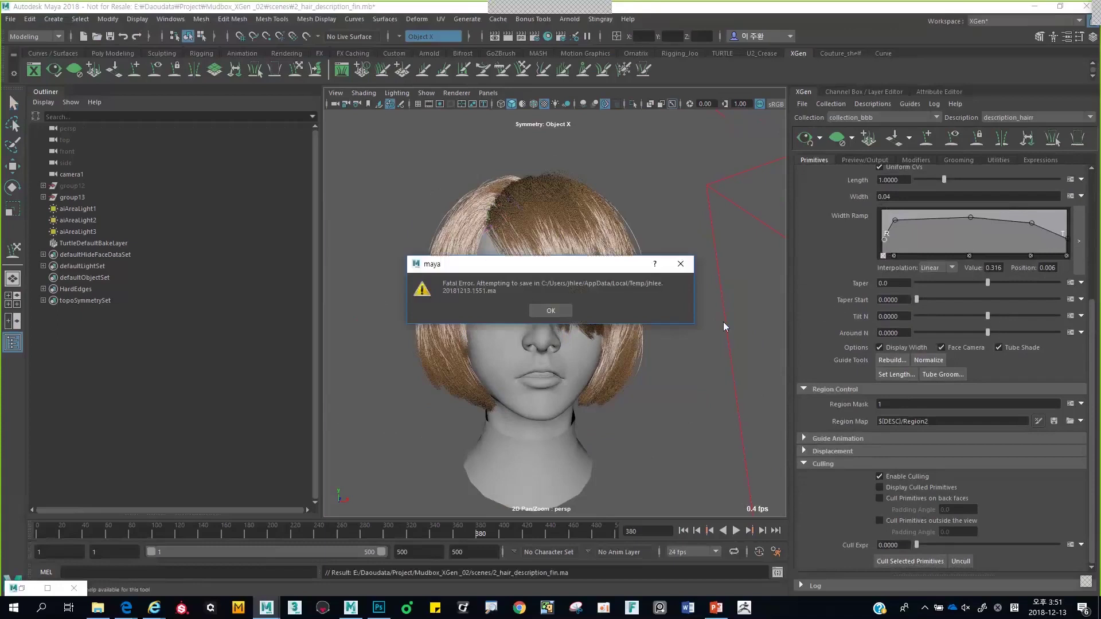
click(551, 314)
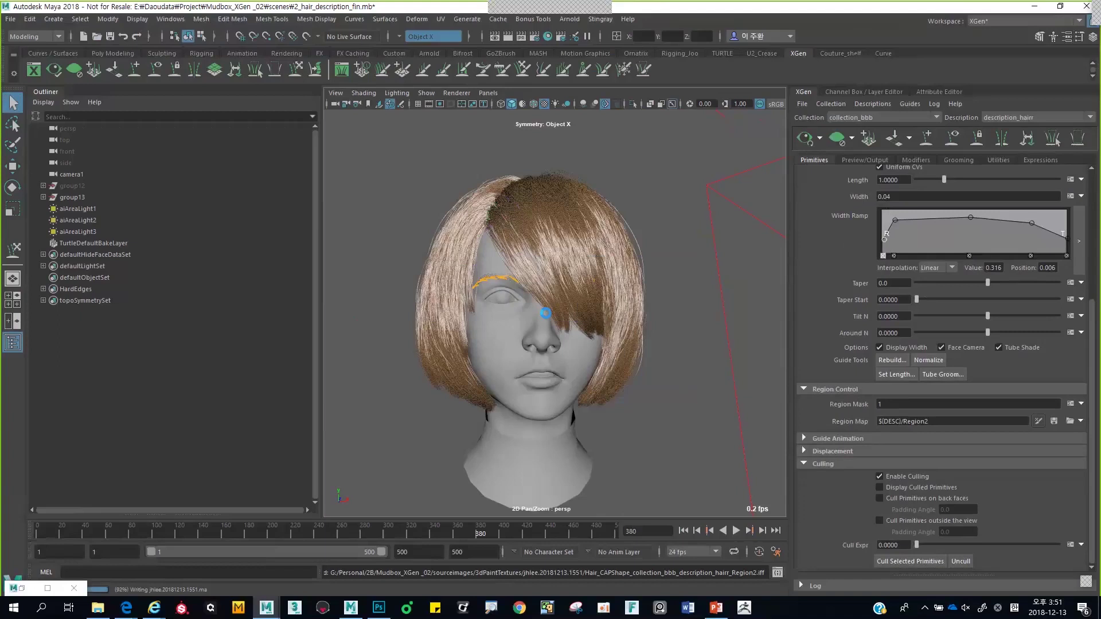
Switch to PowerPoint and present the two XGen Description slides, 16 and 17, as a slide show before leaving it
key(alt+Tab)
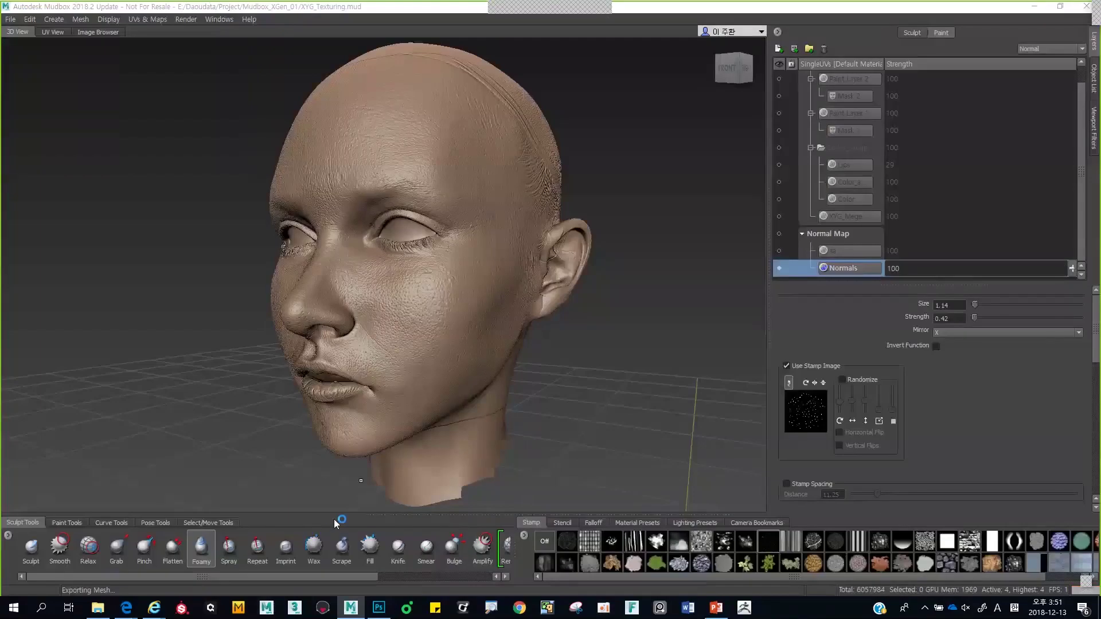
click(716, 608)
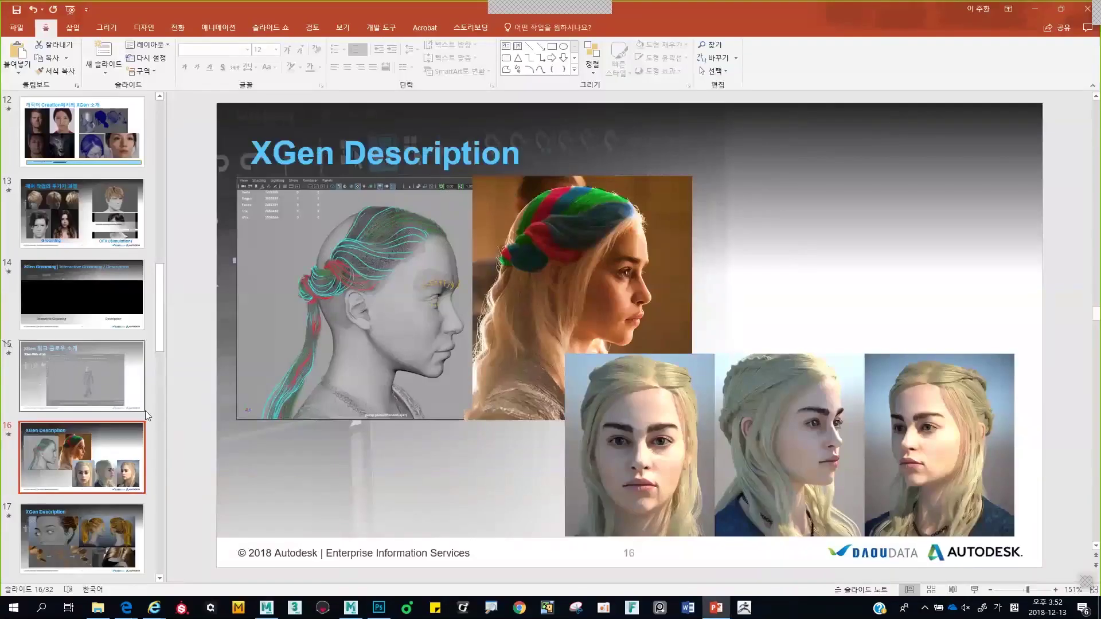
key(shift+F5)
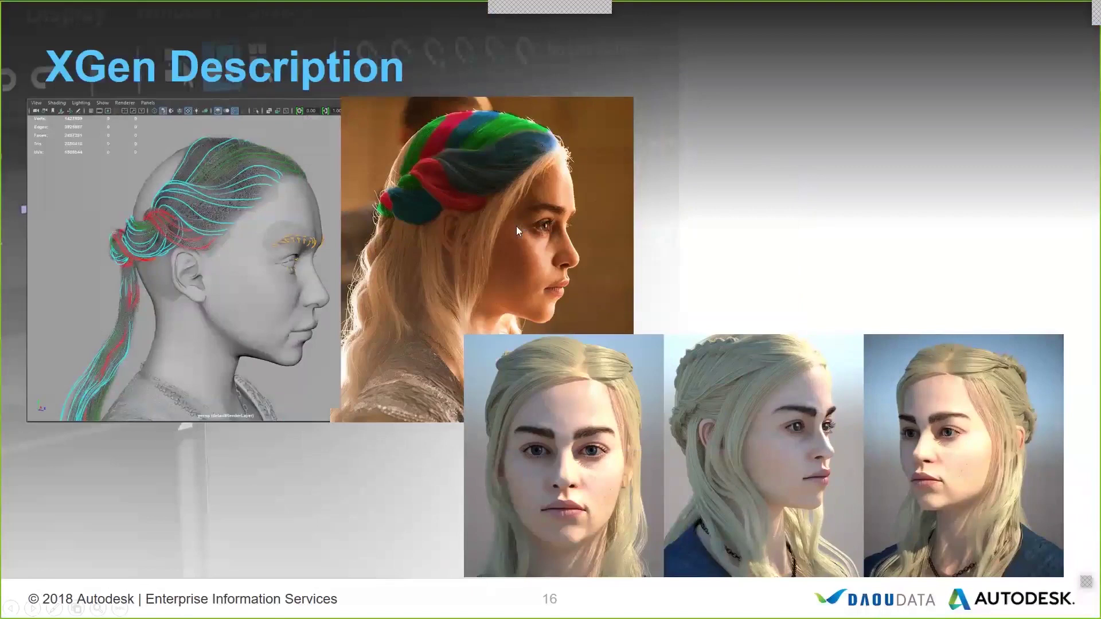
key(Right)
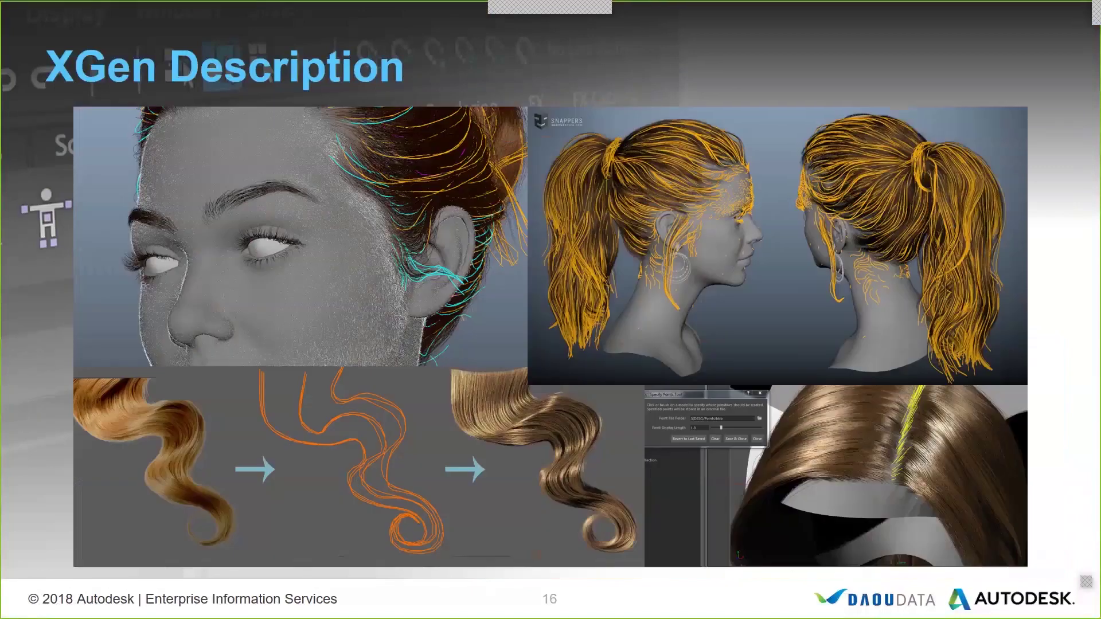
click(333, 340)
key(Escape)
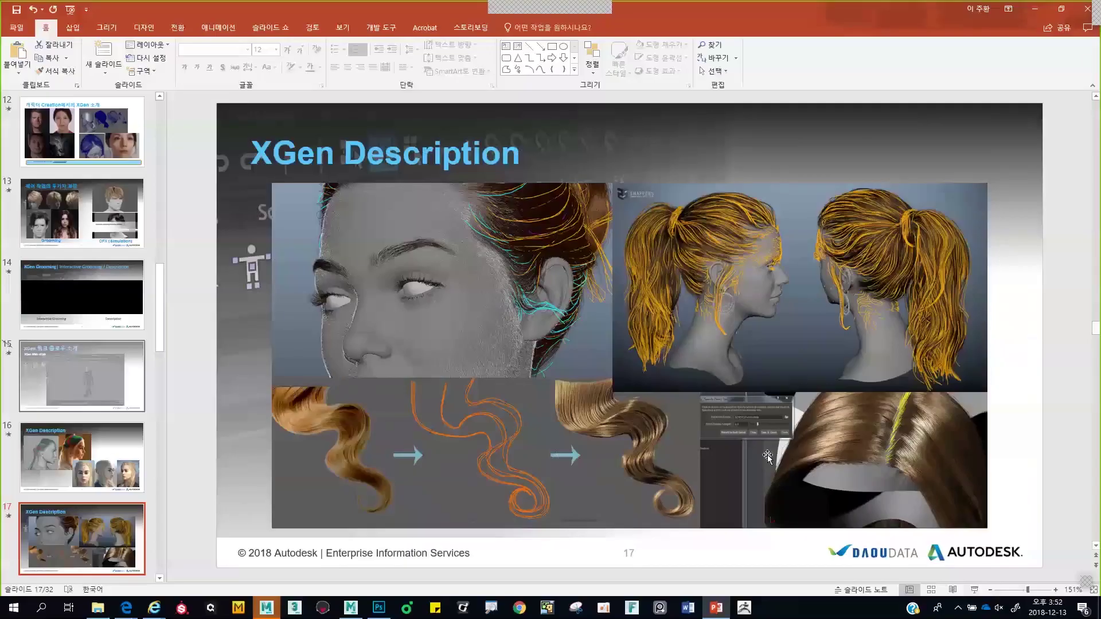
Switch back to Maya and open the scene 2_hair_description_fin.mb without saving the untitled scene
mouse_move(274, 608)
click(297, 556)
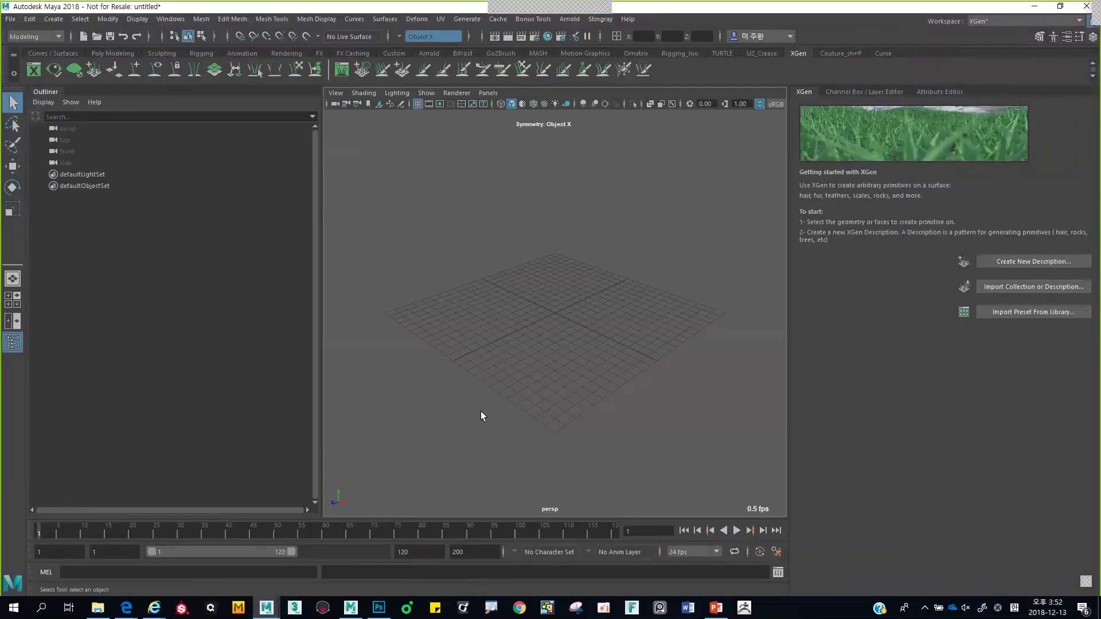
key(ctrl+o)
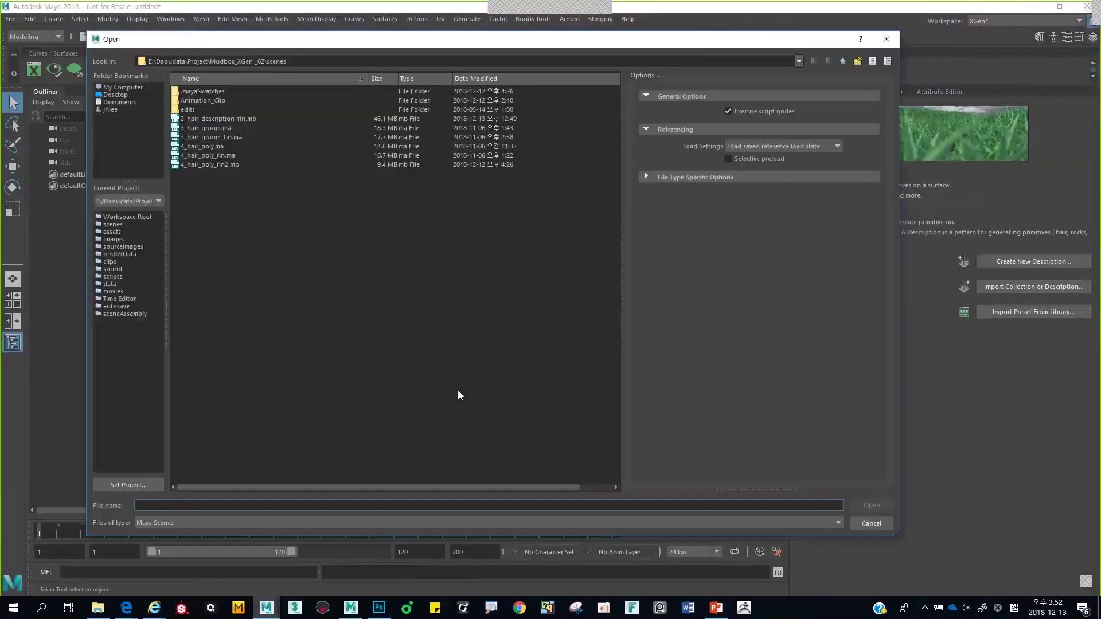
click(278, 118)
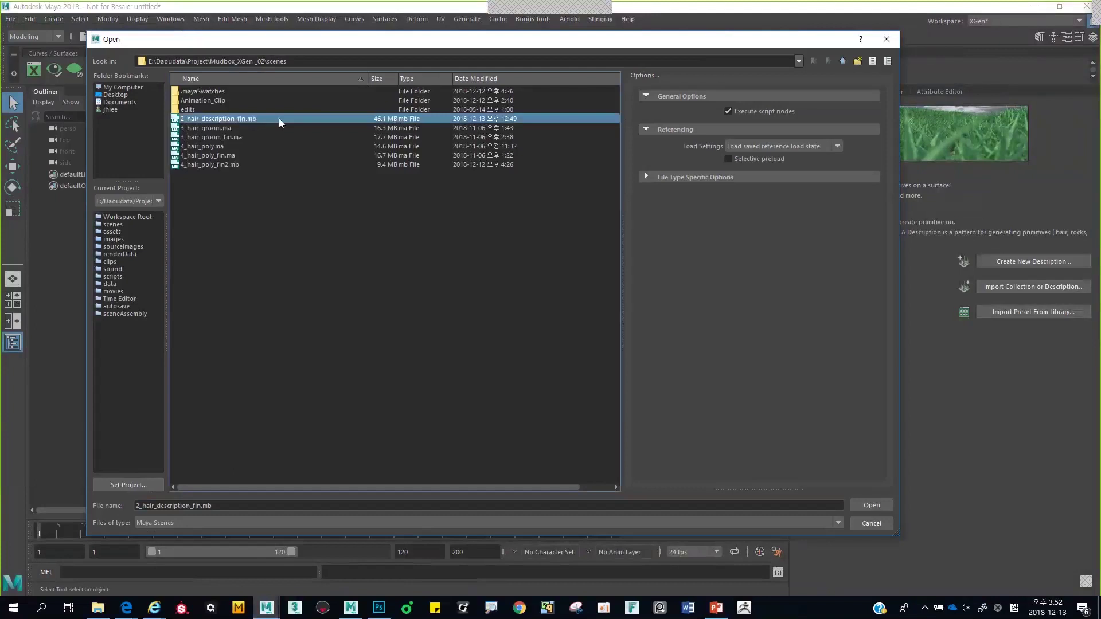
click(872, 506)
click(537, 307)
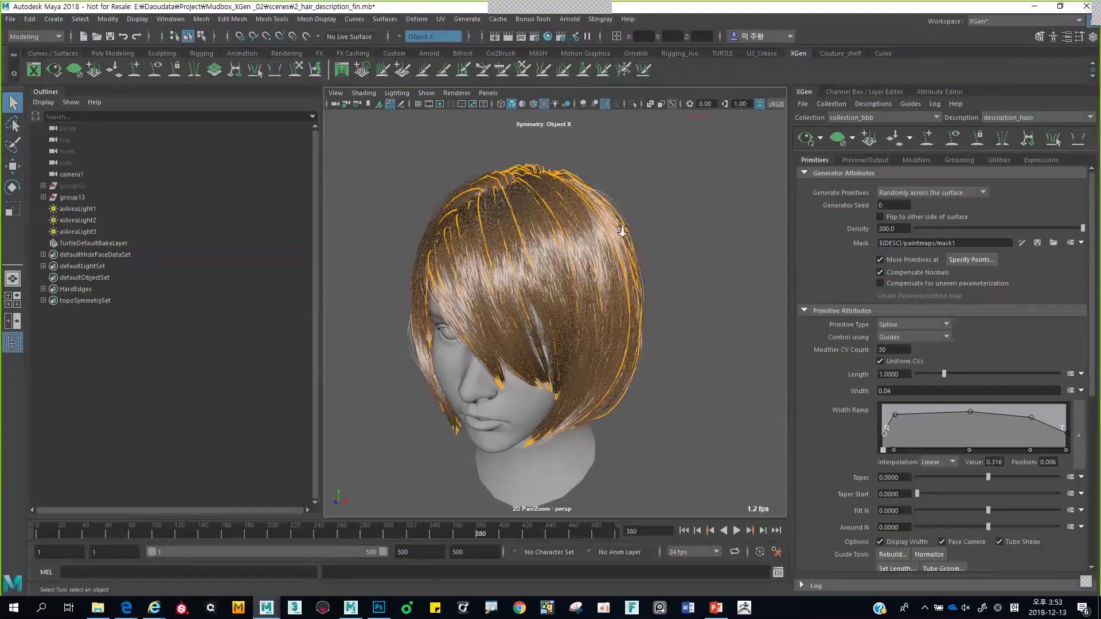
Load the Region2 region map of description_hairr onto the hair cap for 3D painting
alt+drag(622, 231, 666, 240)
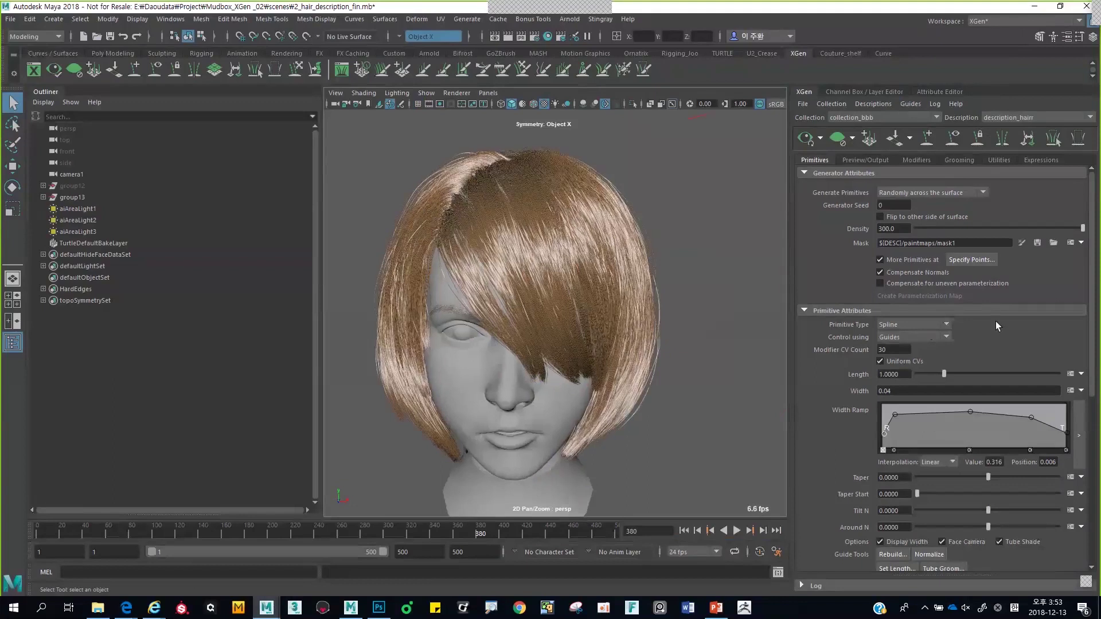
scroll(1080, 496, down, 9)
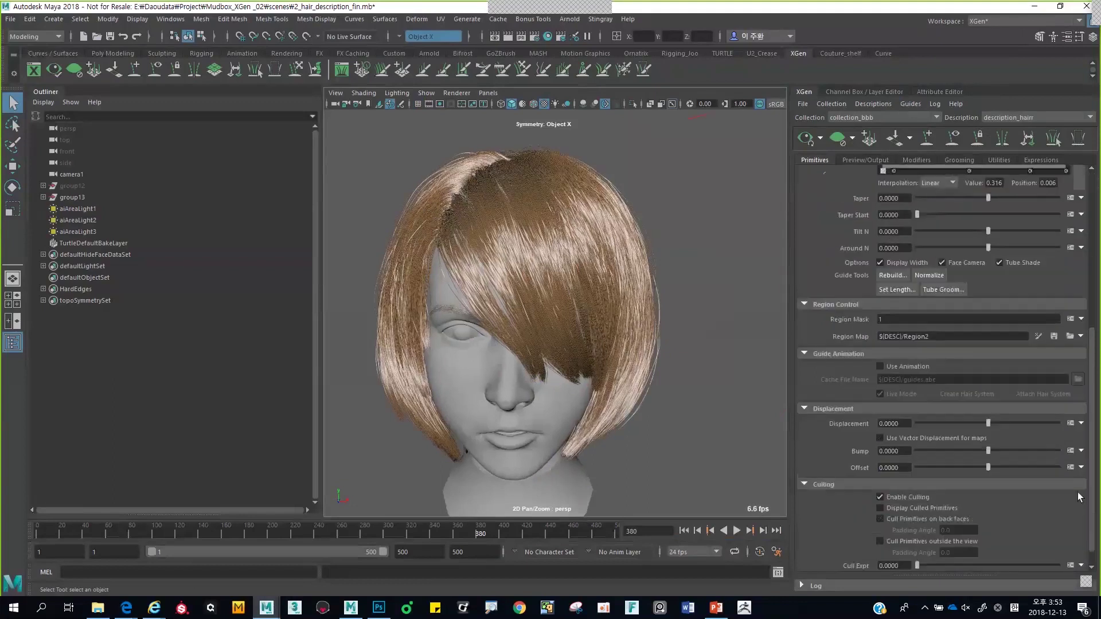
scroll(1079, 497, down, 1)
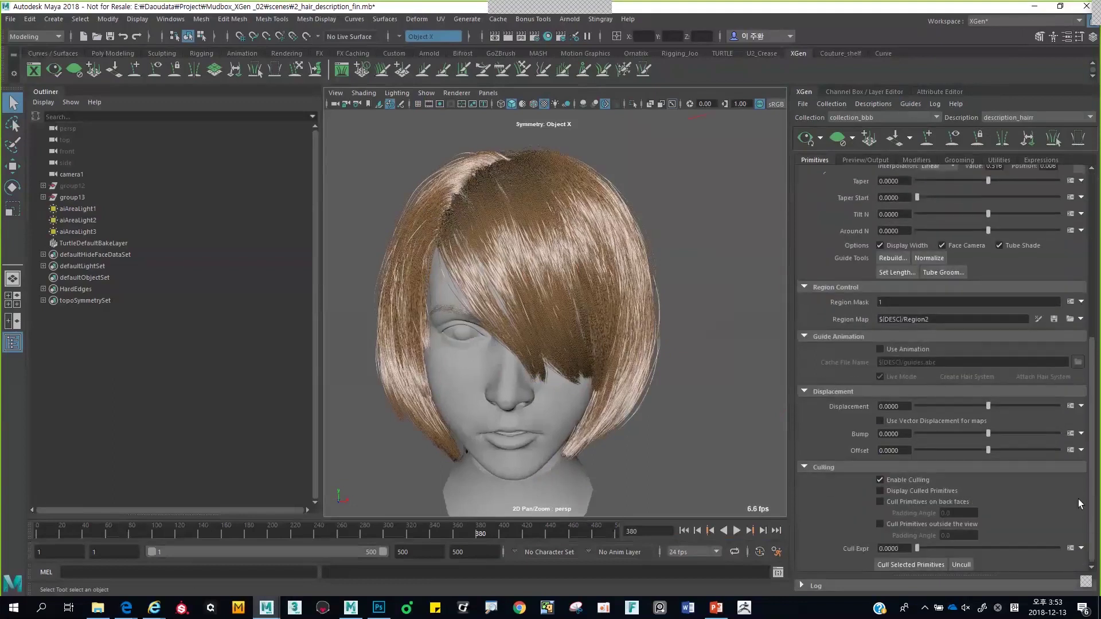
click(1038, 315)
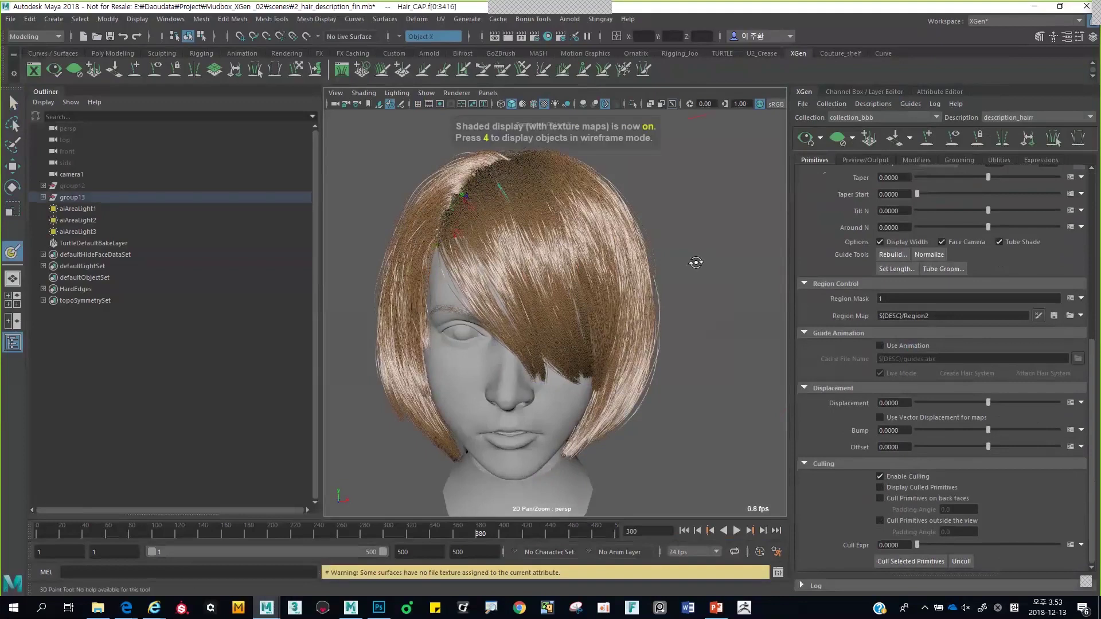
Show textured shading, examine the painted colour regions on the scalp with the hair preview cleared, and regenerate the hair
alt+drag(696, 263, 713, 267)
mouse_move(615, 260)
alt+right_down()
mouse_move(831, 184)
mouse_move(836, 141)
alt+right_up()
mouse_move(753, 190)
alt+mouse_down()
mouse_move(725, 241)
mouse_move(660, 264)
alt+mouse_up()
alt+drag(570, 303, 571, 322)
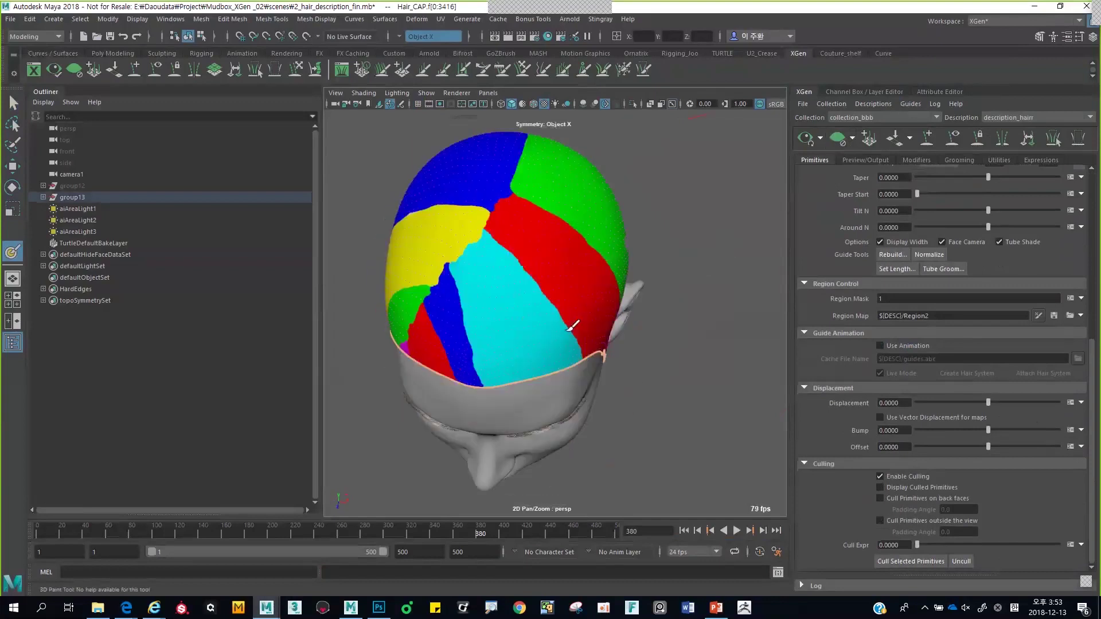
alt+drag(485, 368, 523, 219)
click(806, 137)
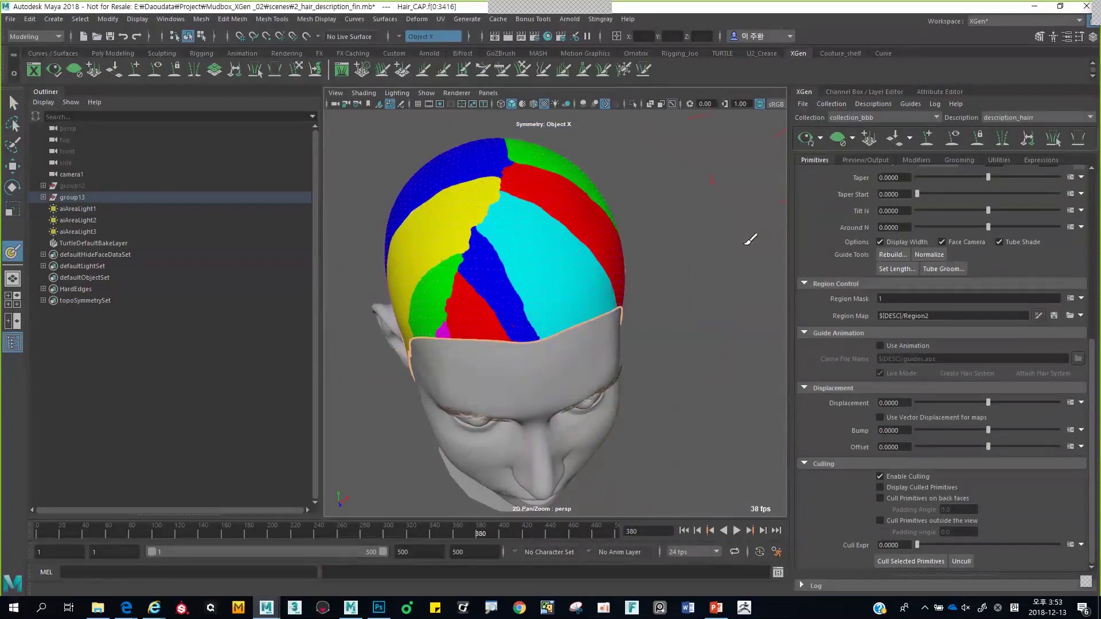
alt+drag(743, 226, 727, 201)
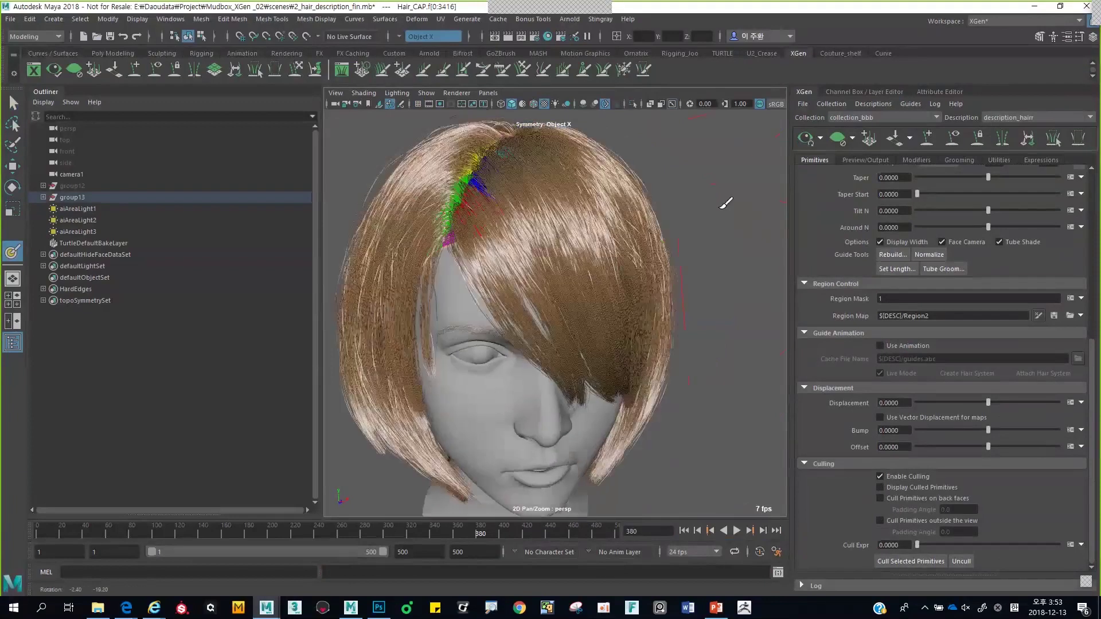
Review the preview and output settings and the Cut, Noise and Clumping modifier stack of description_hairr
click(865, 160)
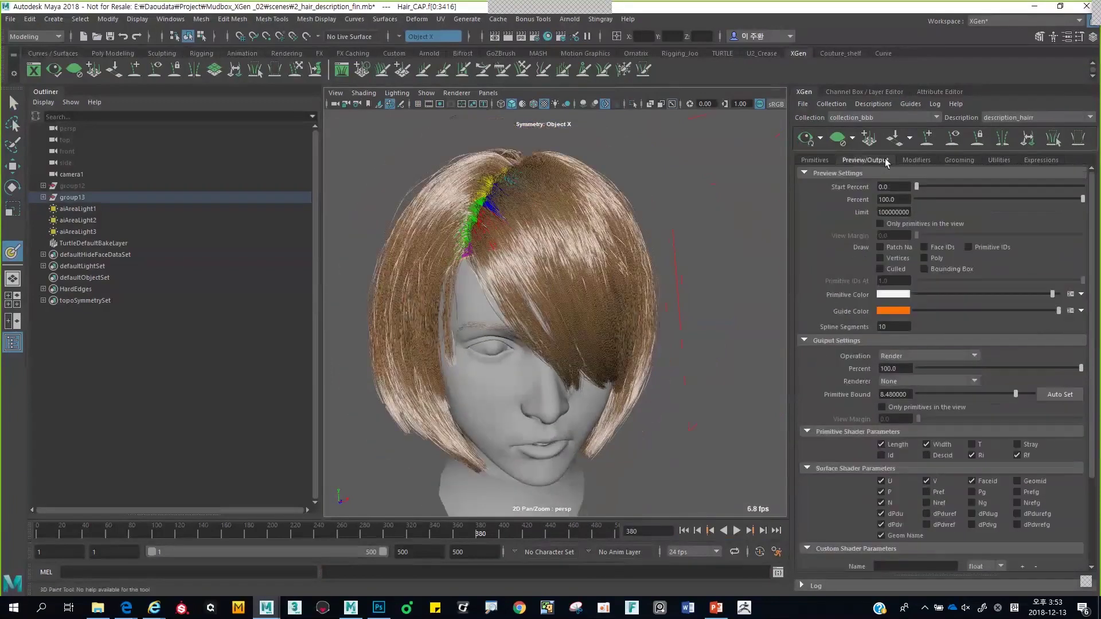
click(915, 161)
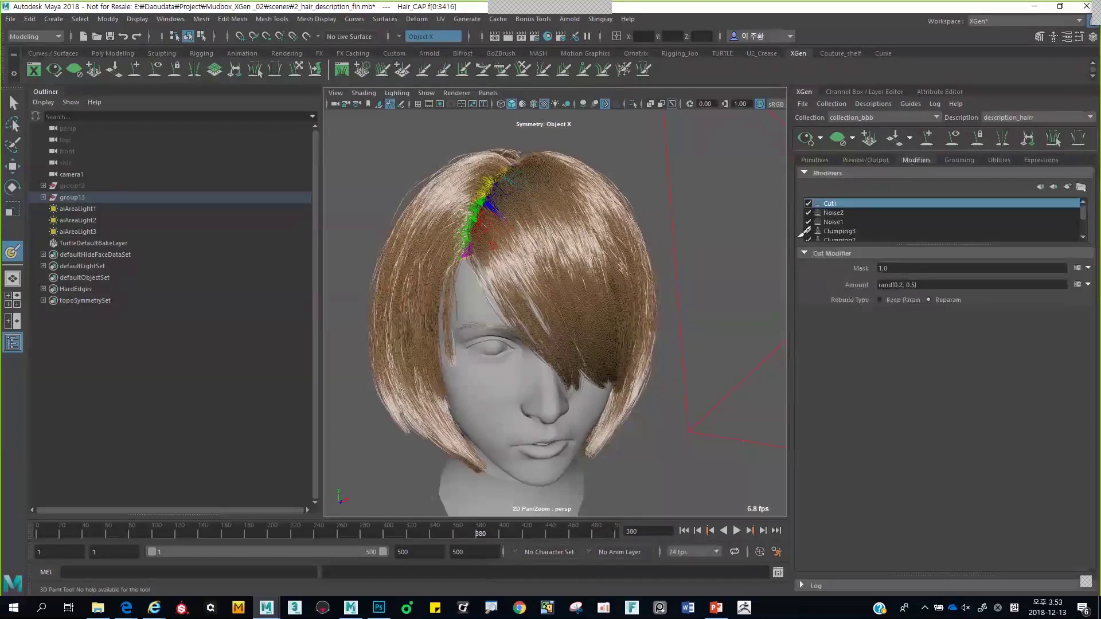
scroll(1082, 220, down, 1)
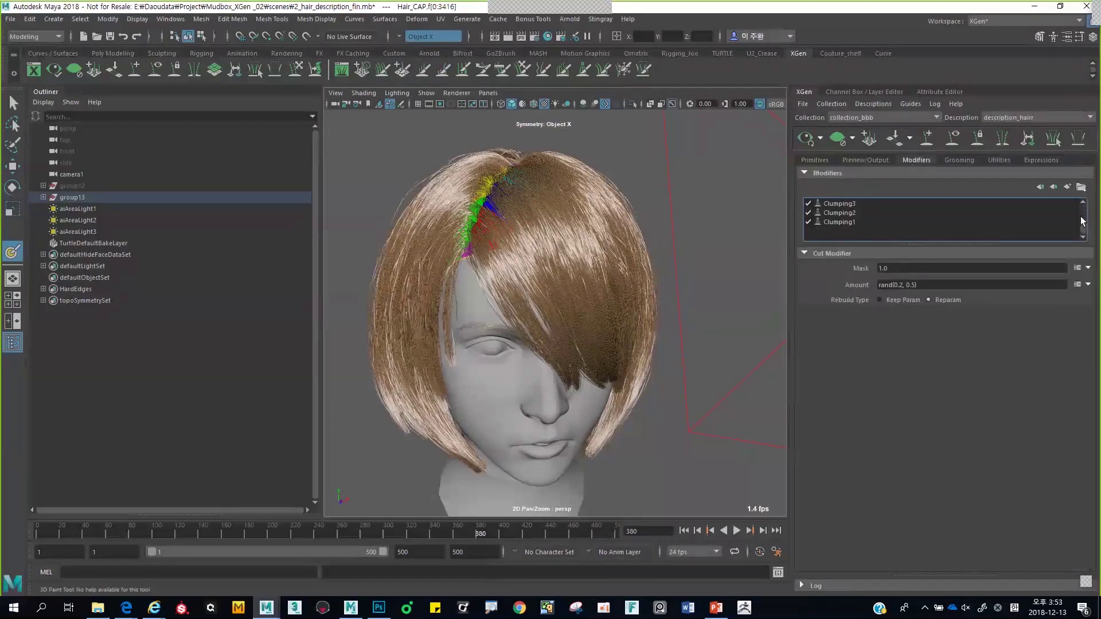
scroll(1083, 220, up, 2)
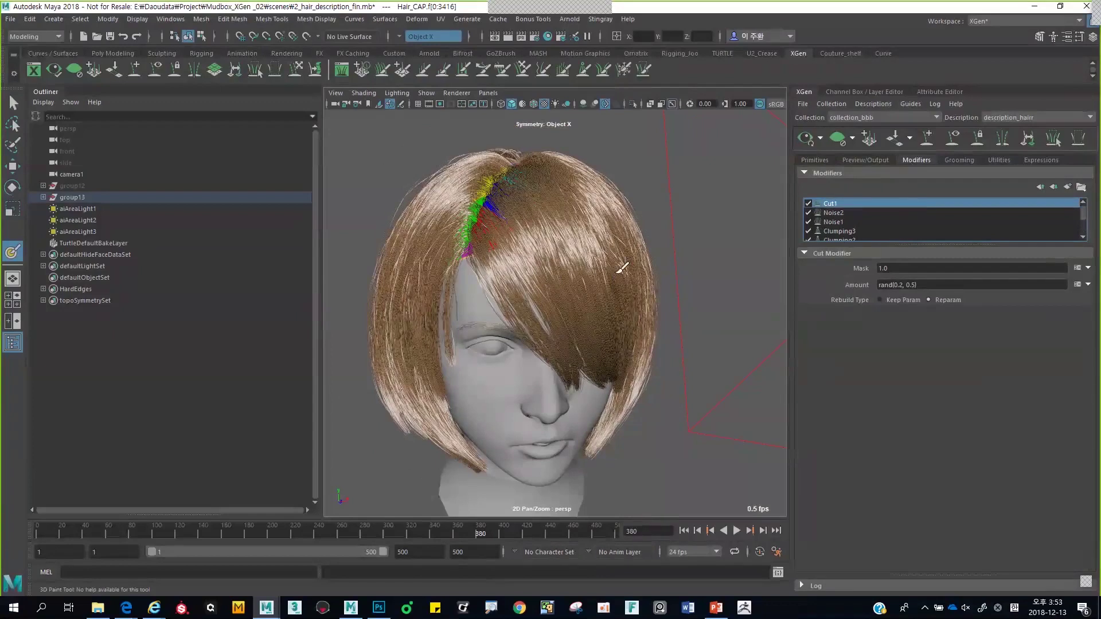
alt+drag(625, 281, 568, 310)
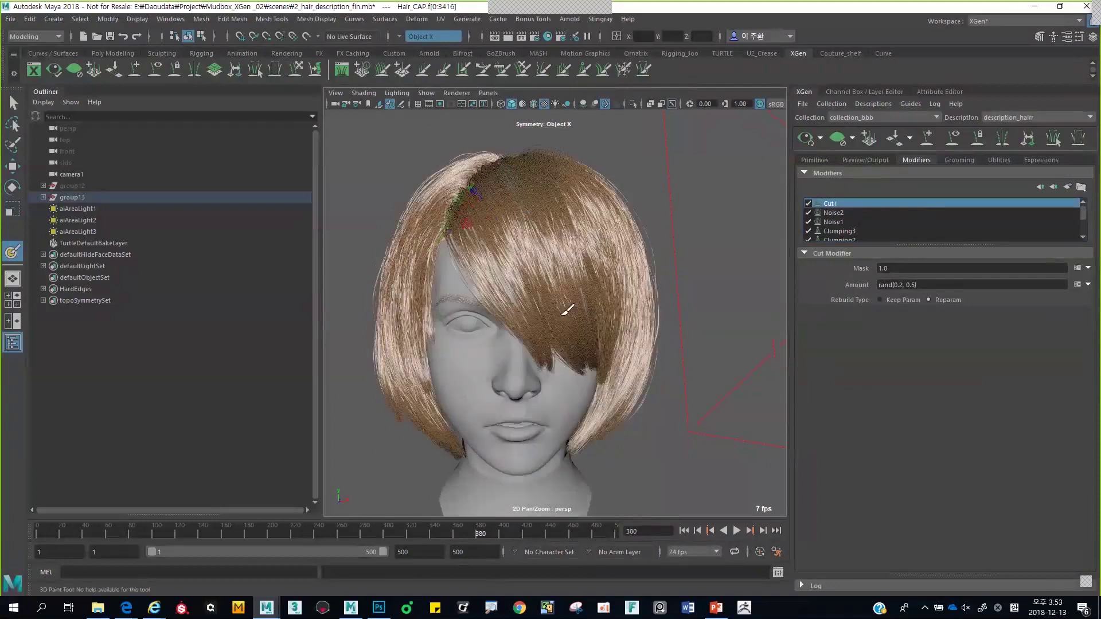
View the rendered hair image test.JPG from the Mudbox_XGen _02 project folder, close it, and return to Maya
click(98, 608)
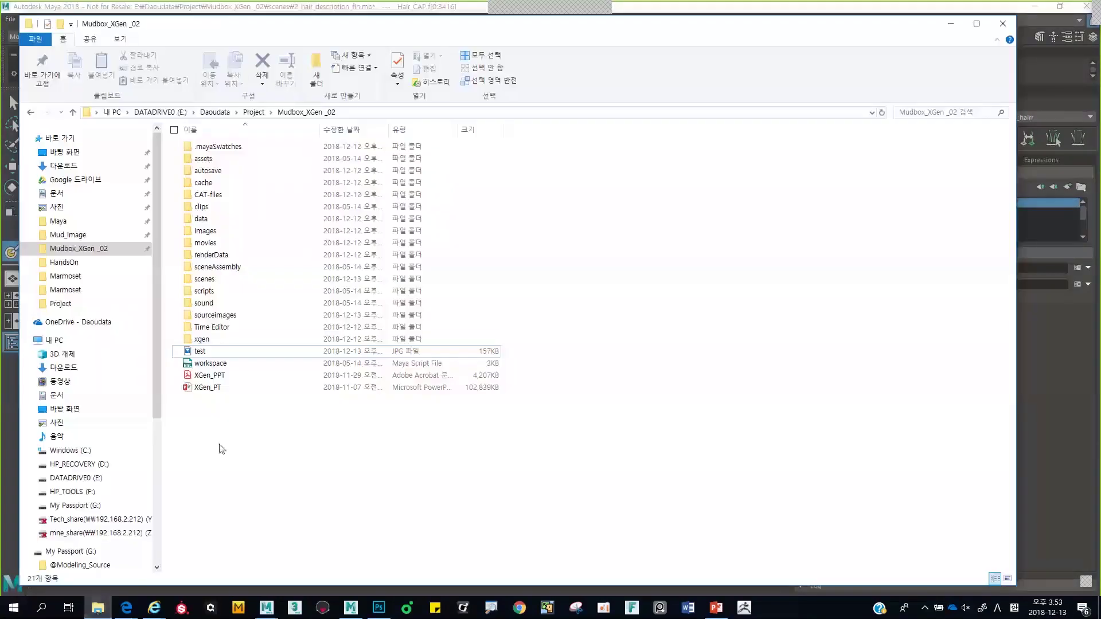
click(231, 352)
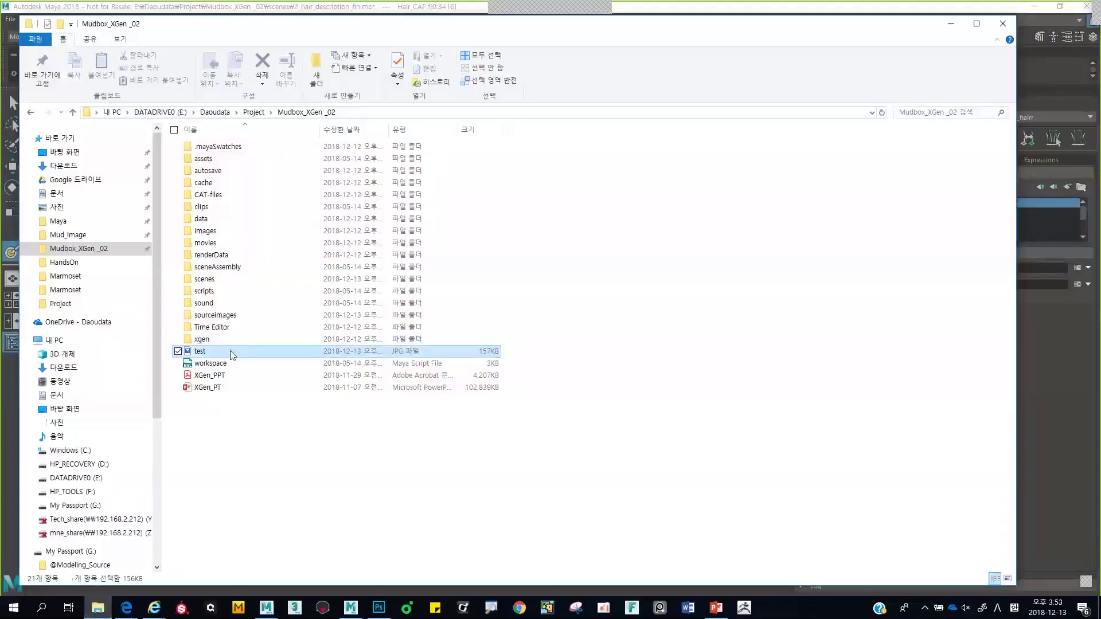
double_click(231, 352)
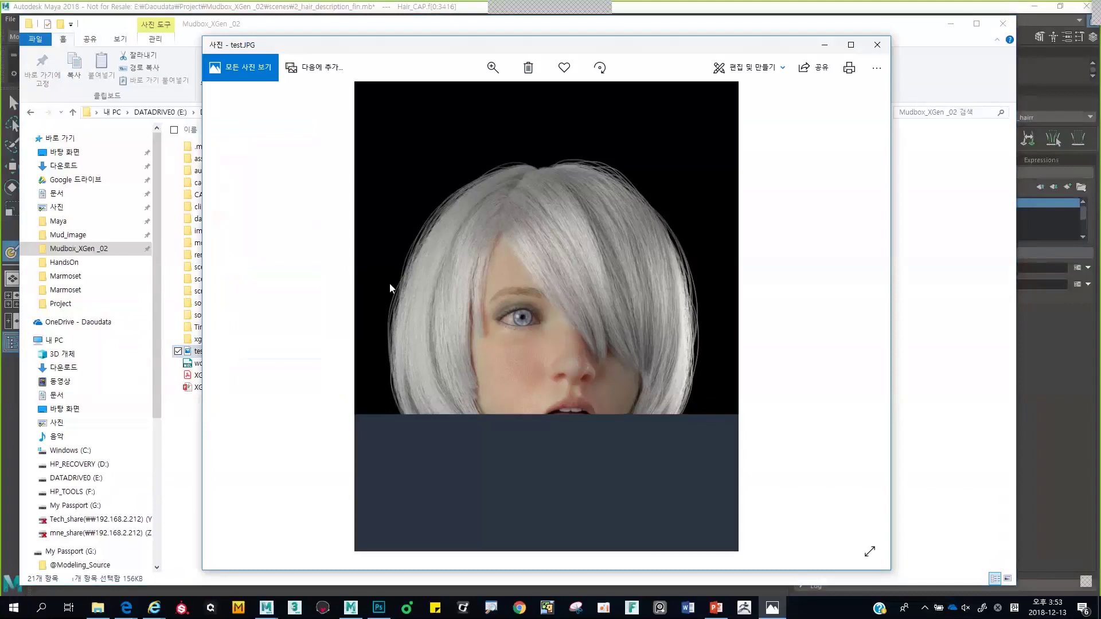
click(876, 46)
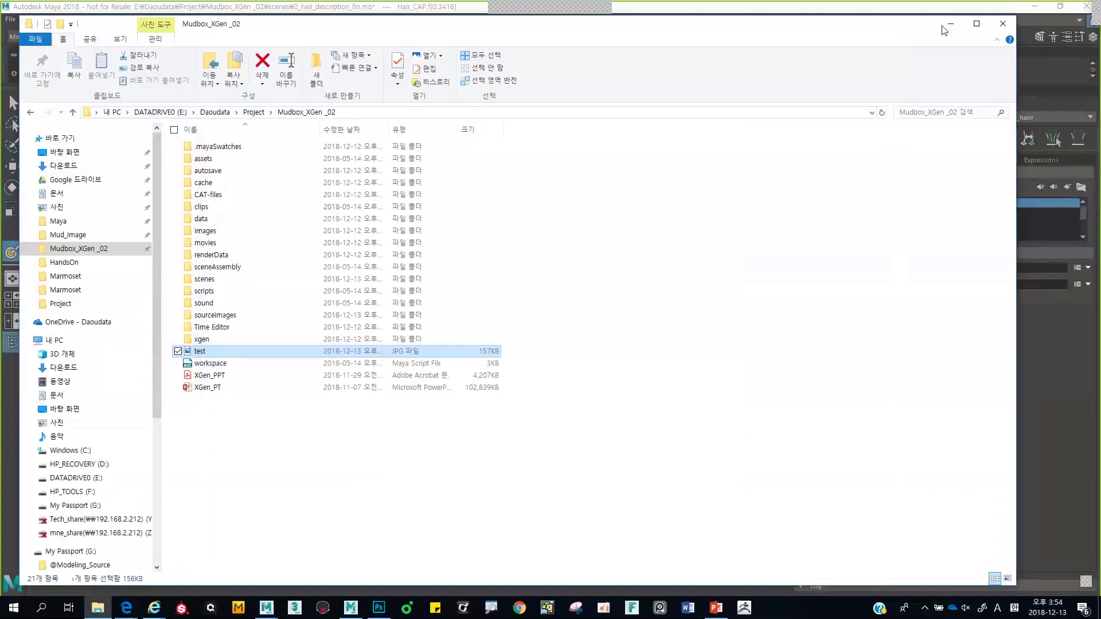
click(950, 28)
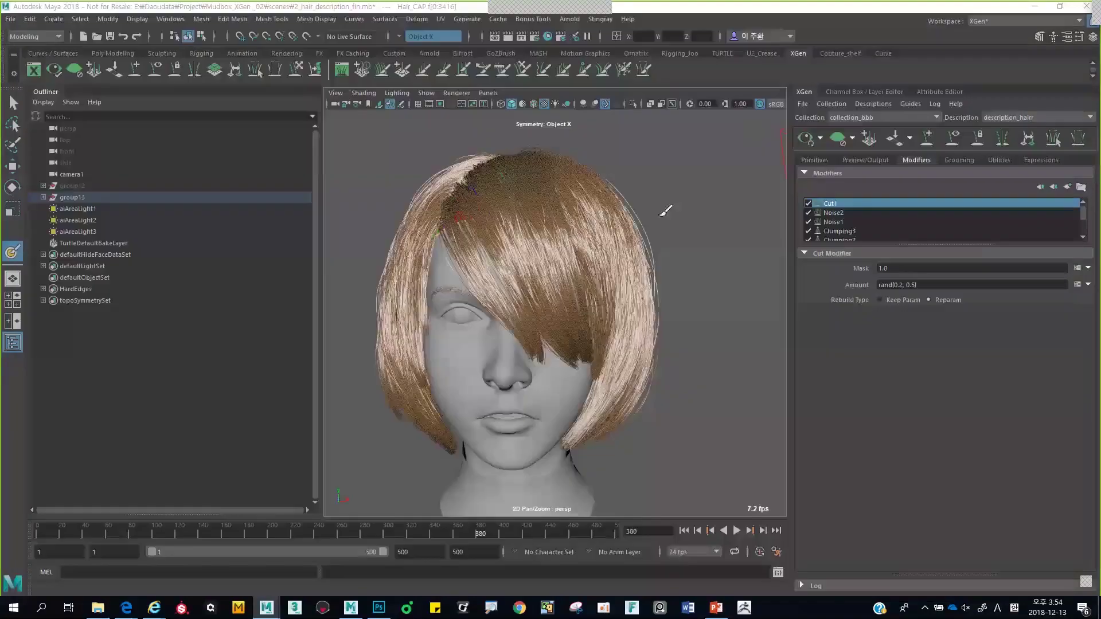
alt+drag(659, 214, 695, 226)
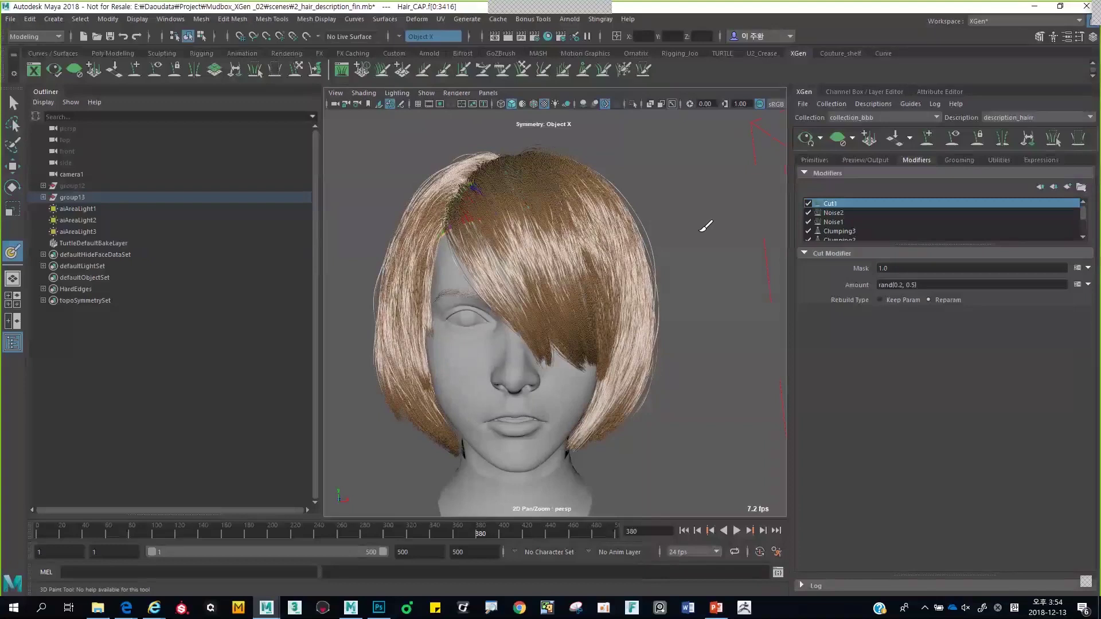
key(q)
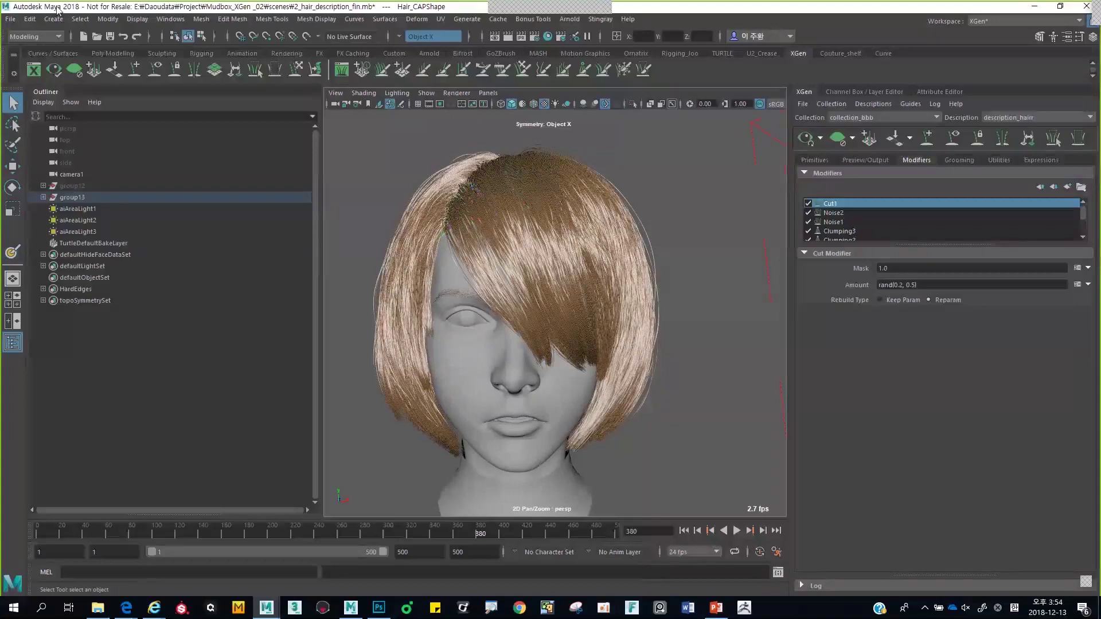
click(12, 20)
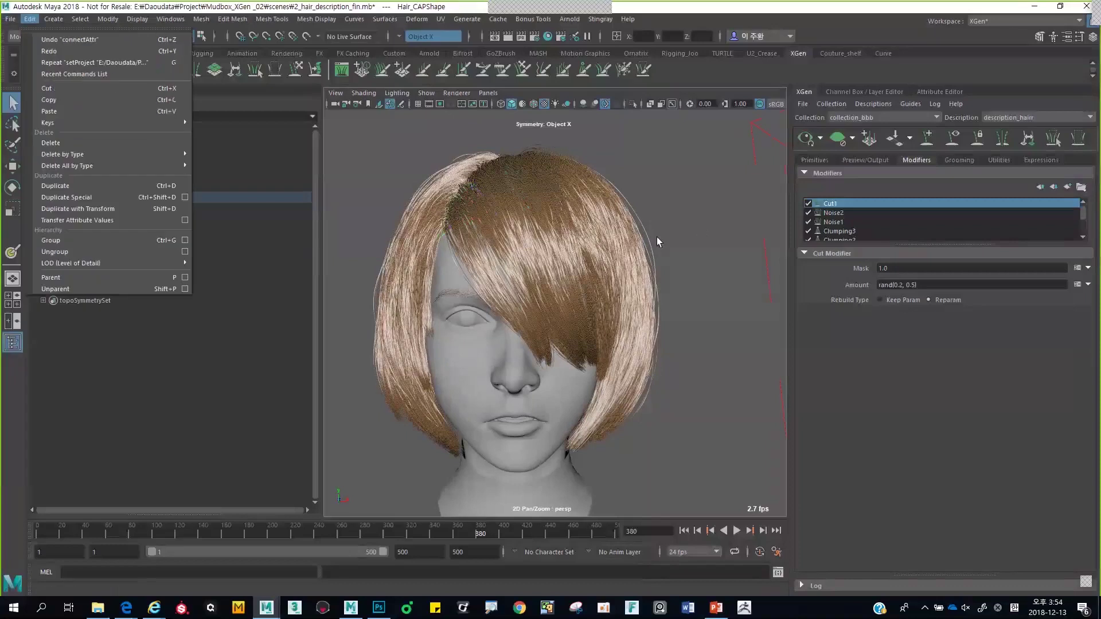
click(706, 222)
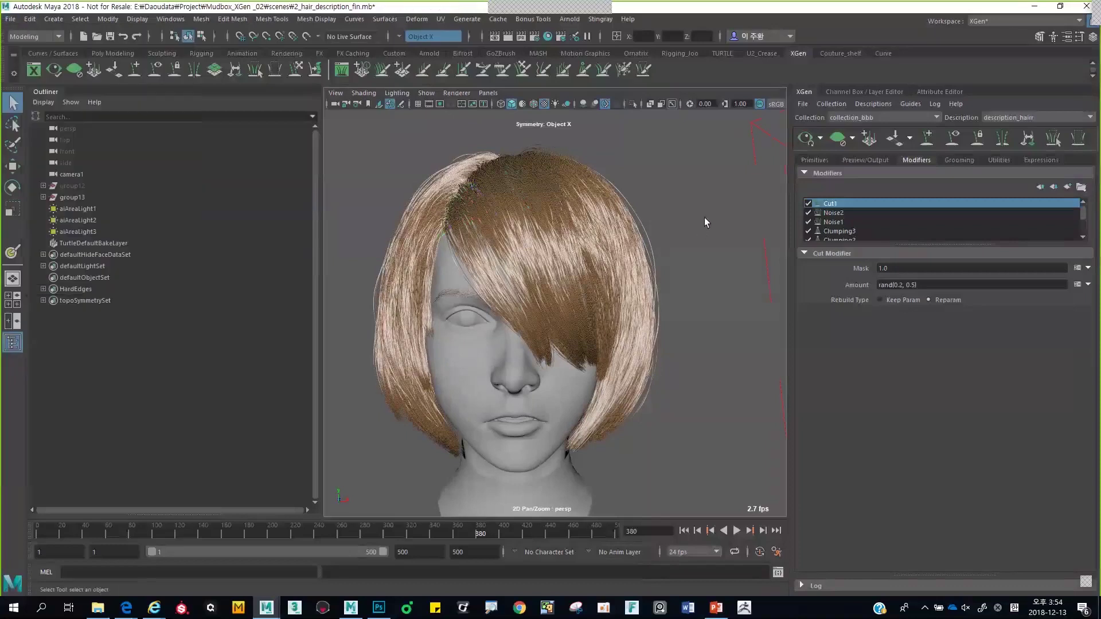
Switch to the Mudbox&XGen presentation in PowerPoint and view slides 18 to 20 on Interactive Grooming and Poly Hair Modeling for games
click(717, 611)
scroll(69, 436, down, 3)
click(94, 395)
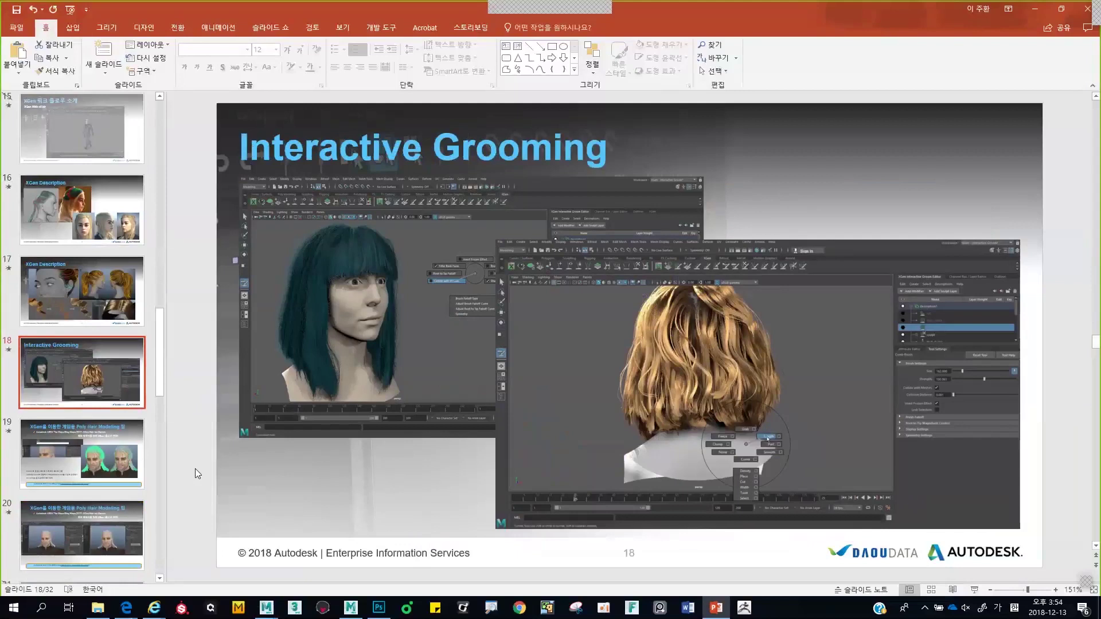
scroll(155, 447, down, 2)
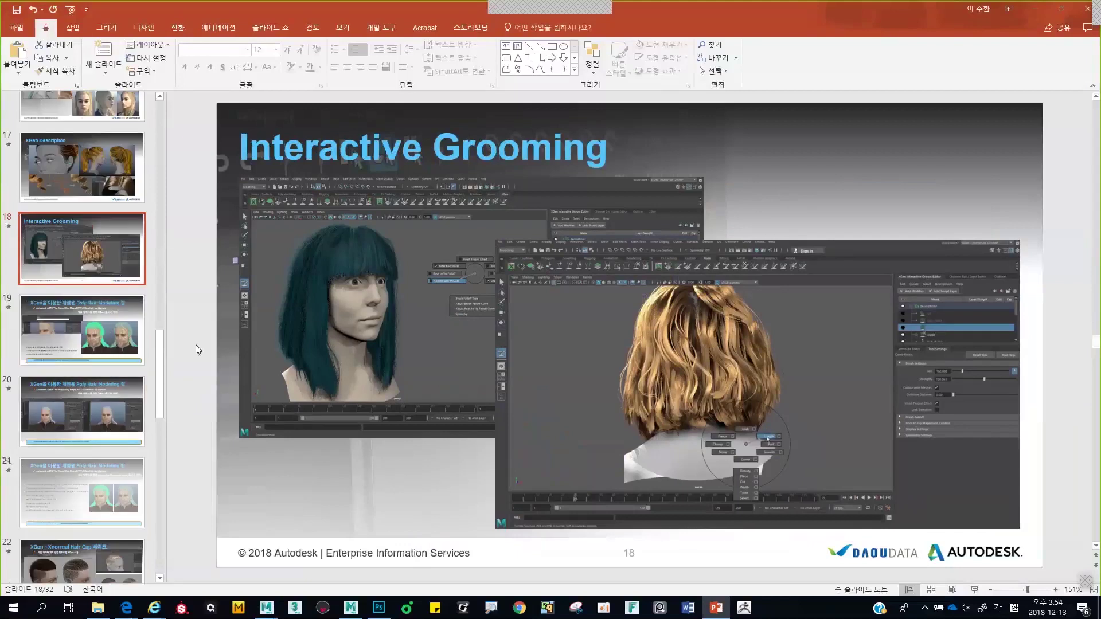
click(122, 340)
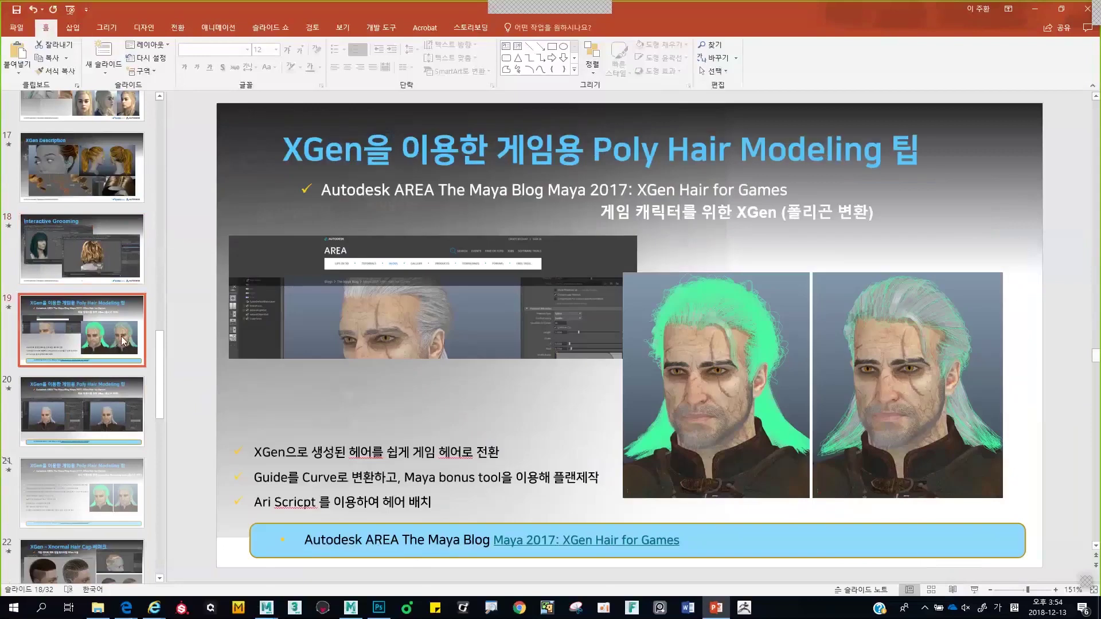
scroll(122, 340, down, 1)
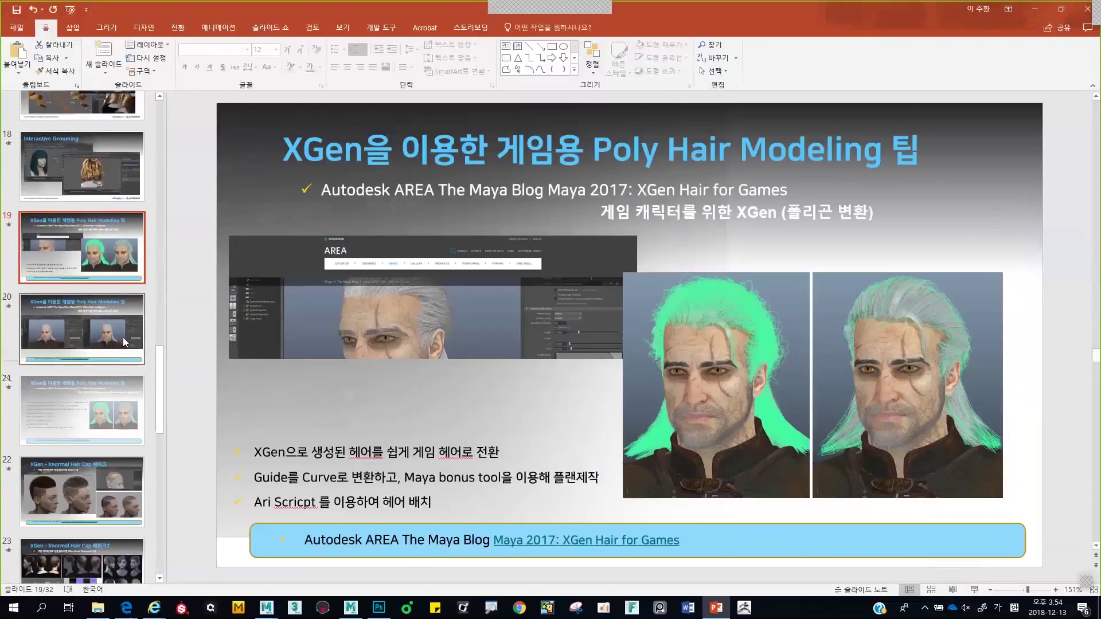
click(106, 362)
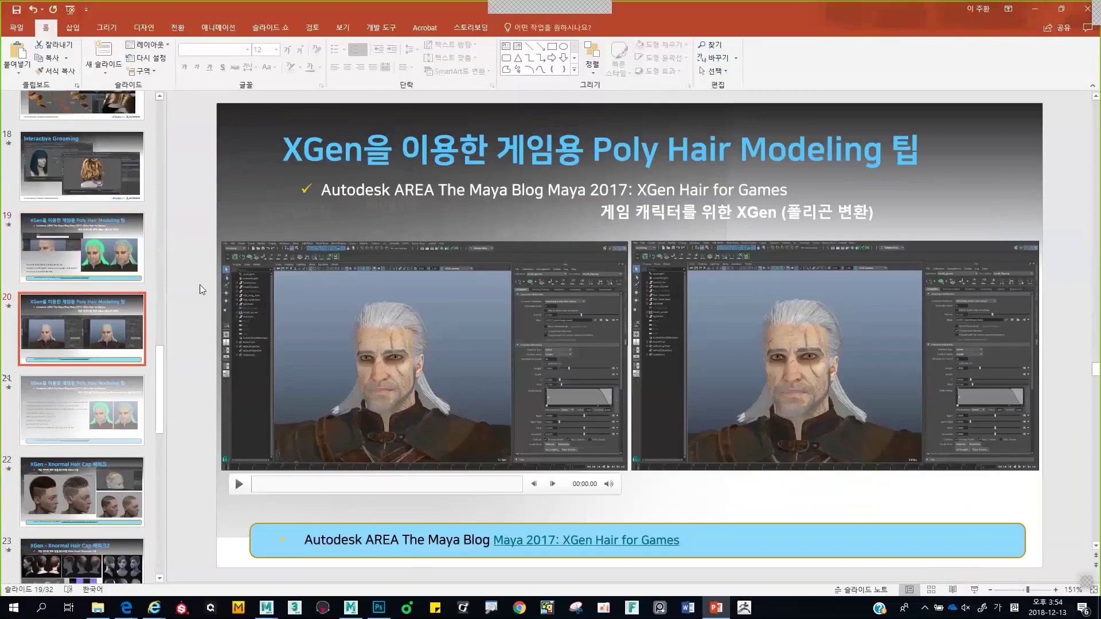
Play the embedded hair-for-games video on slide 20, skip ahead through its stages and pause it at about 06:23
click(381, 380)
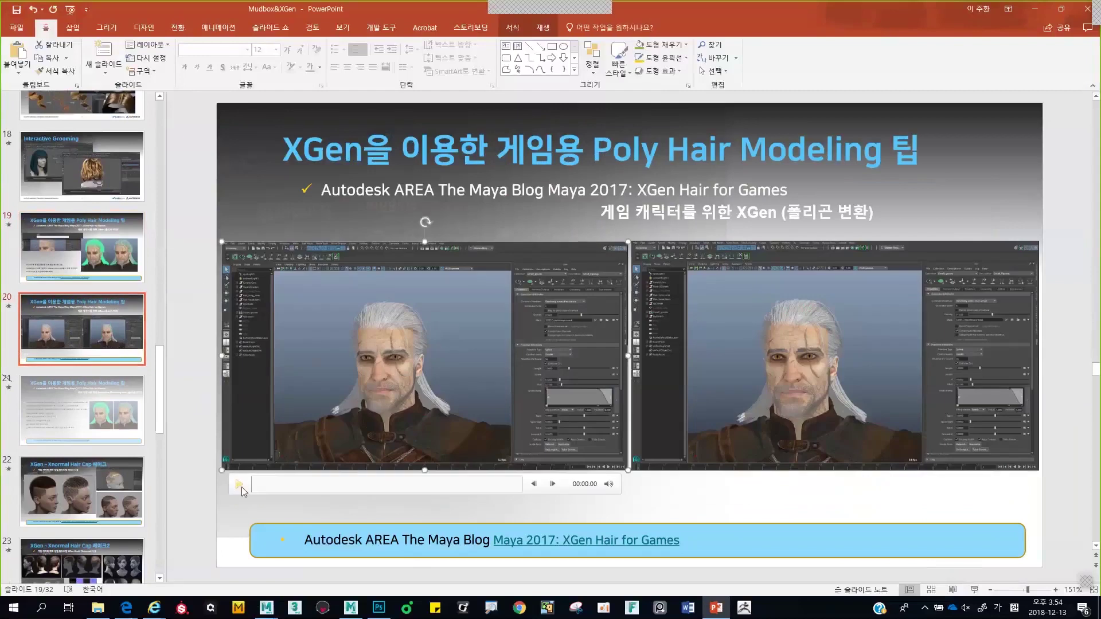
click(241, 486)
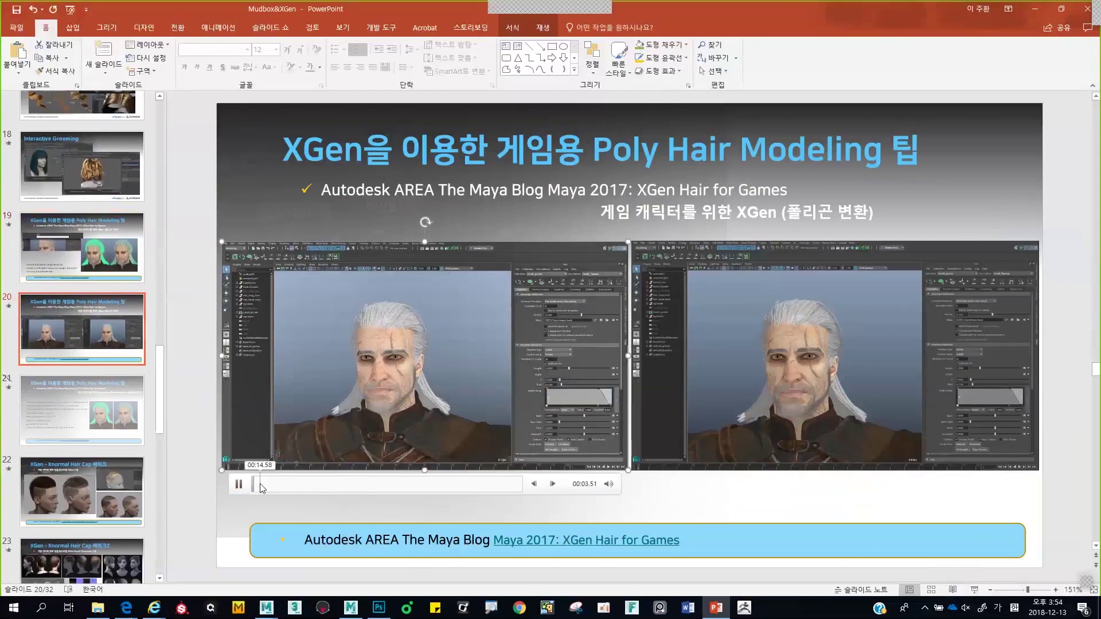
click(263, 489)
drag(277, 487, 341, 488)
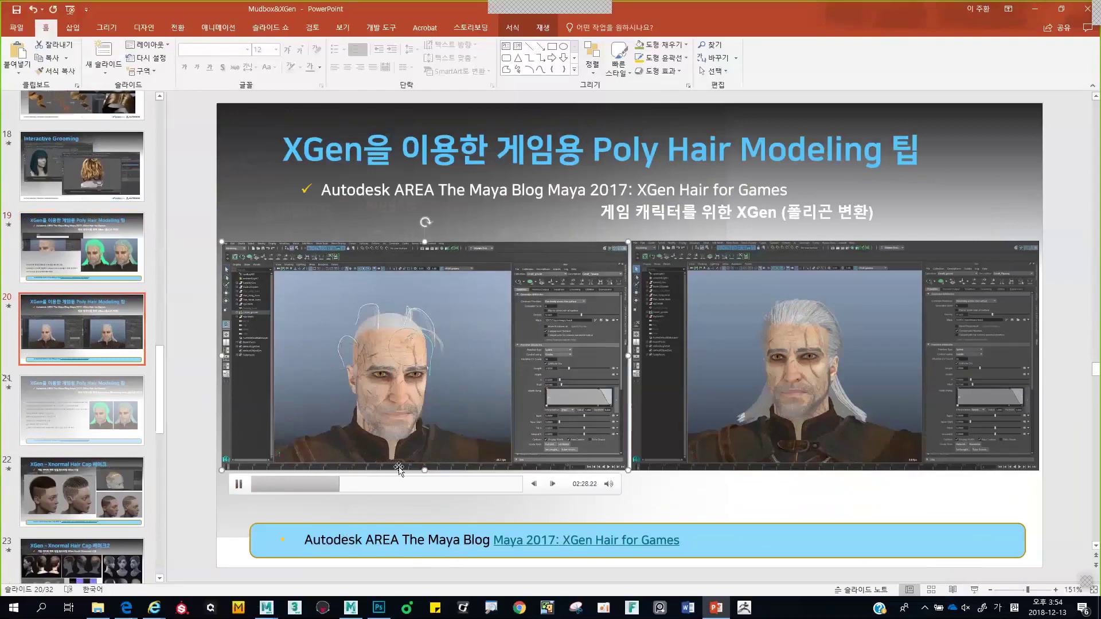
click(374, 485)
click(417, 480)
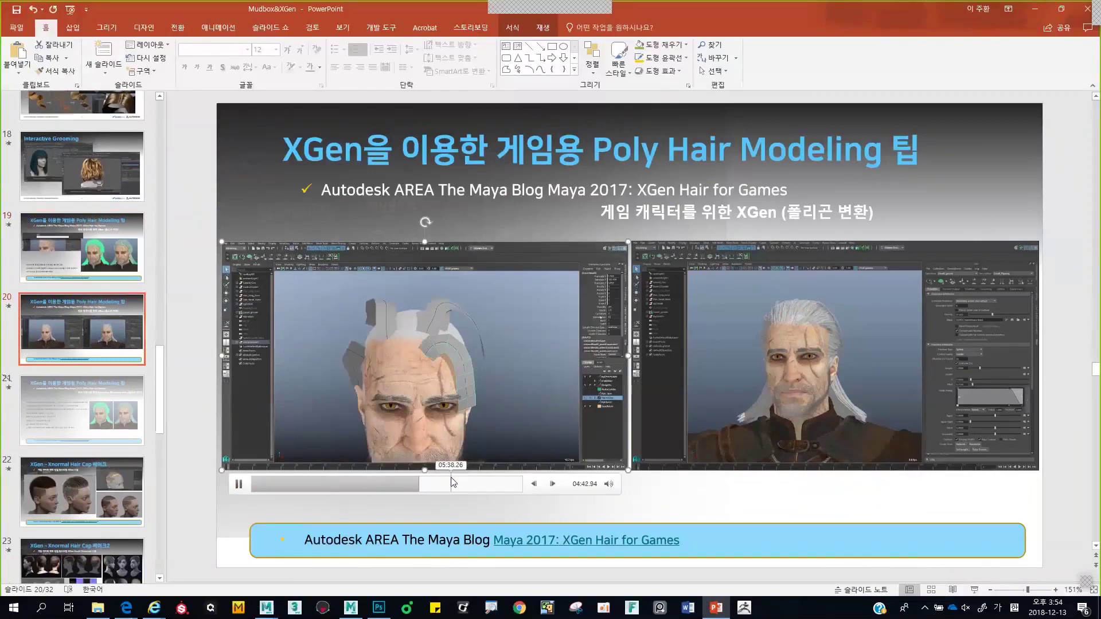
click(478, 483)
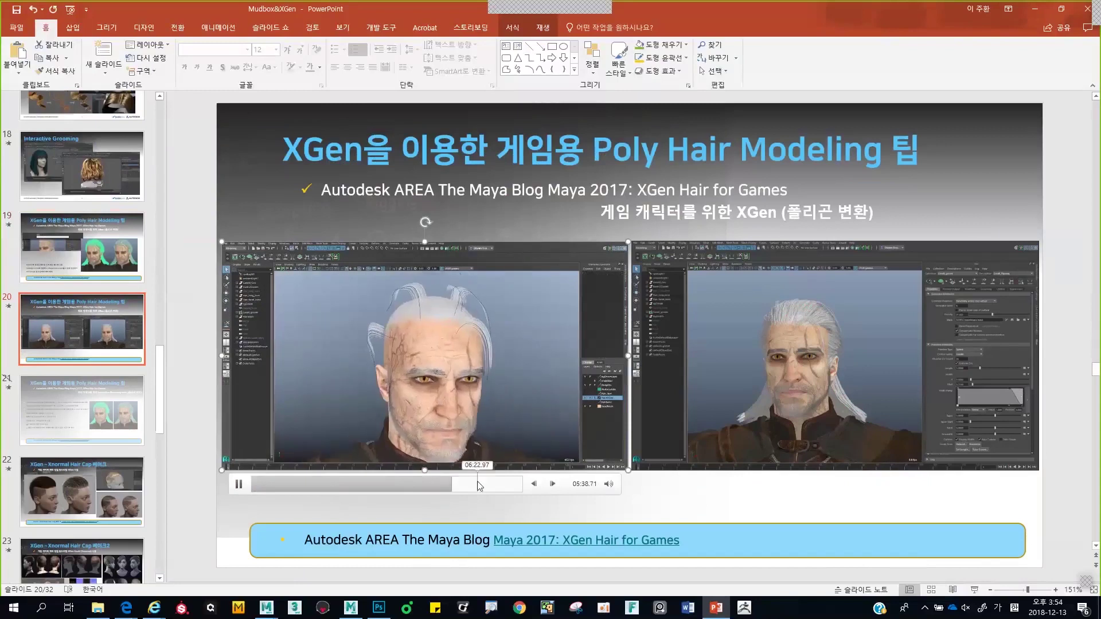
key(space)
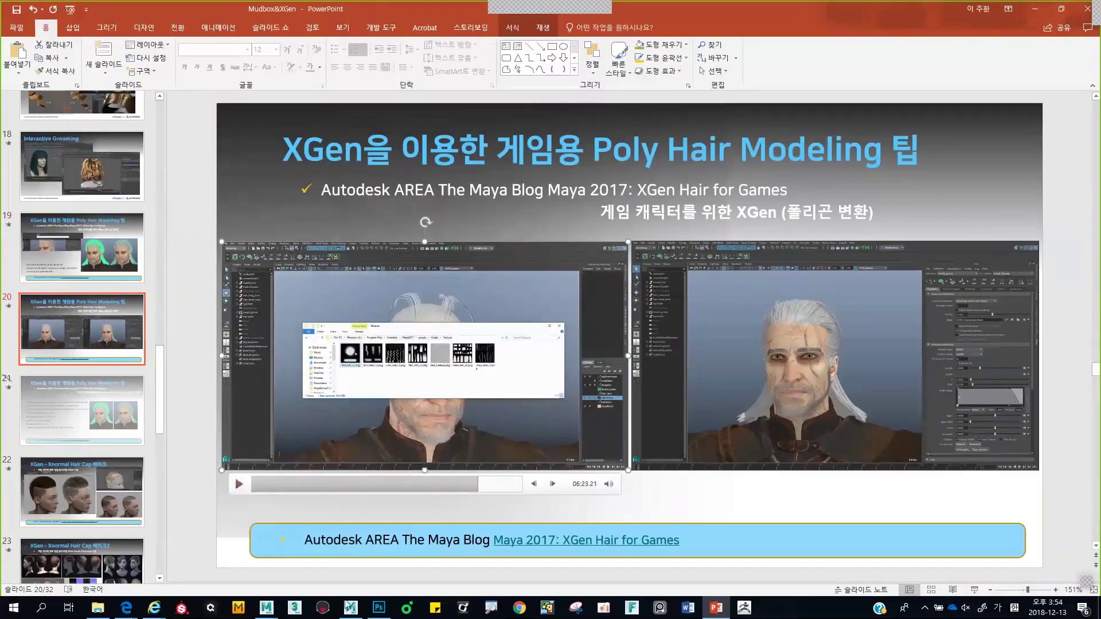
Switch back to Maya, clear the hair preview and show the guides of description_hairr
mouse_move(267, 610)
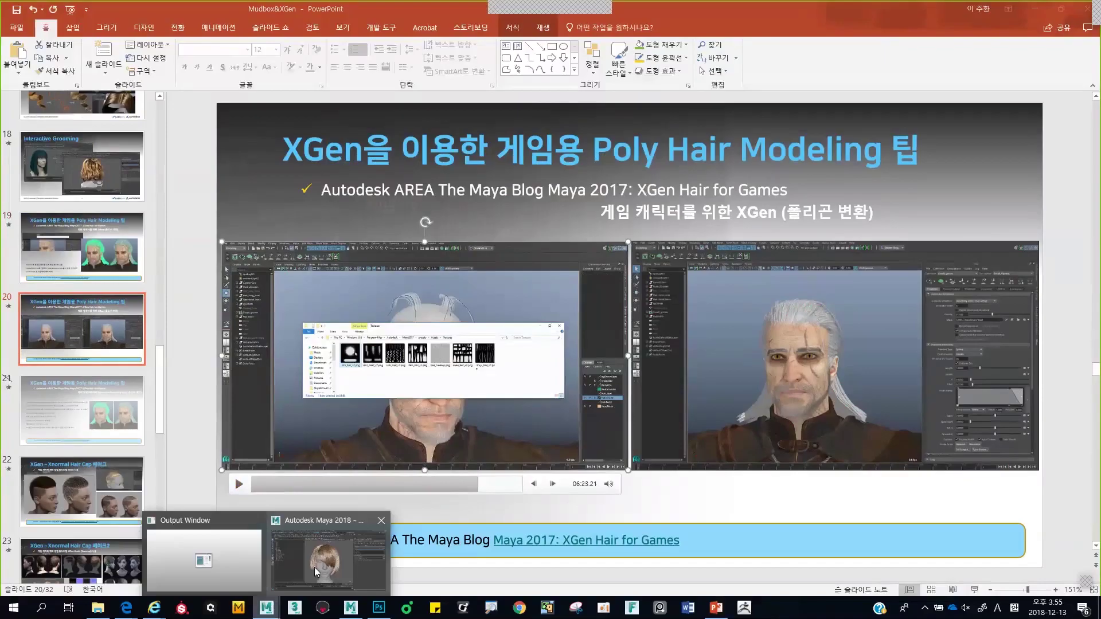
click(314, 567)
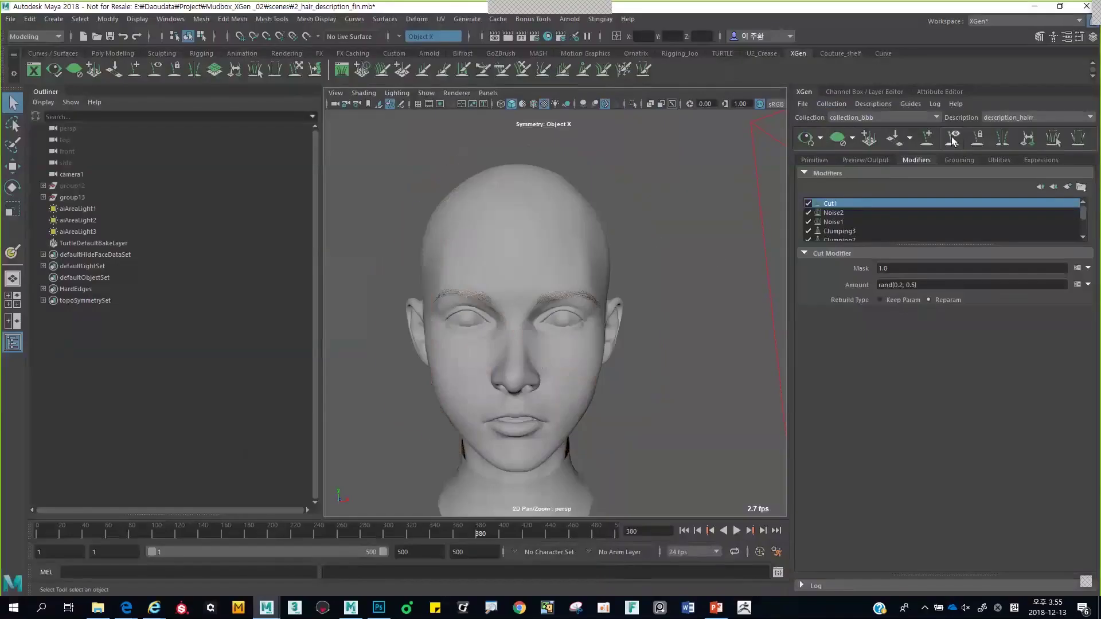
alt+drag(470, 226, 515, 223)
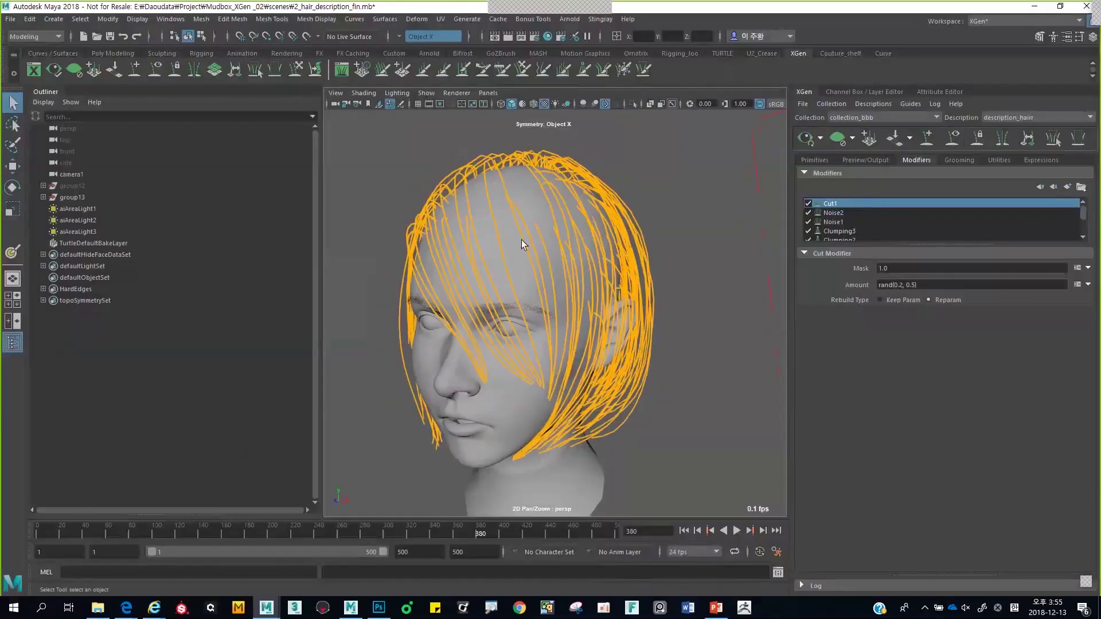
Convert a guide over the forehead to a curve with Guides To Curves, setting Guides to Delete and hiding the Curves To Guides options
click(522, 240)
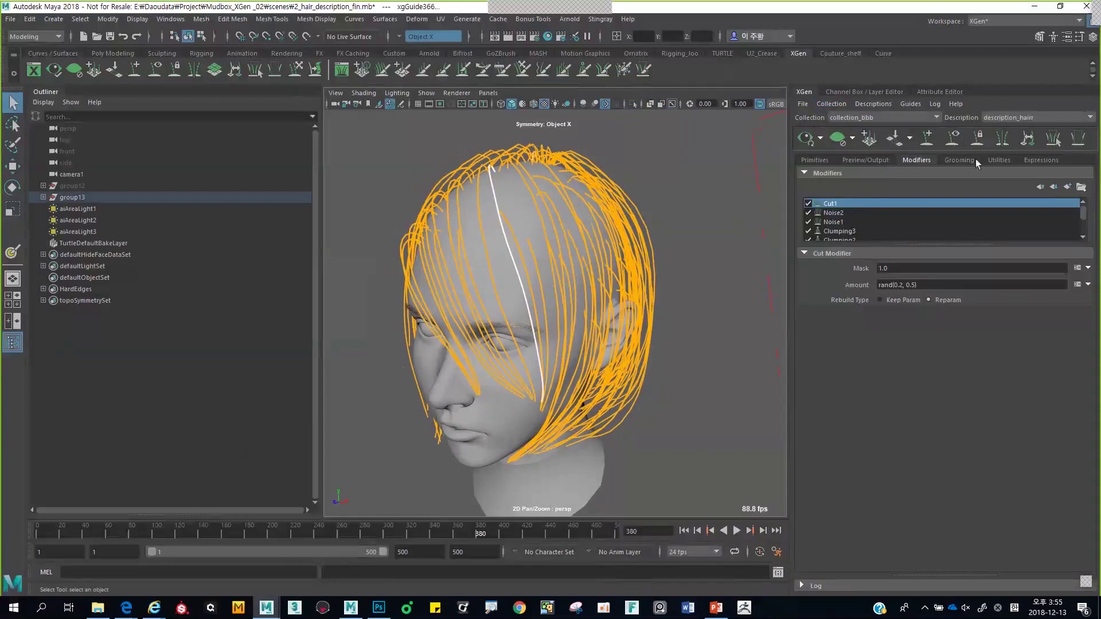
click(998, 160)
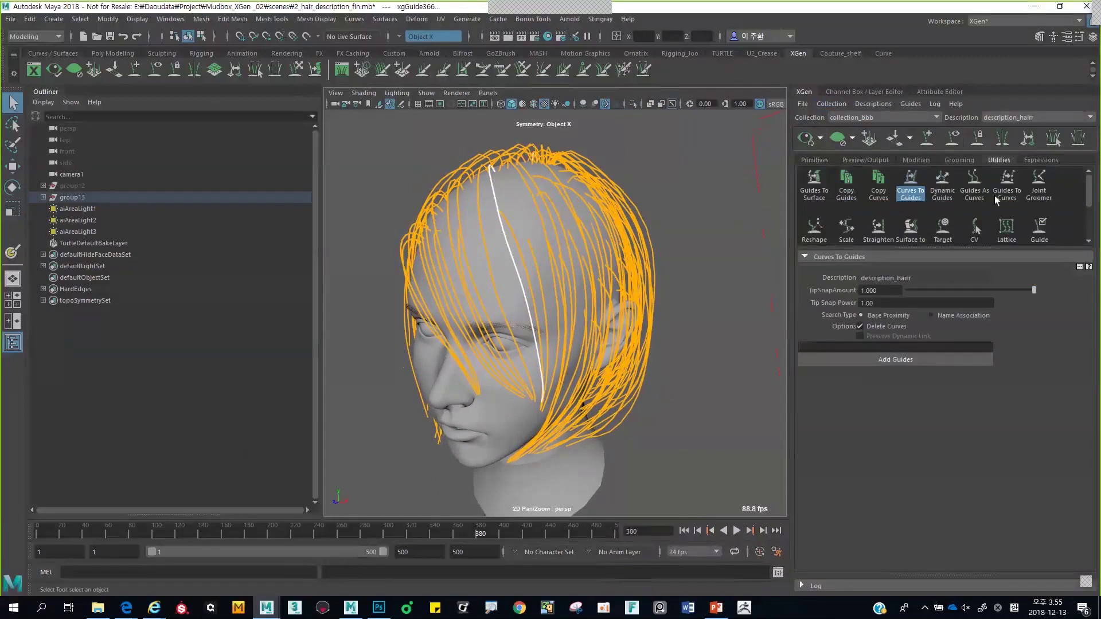
click(1003, 193)
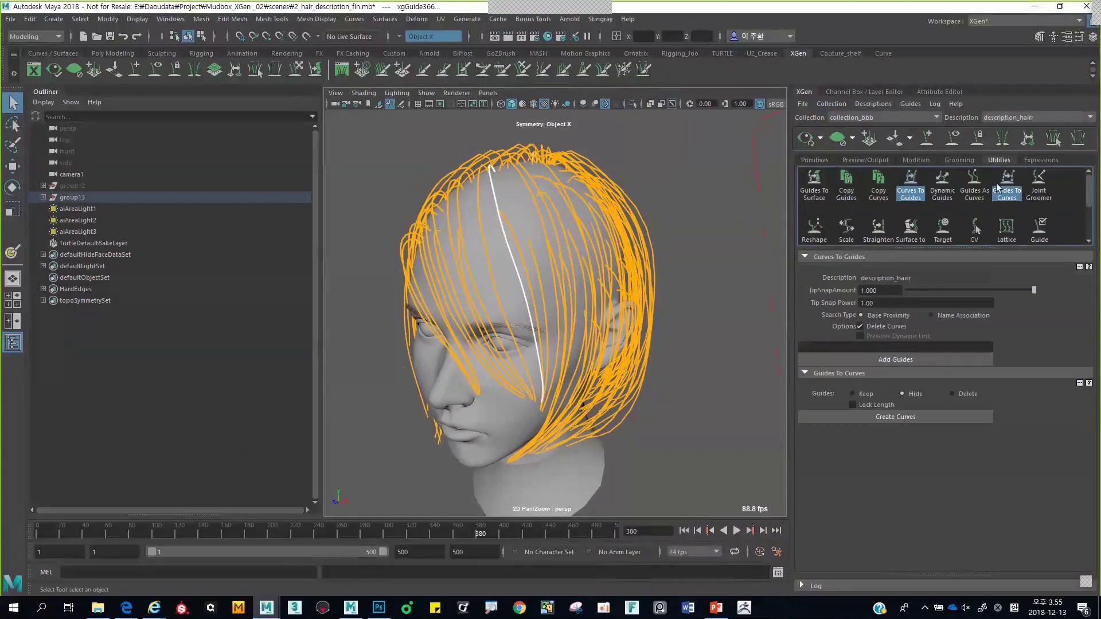
click(899, 193)
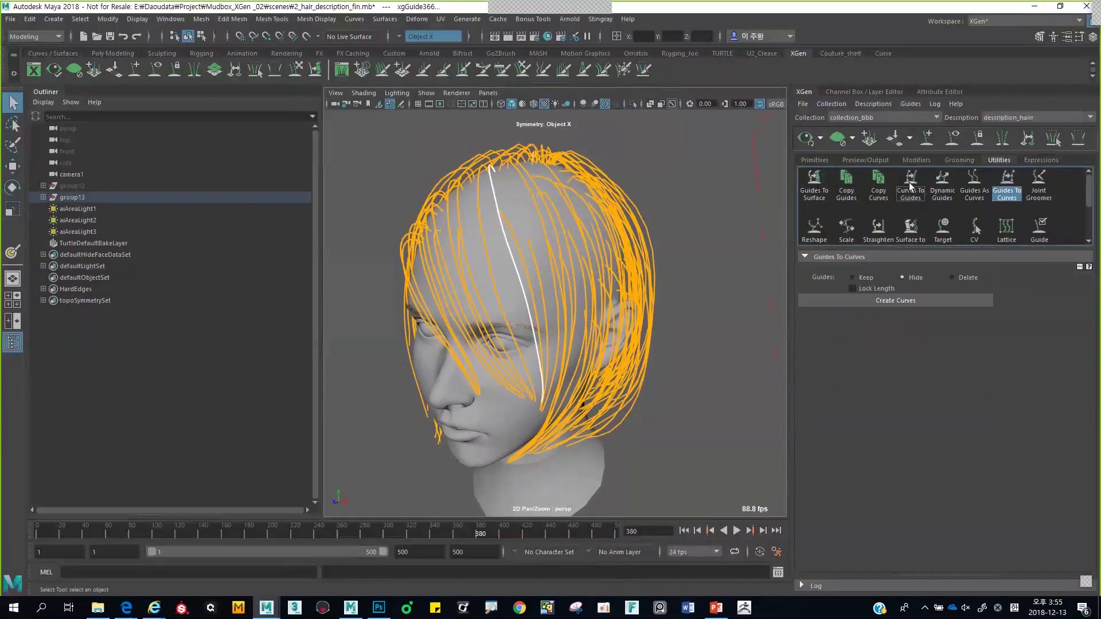
click(953, 278)
click(929, 301)
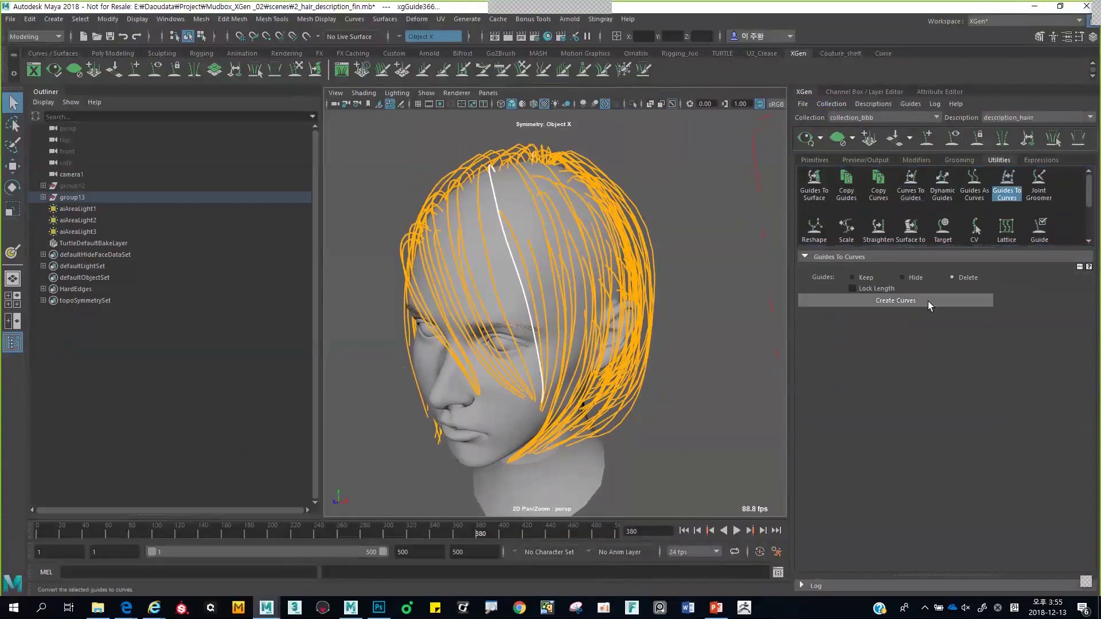
Select another guide running down past the temple and convert it to a curve with Guides set to Hide
scroll(600, 287, up, 3)
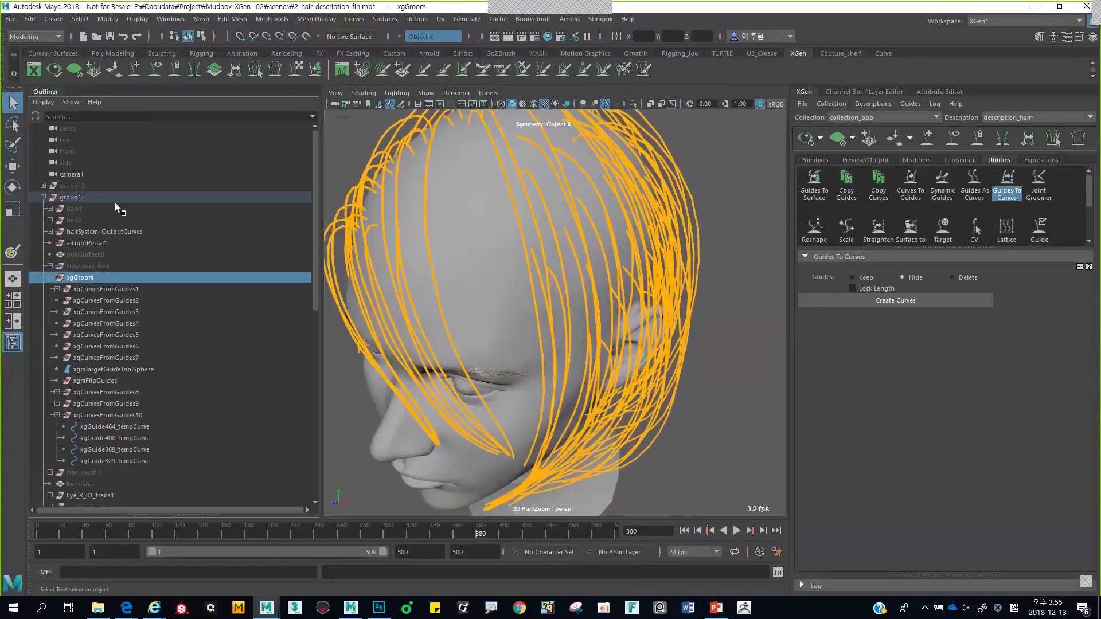
click(115, 200)
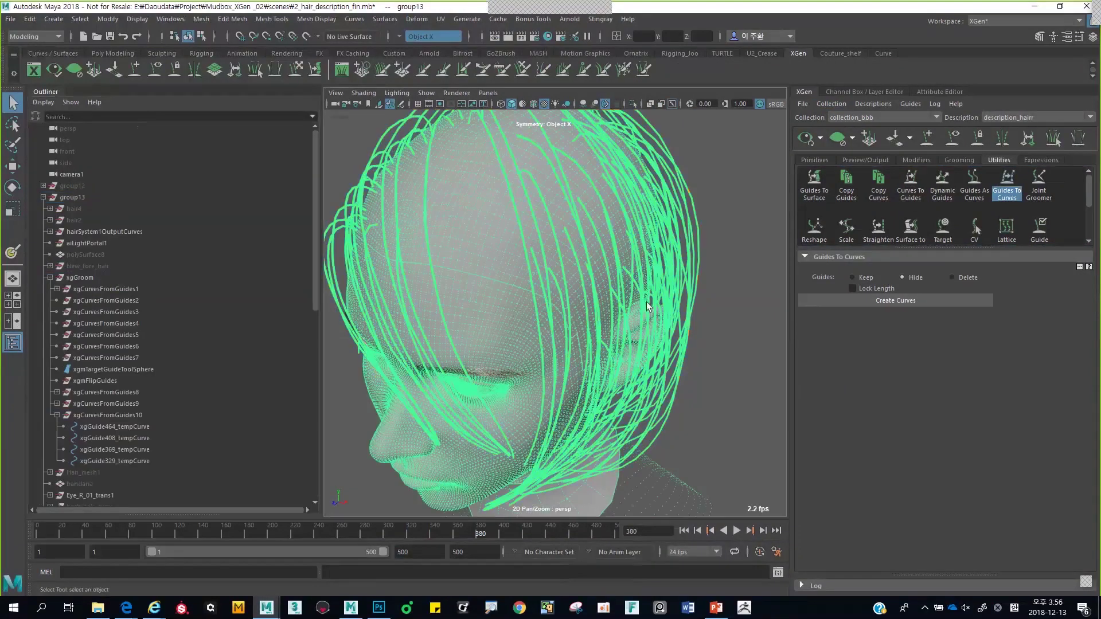
click(619, 303)
click(560, 332)
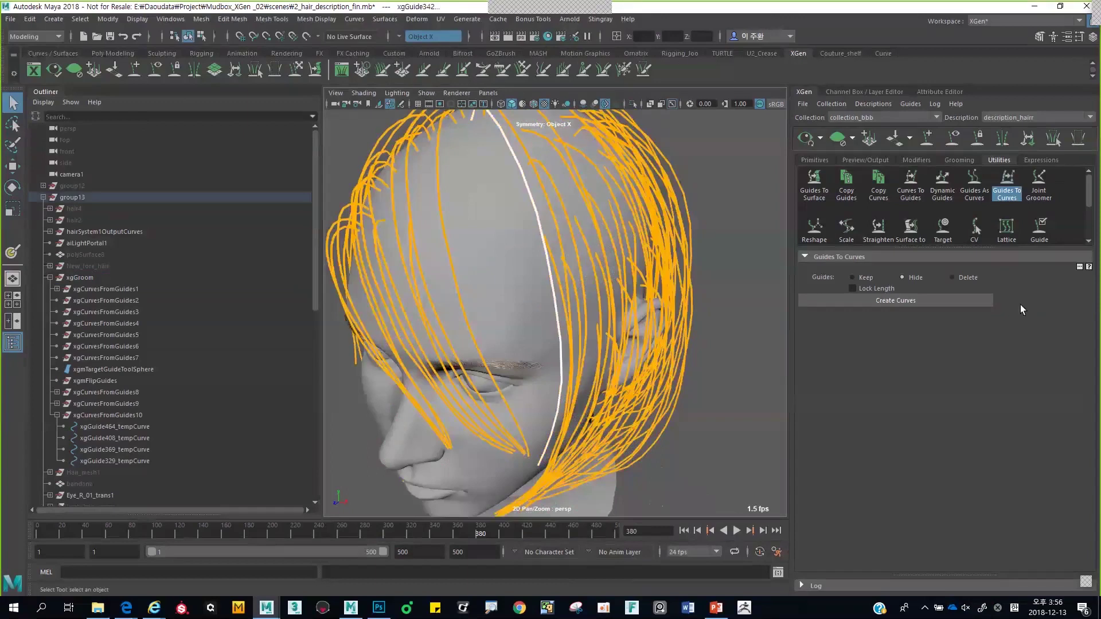
click(930, 300)
scroll(151, 384, down, 5)
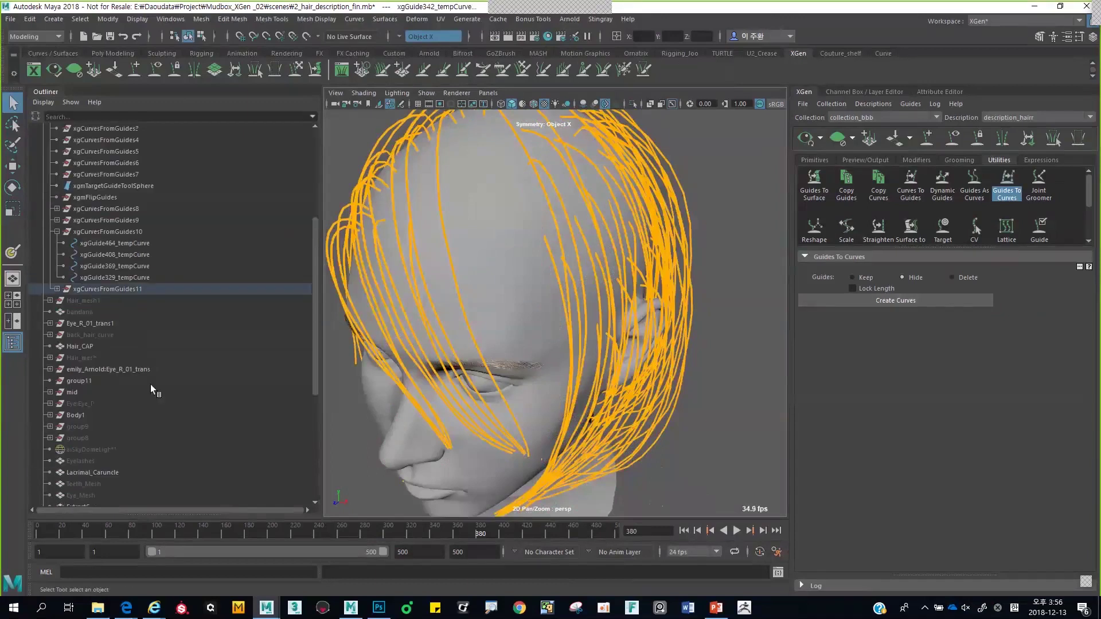
Unparent the curve group xgCurvesFromGuides11 from xgGroom and inspect its curve on the head
click(122, 291)
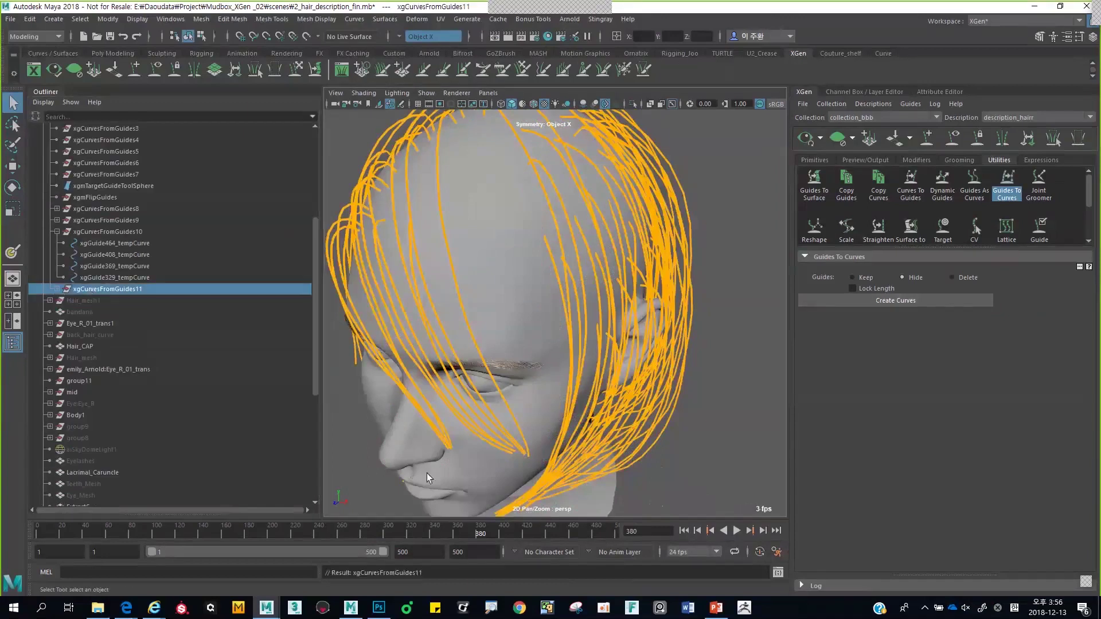
scroll(617, 471, down, 3)
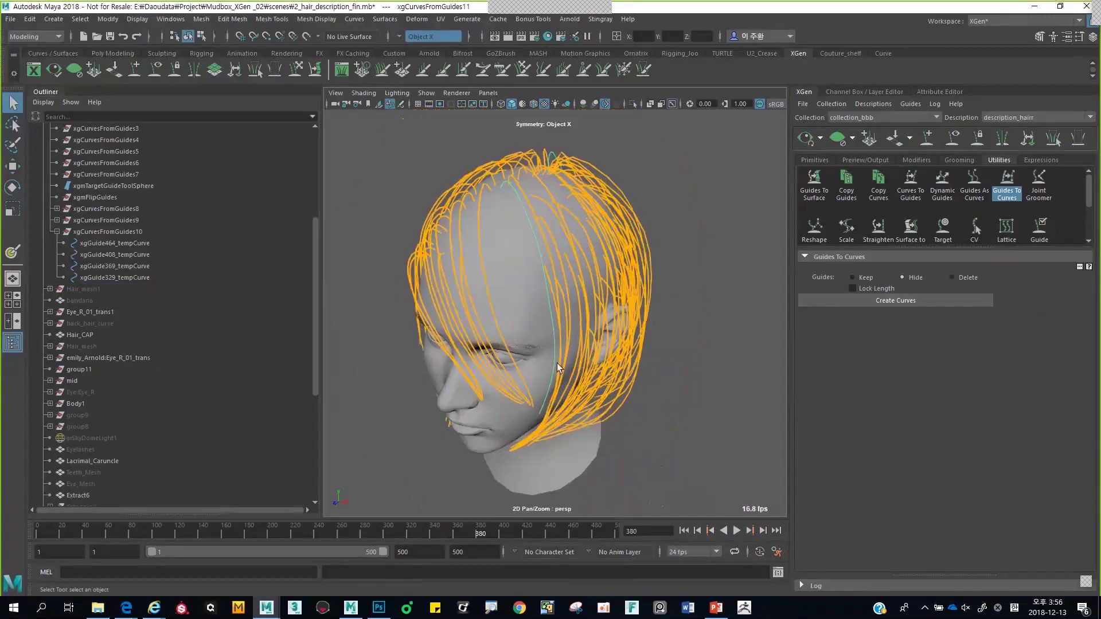
scroll(613, 388, up, 3)
alt+drag(613, 389, 602, 383)
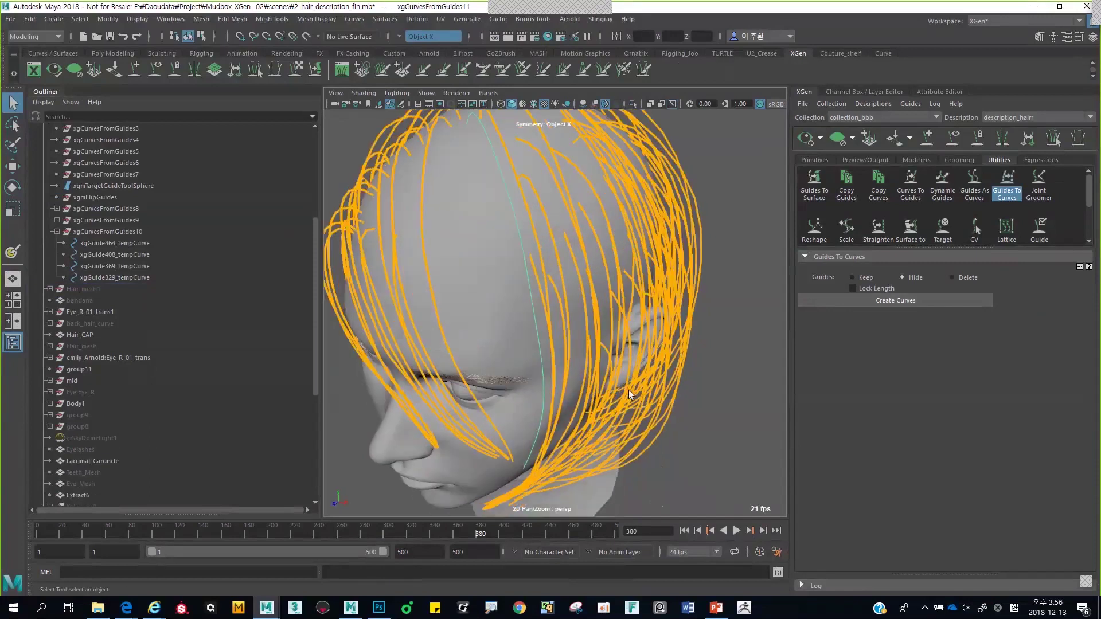
Select the converted curve running down past the temple and create a ribbon mesh along it
click(522, 227)
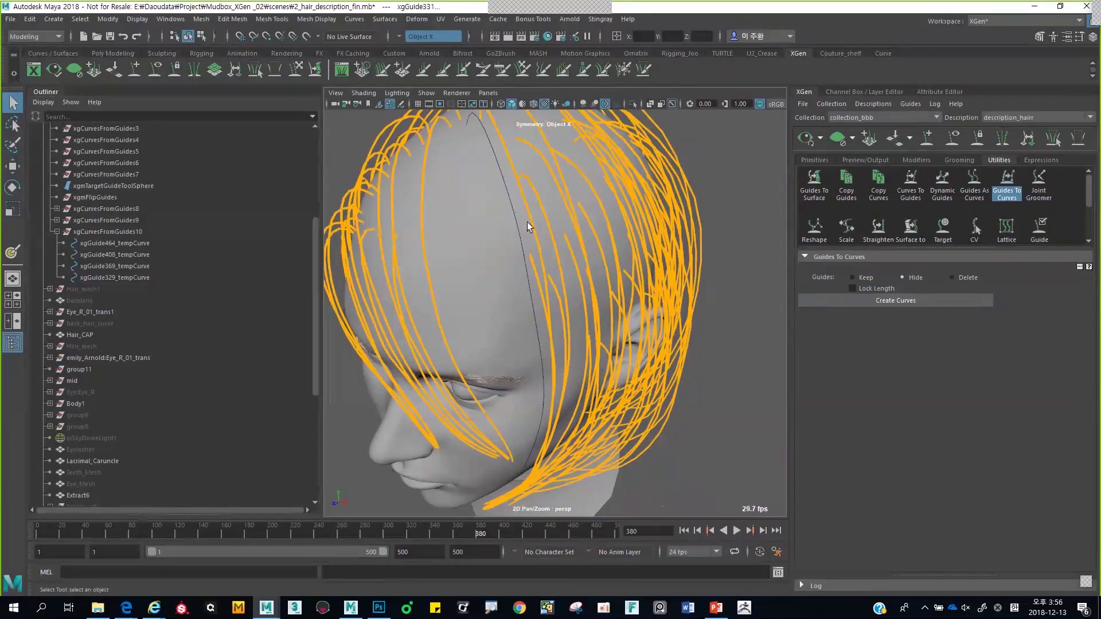
alt+drag(560, 263, 456, 398)
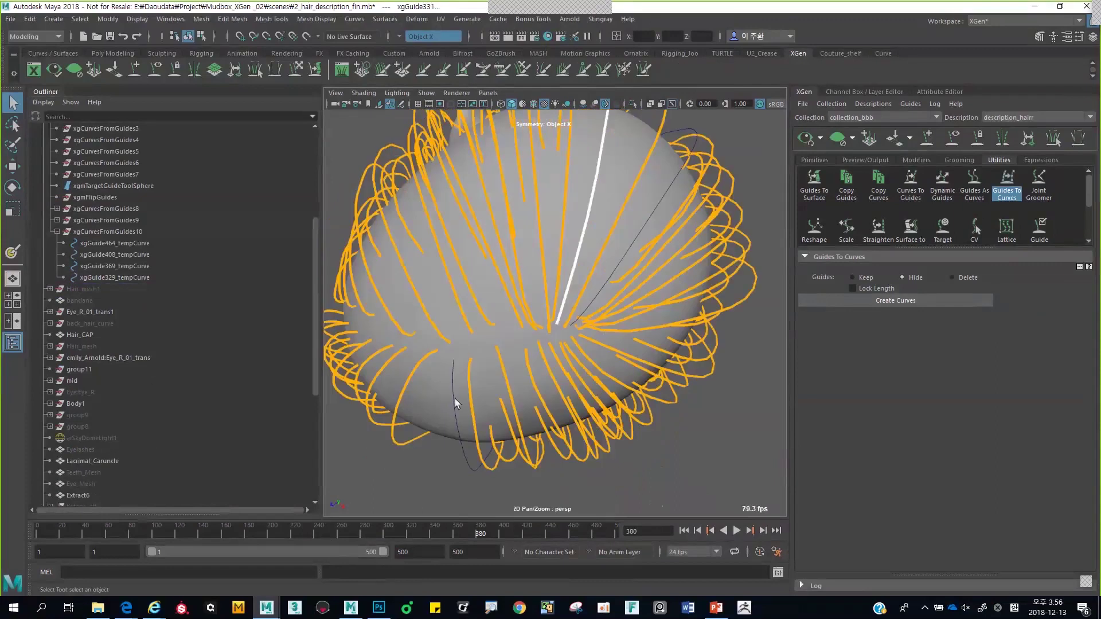
drag(458, 454, 471, 481)
ctrl+drag(438, 419, 397, 367)
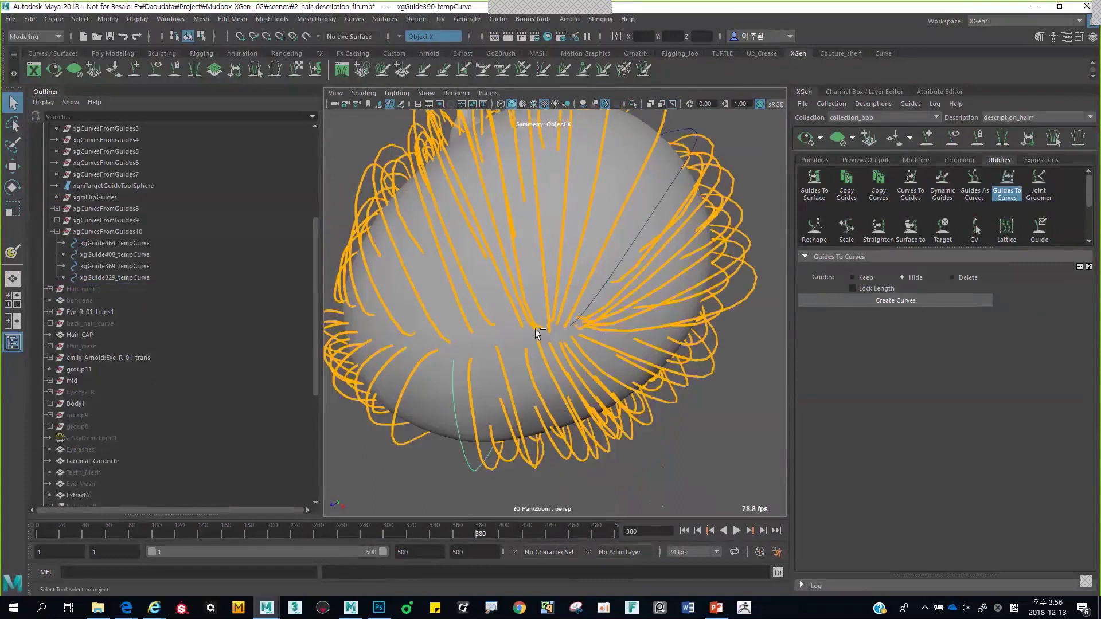
alt+drag(535, 327, 568, 252)
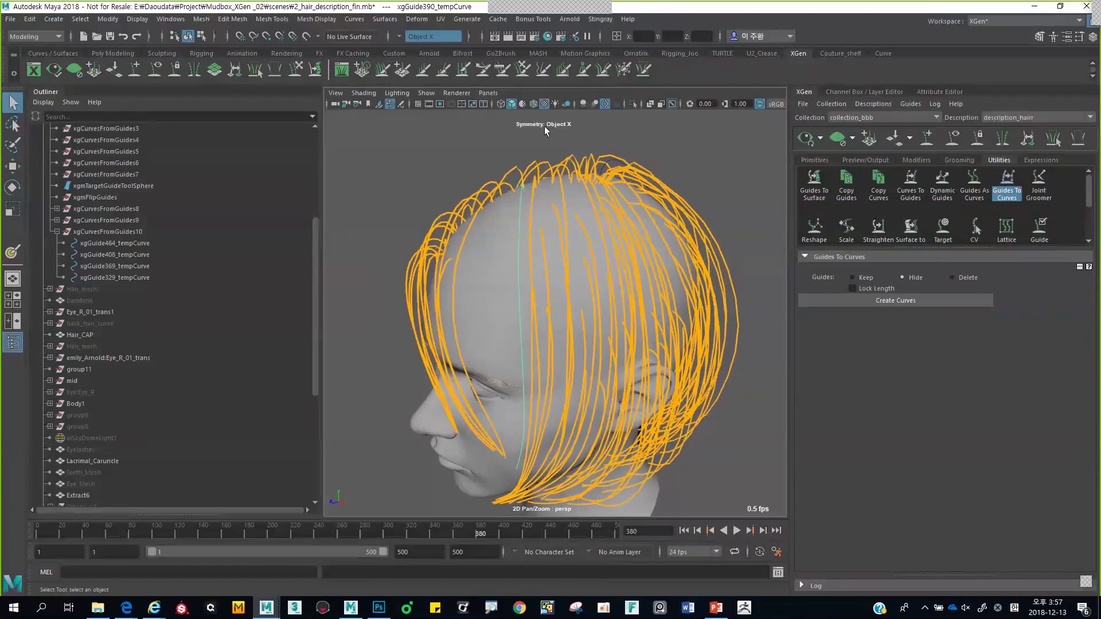
click(532, 18)
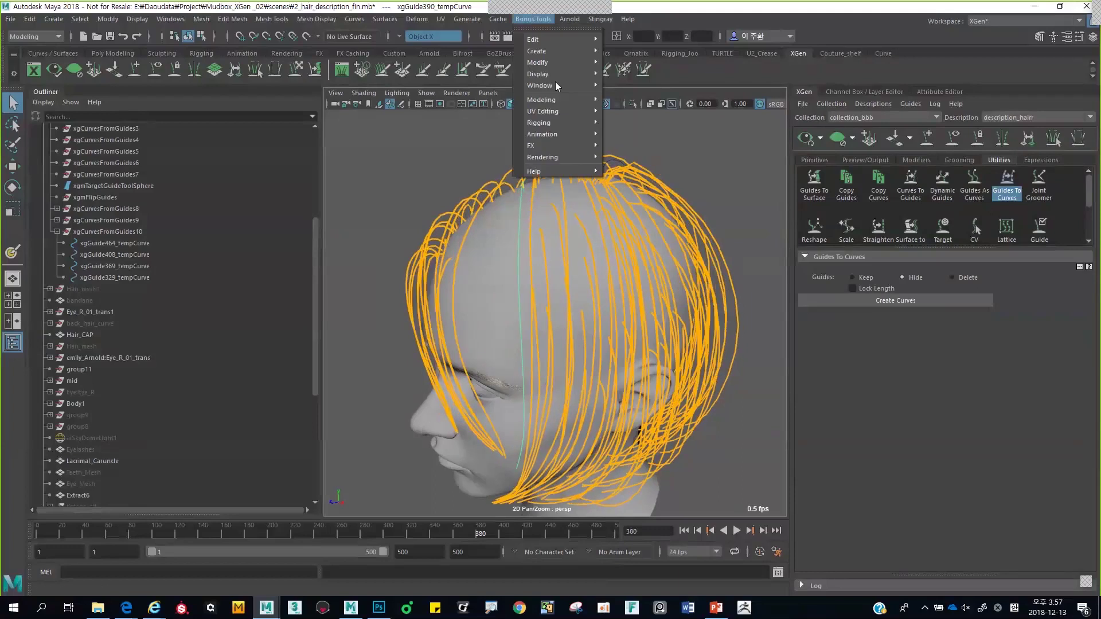
mouse_move(556, 99)
click(645, 138)
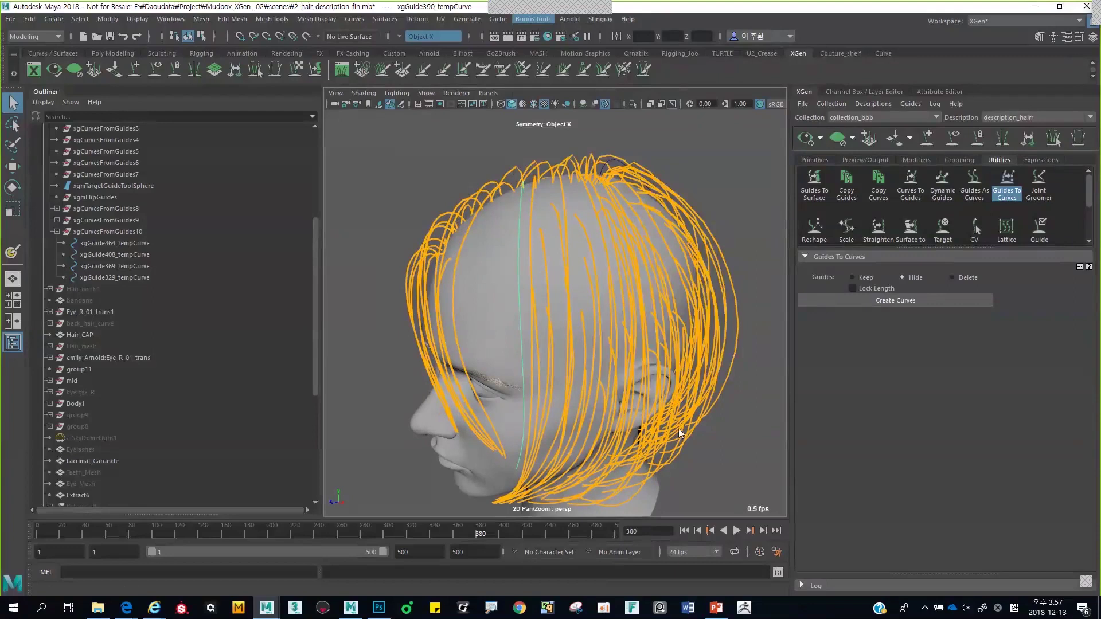
alt+drag(650, 420, 548, 299)
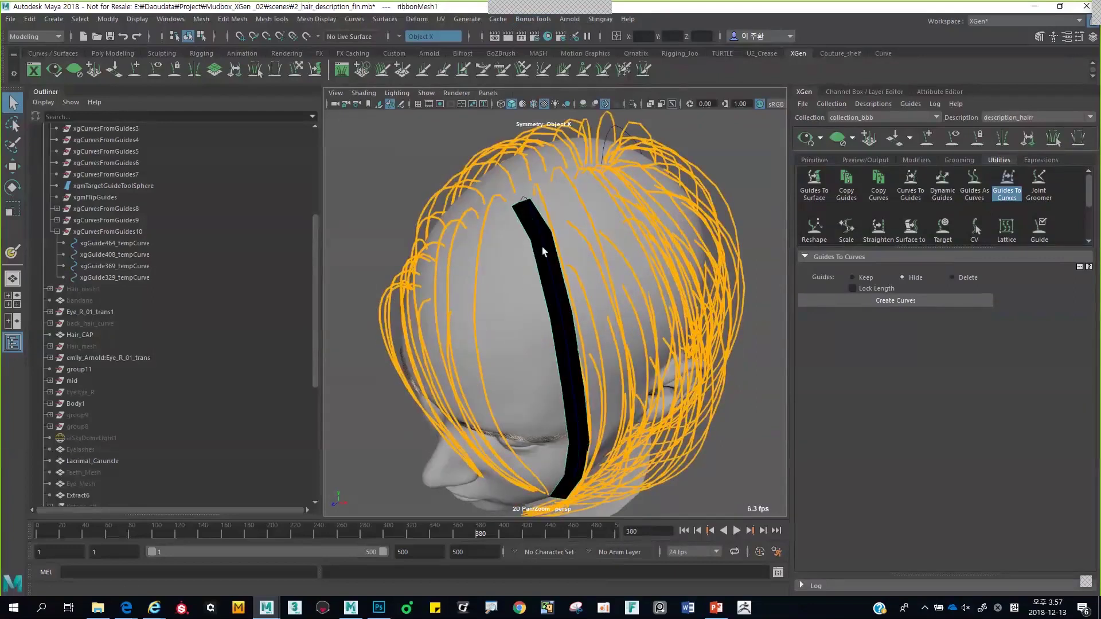
Set the ribbon mesh's Width to 4.2 and Orientation to -184 so it lies flat against the head
click(889, 92)
scroll(628, 243, up, 2)
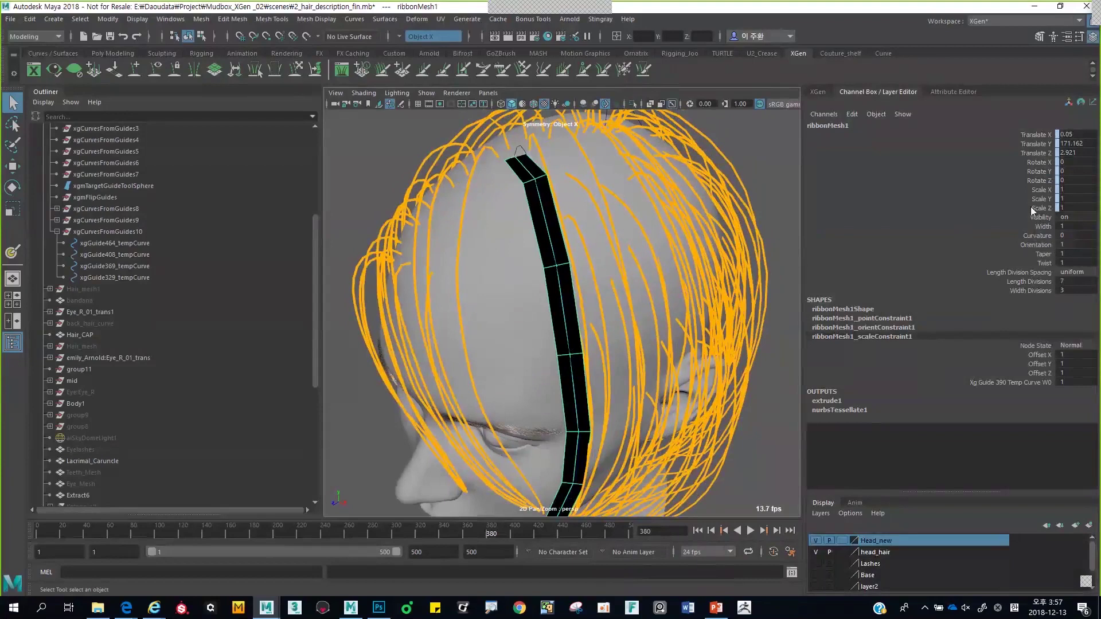
click(1042, 226)
click(1037, 244)
middle_drag(559, 221, 539, 231)
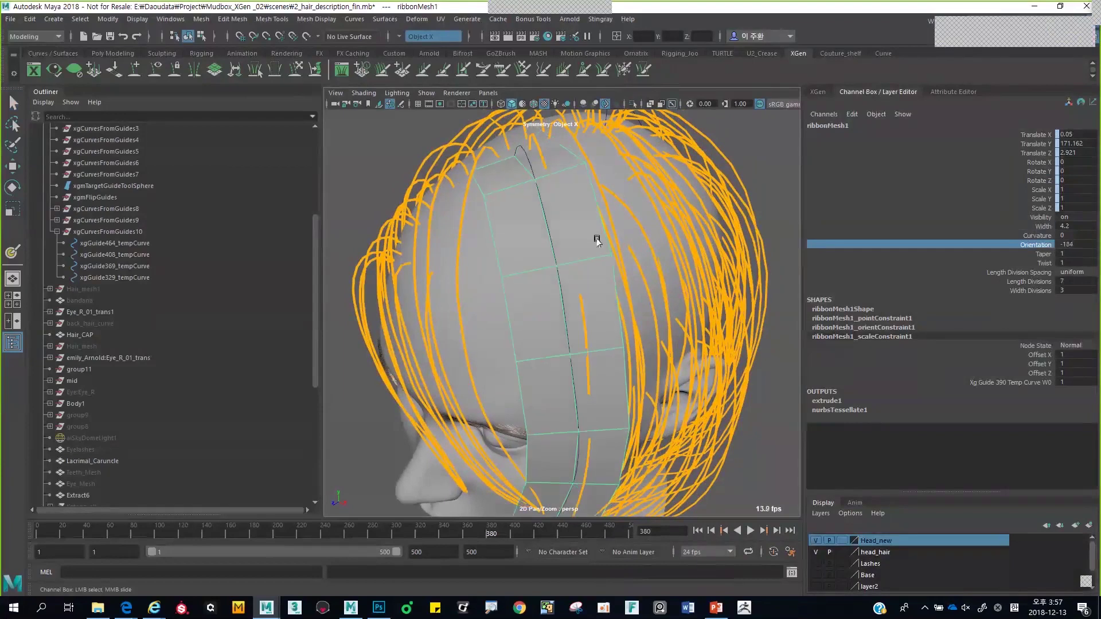
alt+drag(597, 241, 661, 214)
alt+right_drag(661, 214, 594, 207)
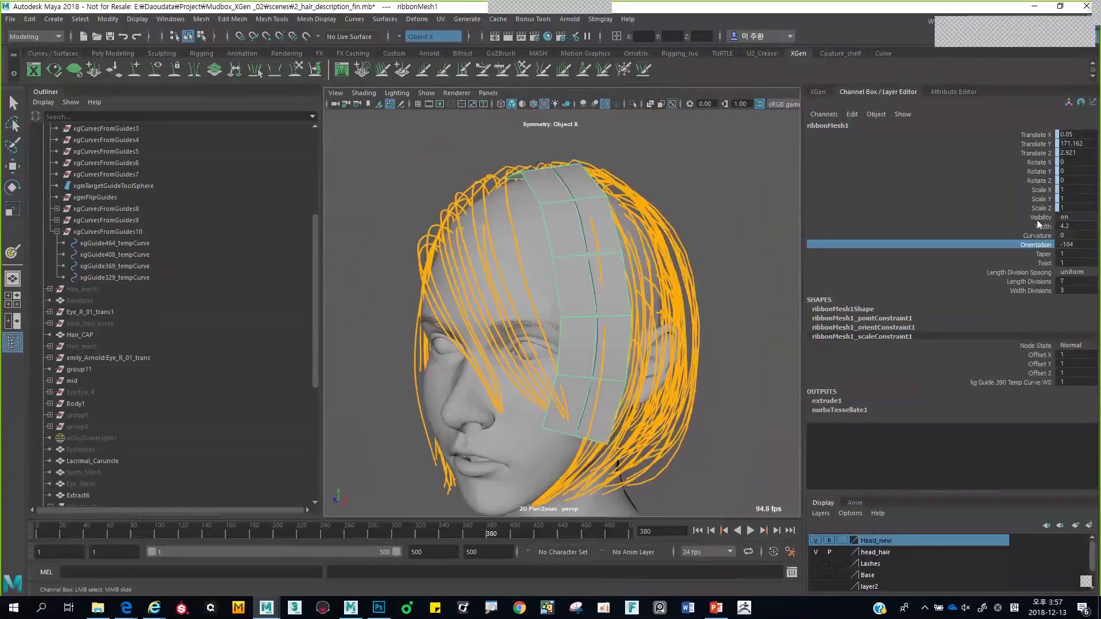
Narrow the ribbon mesh toward its tip by setting Taper to 0.3
click(1040, 254)
middle_drag(660, 238, 635, 248)
alt+drag(635, 248, 635, 263)
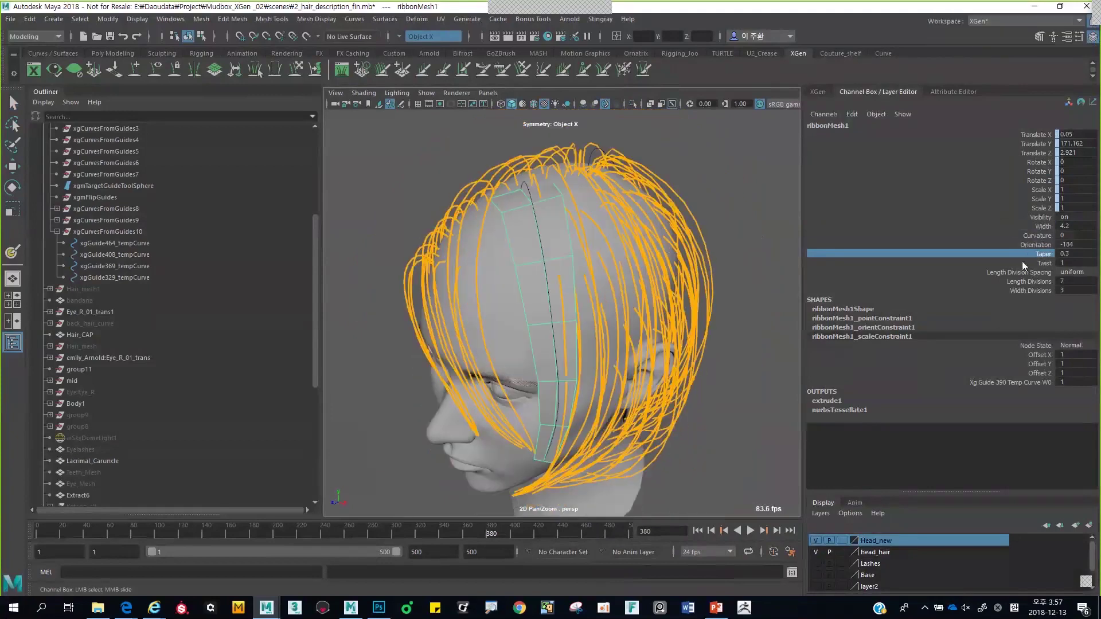
Try different Twist amounts on the ribbon mesh and set Twist to 19.7
click(1039, 263)
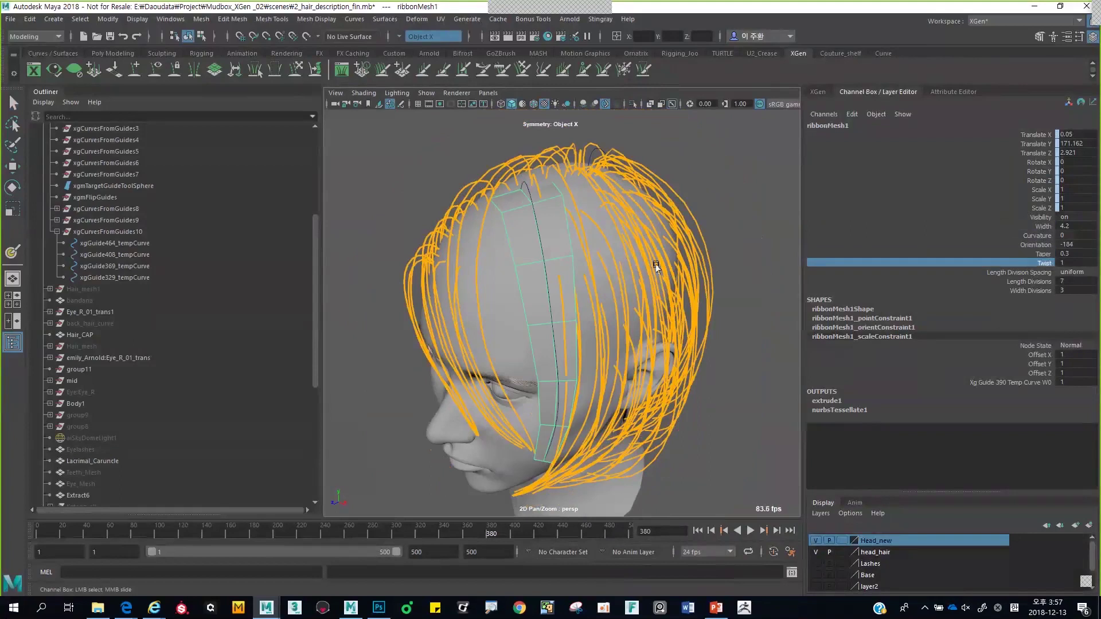
middle_drag(658, 267, 617, 249)
middle_drag(710, 254, 565, 274)
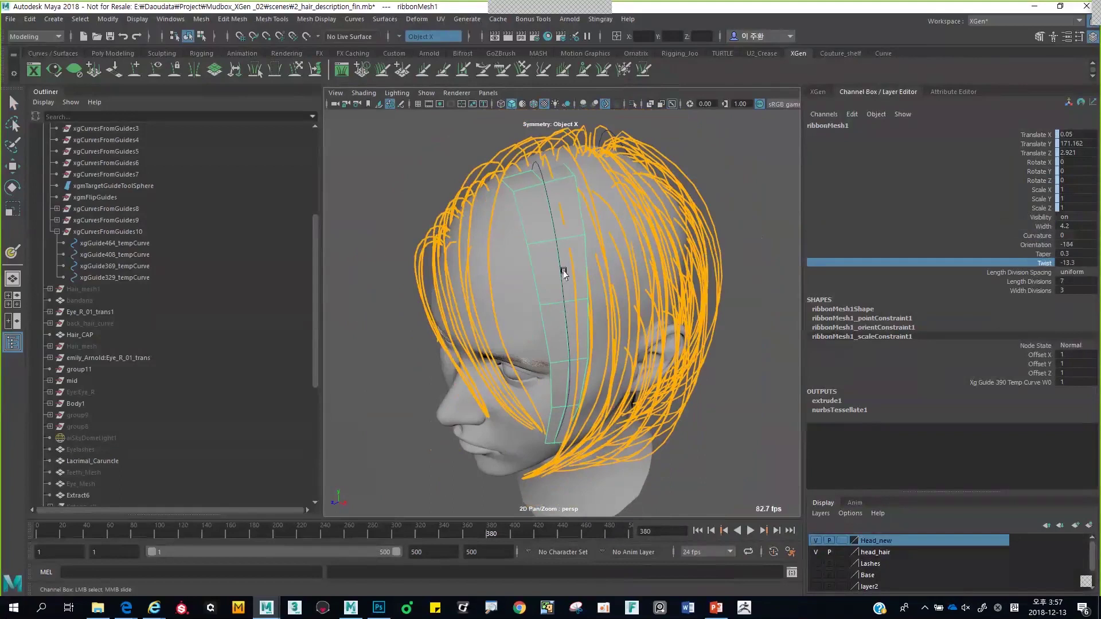
alt+drag(585, 354, 692, 314)
middle_drag(692, 315, 632, 318)
alt+drag(633, 319, 584, 283)
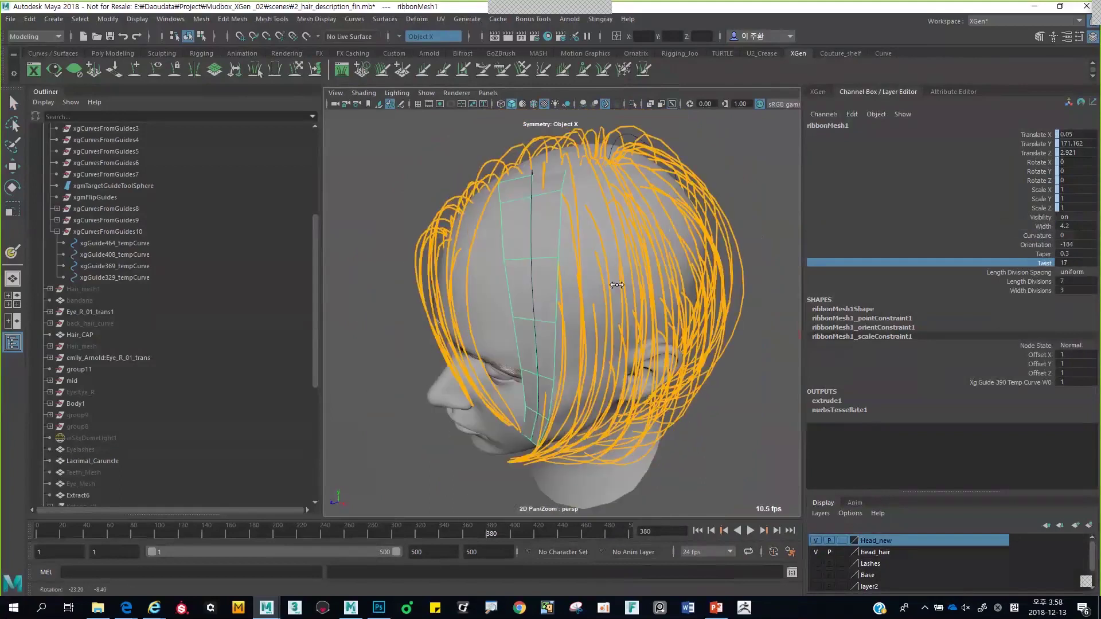
Set the ribbon mesh's Curvature to -1 and check its shape around the head
click(1005, 234)
middle_drag(631, 241, 585, 241)
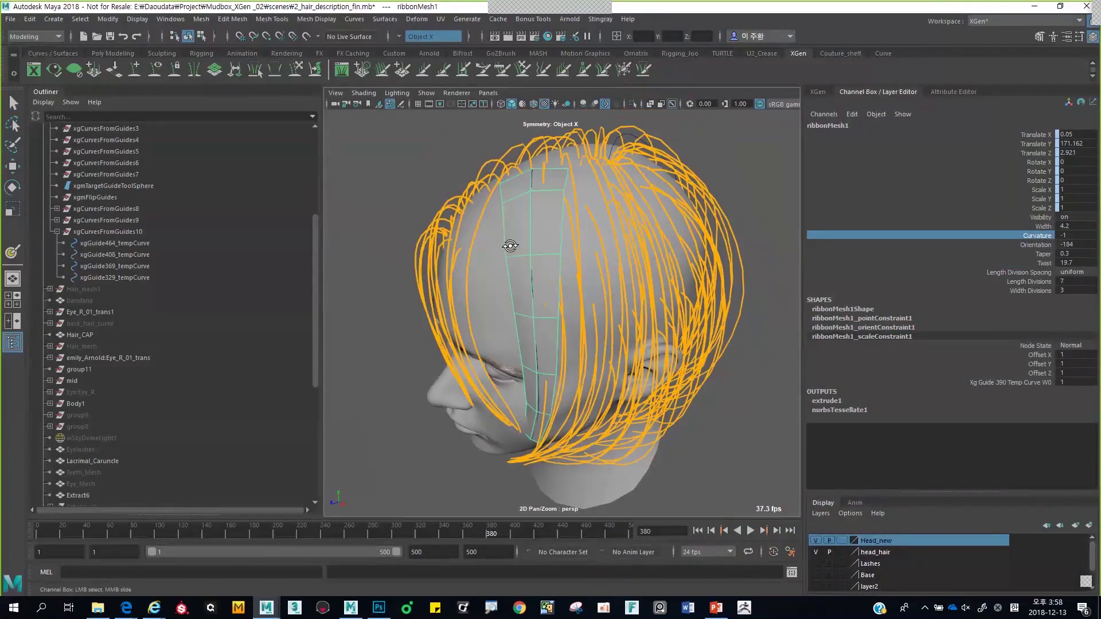
alt+drag(585, 241, 641, 301)
alt+drag(682, 222, 560, 265)
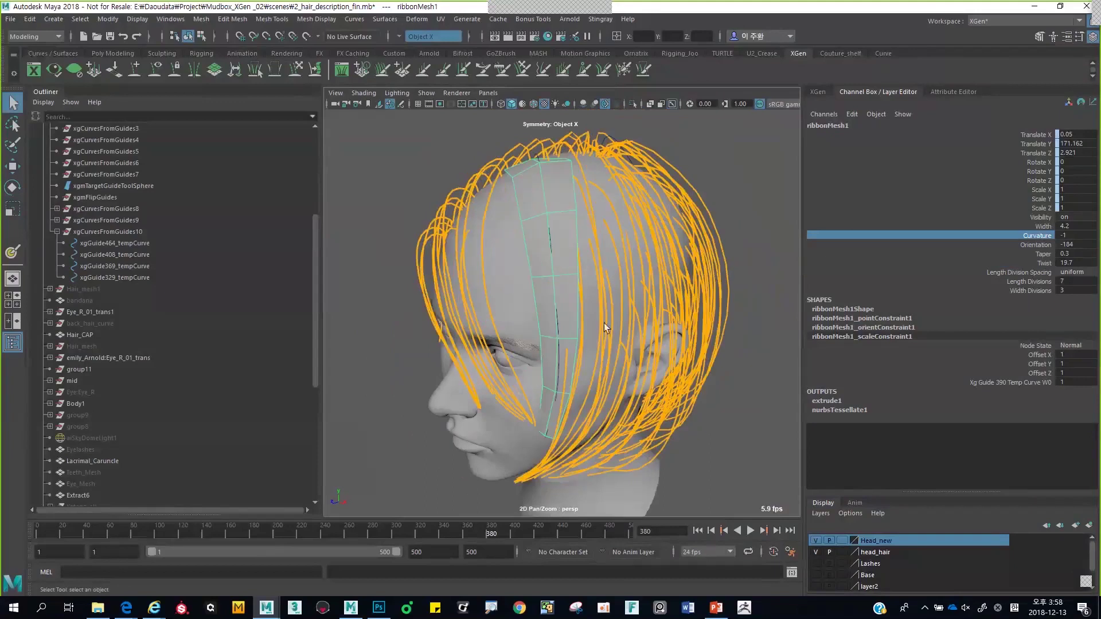
Switch to PowerPoint, play the second video on slide 20, skip ahead to the polygon hair strips and pause it
click(716, 607)
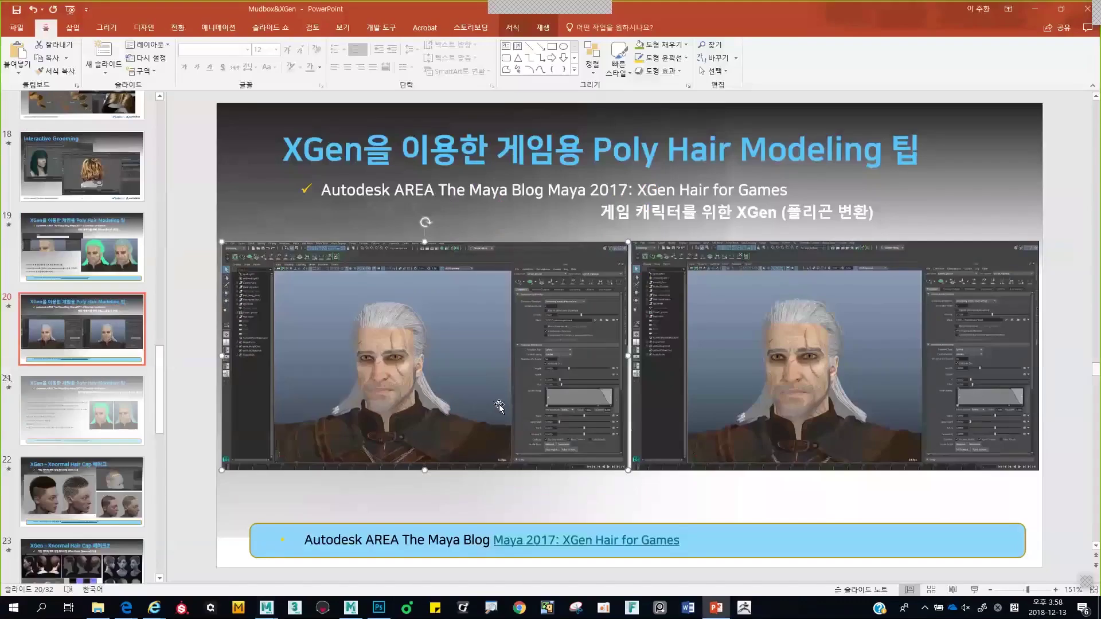
click(686, 460)
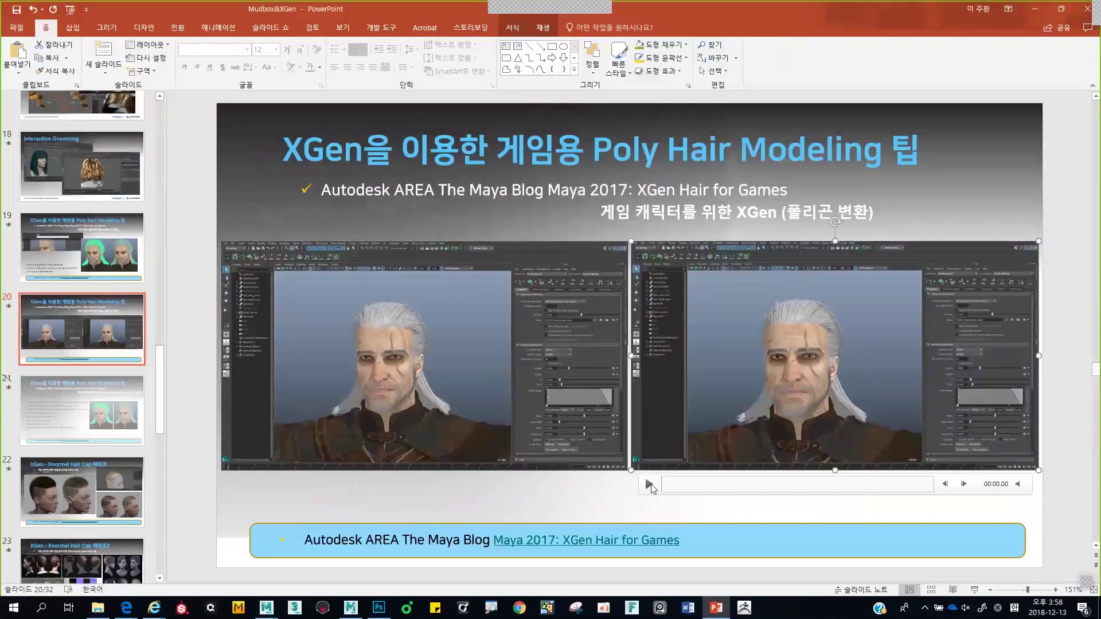
key(alt+p)
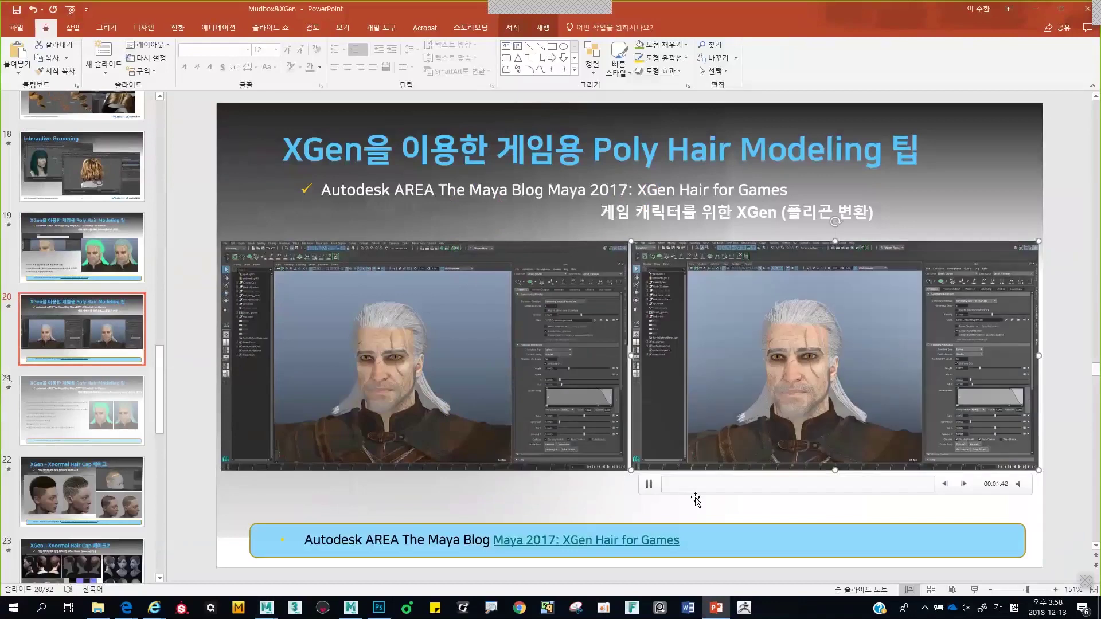
click(680, 484)
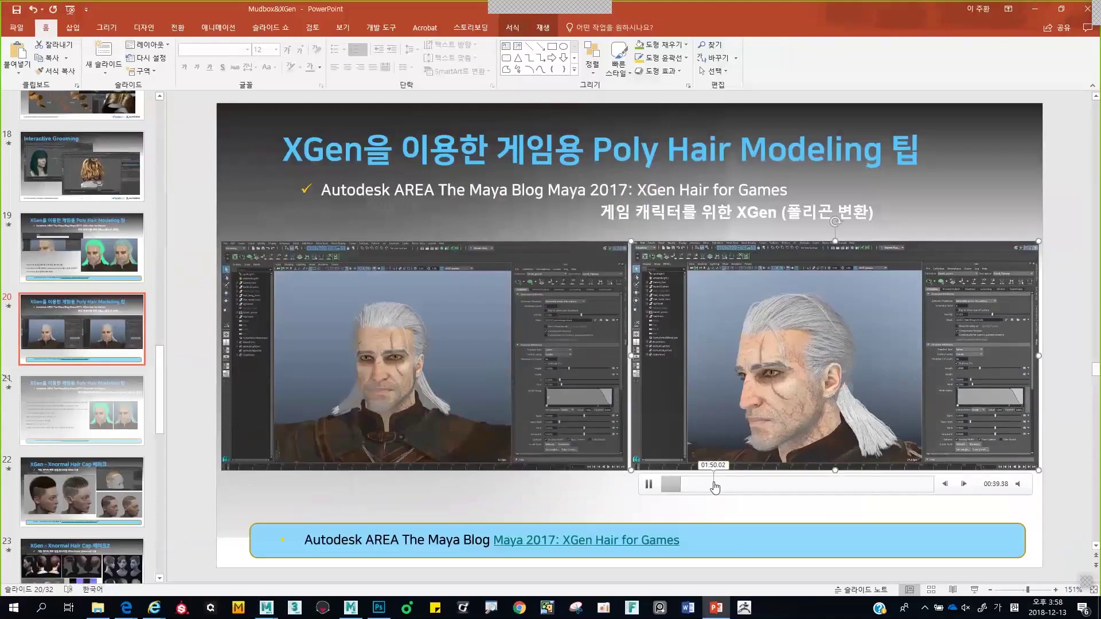
click(714, 485)
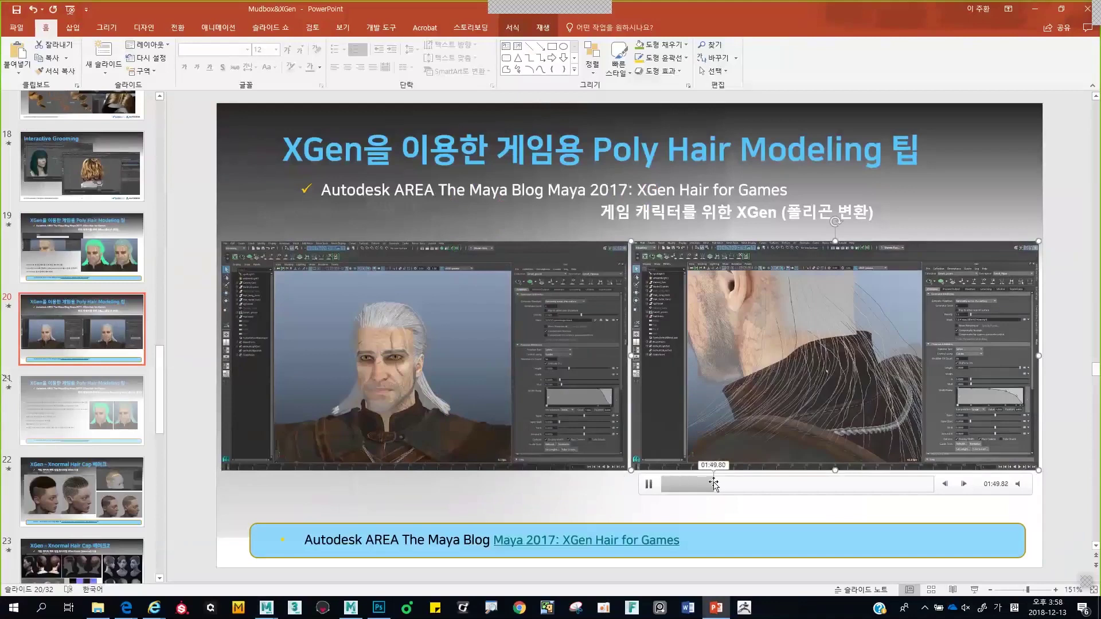
click(775, 485)
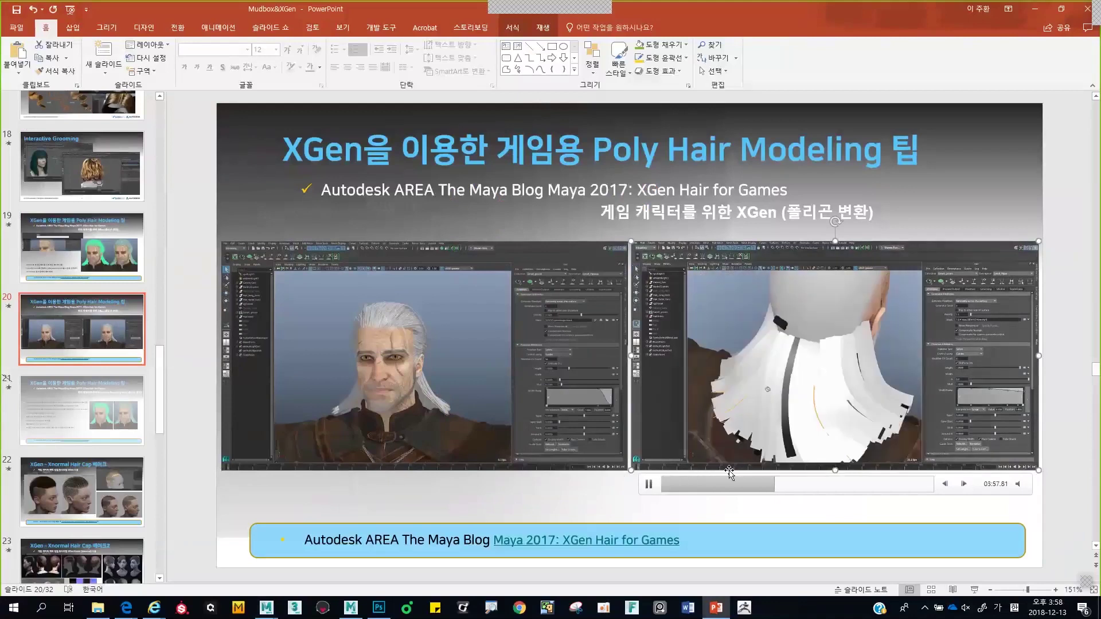
click(650, 486)
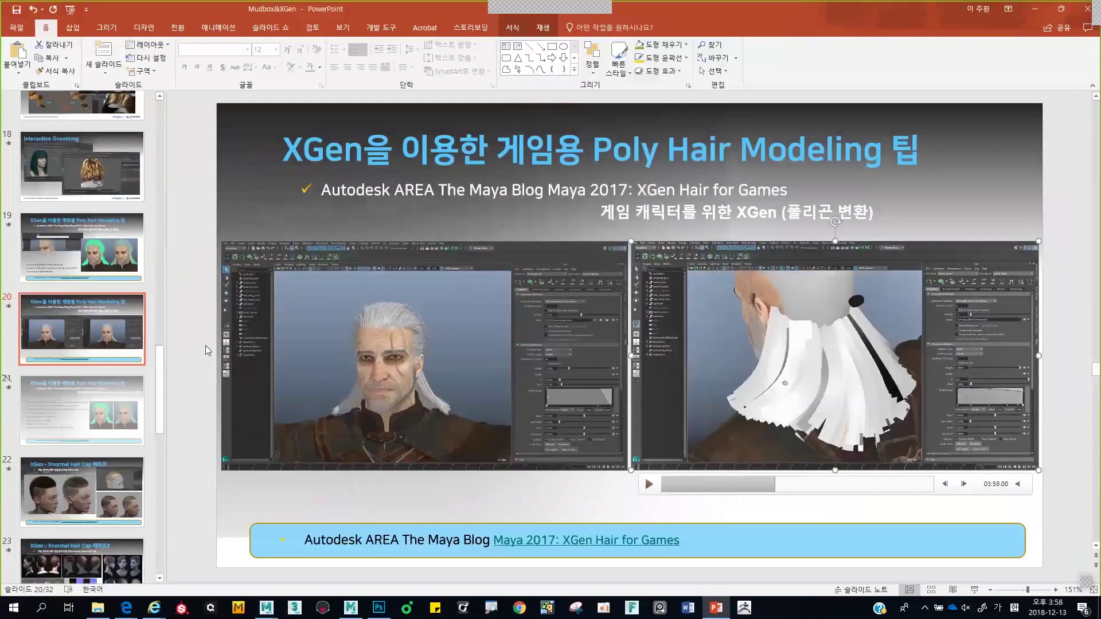
Start the slide show from the first XGen – Xnormal Hair Cap slide and advance to the Webpage - Autodesk M&E slide
click(160, 392)
click(94, 490)
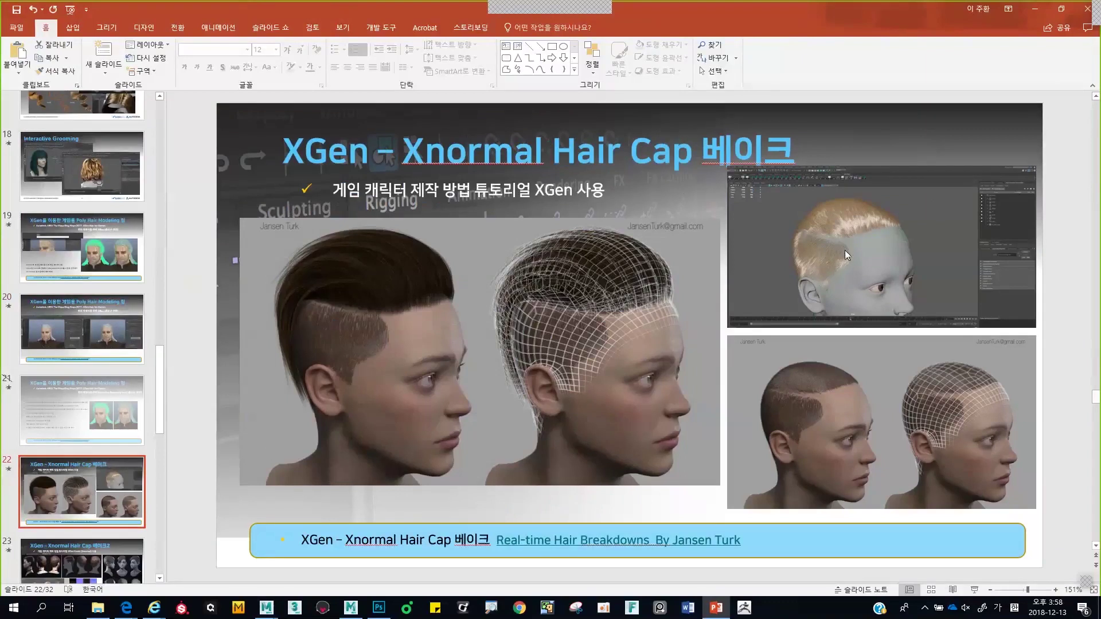
key(shift+F5)
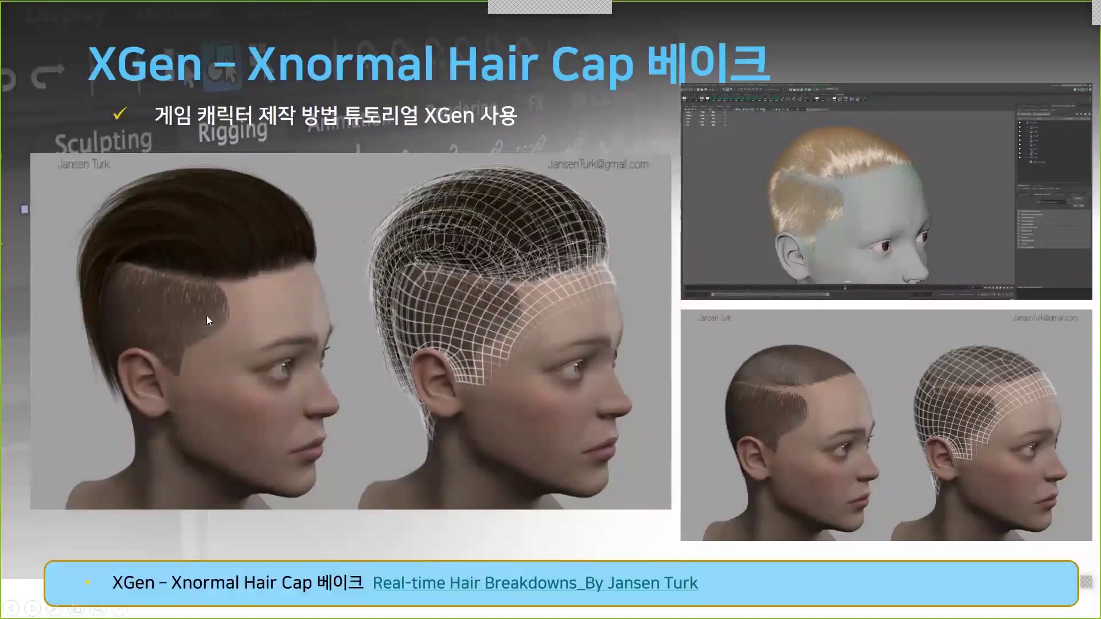
click(127, 429)
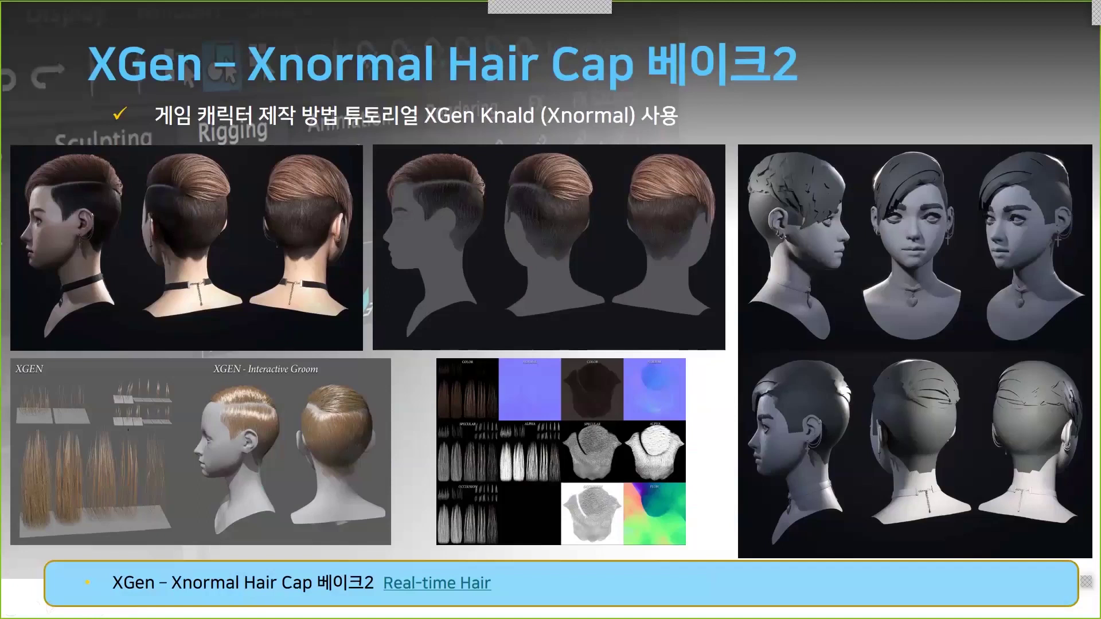
key(Right)
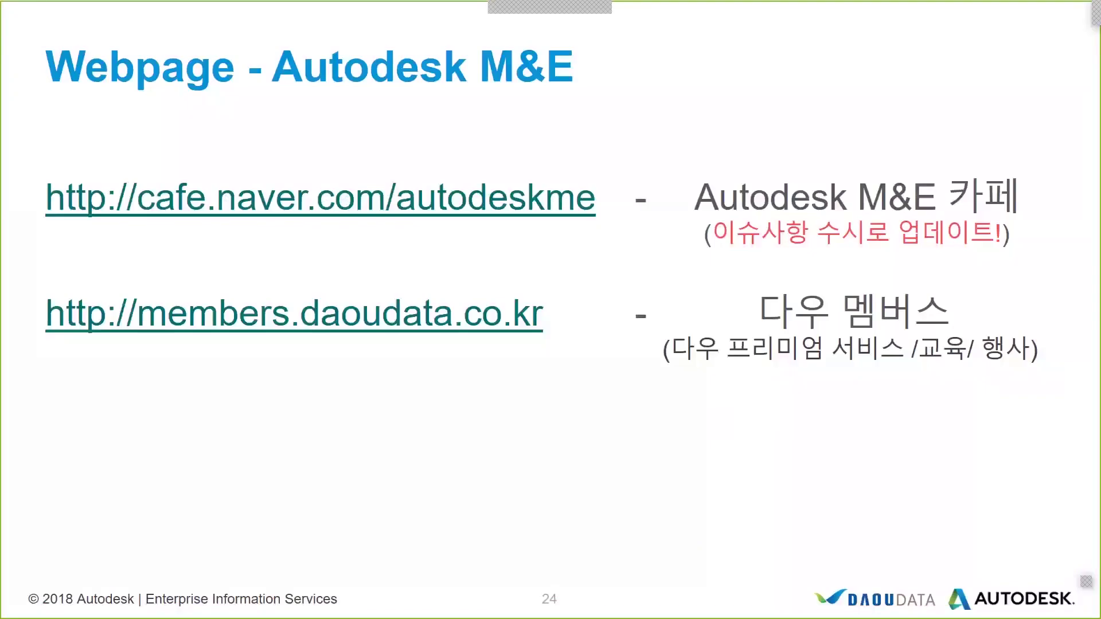